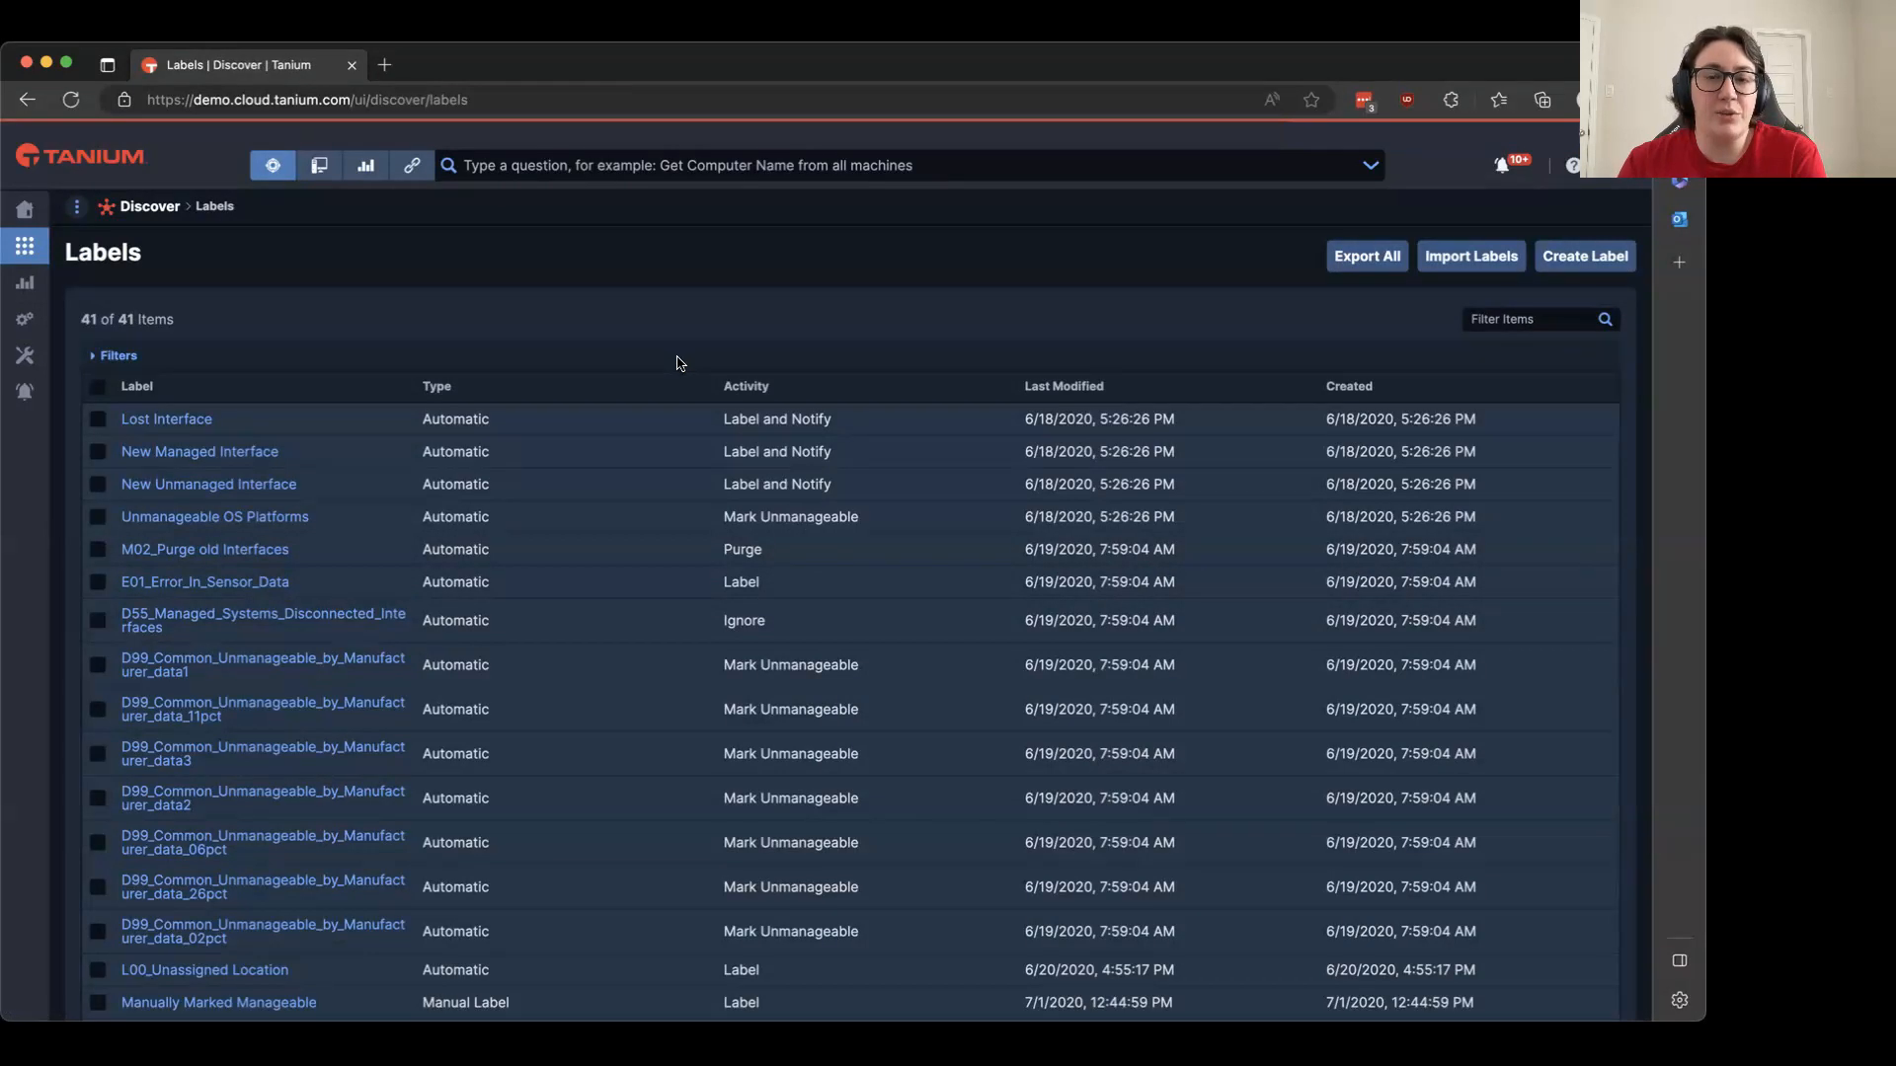
Open the Lost Interface label and review its conditions, activity and matching interfaces
{"action": "left_click", "coordinate": [187, 421]}
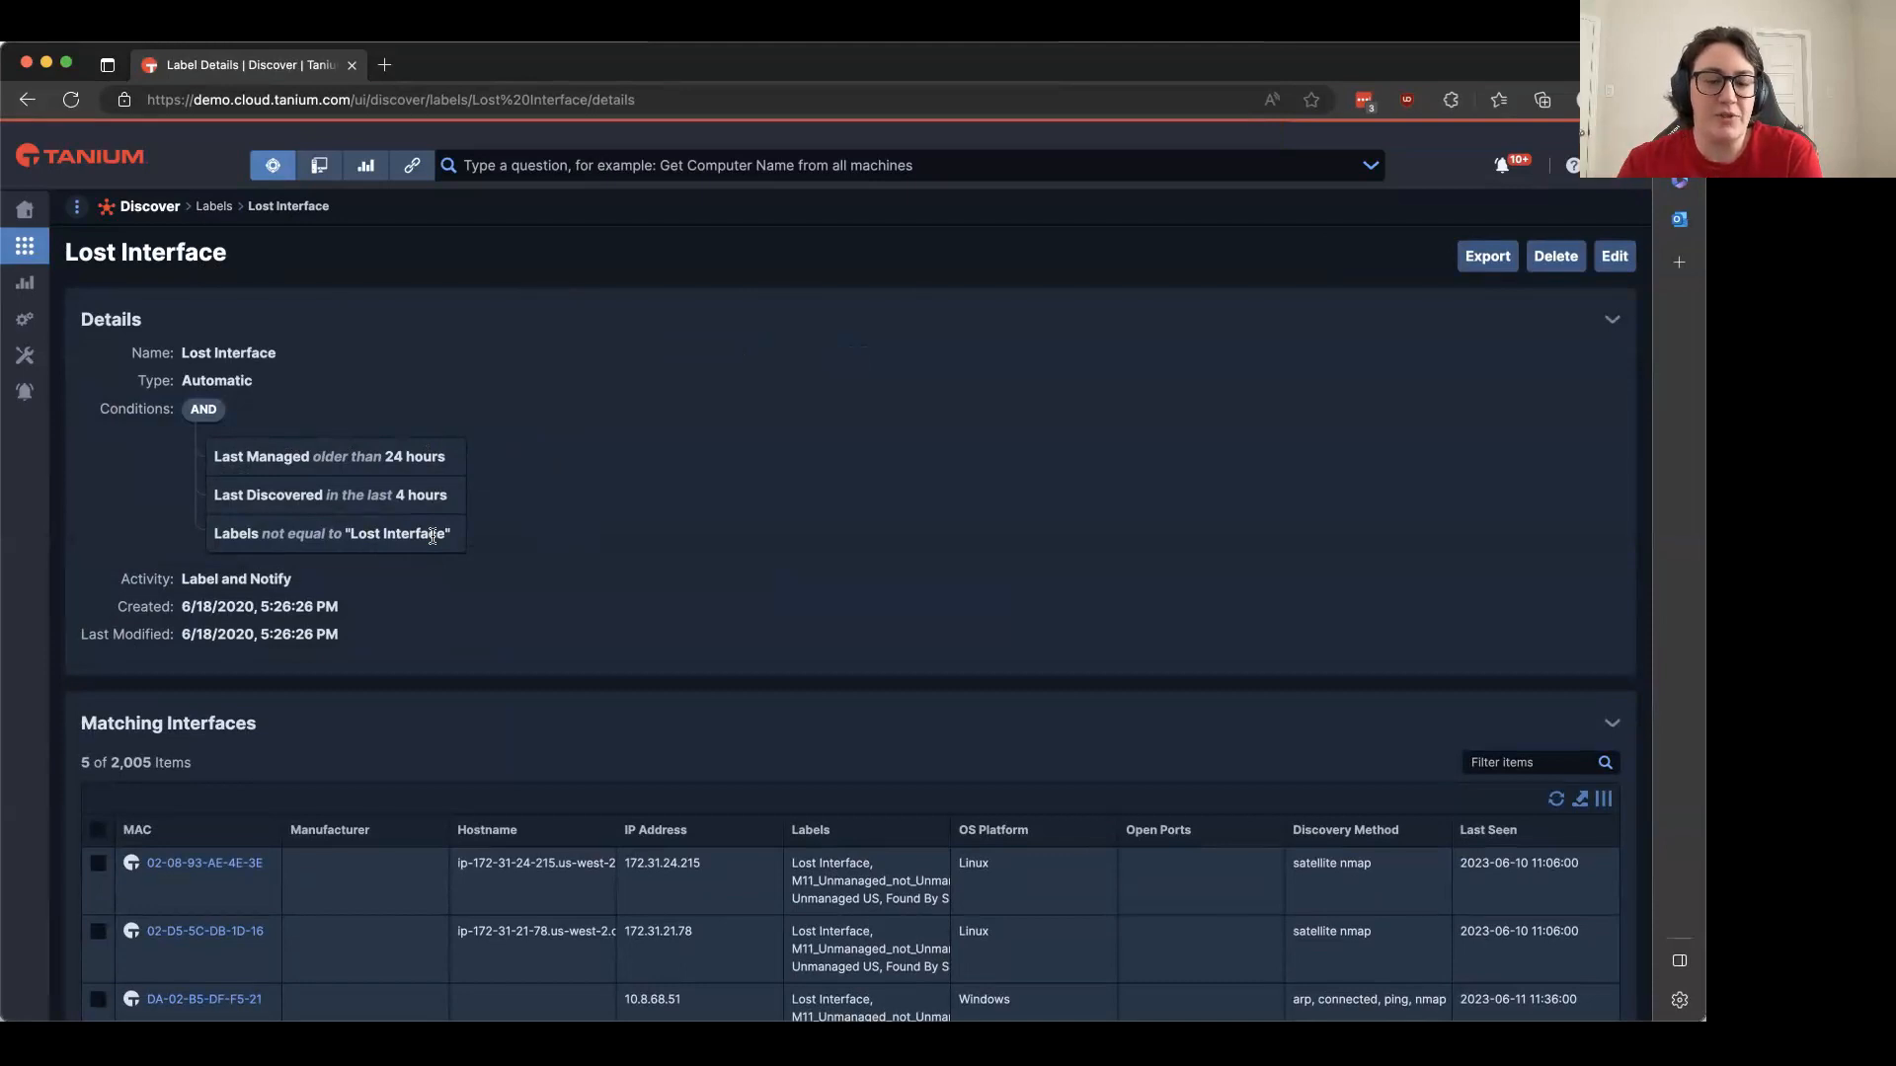
{"action": "scroll", "coordinate": [607, 539], "scroll_direction": "down", "scroll_amount": 3}
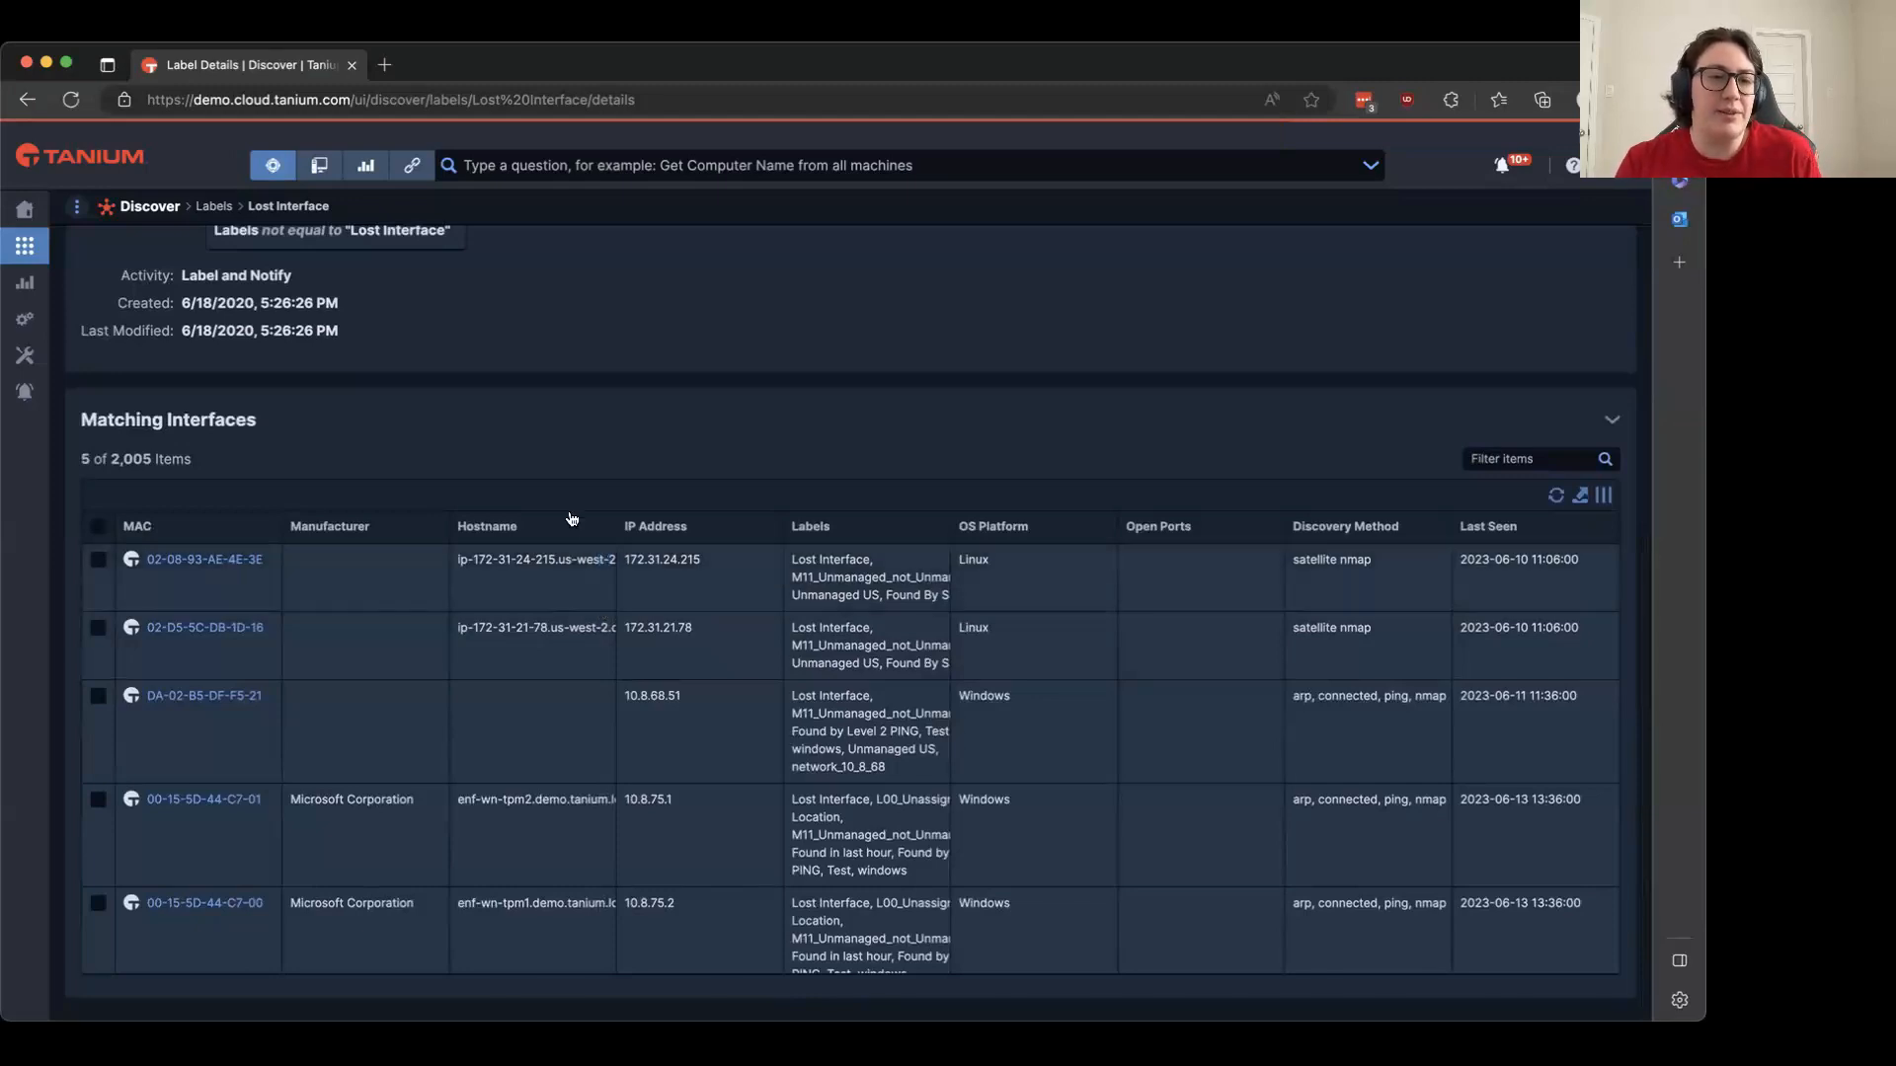
{"action": "scroll", "coordinate": [571, 515], "scroll_direction": "up", "scroll_amount": 3}
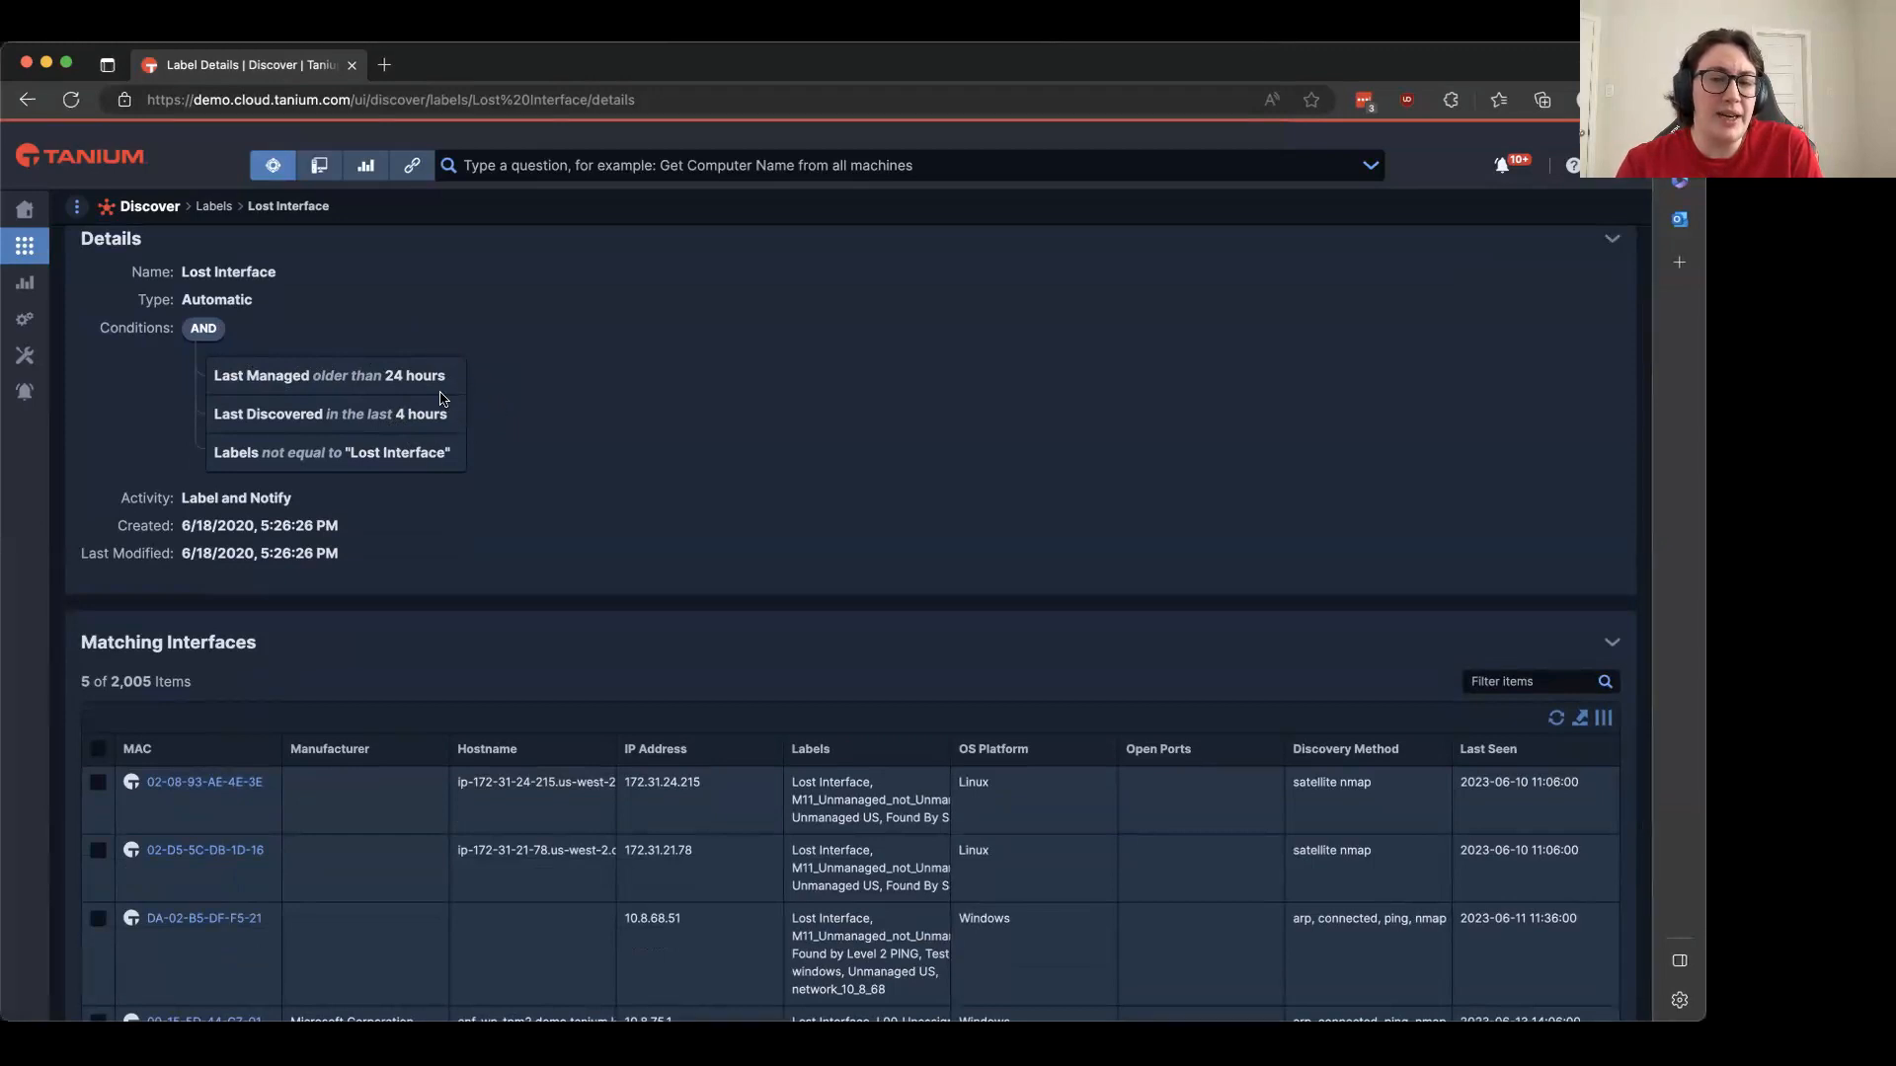
{"action": "scroll", "coordinate": [437, 392], "scroll_direction": "up", "scroll_amount": 2}
Open the Lost Interface label for editing and examine its retain, ignore and purge activity options
{"action": "left_click", "coordinate": [1615, 258]}
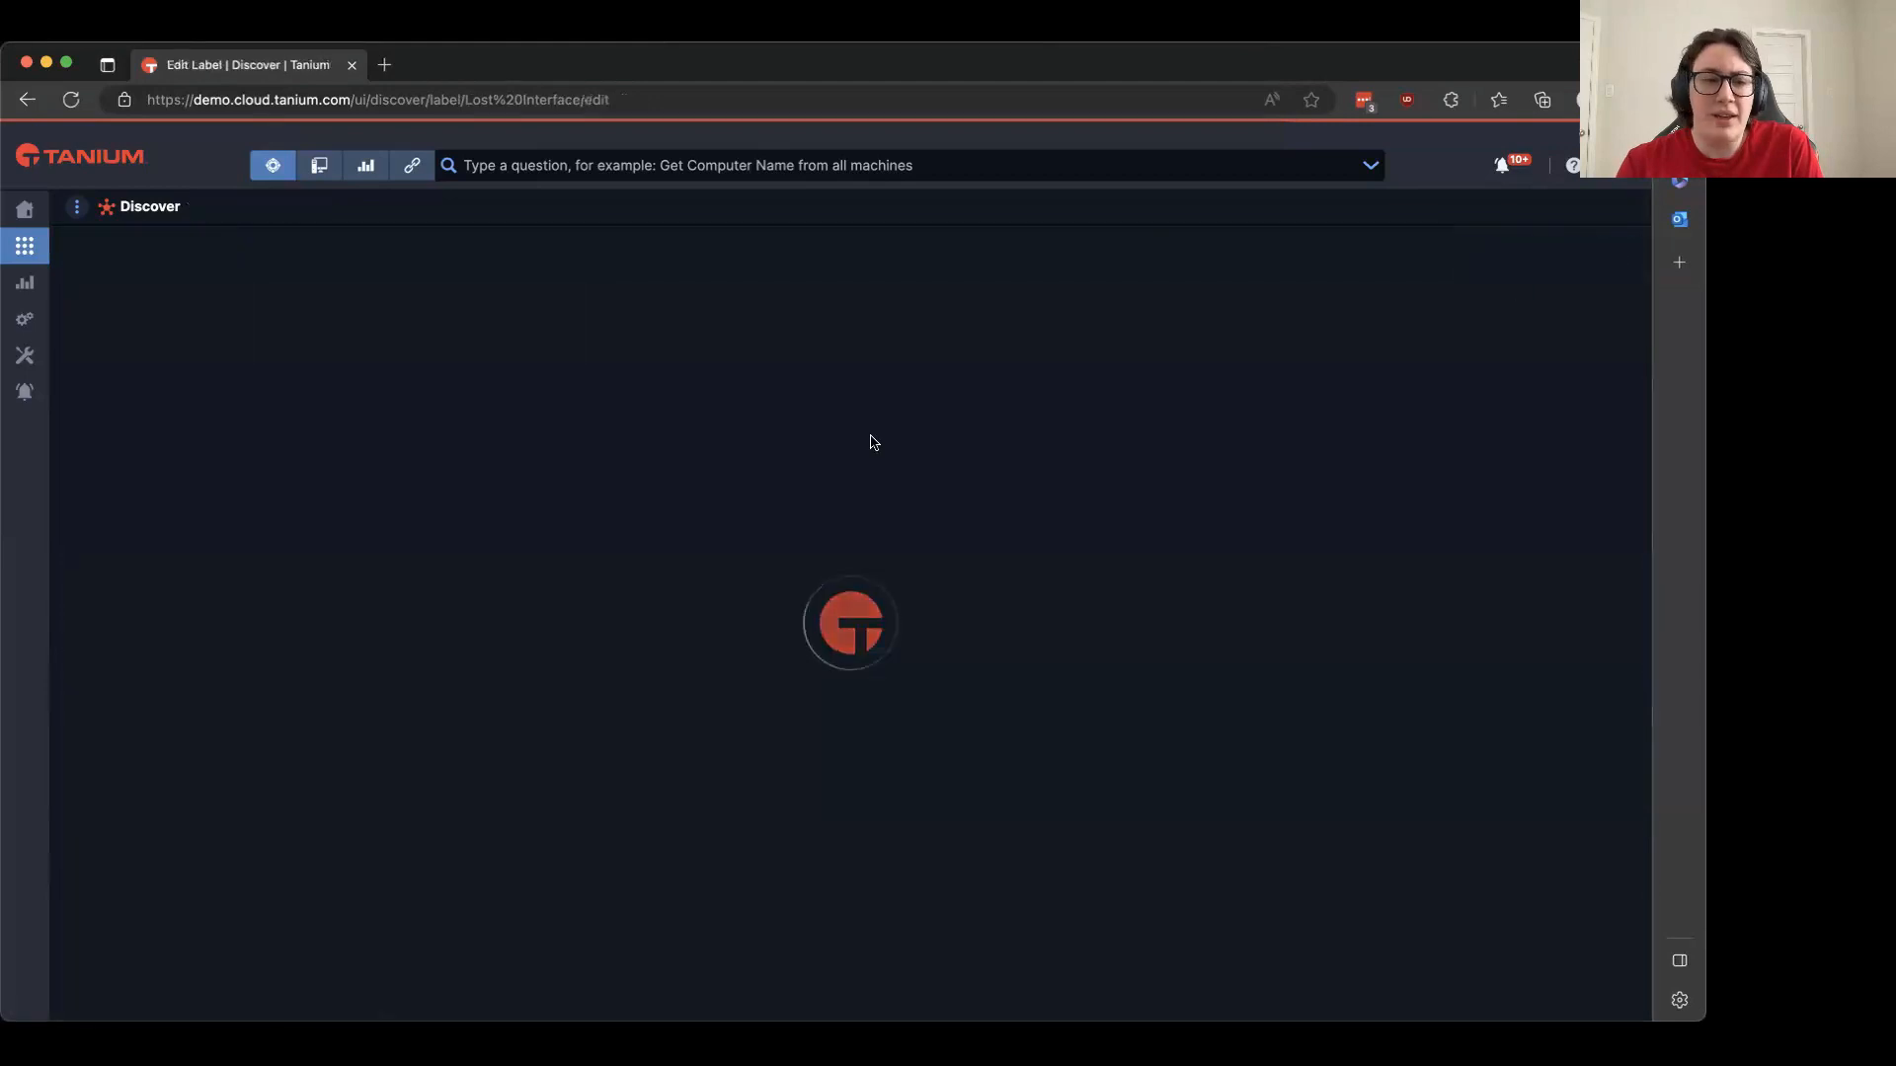
{"action": "scroll", "coordinate": [589, 335], "scroll_direction": "down", "scroll_amount": 2}
{"action": "scroll", "coordinate": [589, 335], "scroll_direction": "down", "scroll_amount": 3}
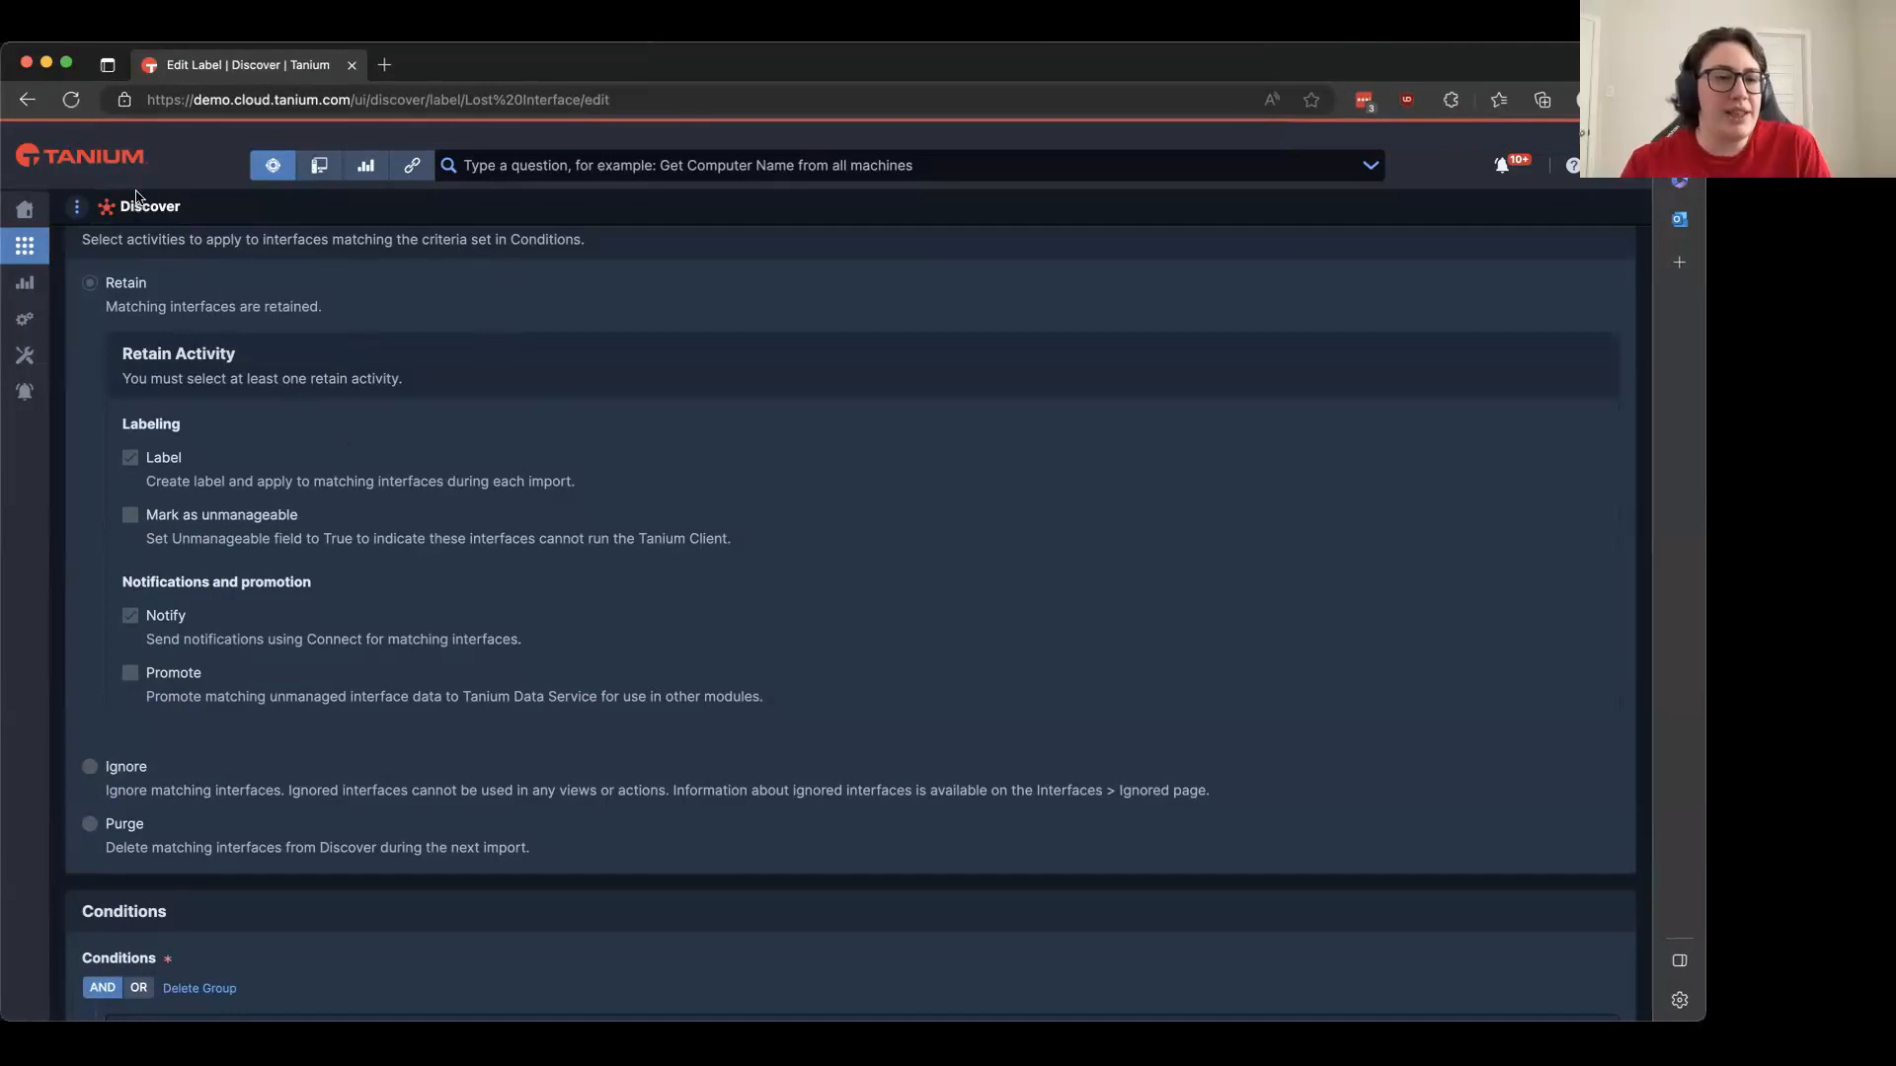
Return to the Discover labels list and review the manufacturer conditions of D99_Common_Unmanageable_by_Manufacturer_data1
{"action": "left_click", "coordinate": [91, 208]}
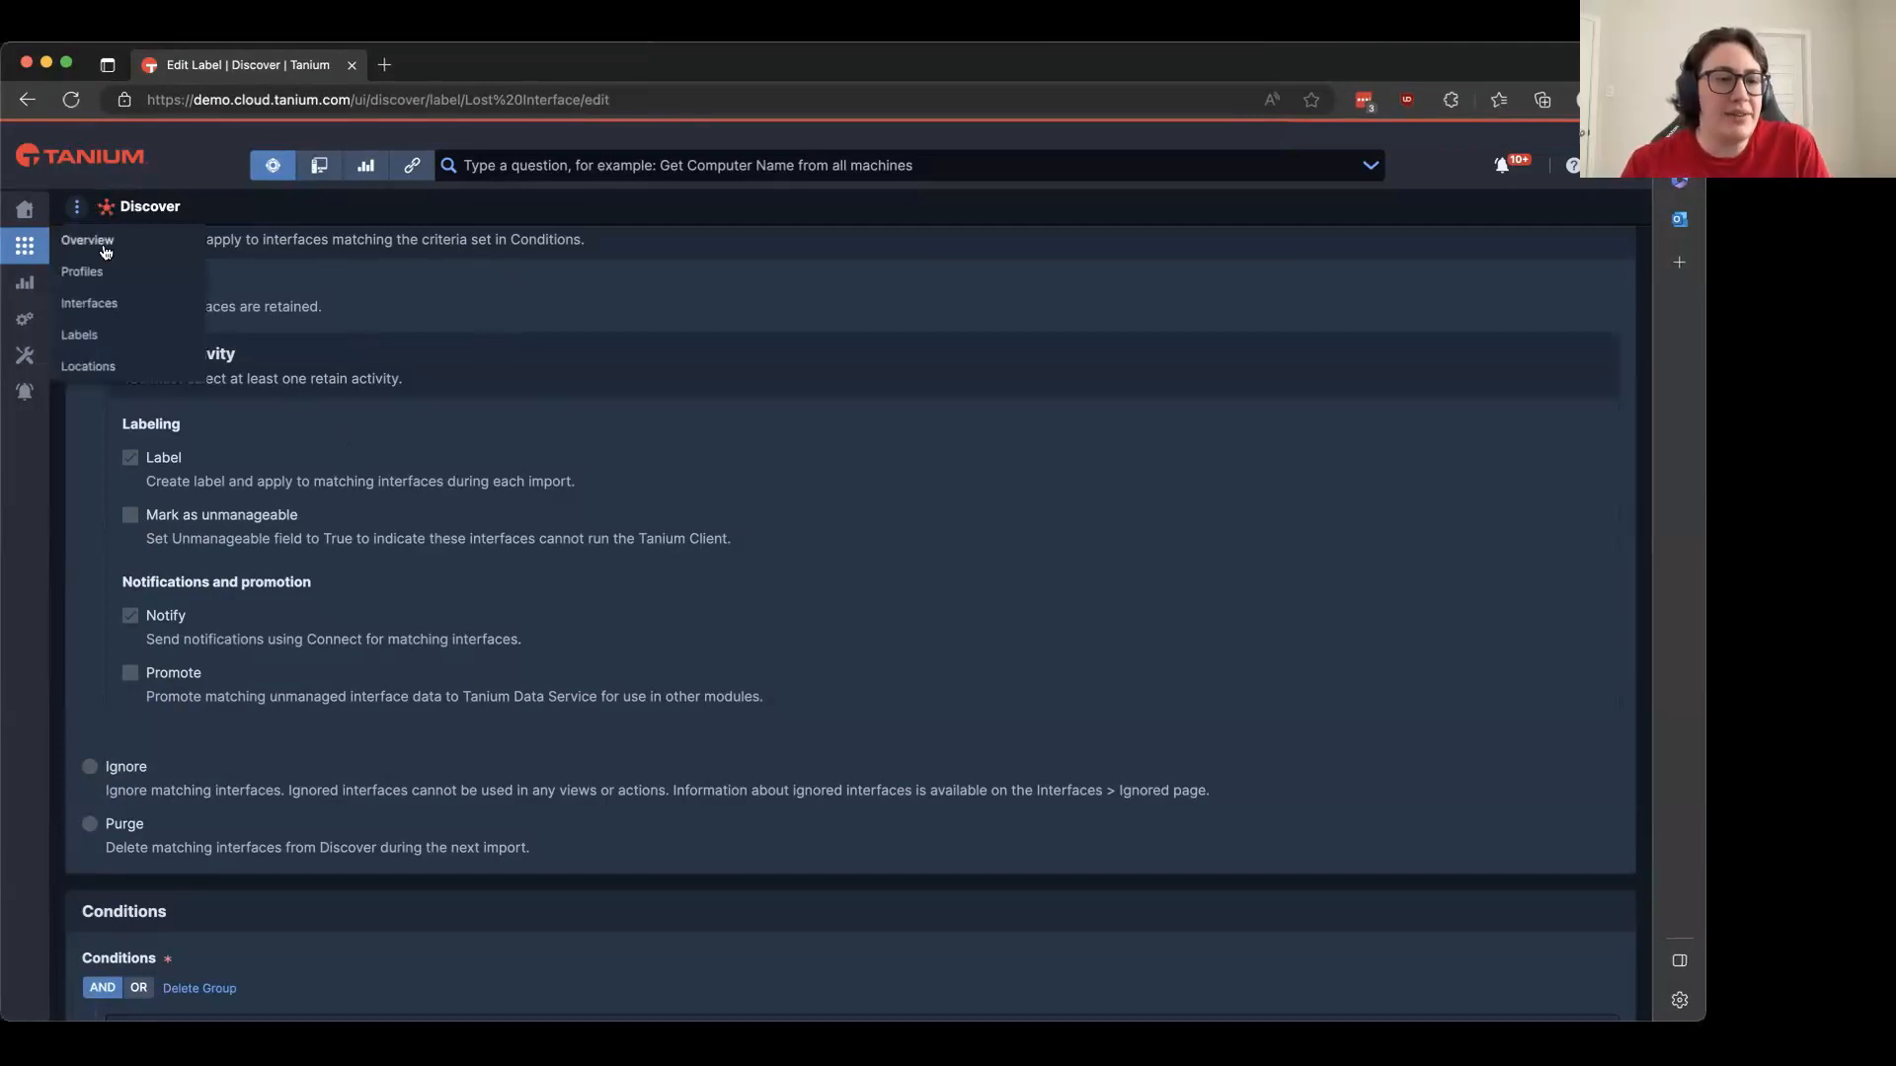
{"action": "left_click", "coordinate": [98, 336]}
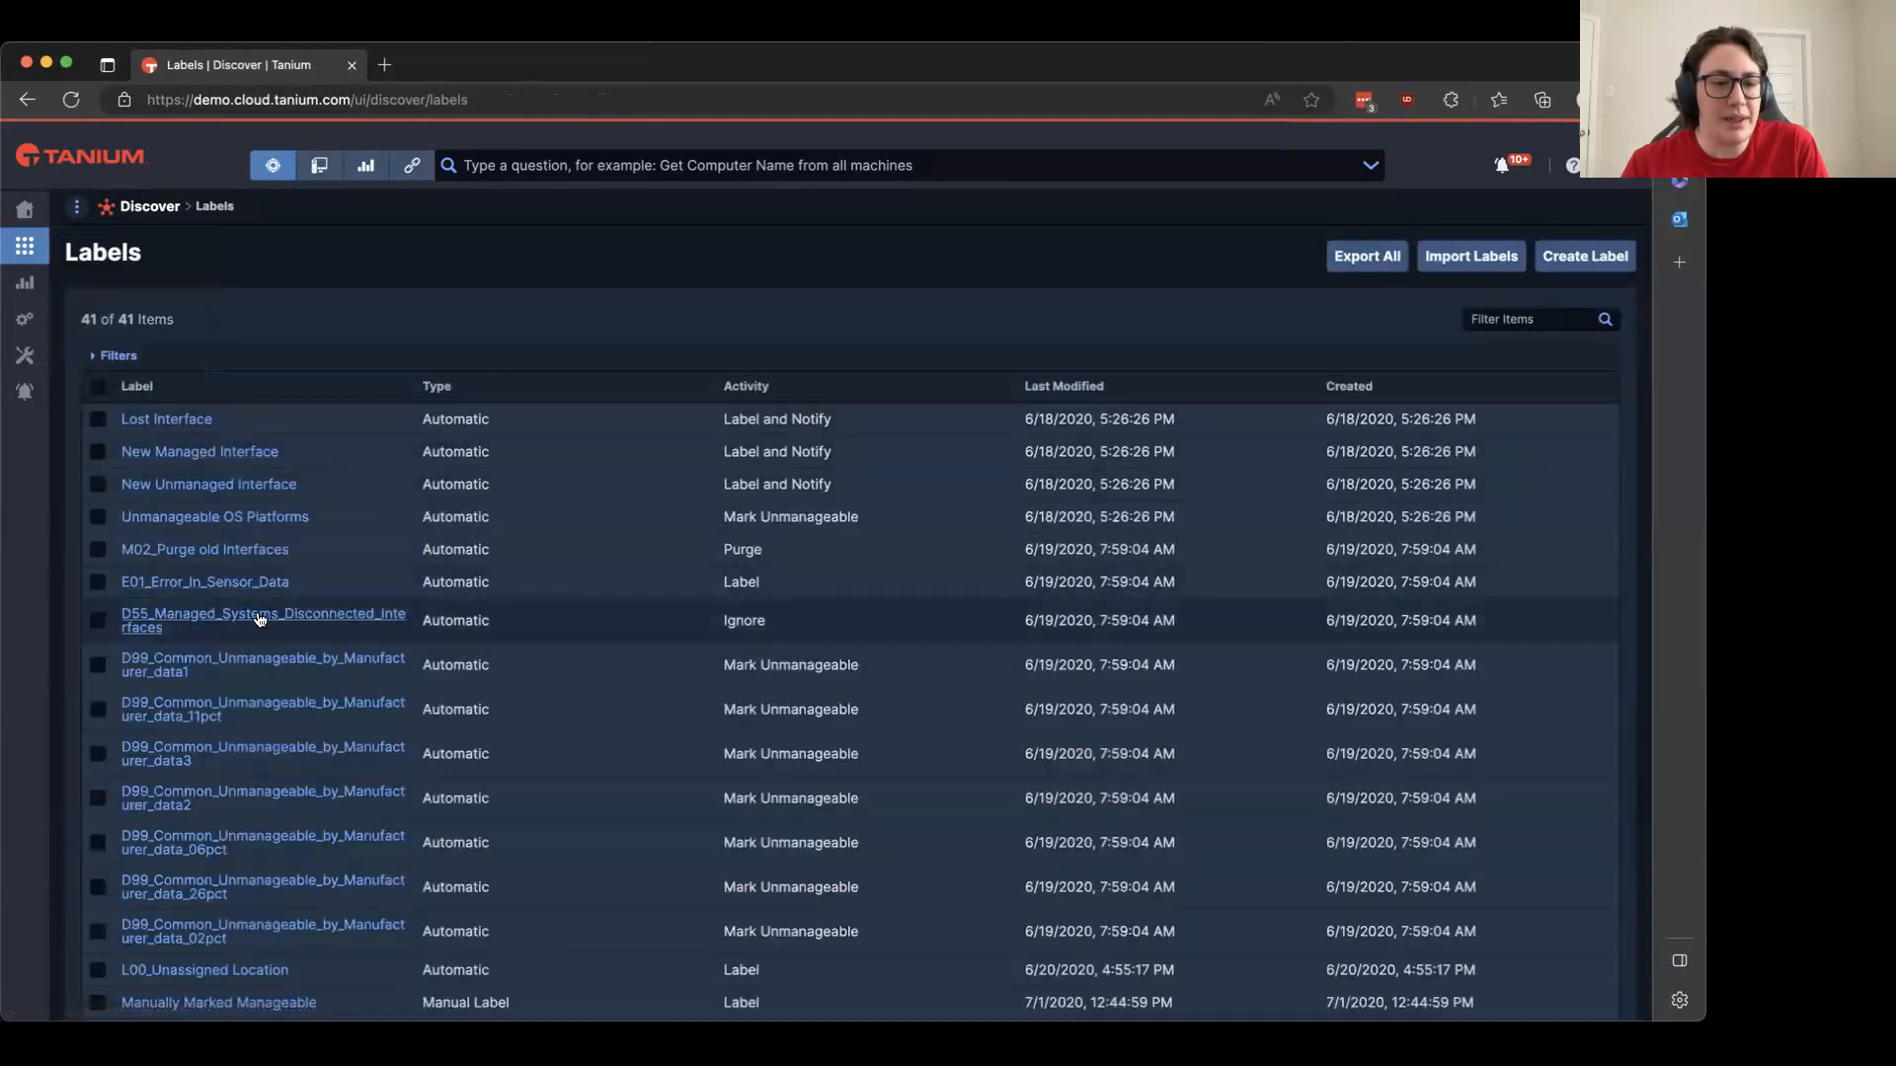
{"action": "left_click", "coordinate": [237, 667]}
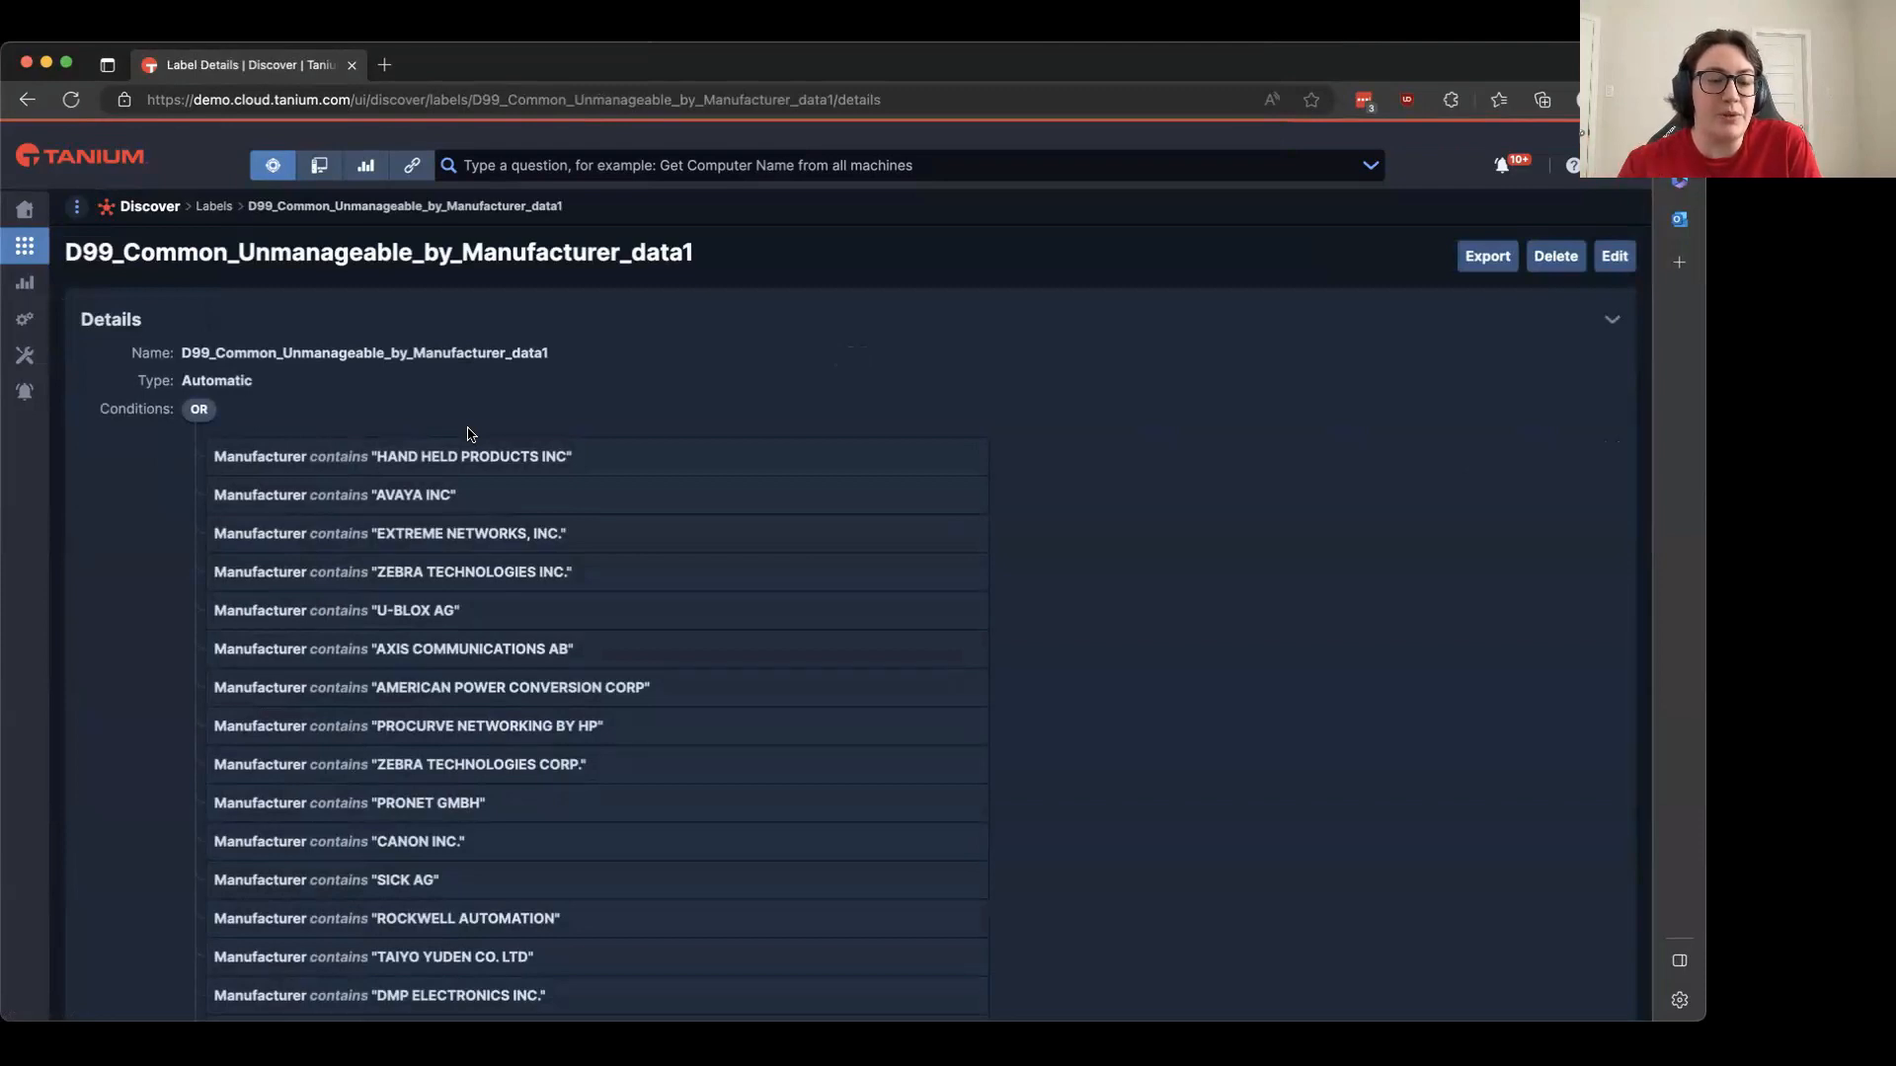
{"action": "scroll", "coordinate": [741, 469], "scroll_direction": "down", "scroll_amount": 1}
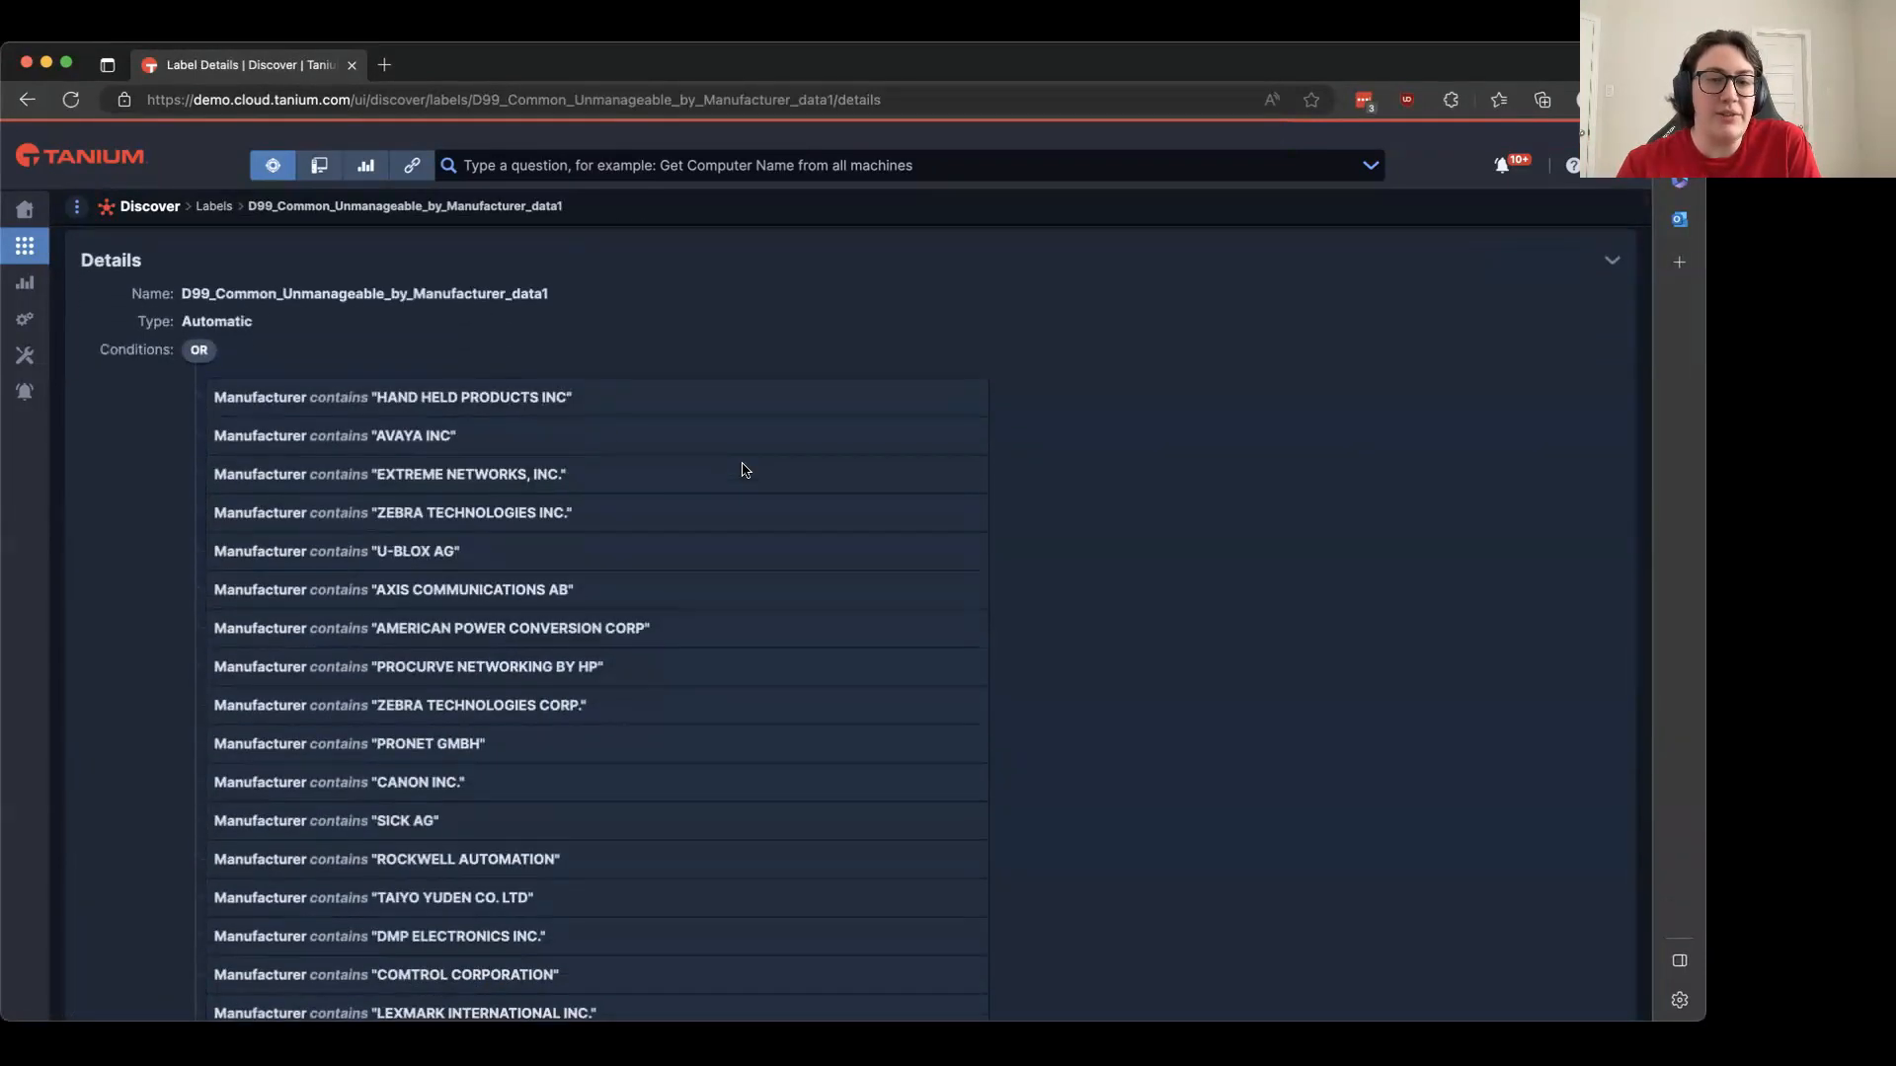
{"action": "scroll", "coordinate": [744, 469], "scroll_direction": "down", "scroll_amount": 15}
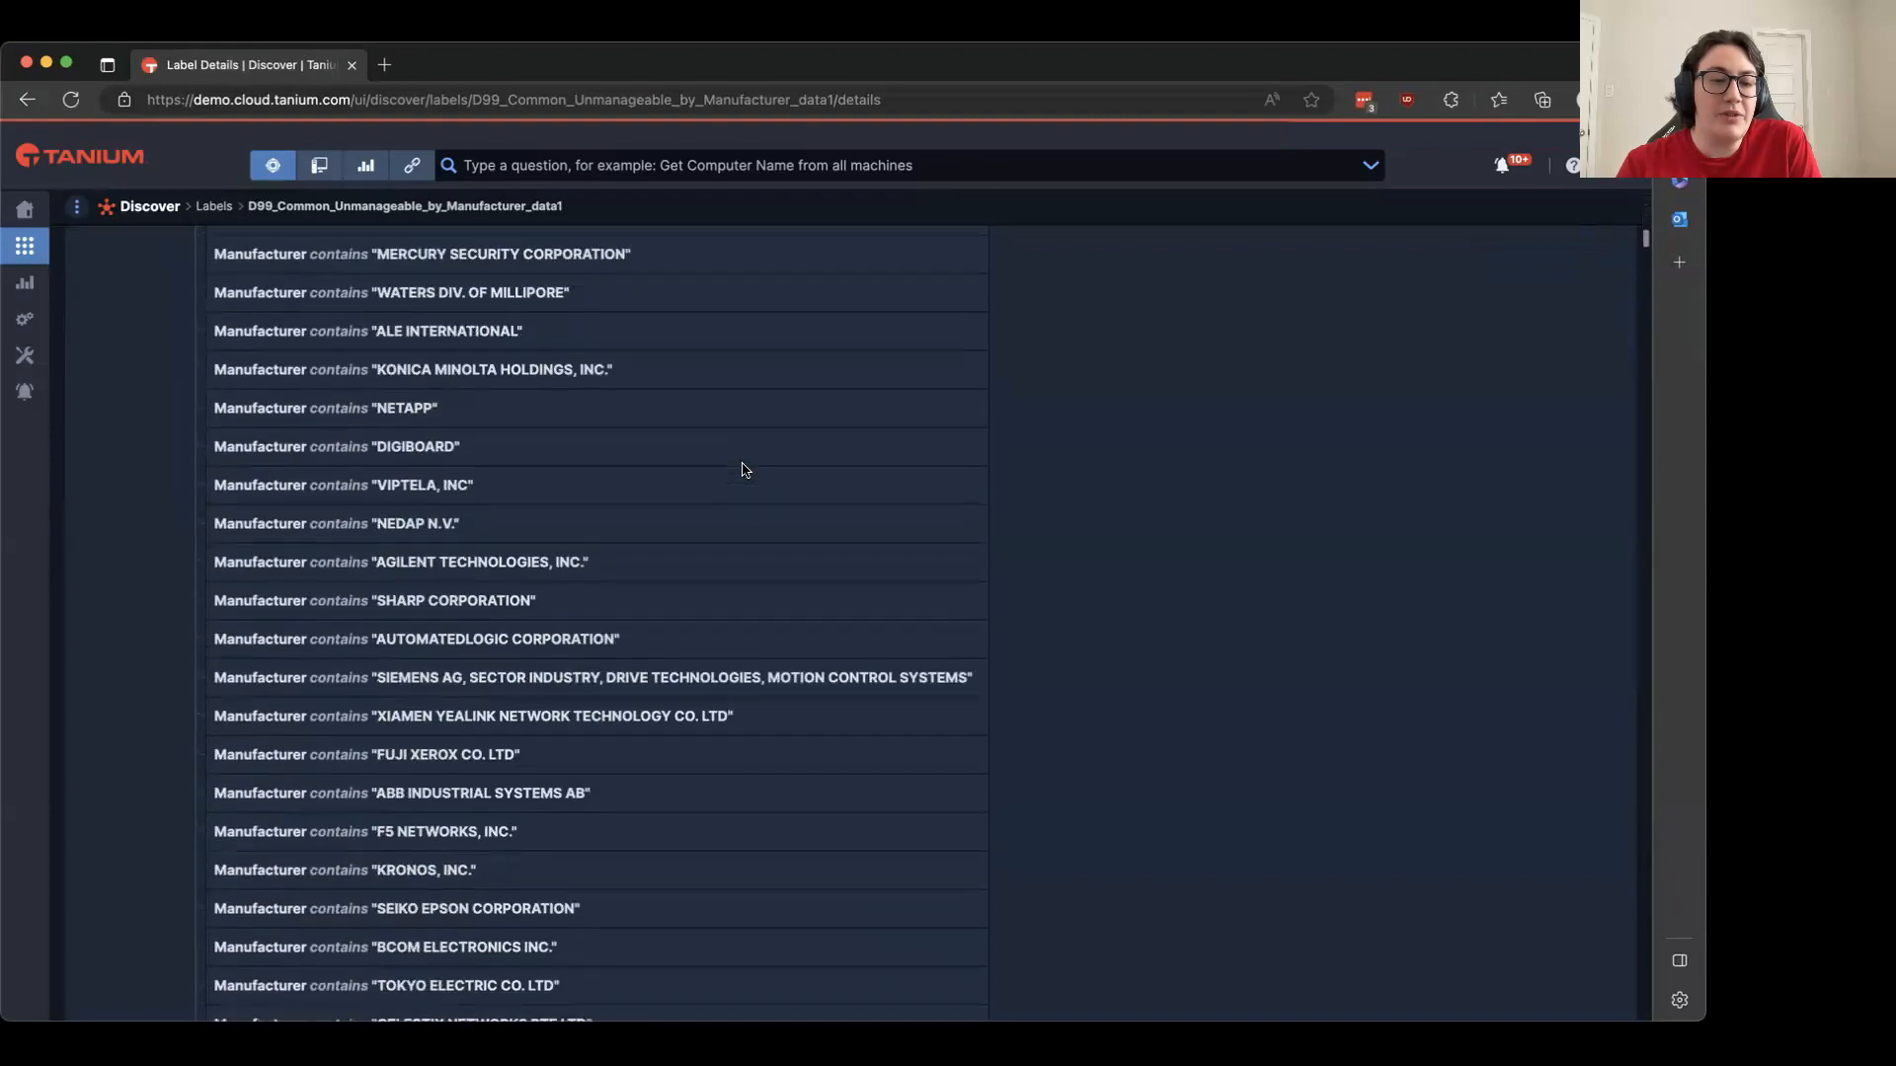
{"action": "scroll", "coordinate": [820, 404], "scroll_direction": "down", "scroll_amount": 15}
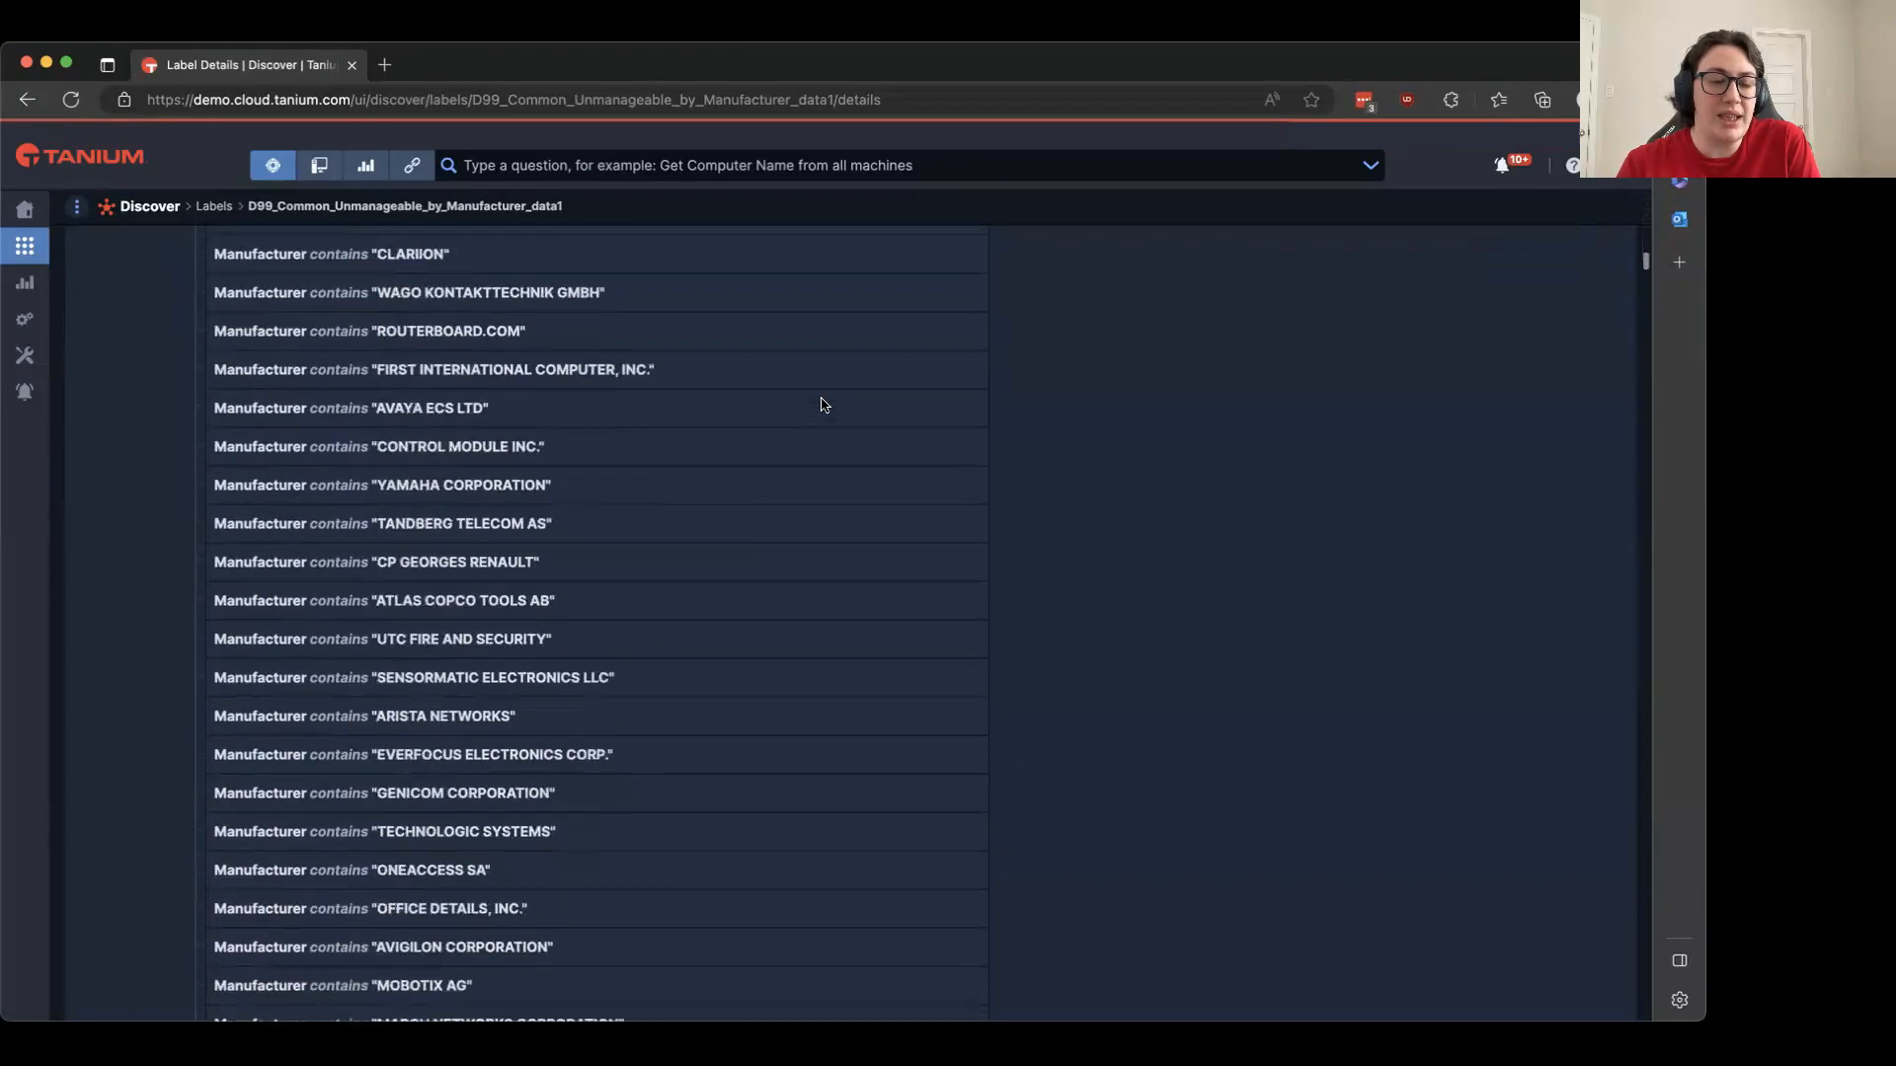
{"action": "scroll", "coordinate": [819, 405], "scroll_direction": "down", "scroll_amount": 15}
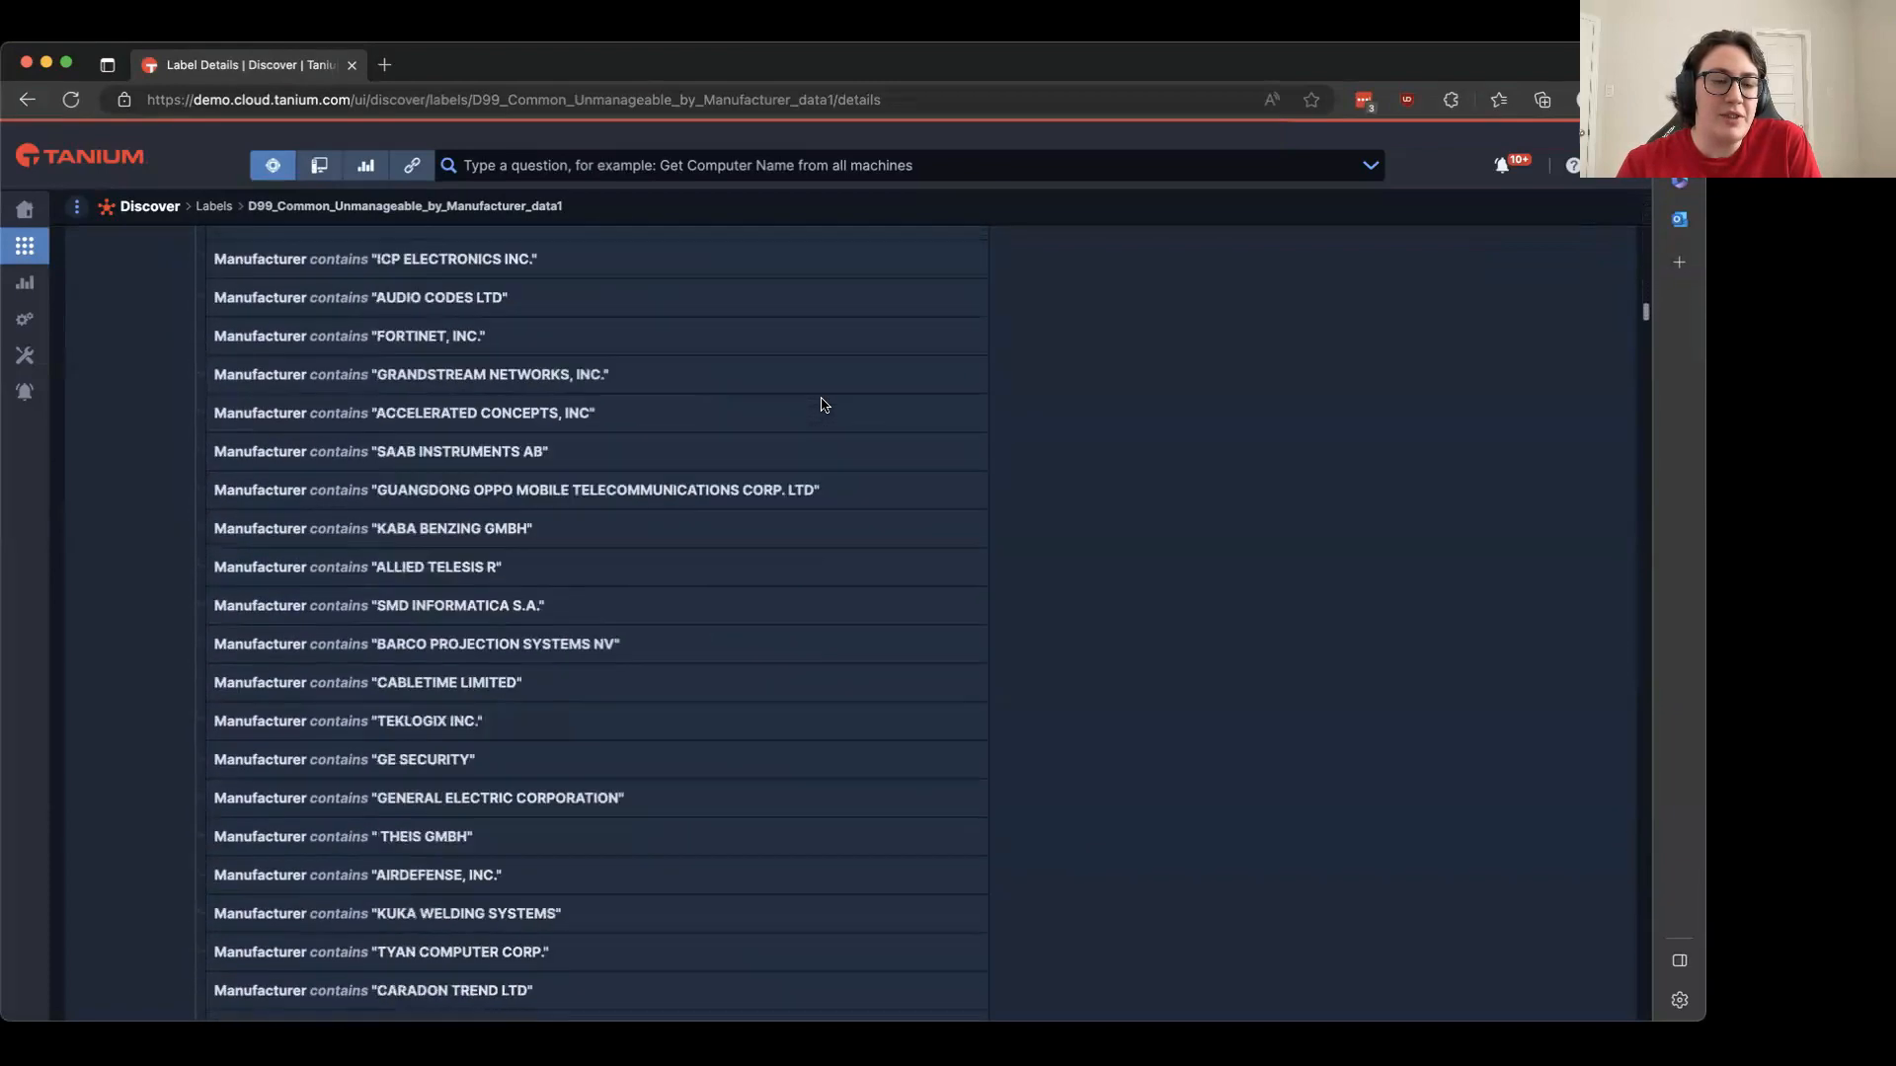
{"action": "scroll", "coordinate": [819, 405], "scroll_direction": "down", "scroll_amount": 15}
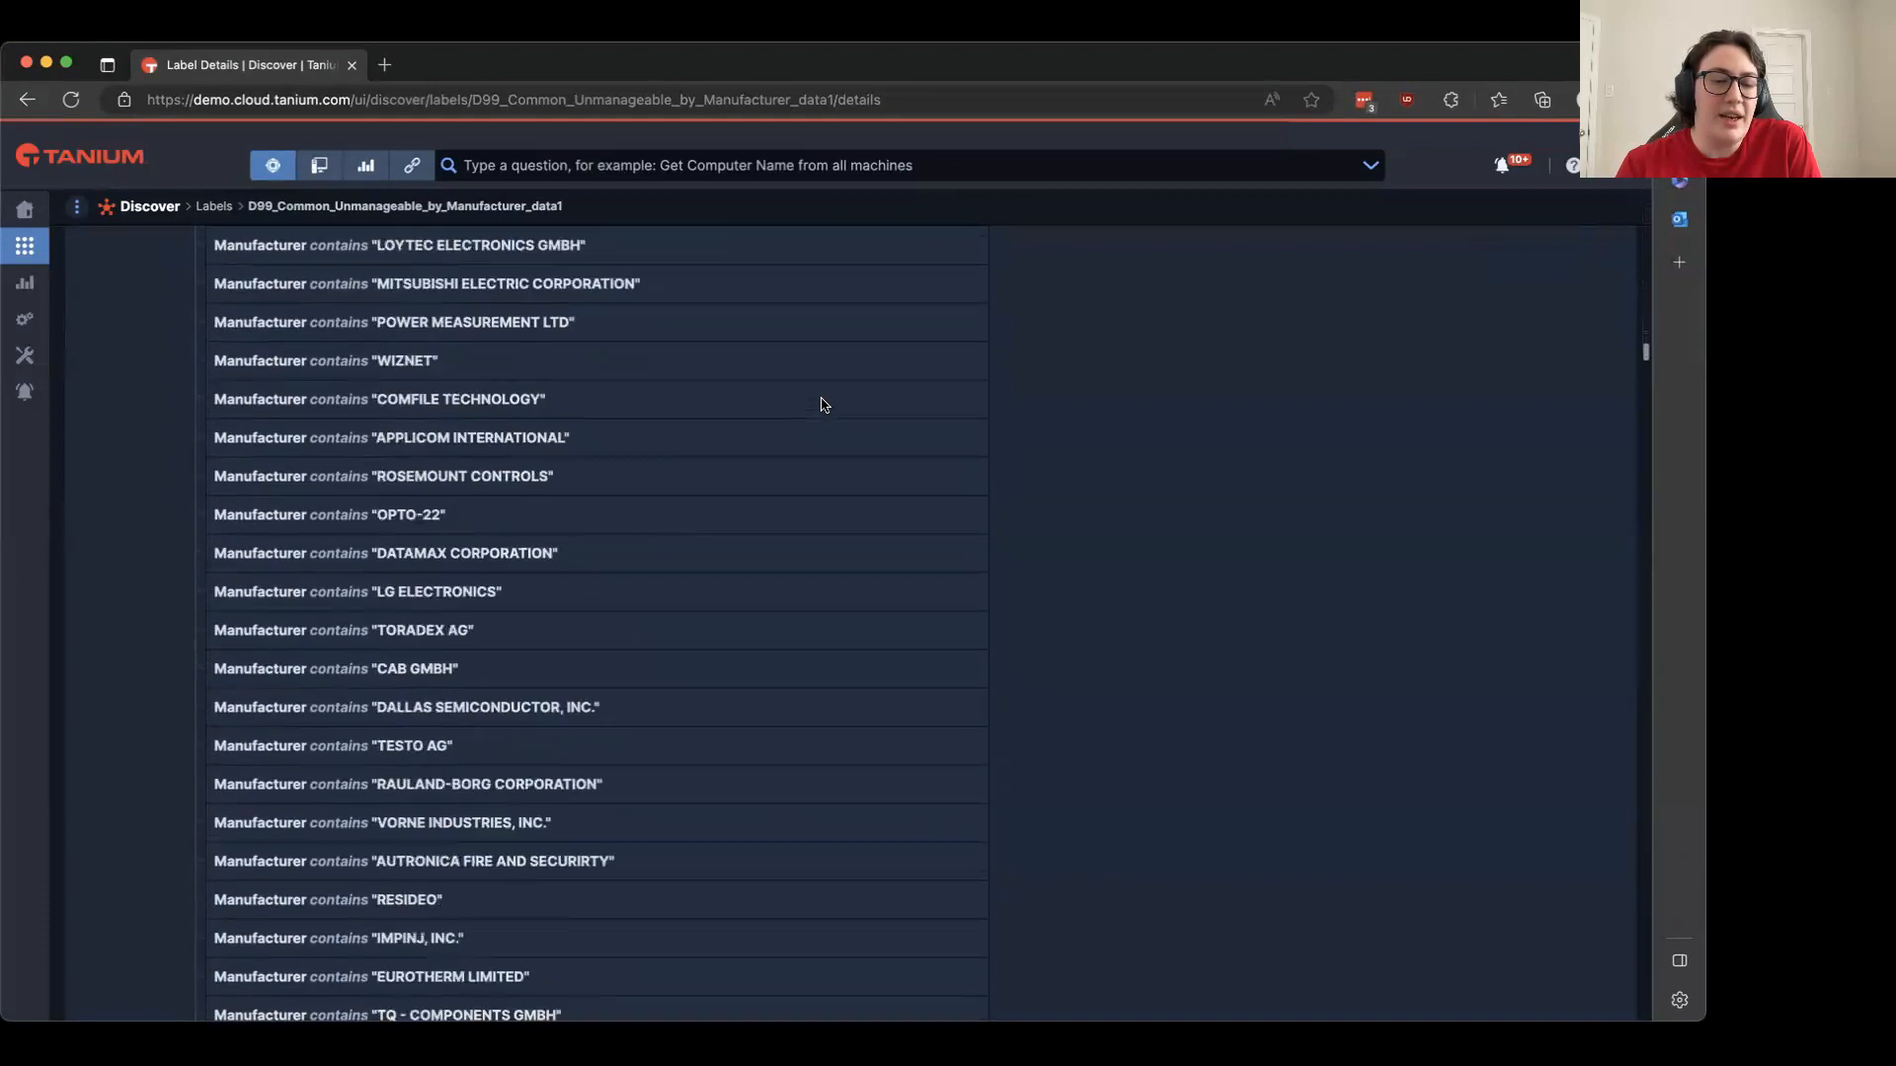
{"action": "scroll", "coordinate": [820, 405], "scroll_direction": "down", "scroll_amount": 15}
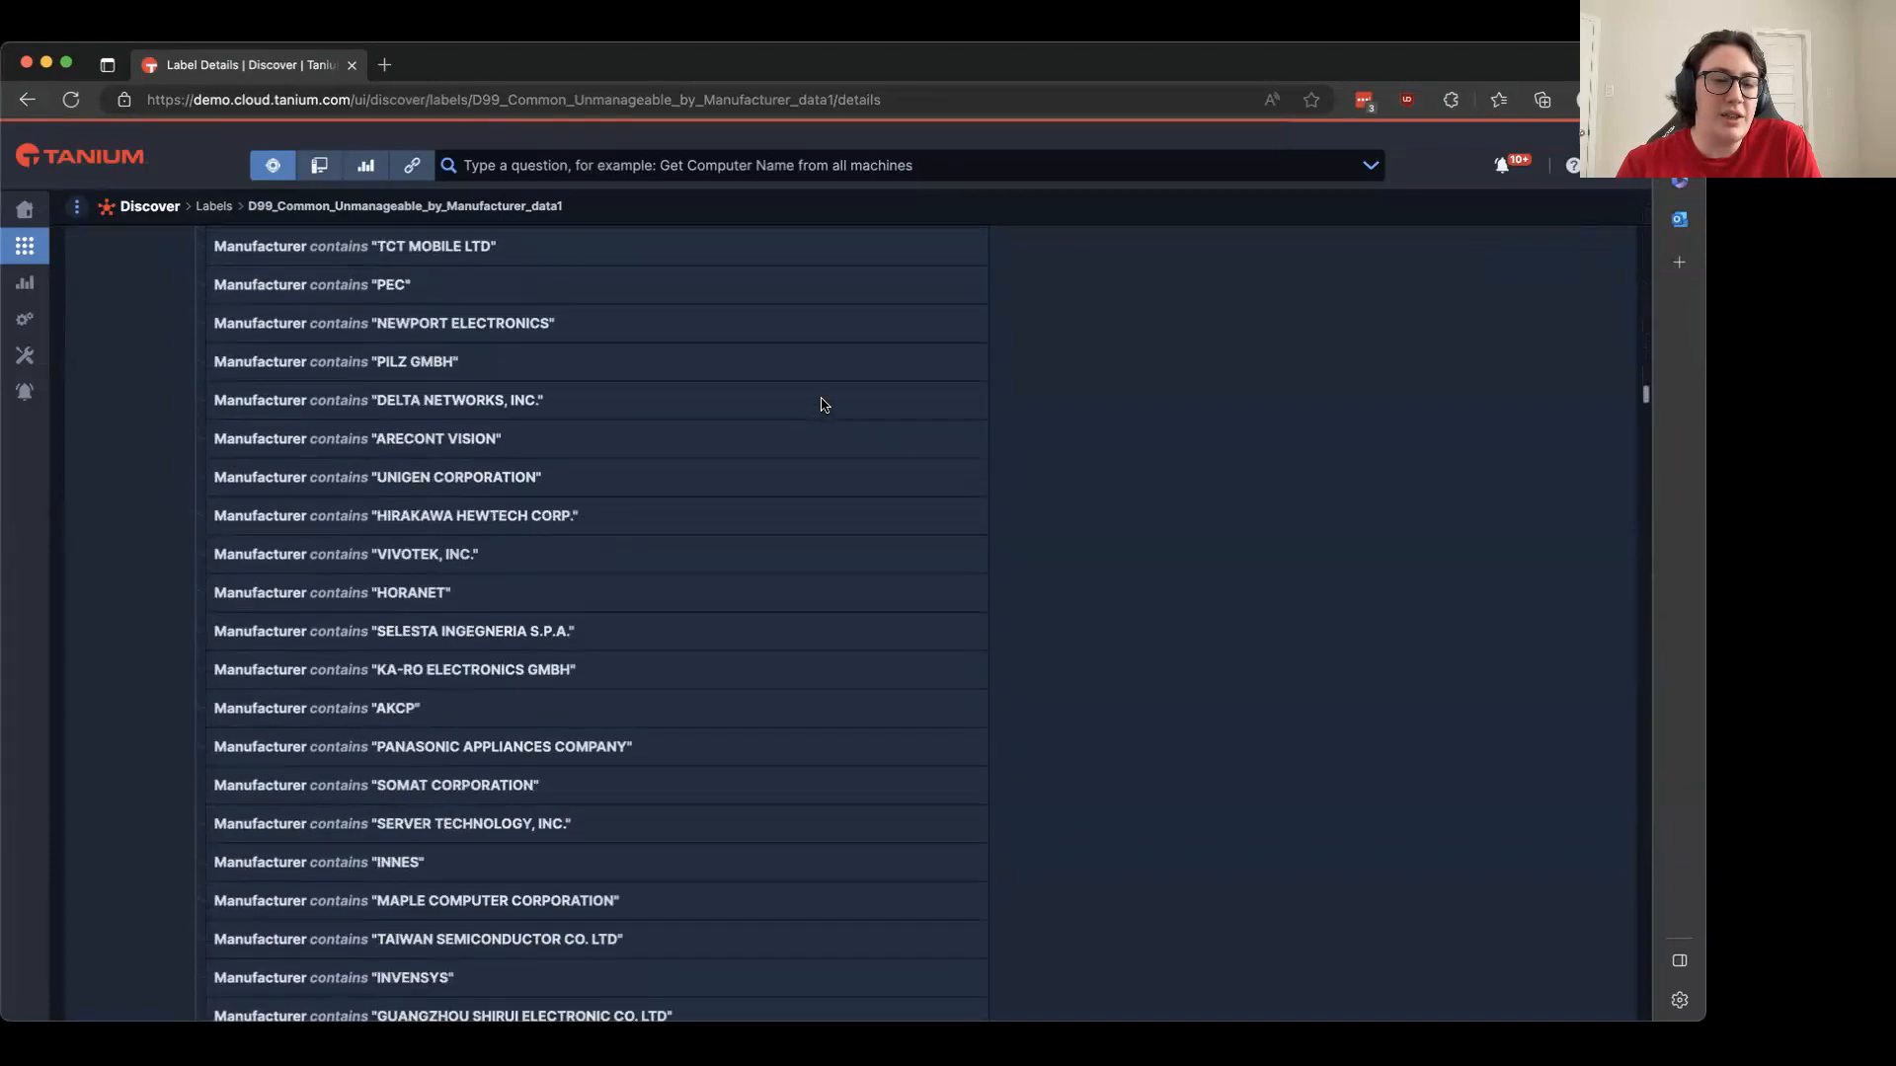
{"action": "scroll", "coordinate": [819, 405], "scroll_direction": "down", "scroll_amount": 8}
Open the Discover Label Gallery from the Discover help and view the Collection of labels for New Deployment or POC
{"action": "mouse_move", "coordinate": [31, 252]}
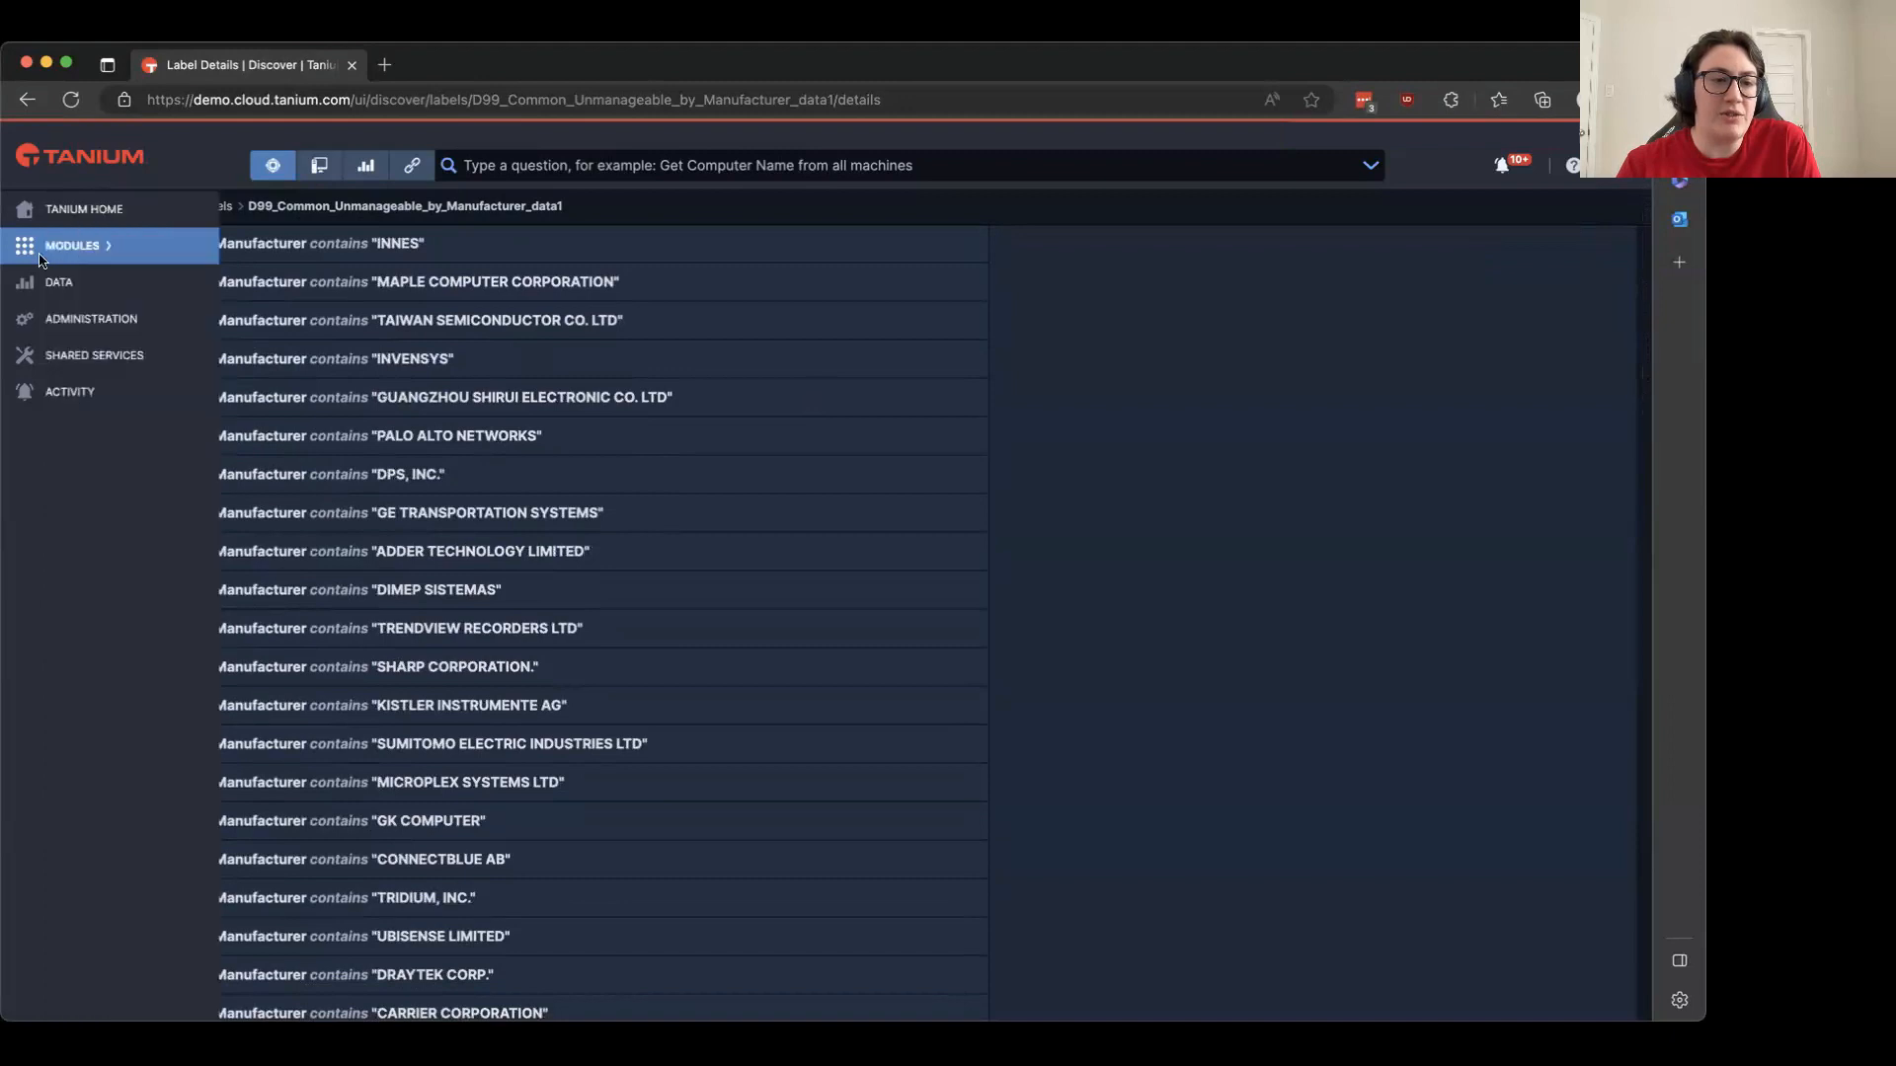
{"action": "mouse_move", "coordinate": [121, 263]}
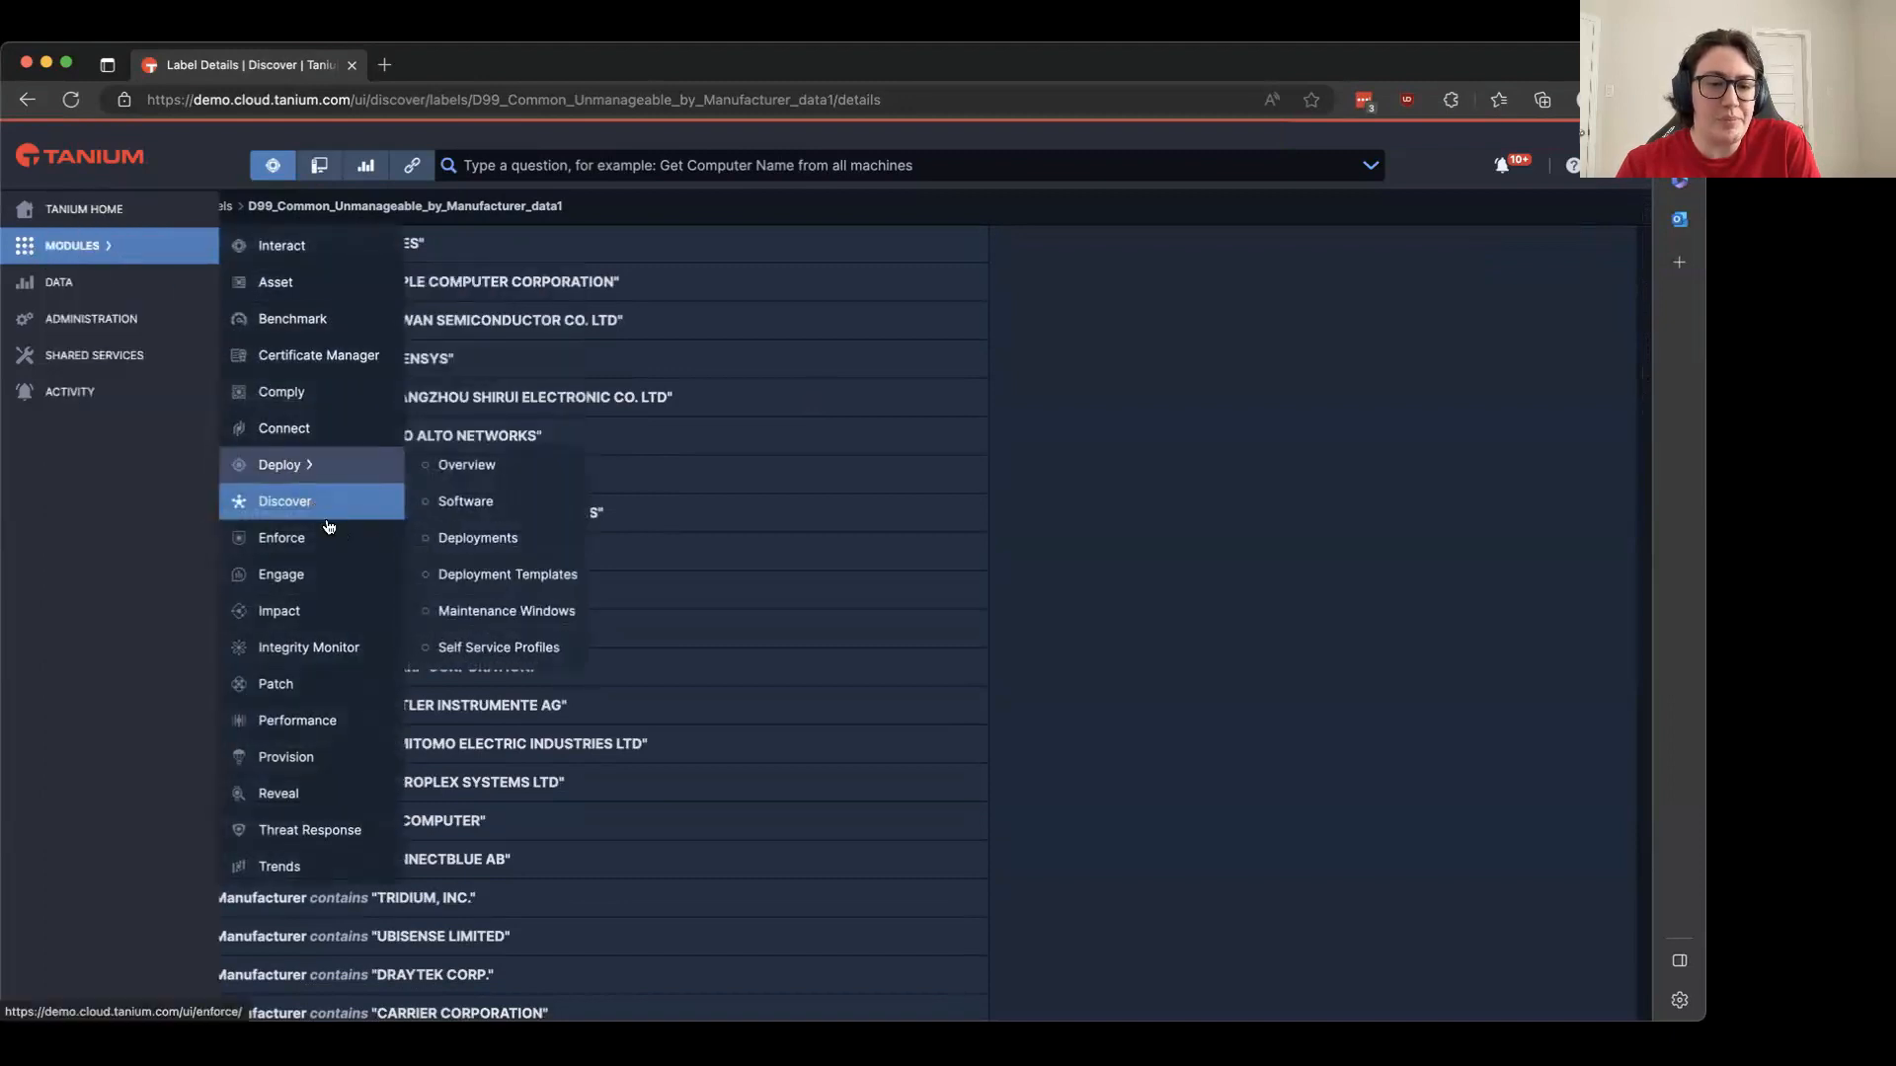
{"action": "mouse_move", "coordinate": [324, 515]}
{"action": "left_click", "coordinate": [456, 502]}
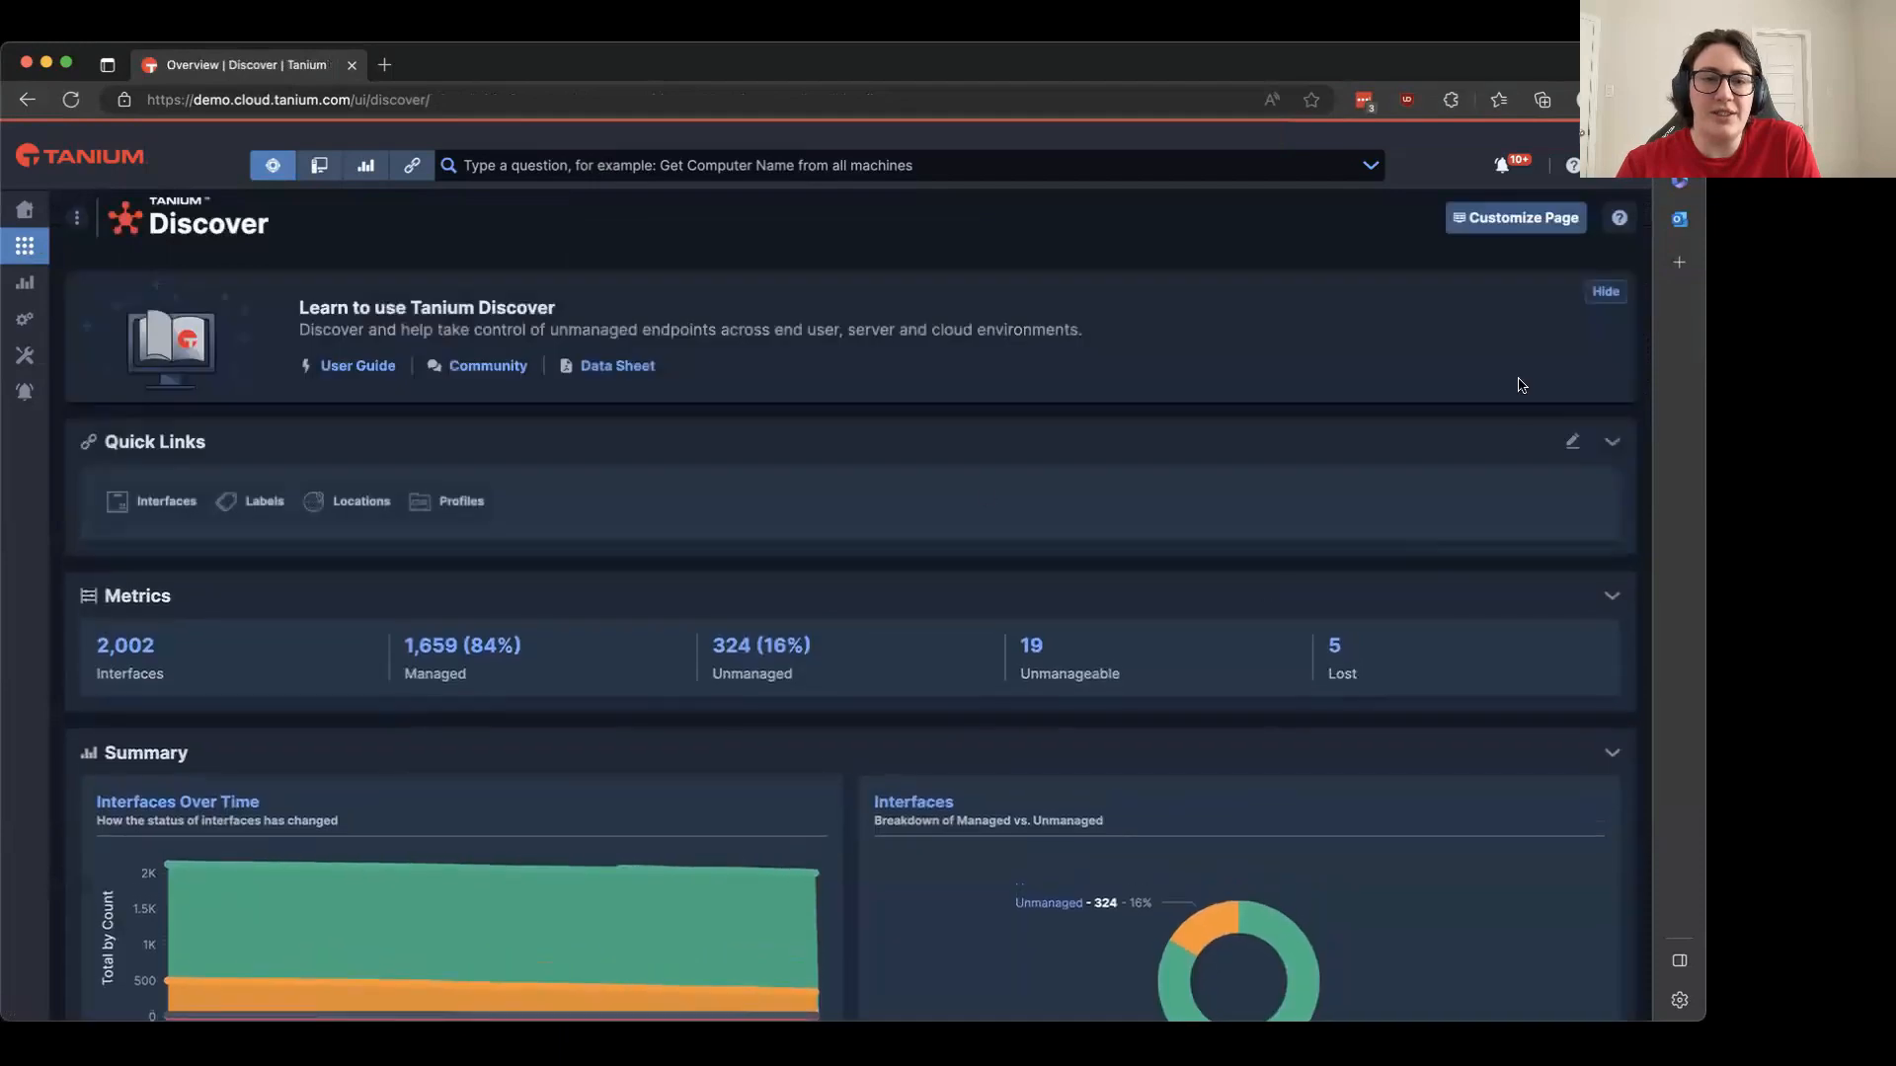
{"action": "left_click", "coordinate": [1616, 216]}
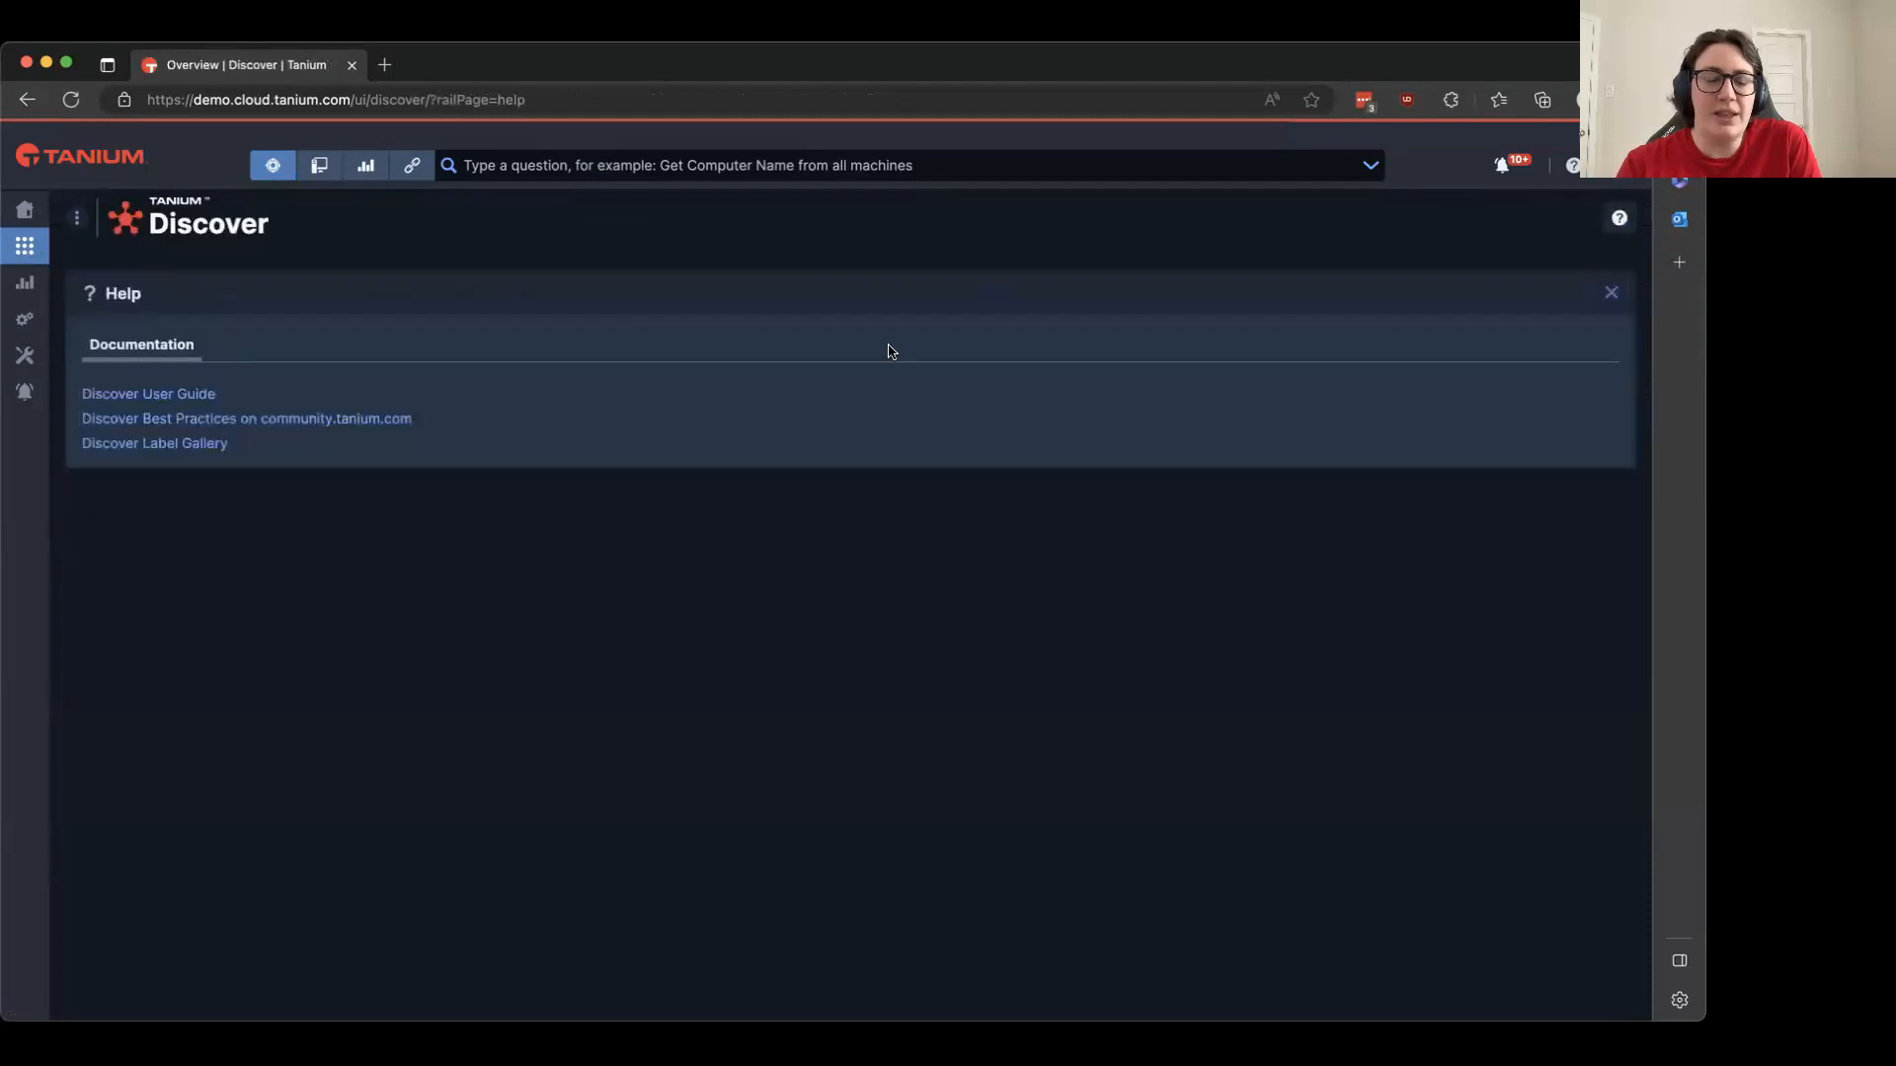
{"action": "left_click", "coordinate": [162, 446]}
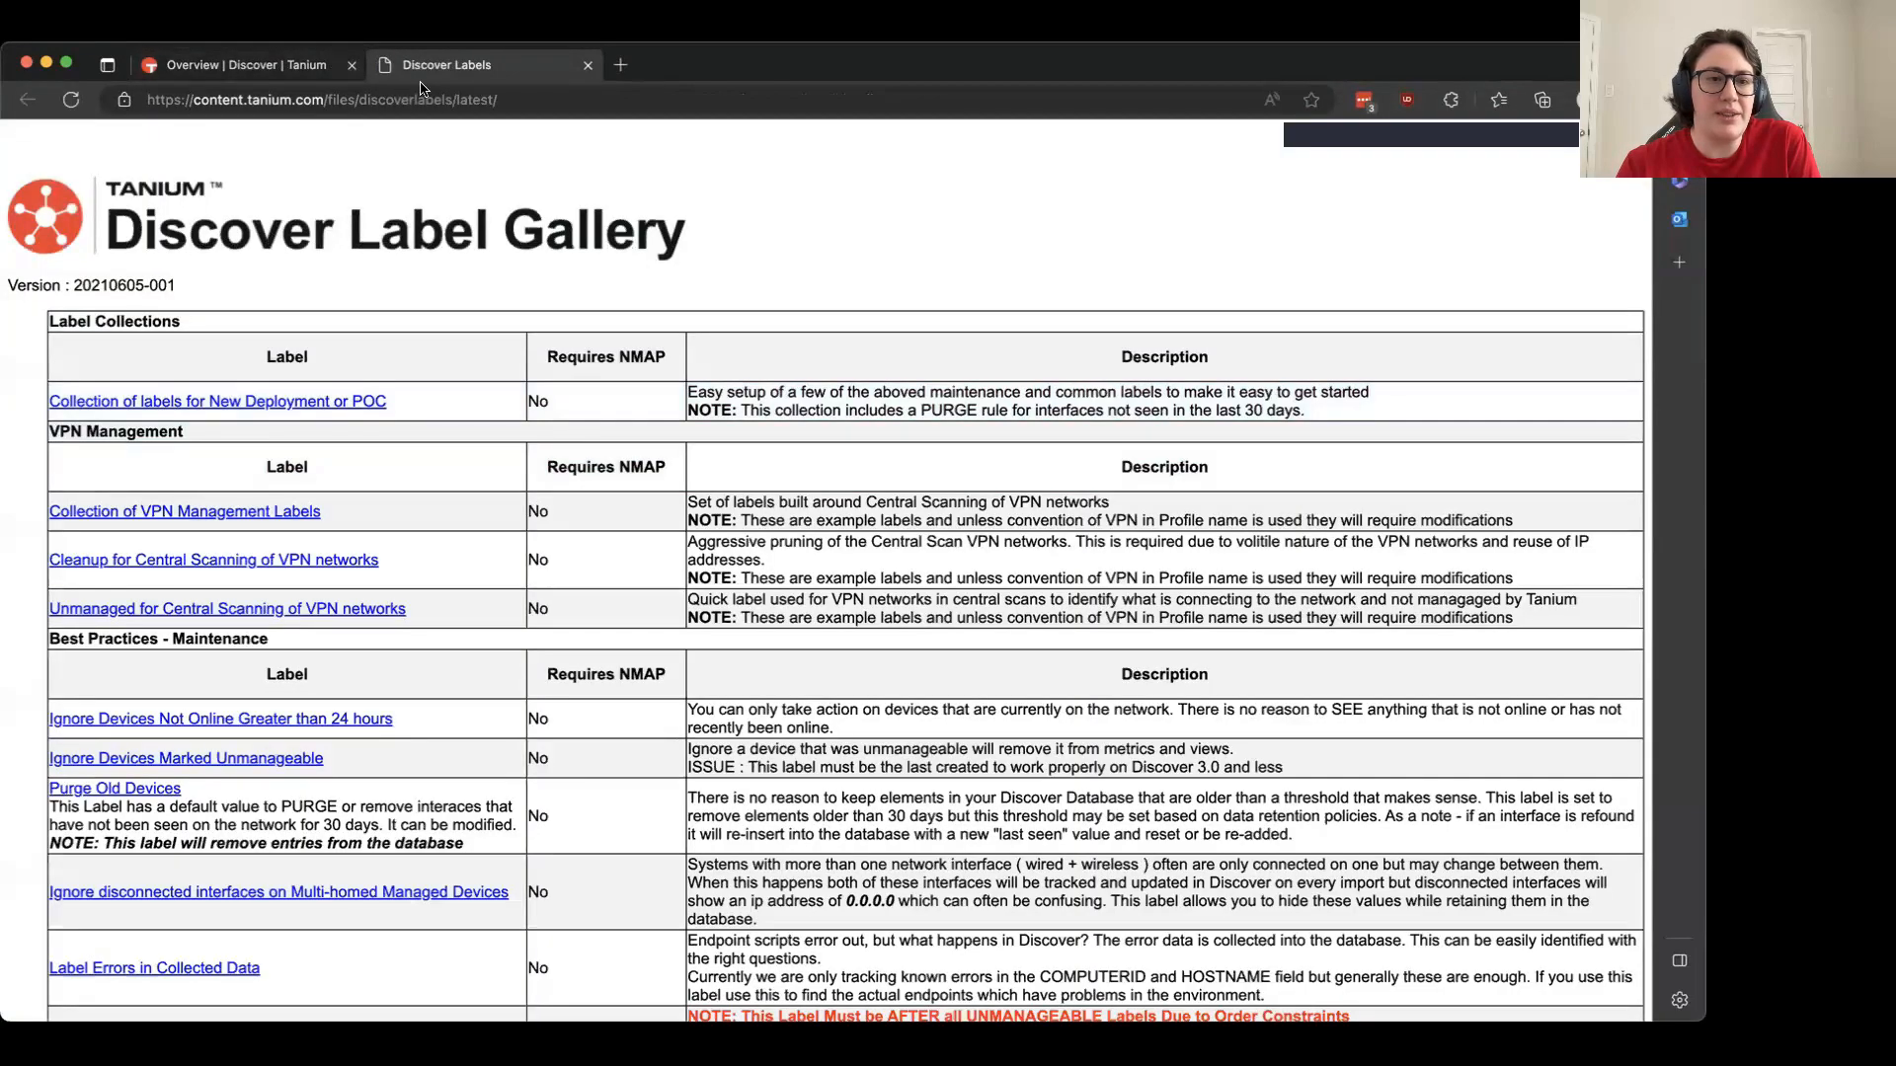
{"action": "left_click", "coordinate": [319, 411]}
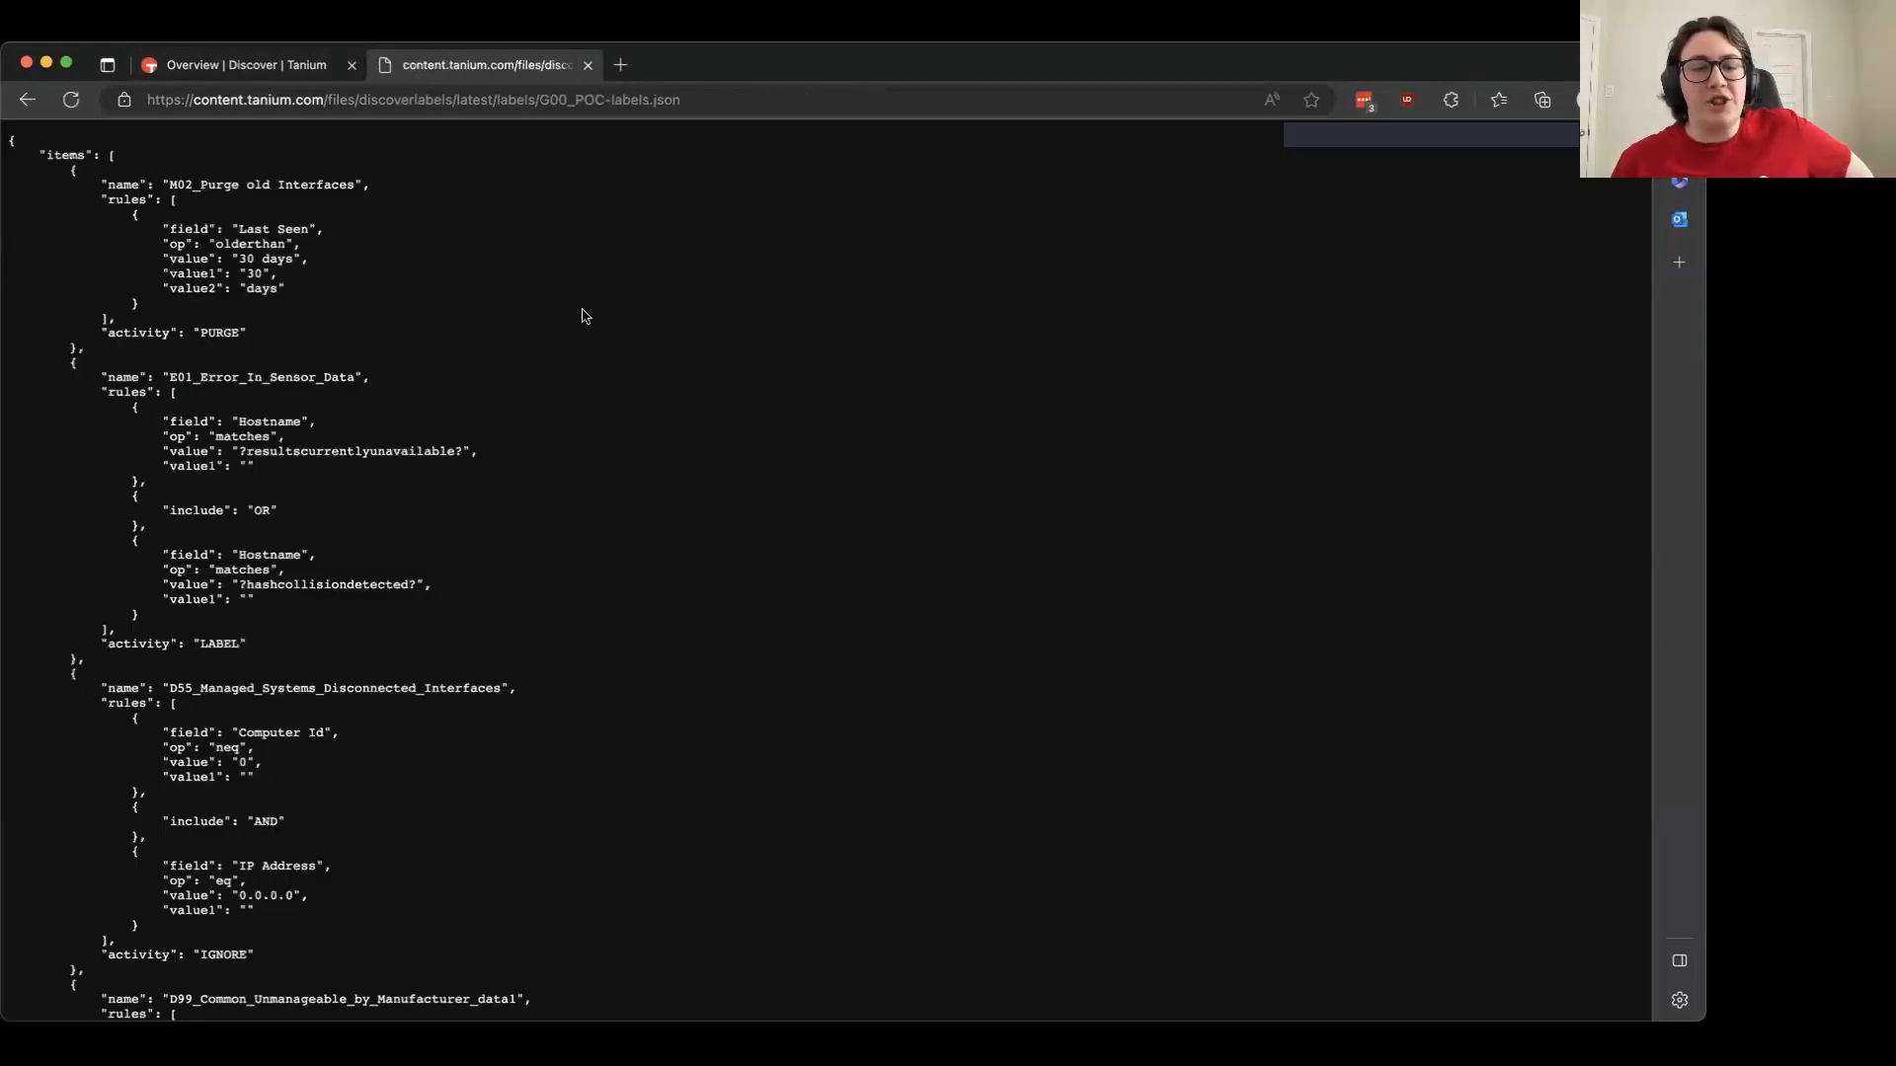
Switch back to the Tanium console and open the Discover labels list
{"action": "left_click", "coordinate": [276, 69]}
{"action": "mouse_move", "coordinate": [42, 247]}
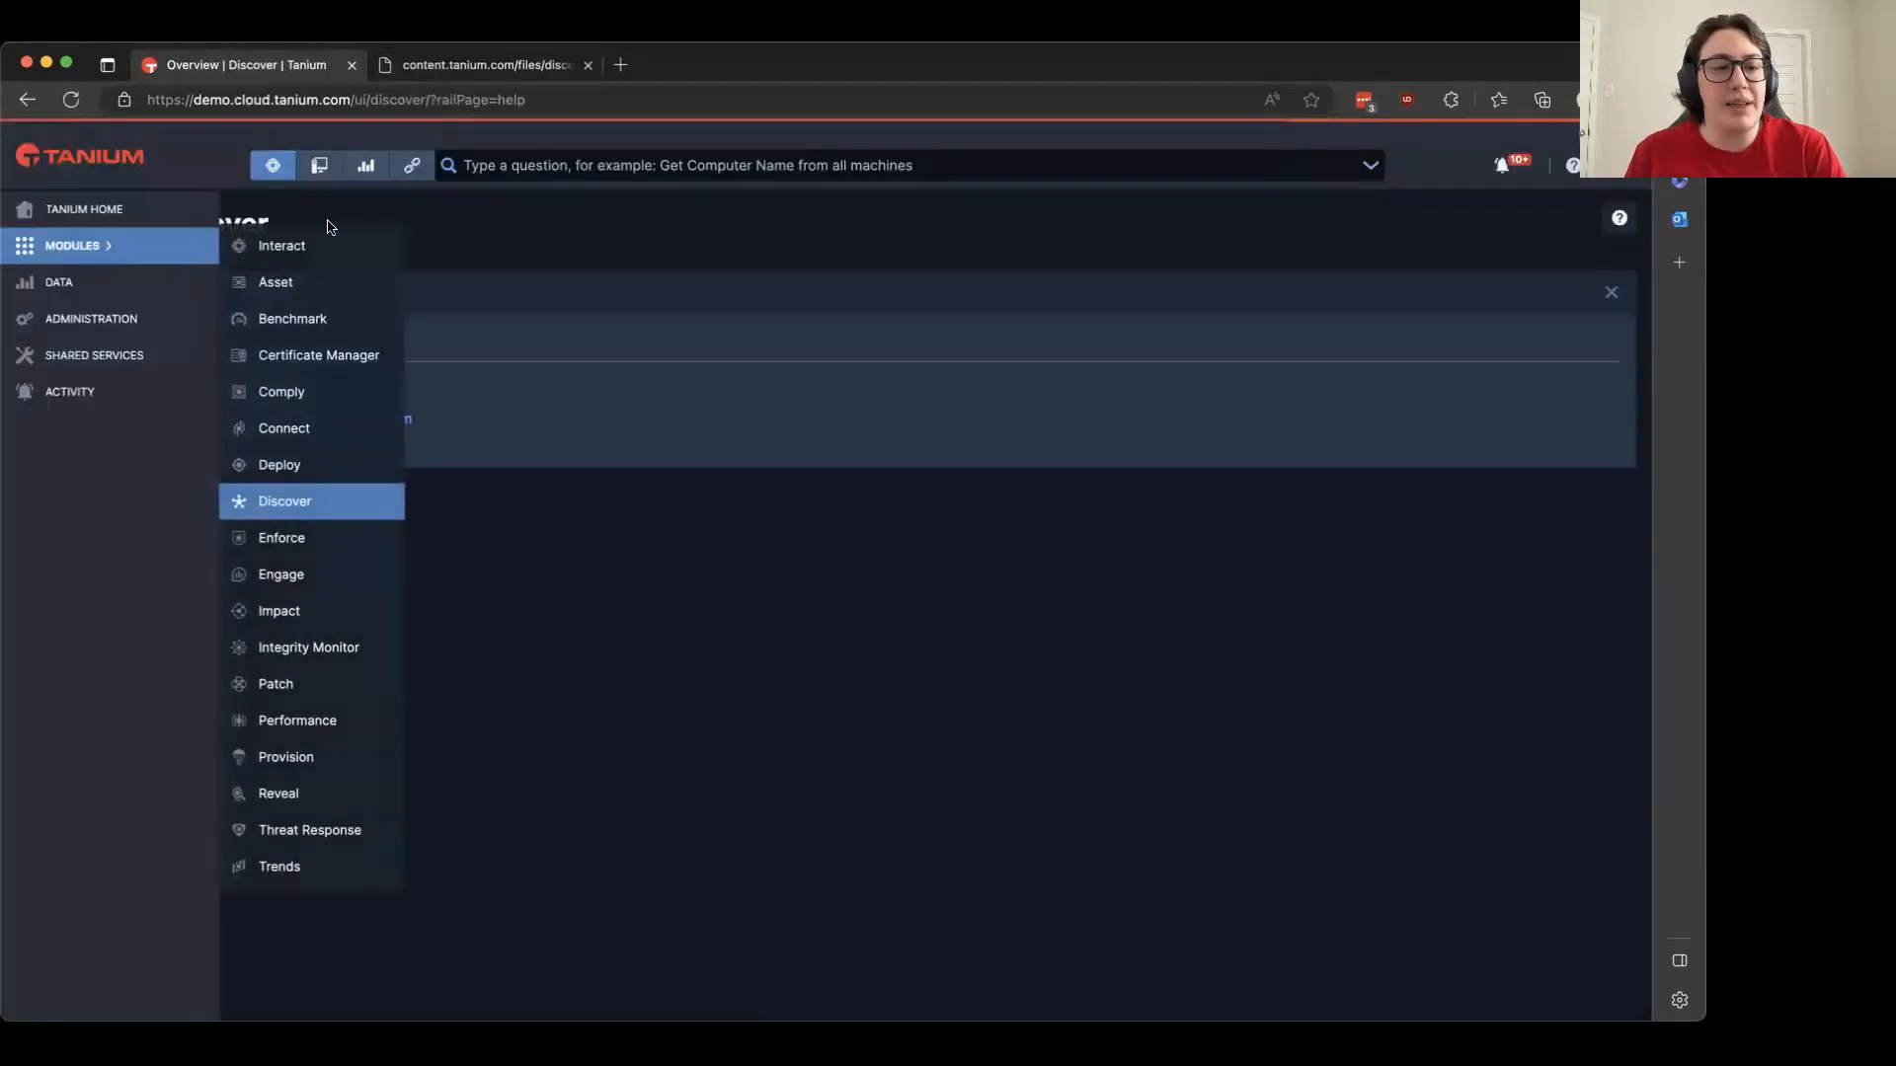
{"action": "mouse_move", "coordinate": [368, 501]}
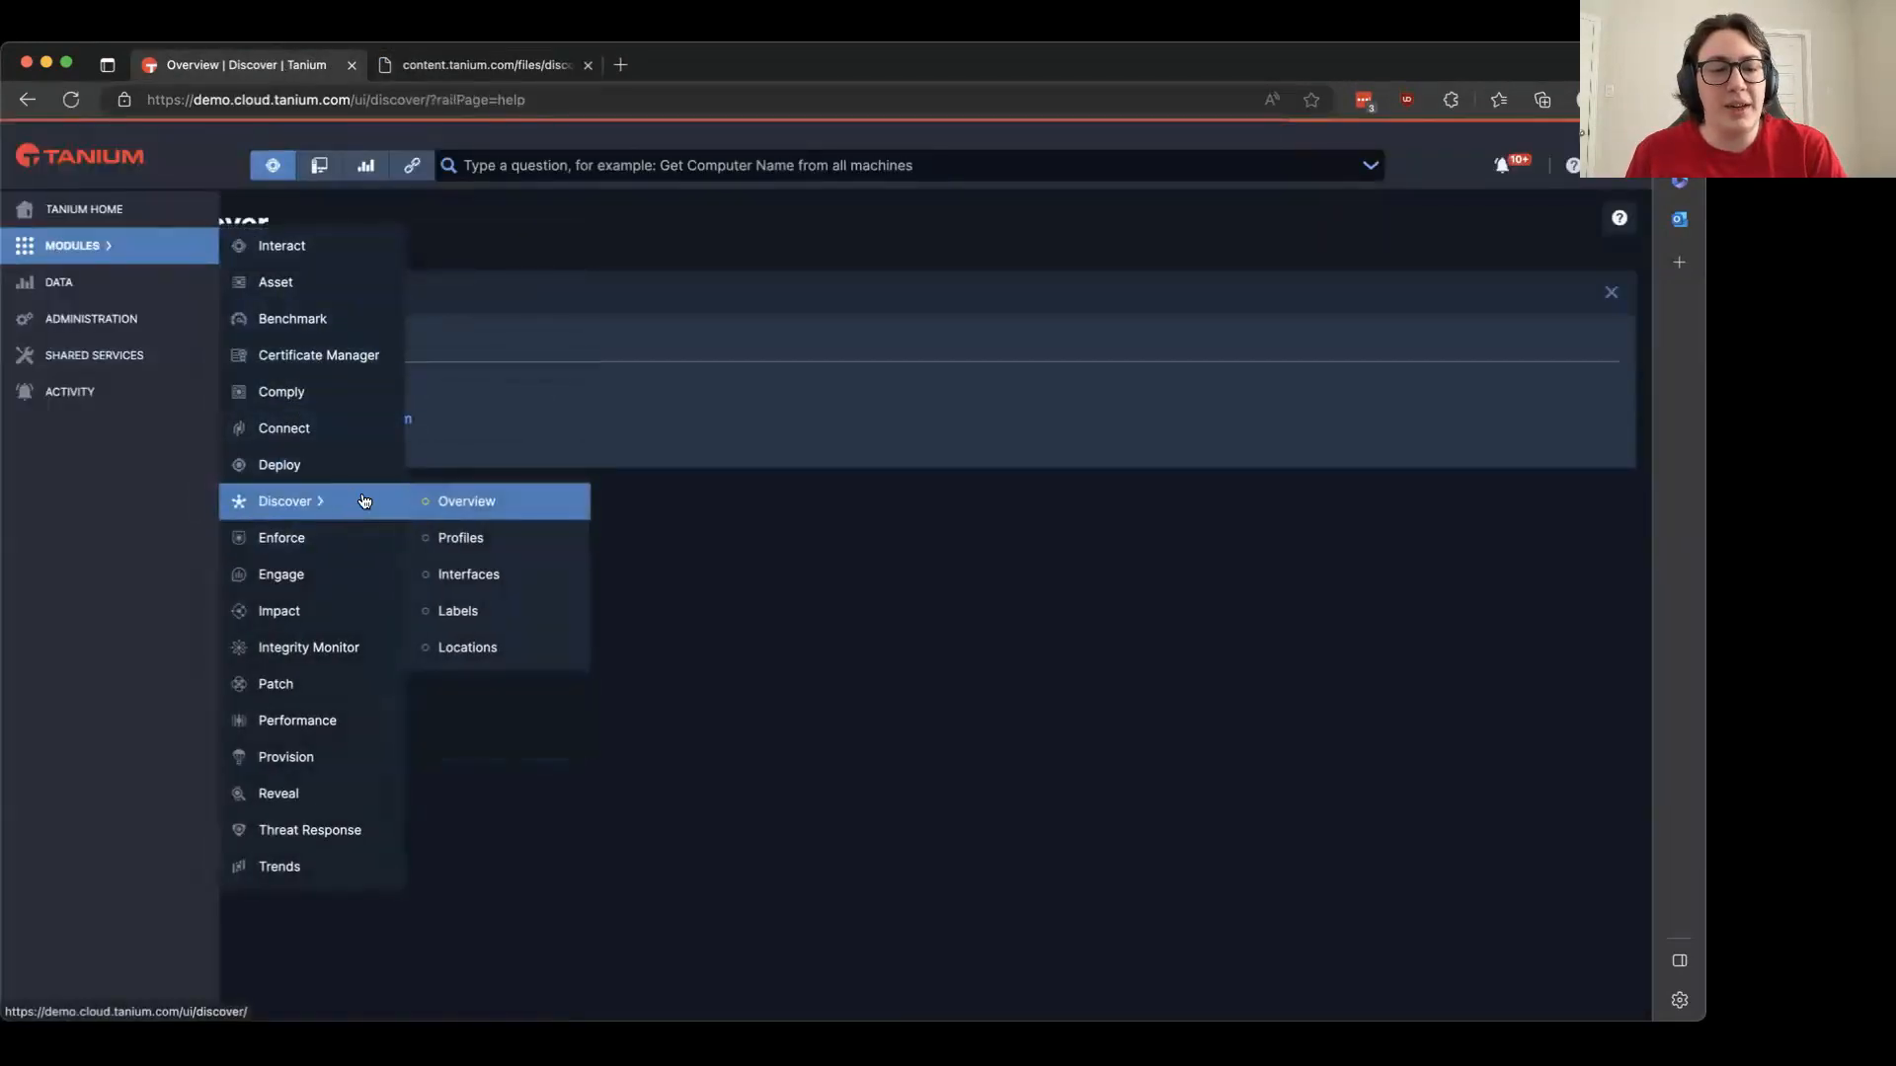
{"action": "left_click", "coordinate": [469, 613]}
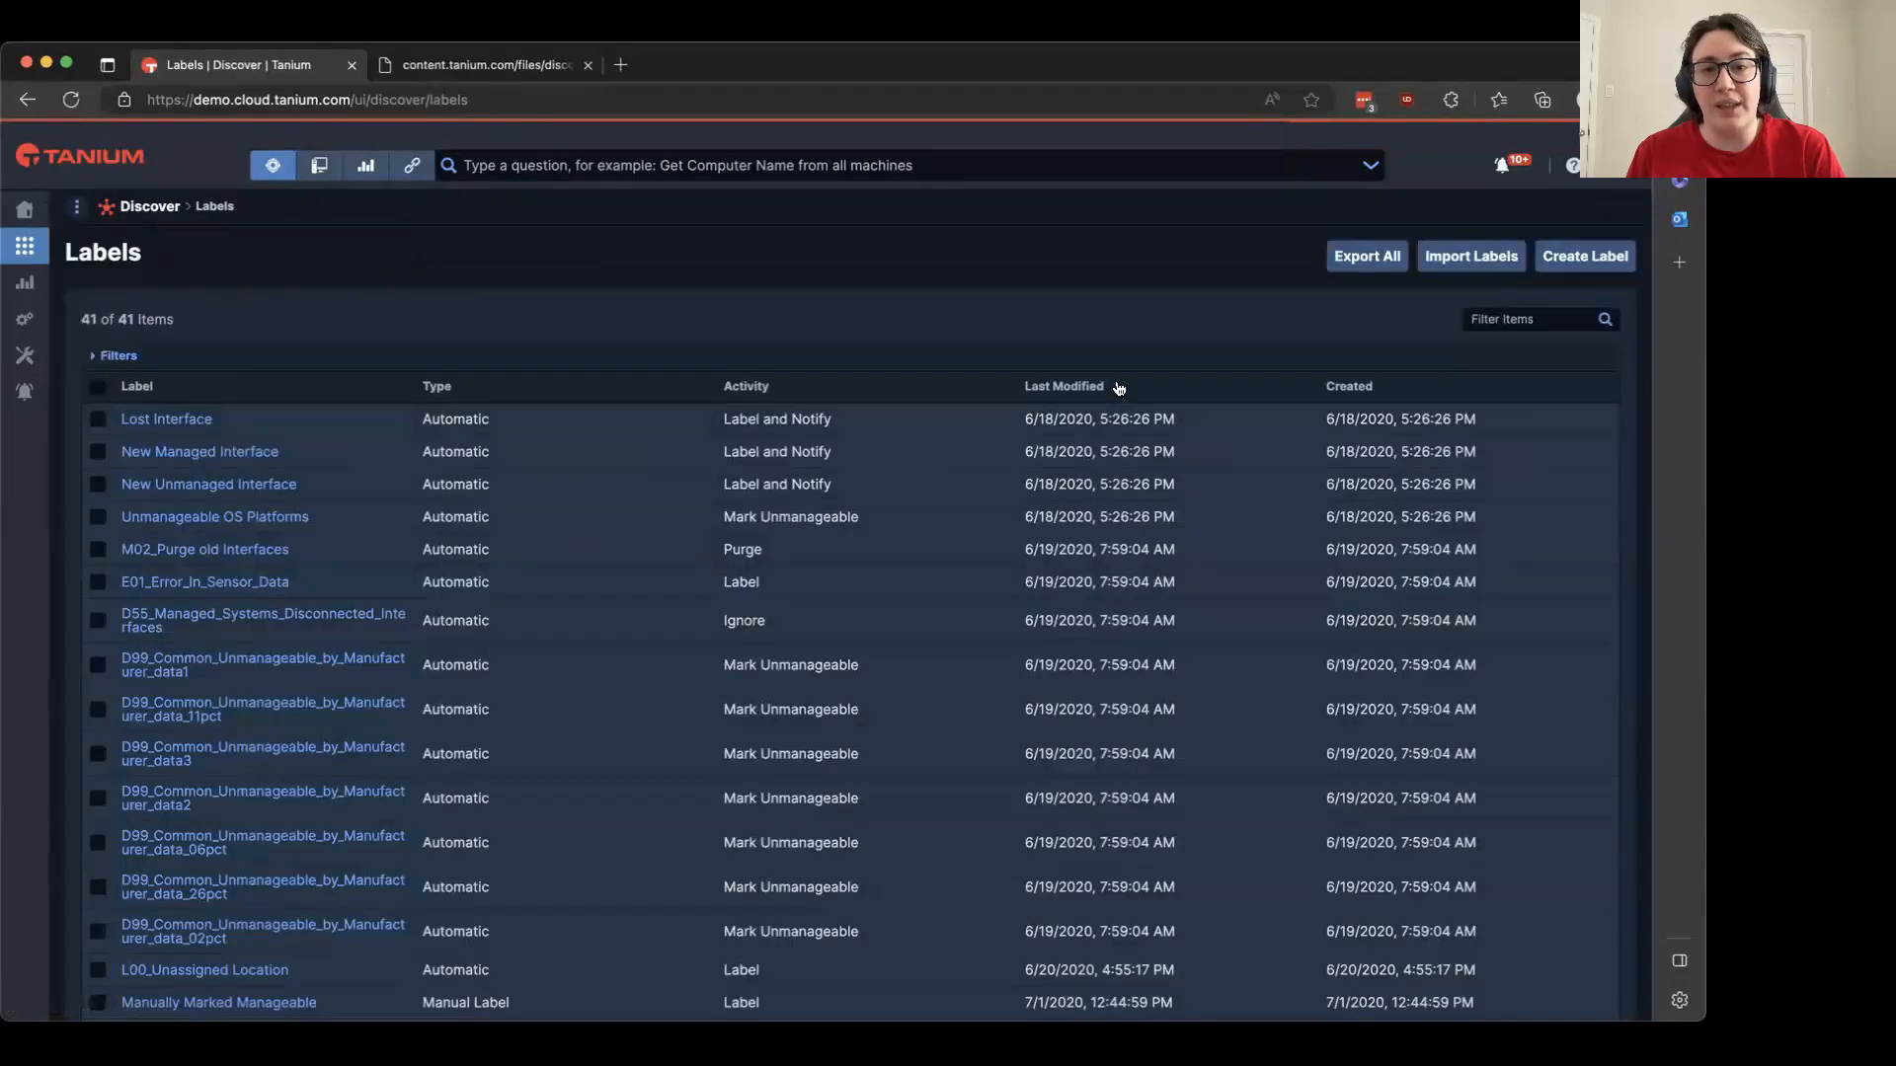
View the label import dialog without importing a file, and select the Unmanageable OS Platforms label in the list
{"action": "left_click", "coordinate": [1459, 265]}
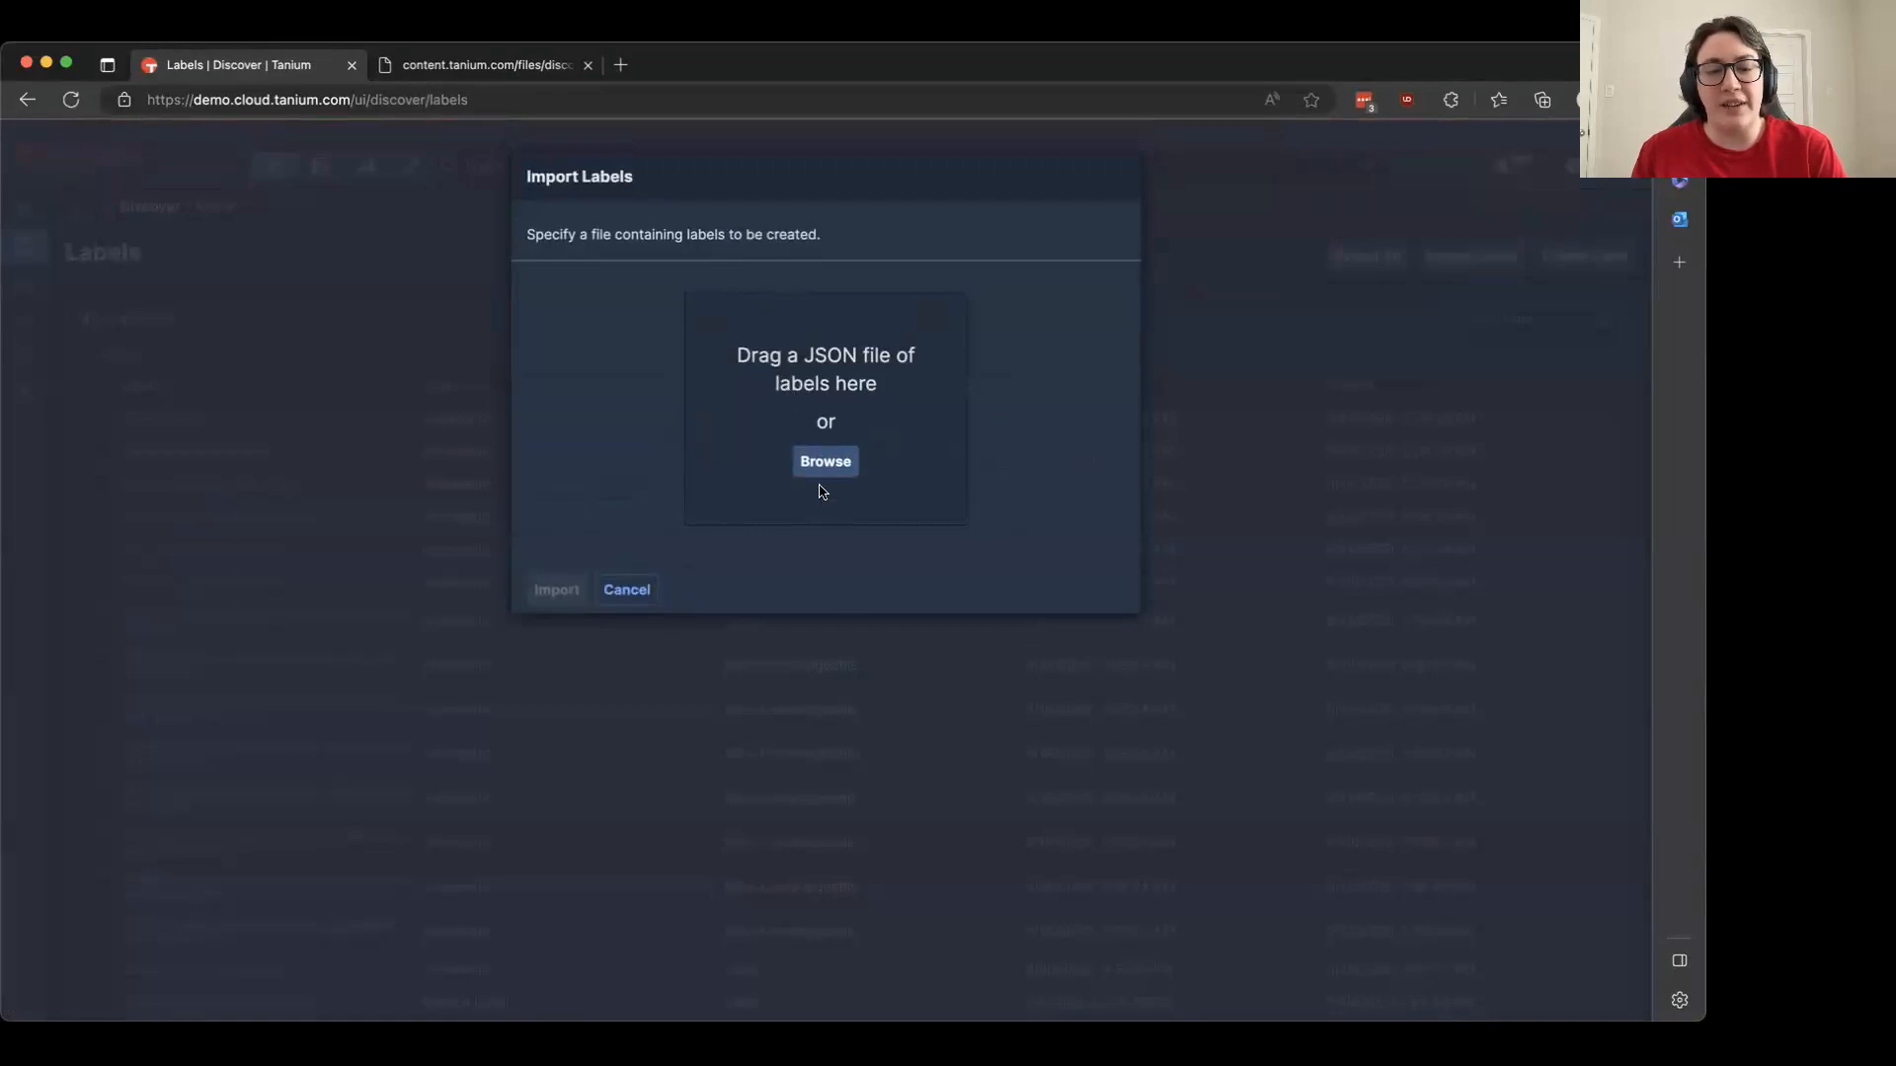
{"action": "left_click", "coordinate": [644, 590]}
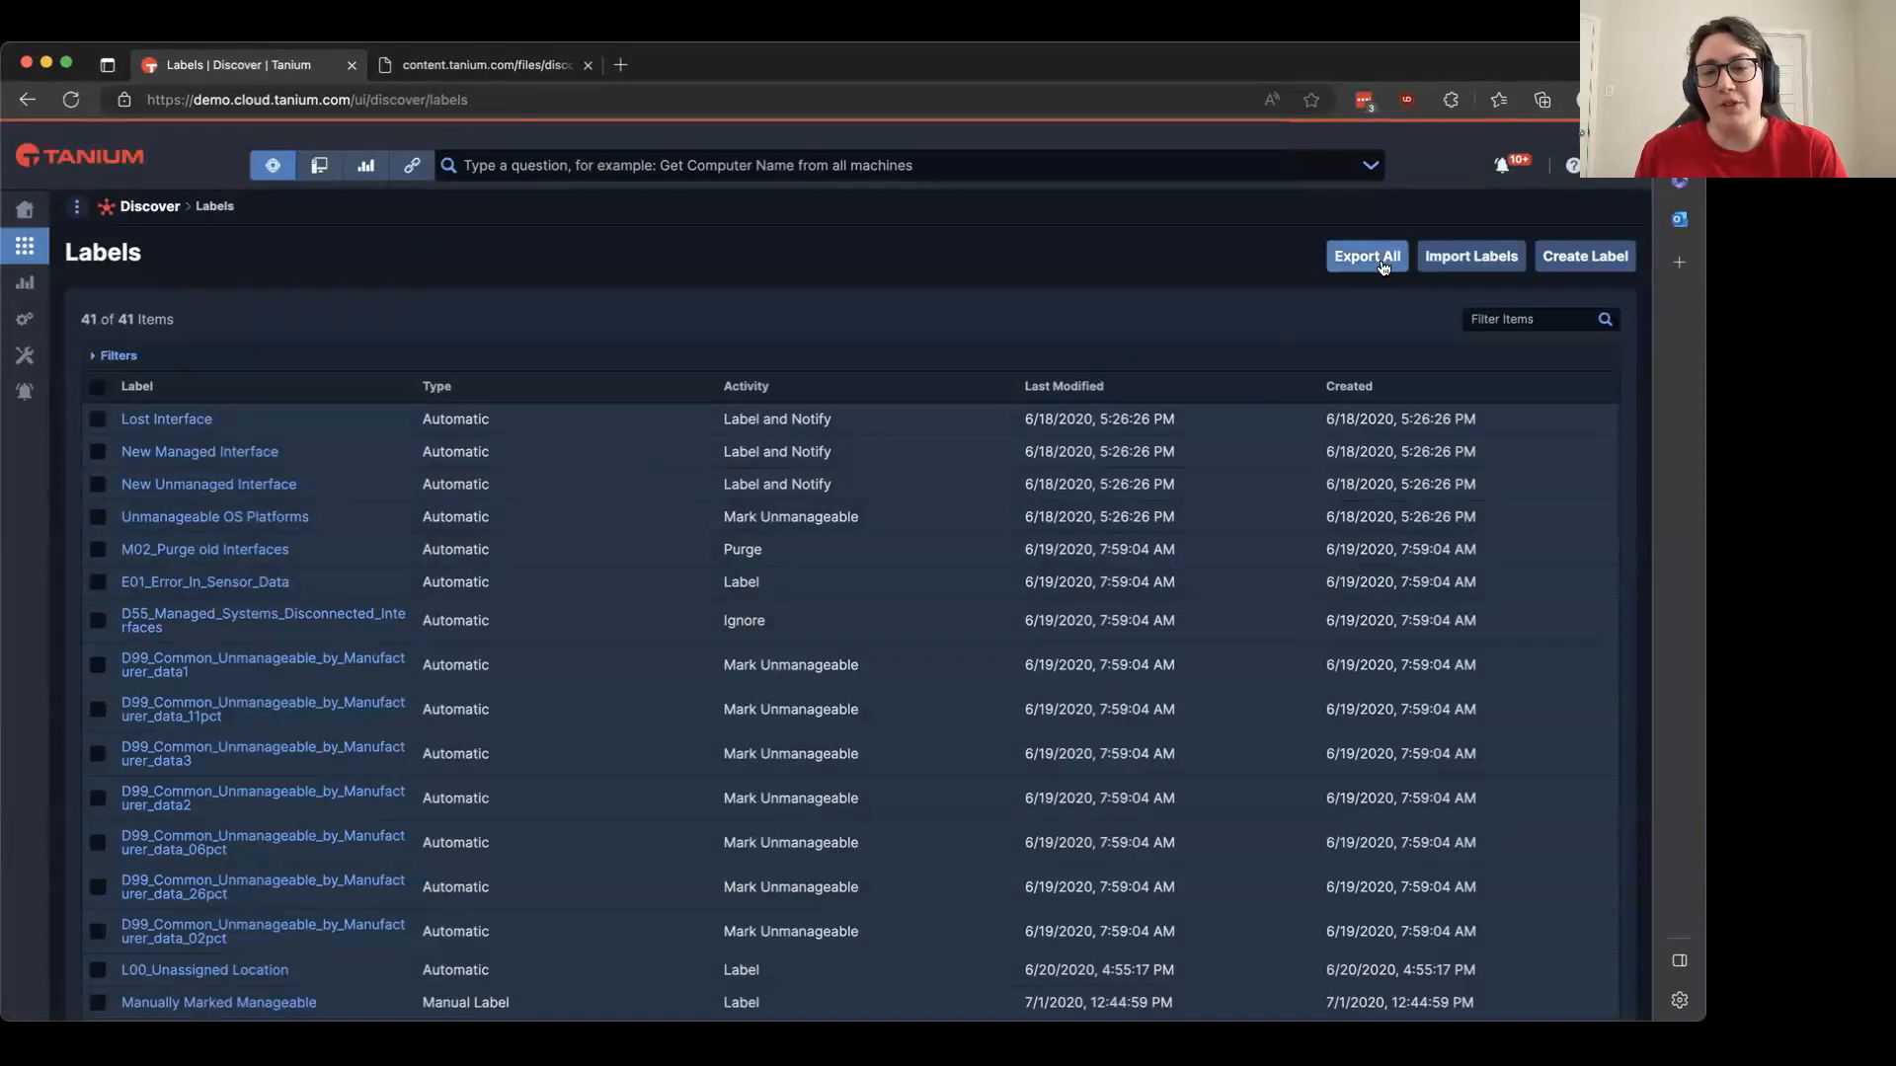
{"action": "left_click", "coordinate": [98, 517]}
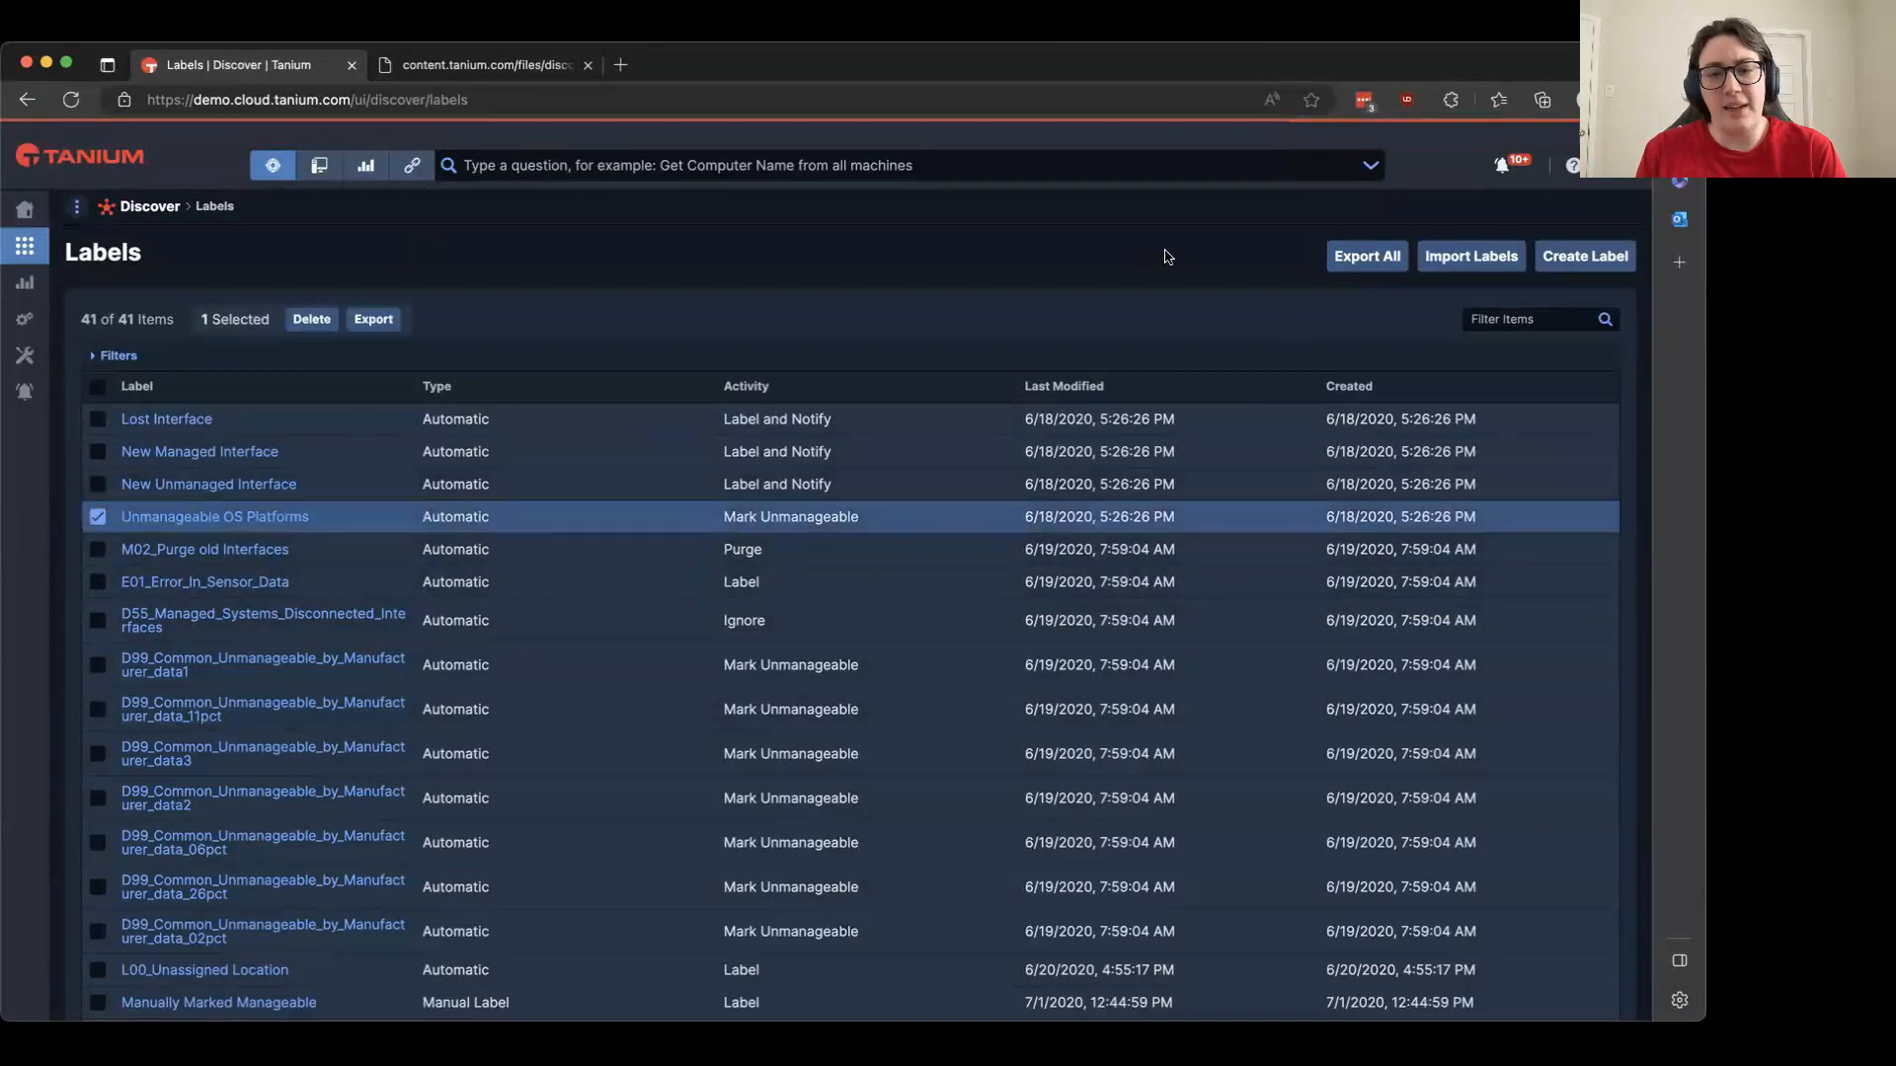
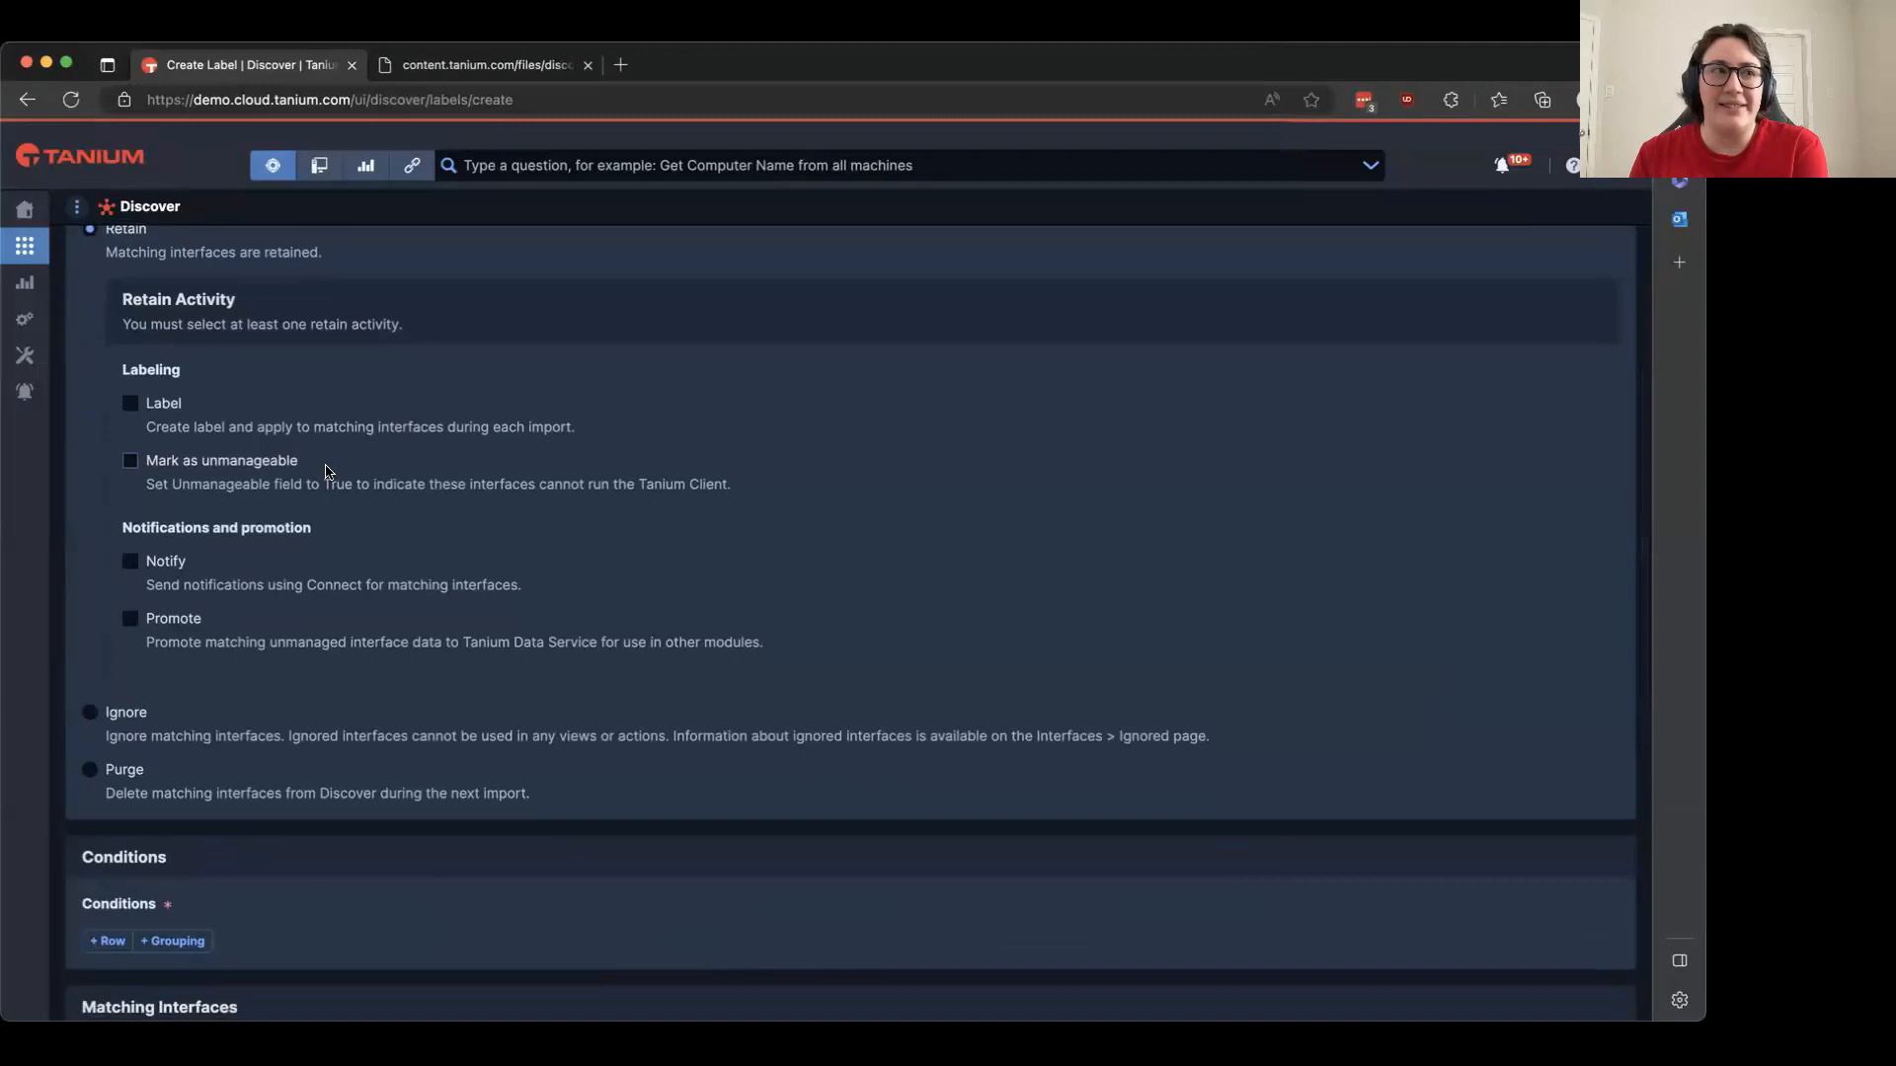
Choose the Ignore activity for the new label being created
{"action": "left_click", "coordinate": [88, 715]}
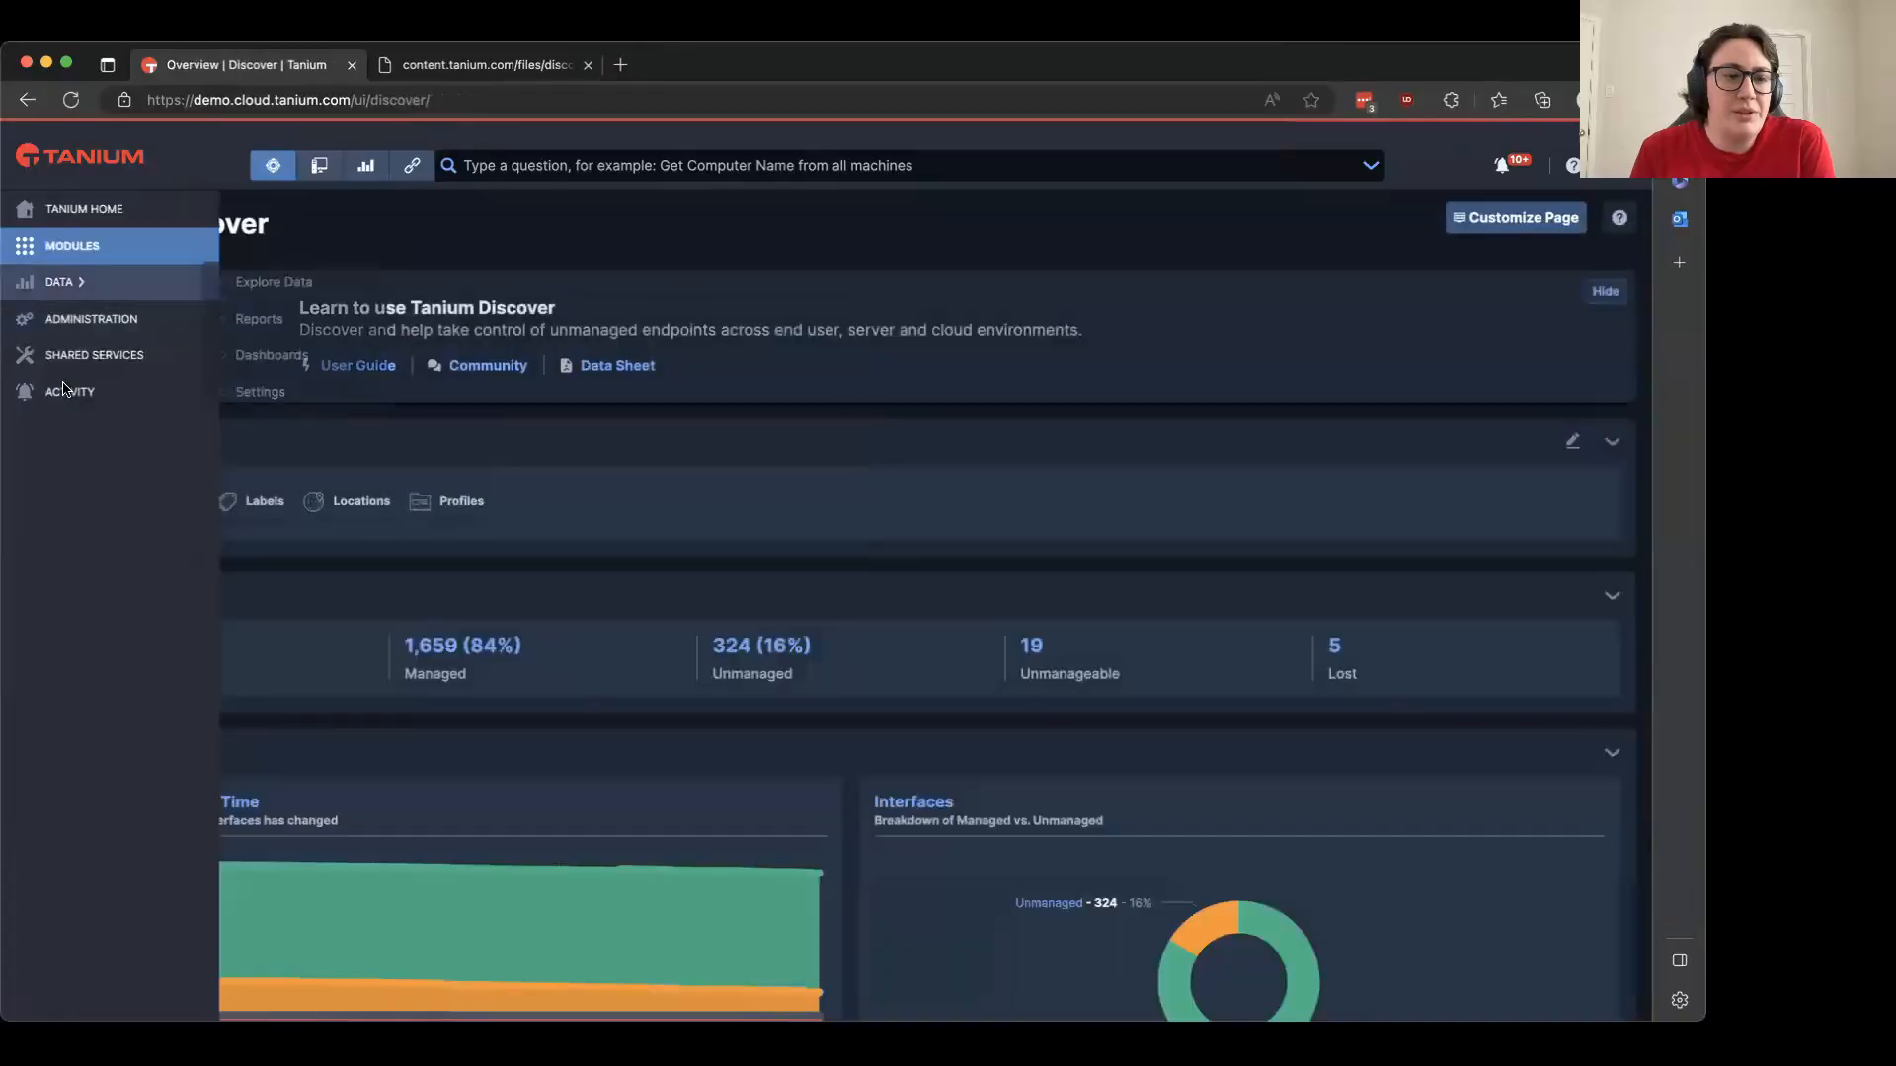
Return to the Discover labels list and review the condition and matching interfaces of M02_Purge old Interfaces
{"action": "mouse_move", "coordinate": [116, 243]}
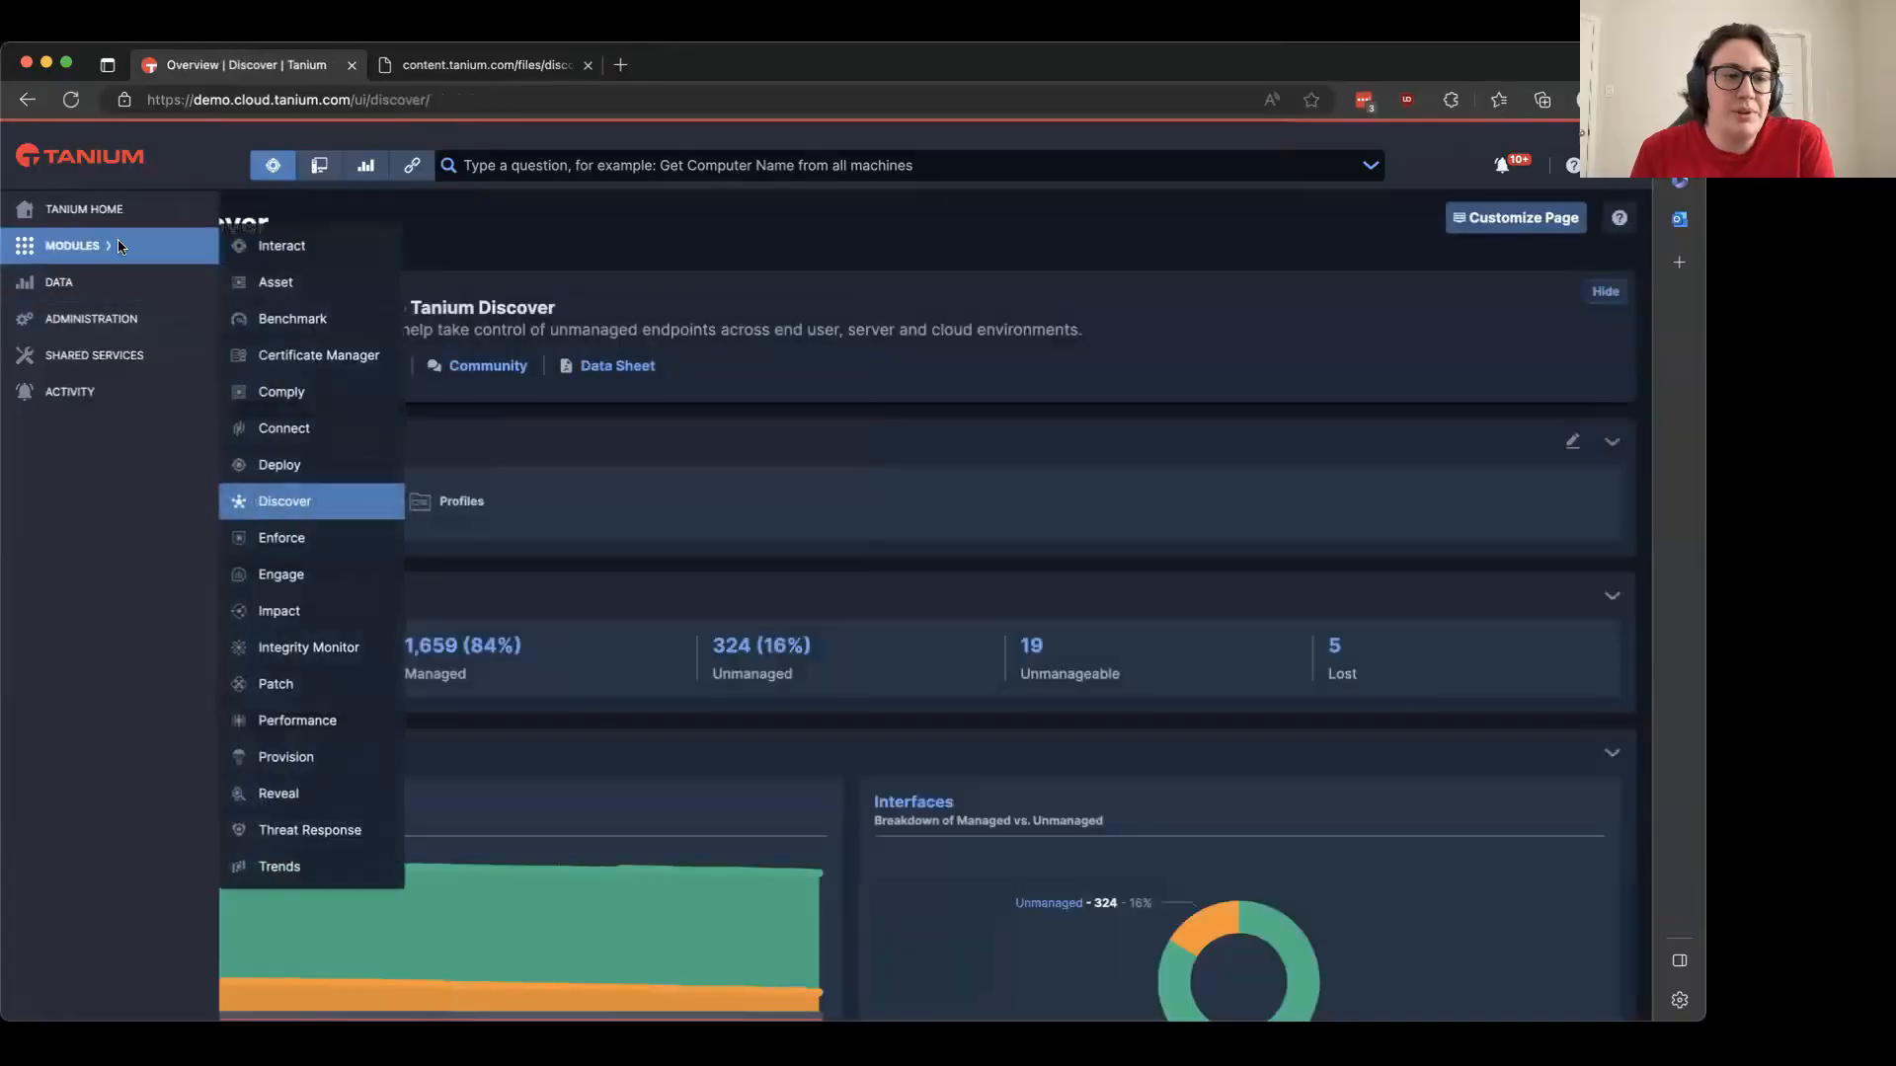
{"action": "mouse_move", "coordinate": [380, 504]}
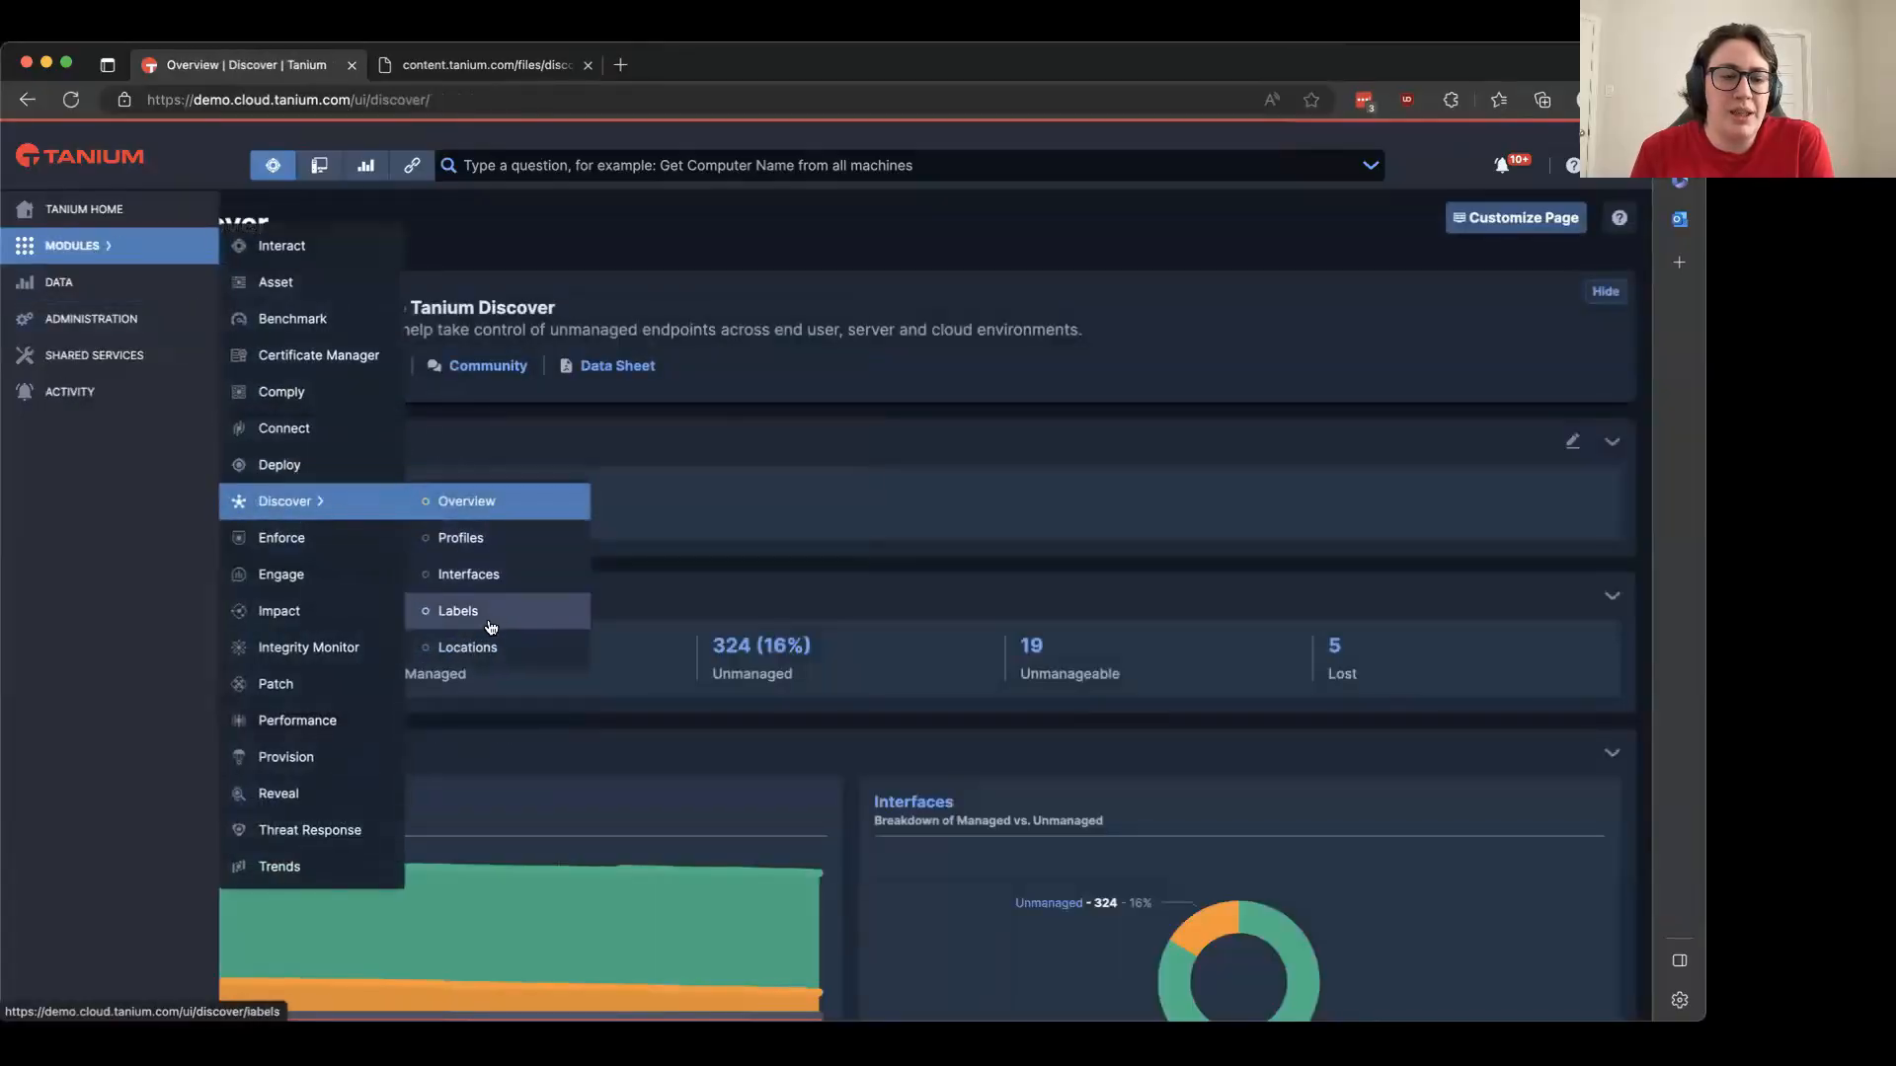
{"action": "left_click", "coordinate": [489, 618]}
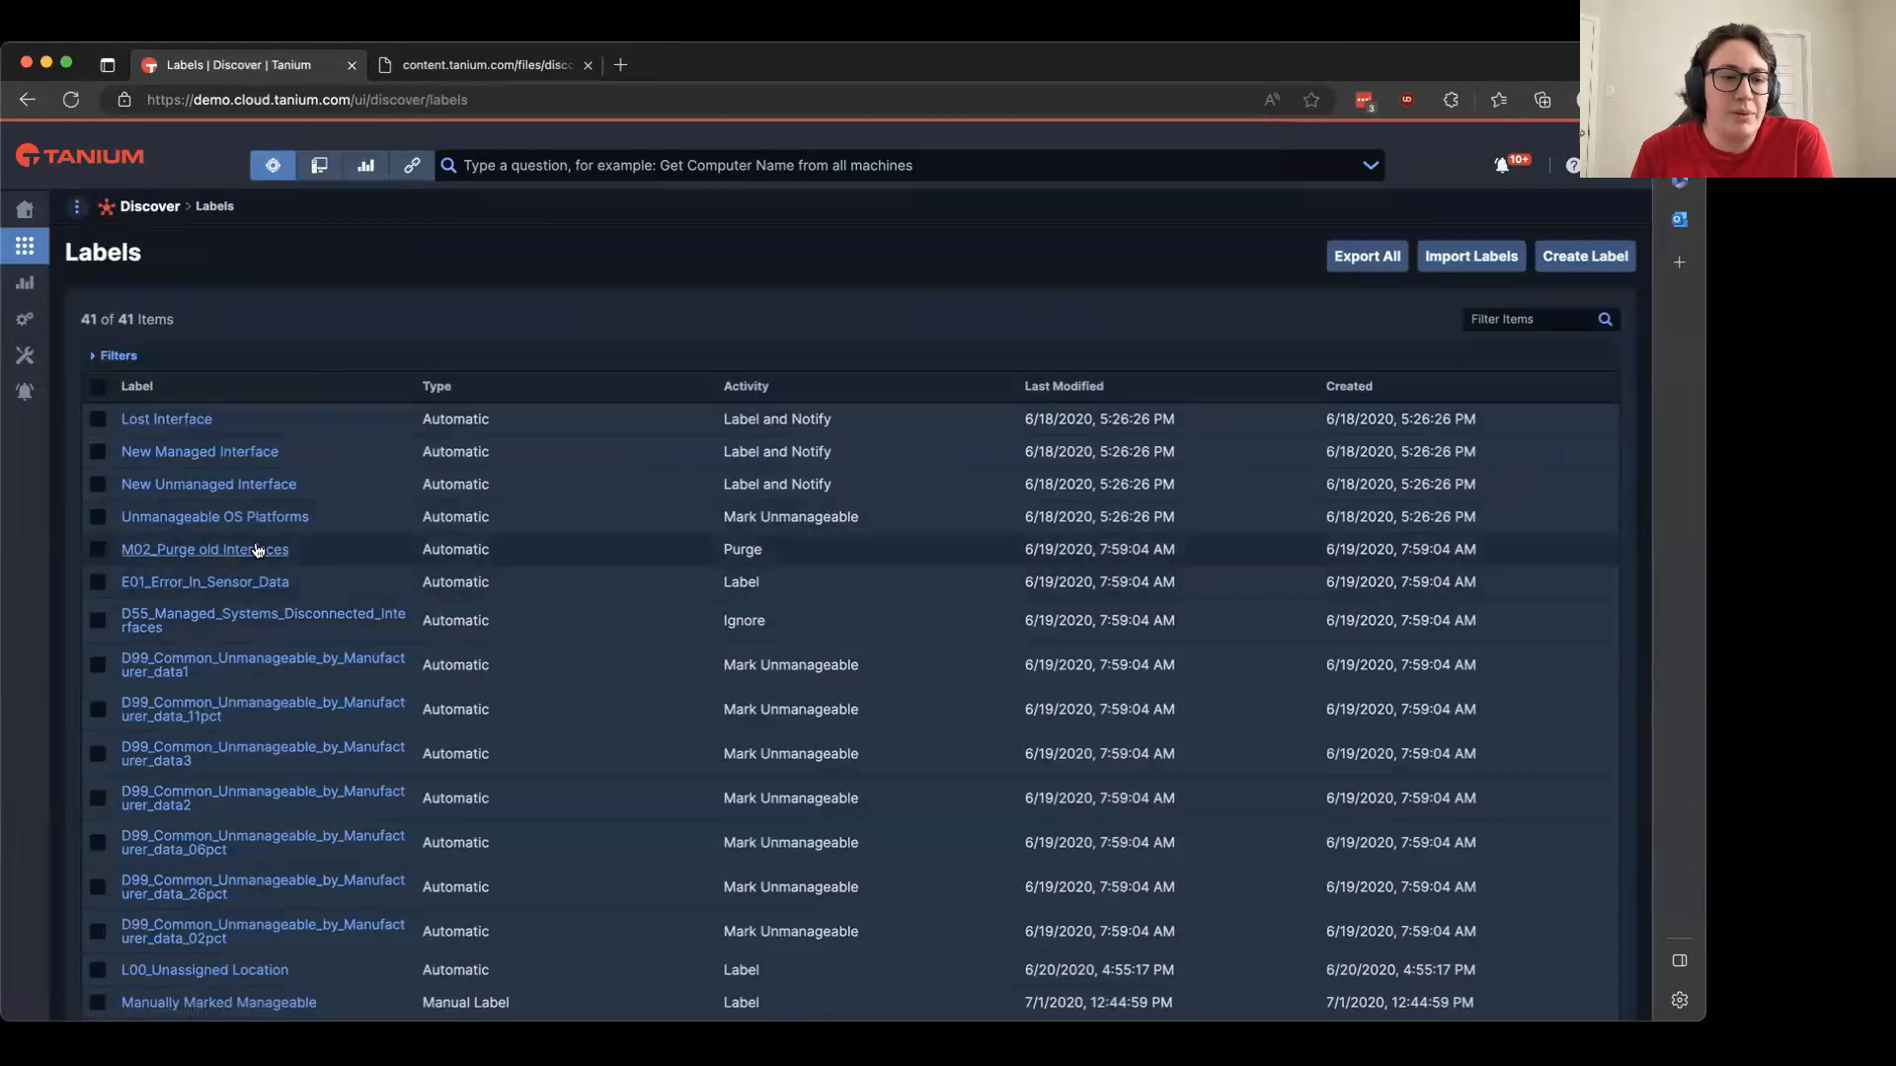
{"action": "left_click", "coordinate": [254, 551]}
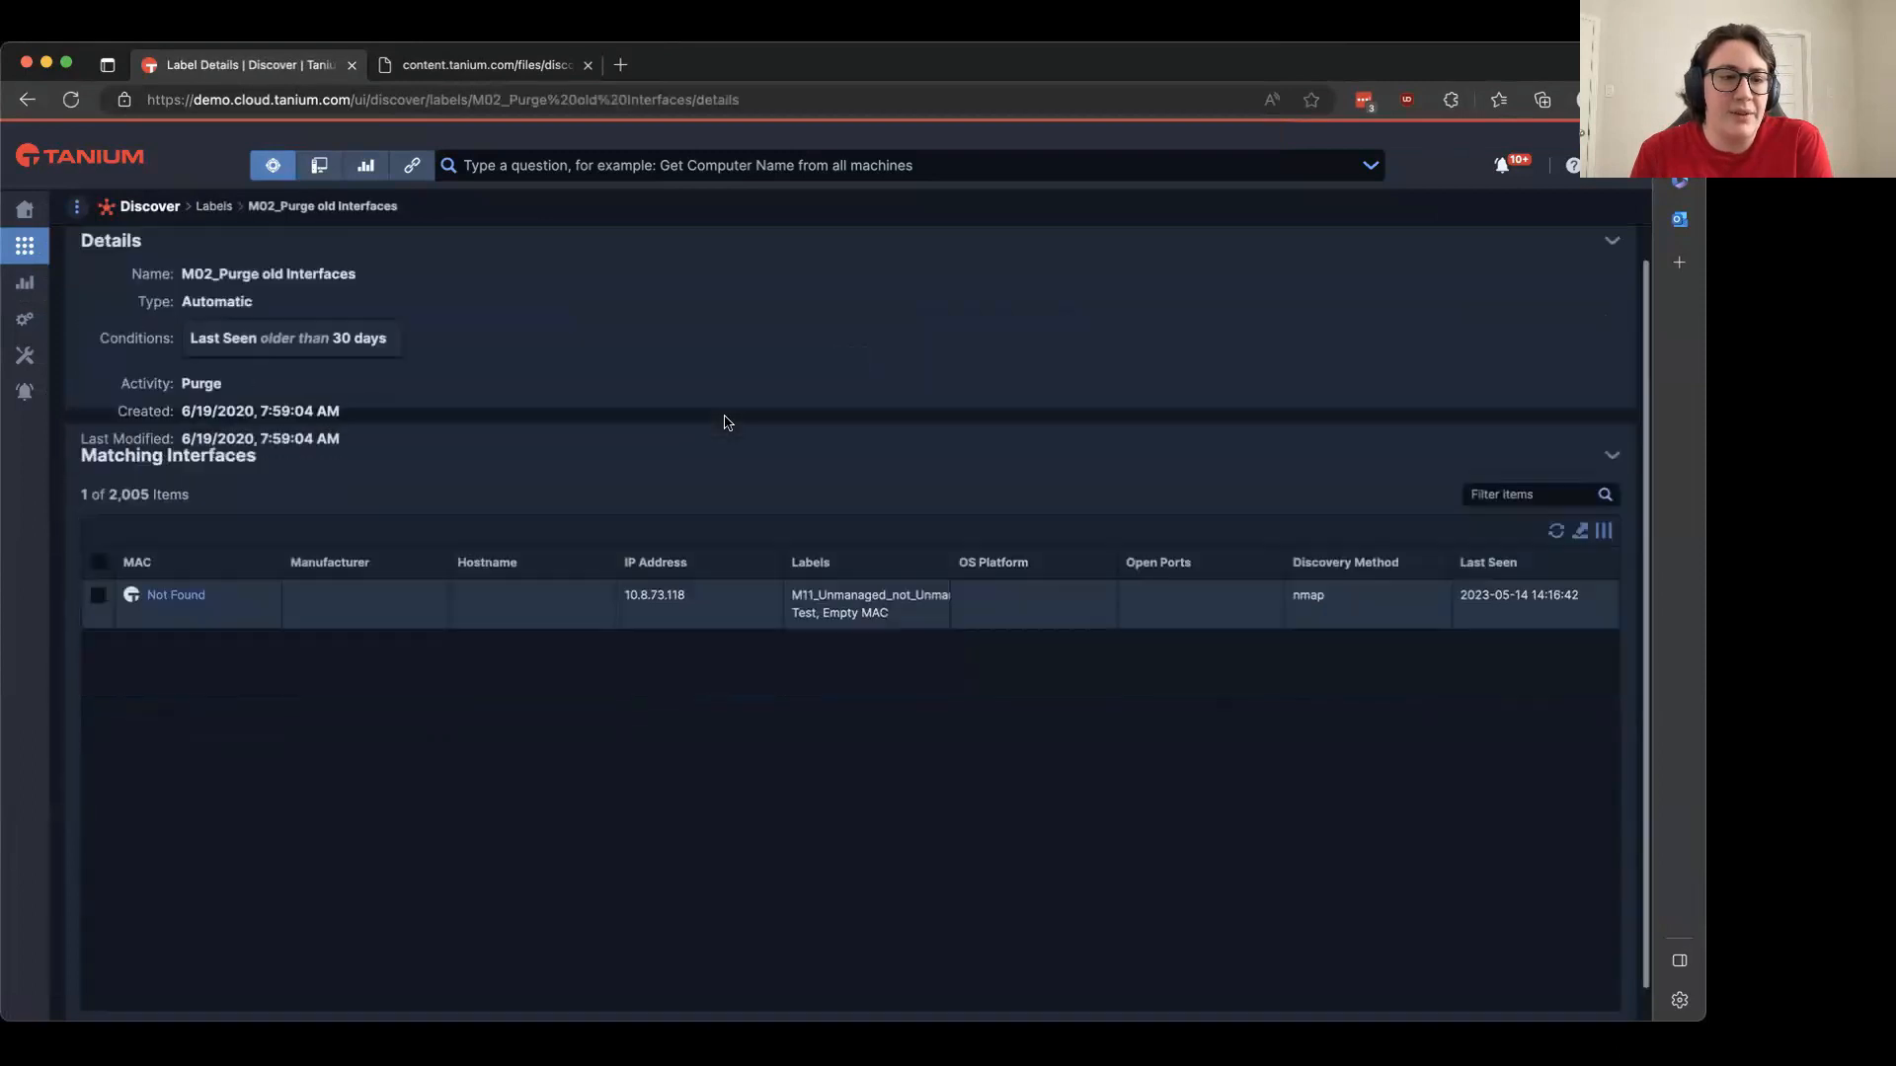
{"action": "scroll", "coordinate": [723, 415], "scroll_direction": "down", "scroll_amount": 2}
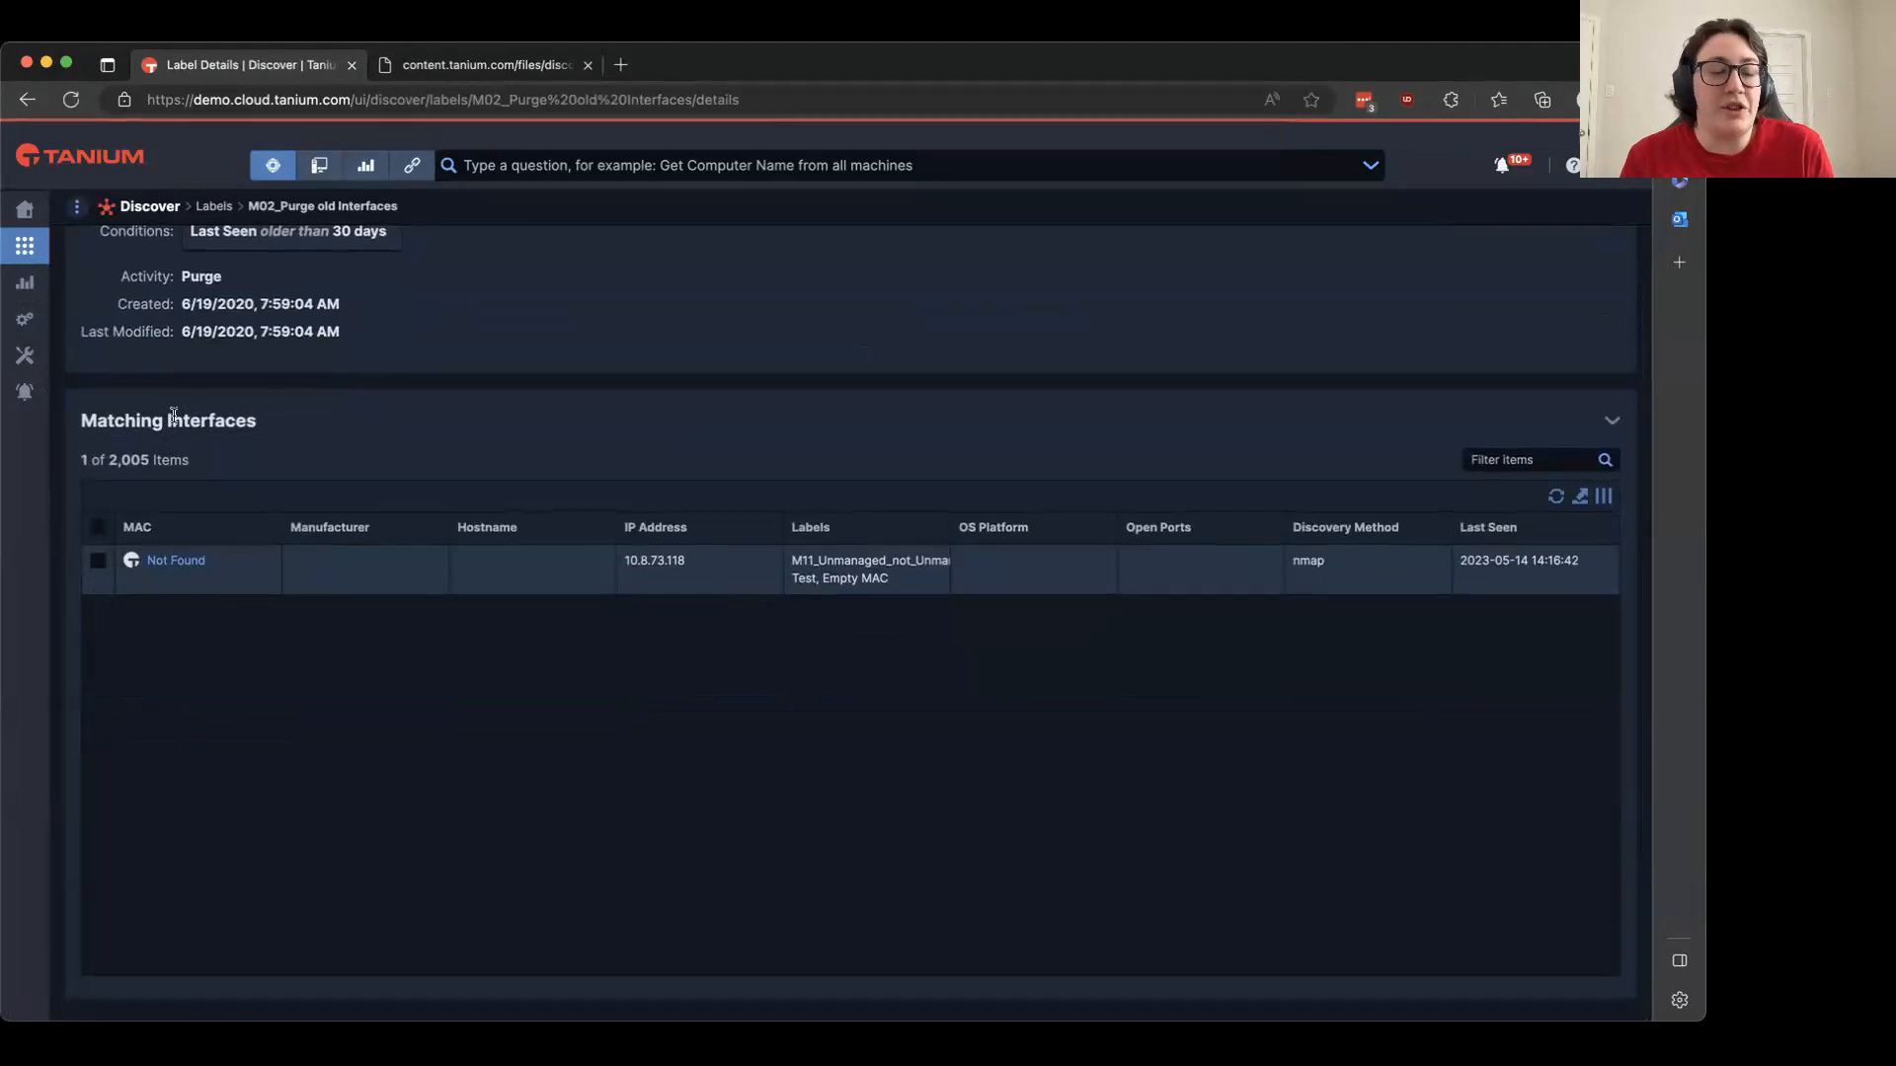
{"action": "scroll", "coordinate": [170, 405], "scroll_direction": "up", "scroll_amount": 1}
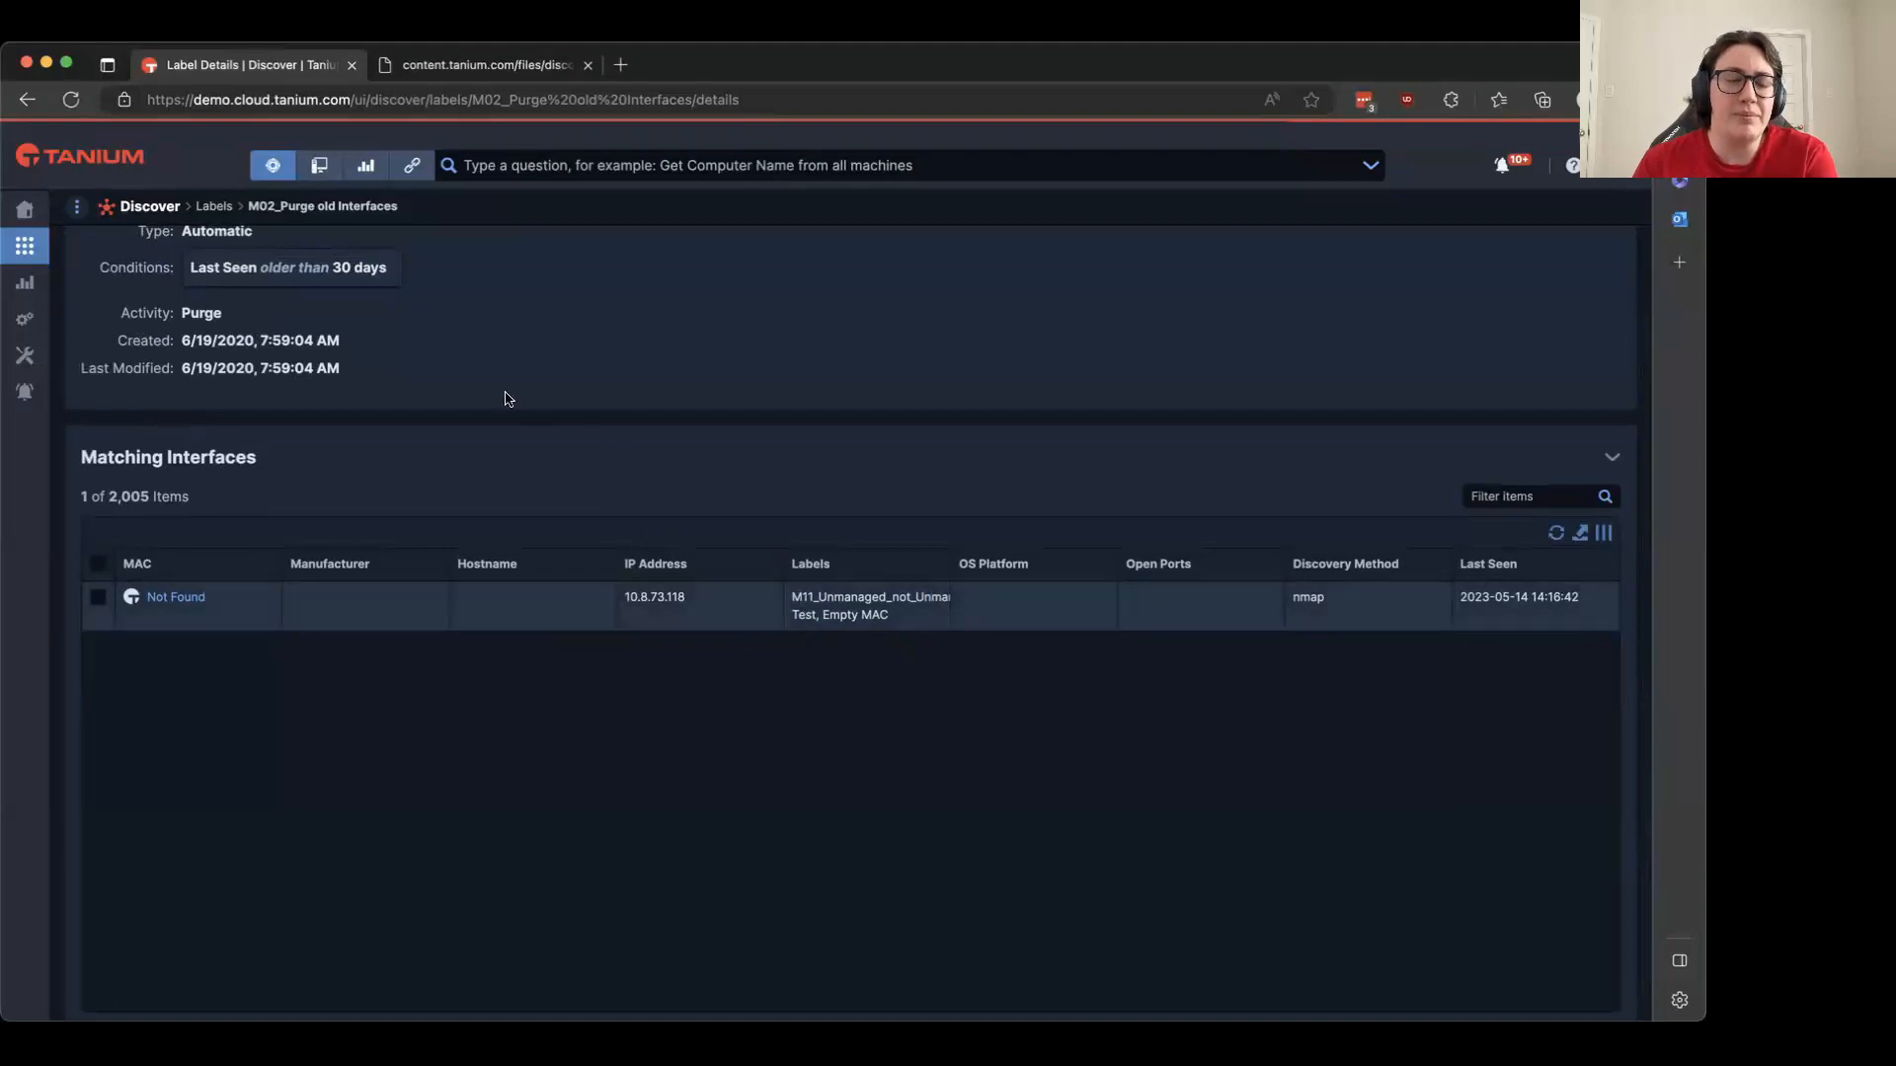
Return to the Discover labels list and look through the existing labels with their types and activities
{"action": "mouse_move", "coordinate": [26, 246]}
{"action": "mouse_move", "coordinate": [286, 246]}
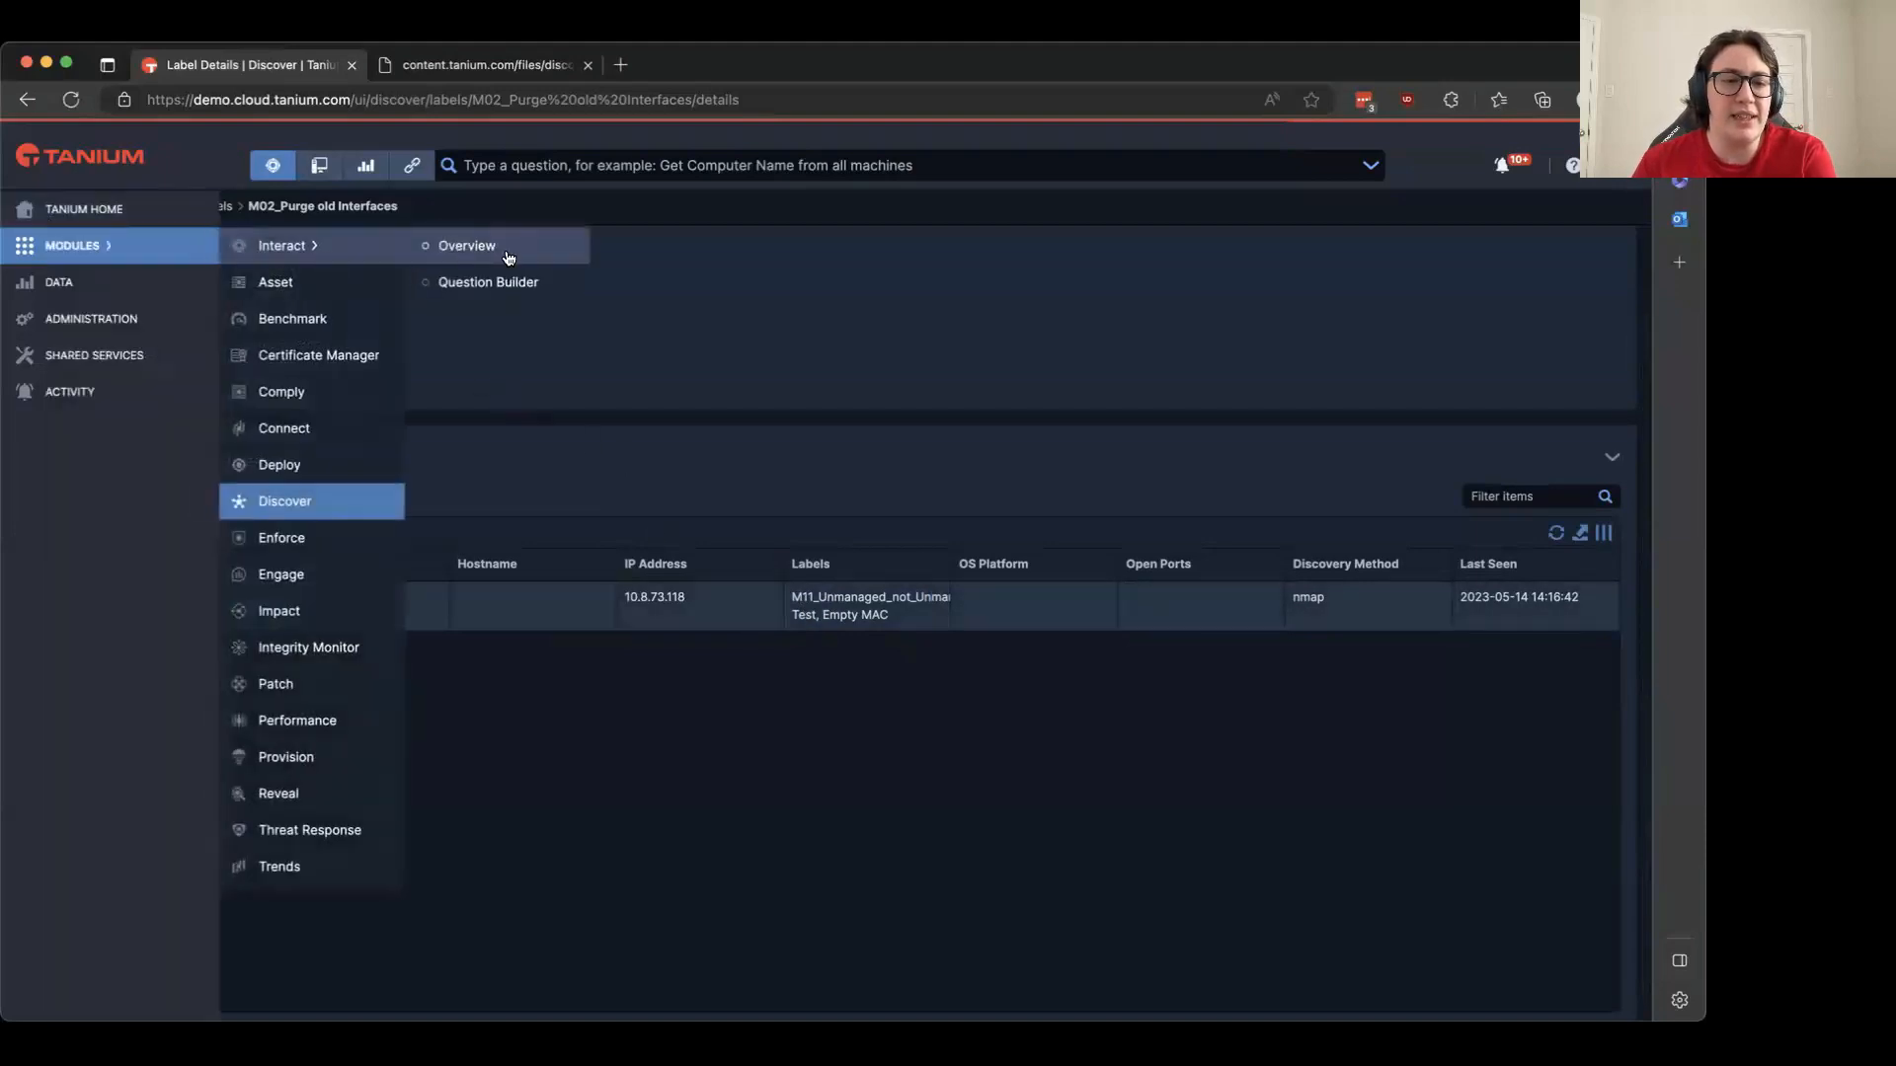
{"action": "left_click", "coordinate": [231, 205]}
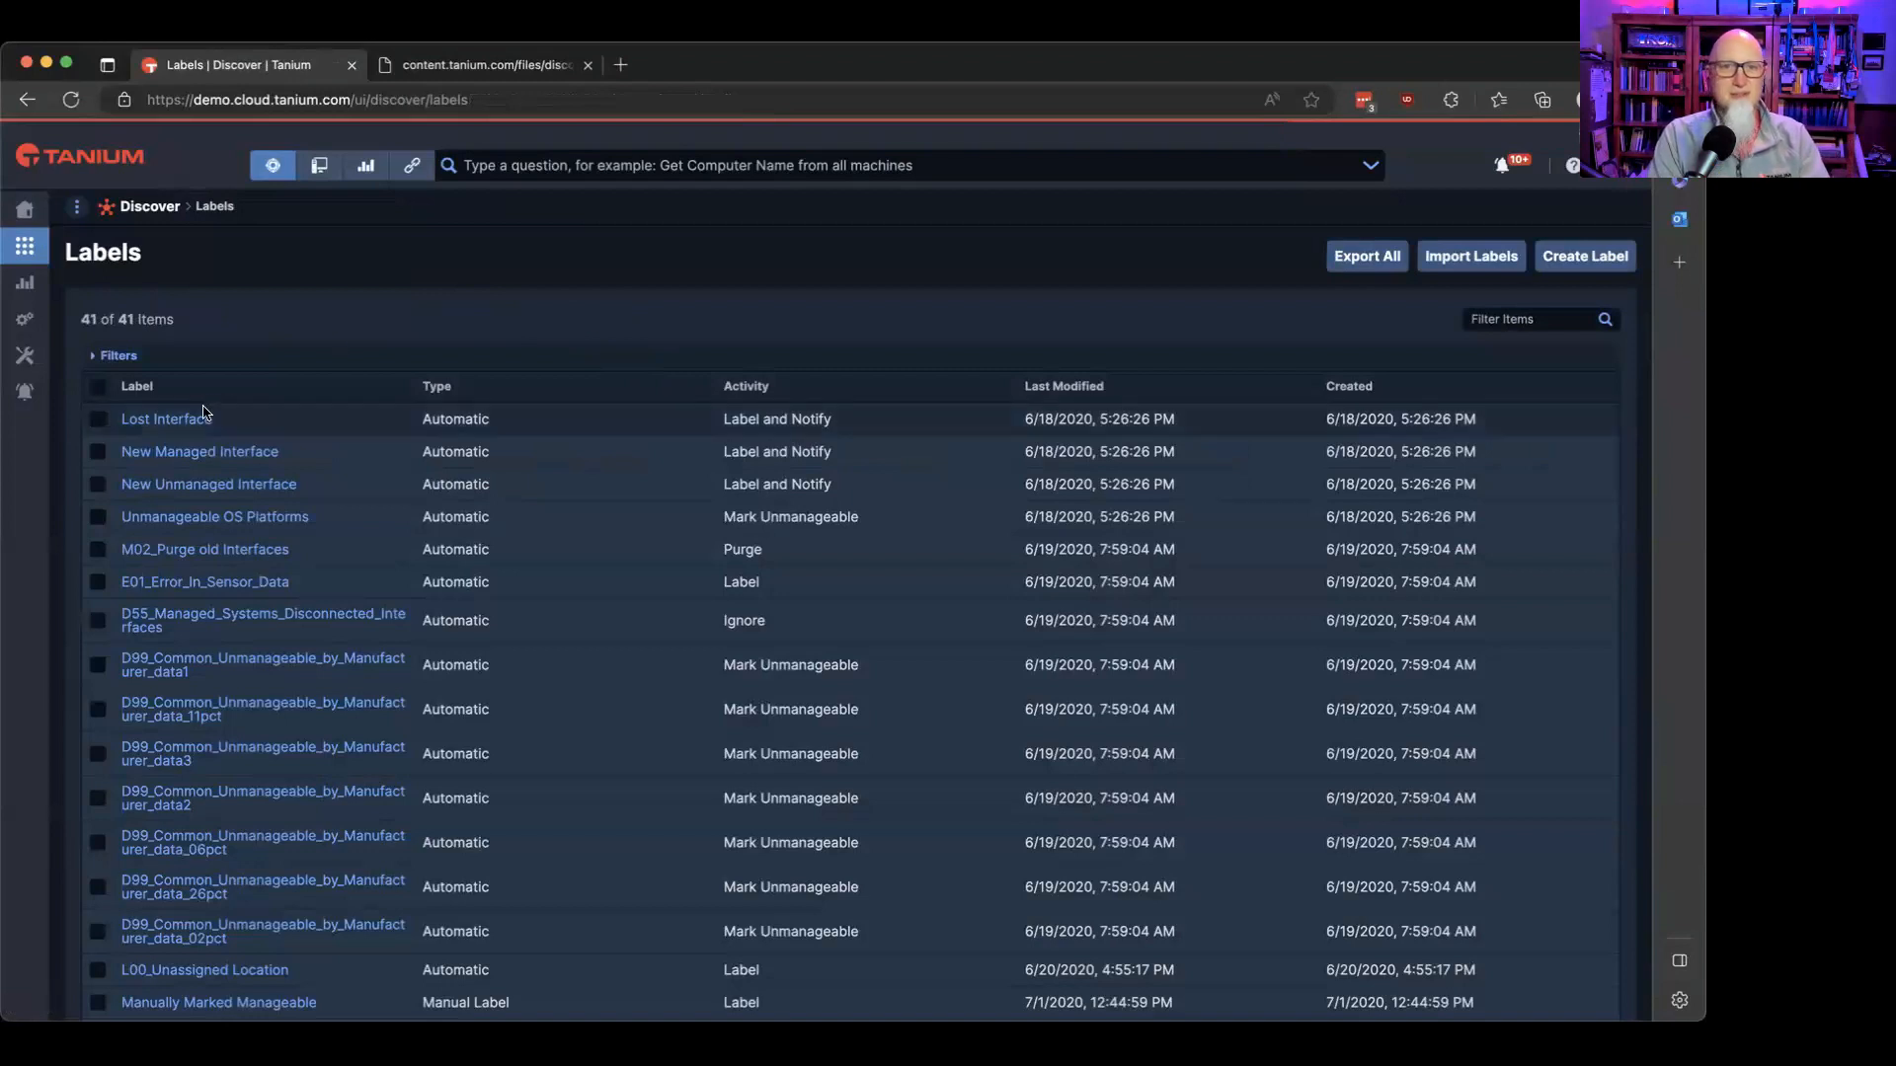
{"action": "scroll", "coordinate": [237, 508], "scroll_direction": "down", "scroll_amount": 6}
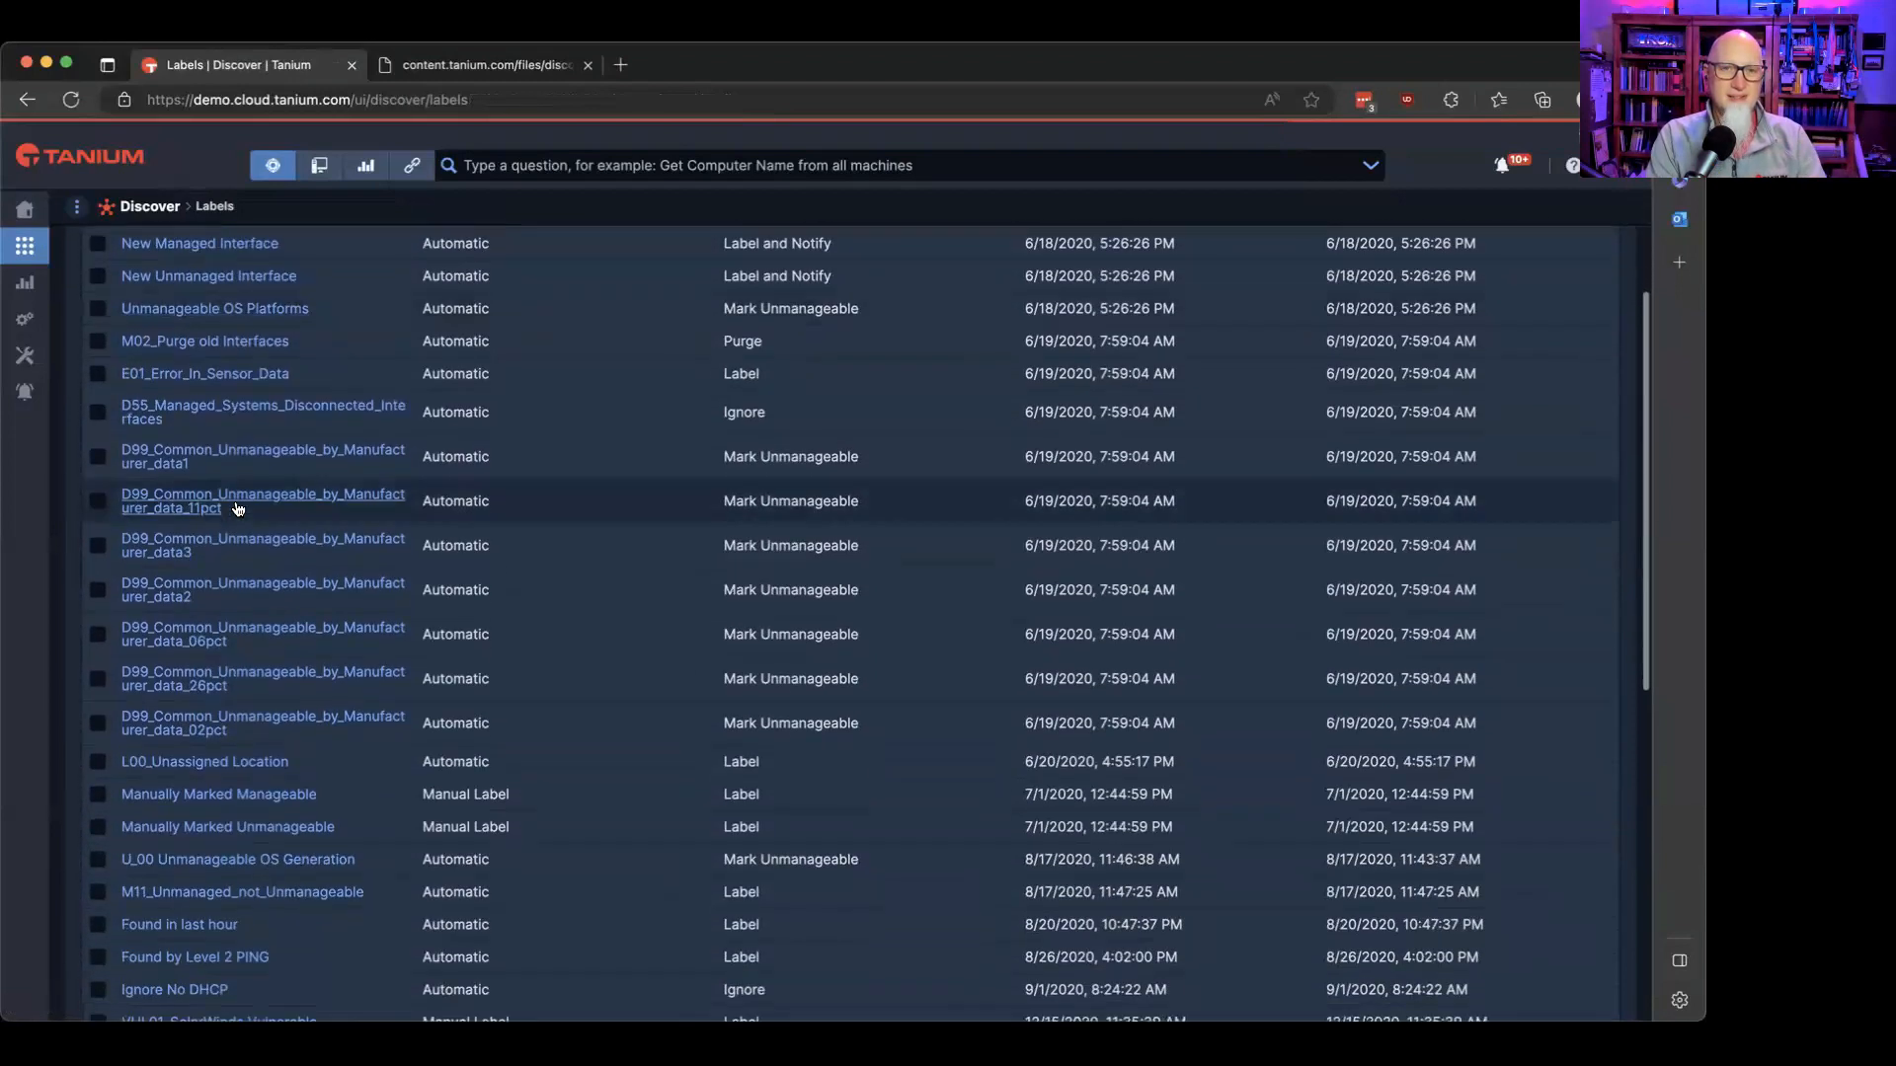
{"action": "scroll", "coordinate": [237, 508], "scroll_direction": "down", "scroll_amount": 2}
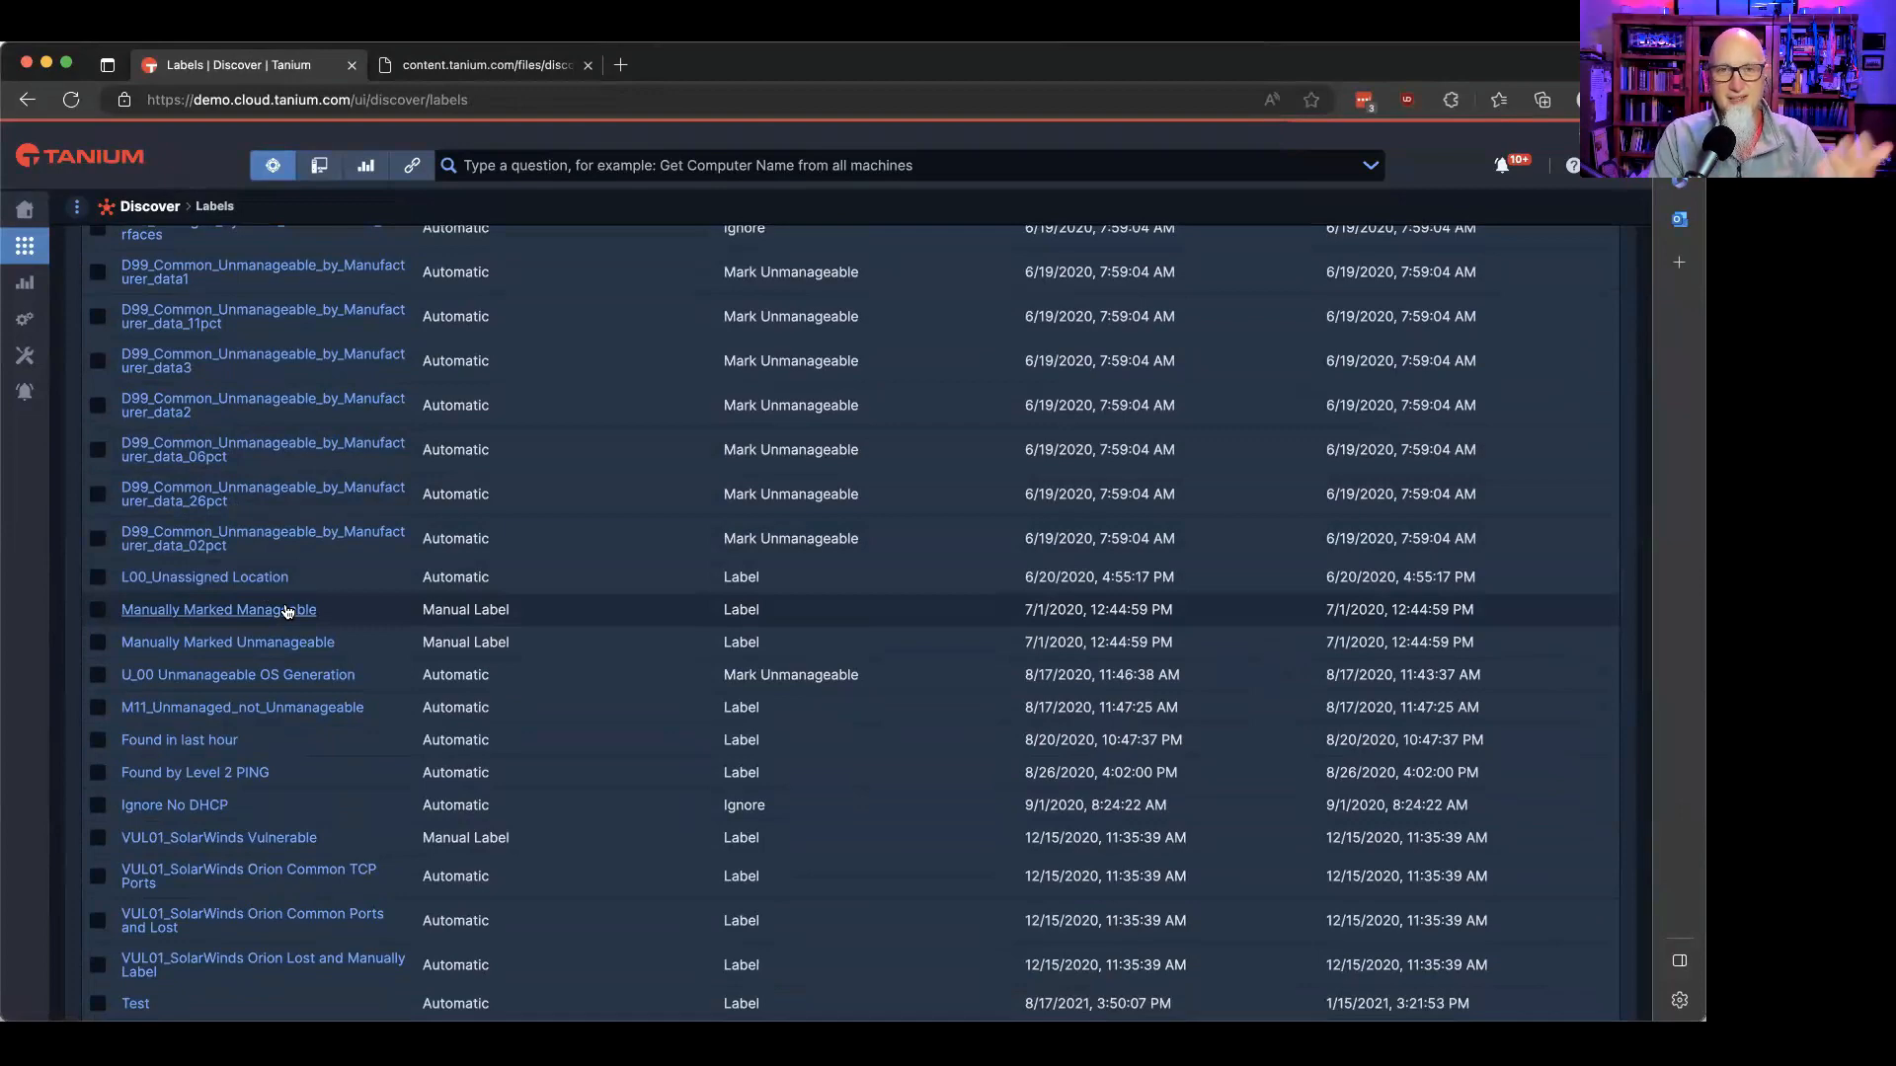
{"action": "scroll", "coordinate": [889, 517], "scroll_direction": "up", "scroll_amount": 10}
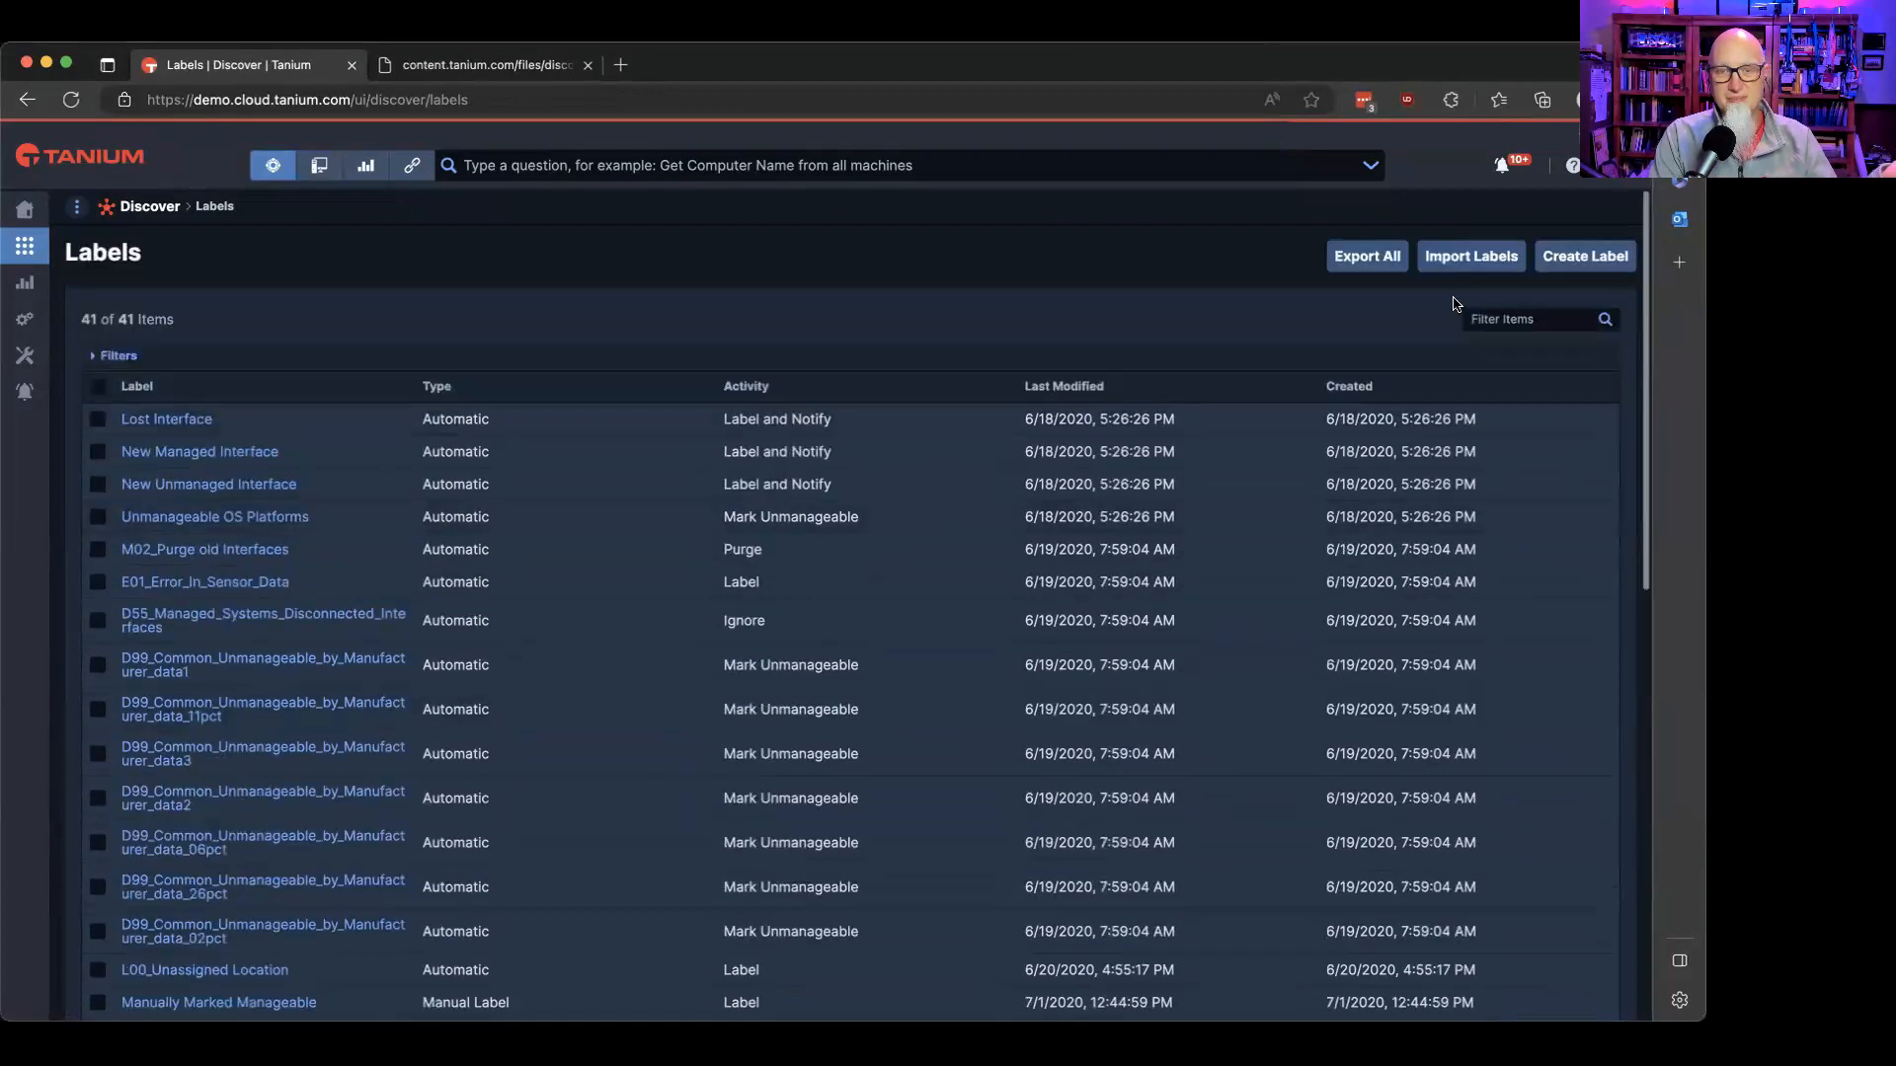
Start creating a new label and try adding a condition grouping to it
{"action": "left_click", "coordinate": [1580, 254]}
{"action": "scroll", "coordinate": [99, 509], "scroll_direction": "down", "scroll_amount": 10}
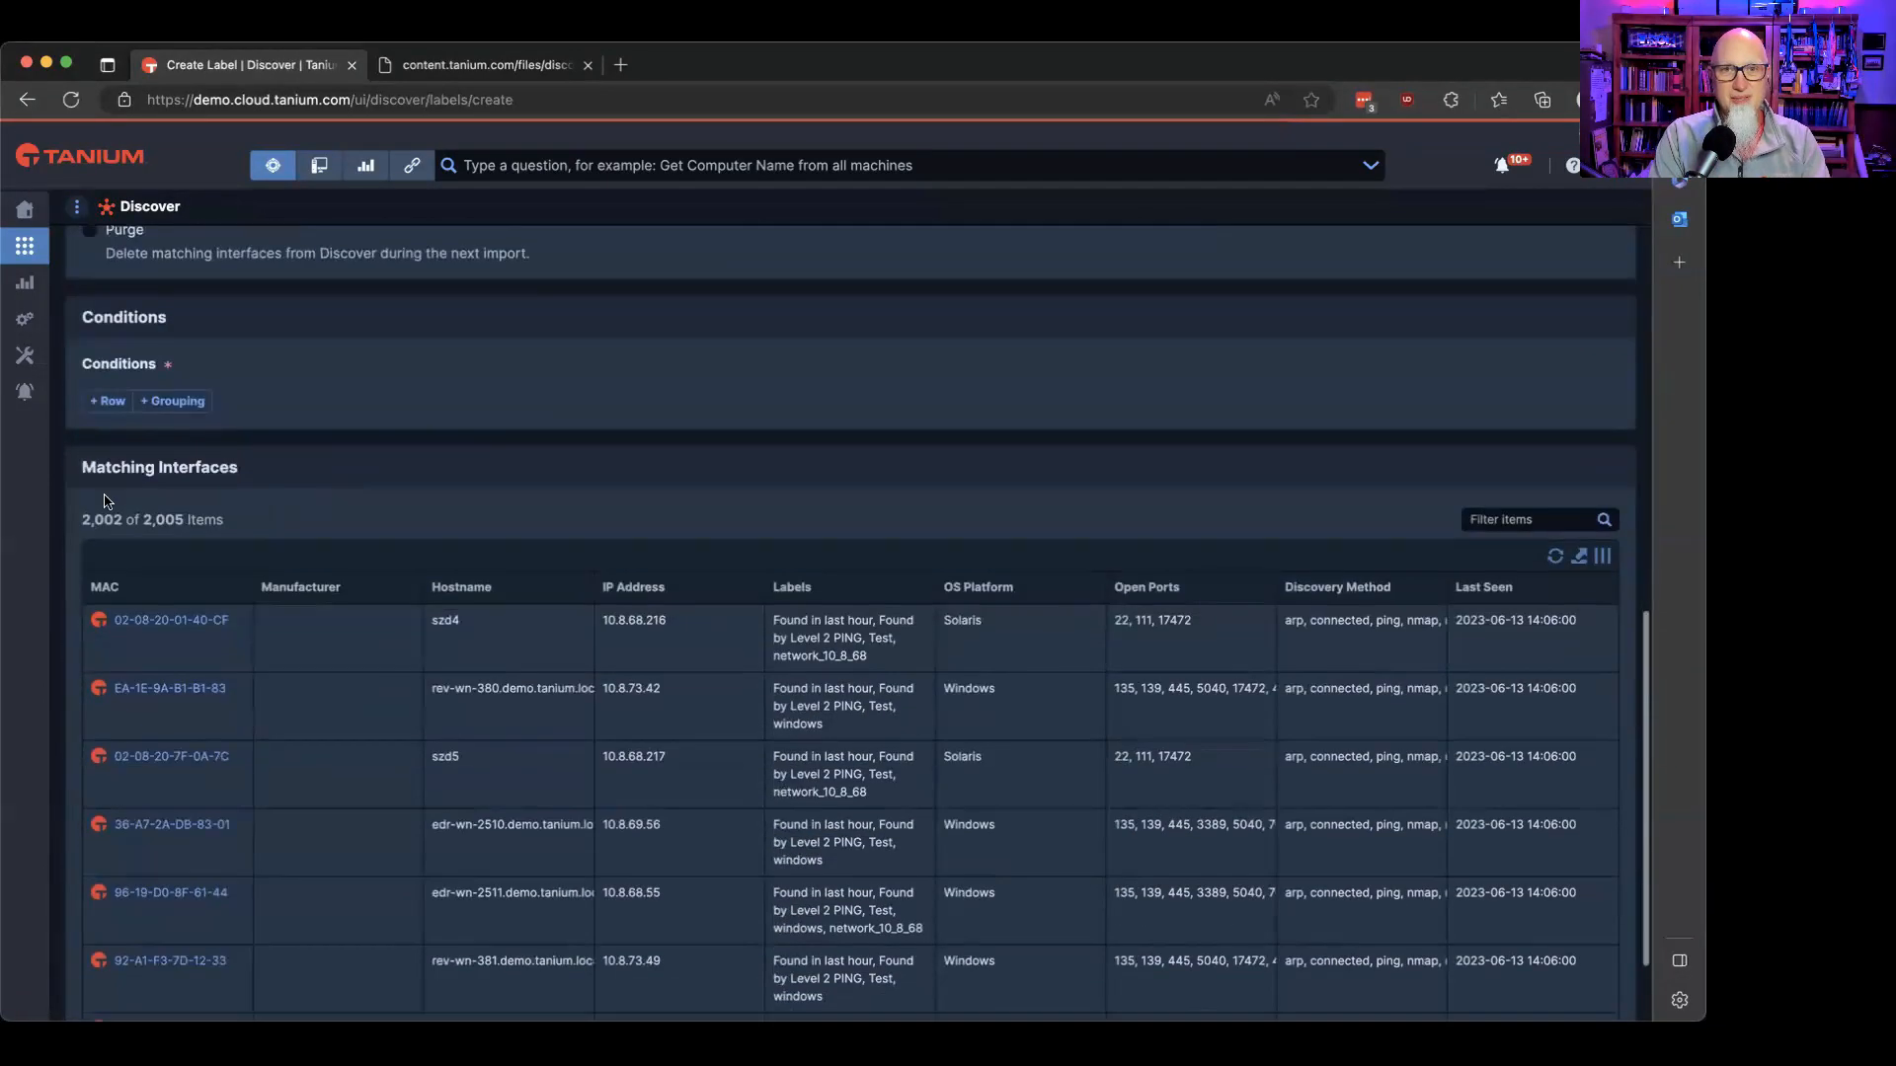
{"action": "left_click", "coordinate": [154, 401]}
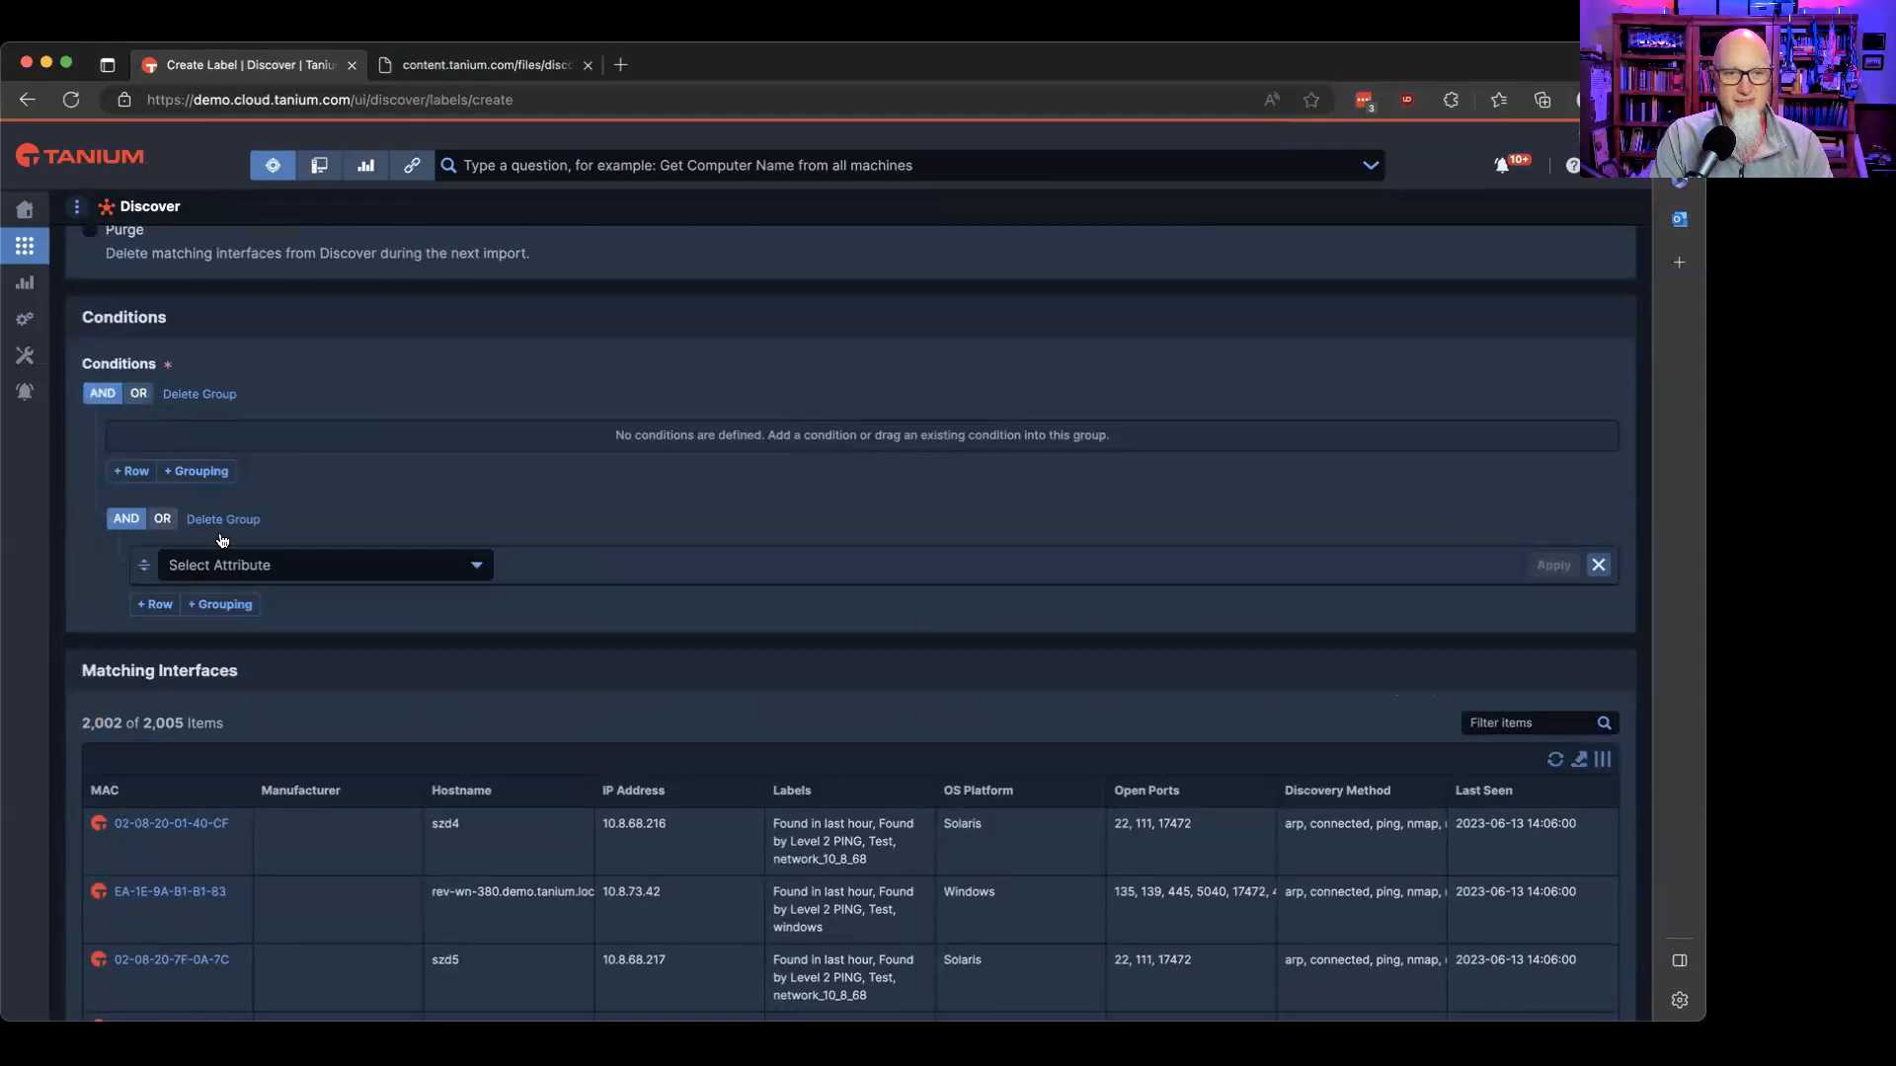
{"action": "left_click", "coordinate": [223, 519]}
Add a condition row to the new label that uses the Last Seen attribute
{"action": "left_click", "coordinate": [102, 400]}
{"action": "left_click", "coordinate": [185, 405]}
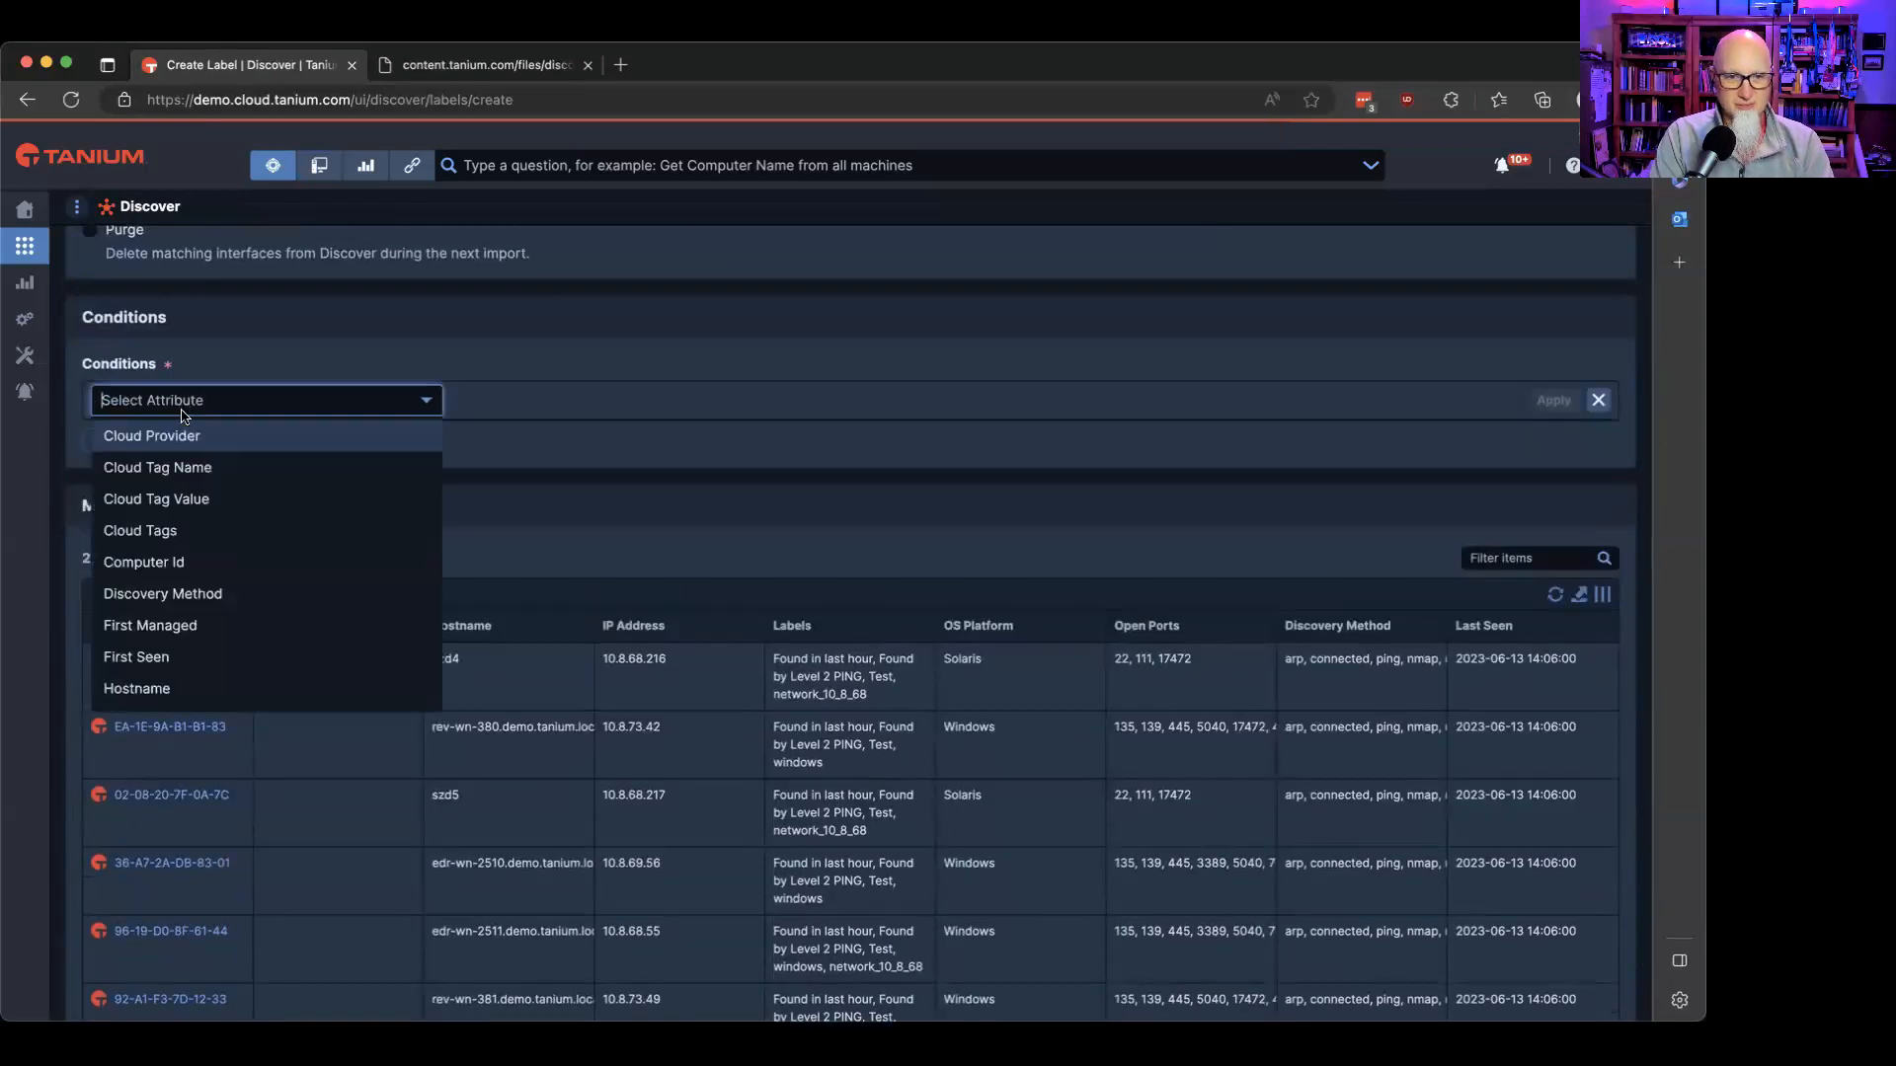
{"action": "scroll", "coordinate": [292, 513], "scroll_direction": "down", "scroll_amount": 3}
{"action": "scroll", "coordinate": [294, 518], "scroll_direction": "down", "scroll_amount": 1}
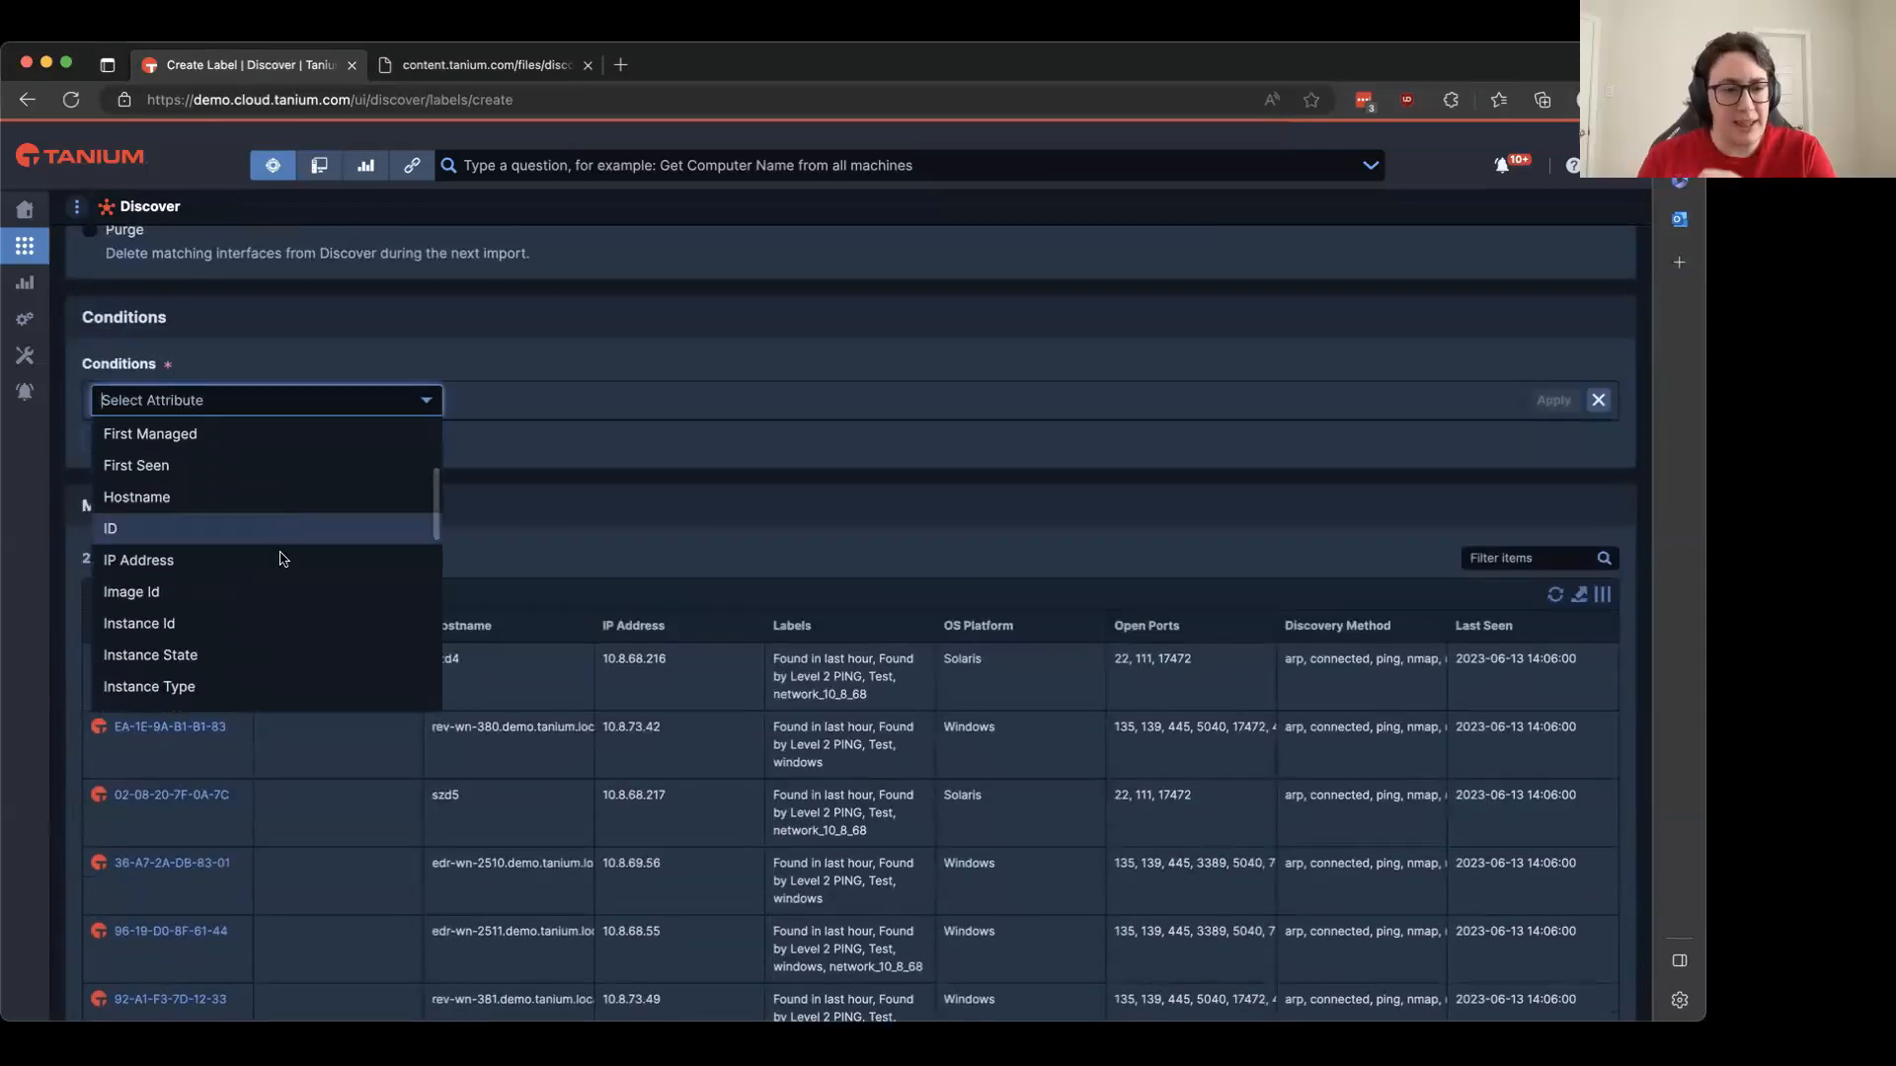
{"action": "type", "text": "last seen"}
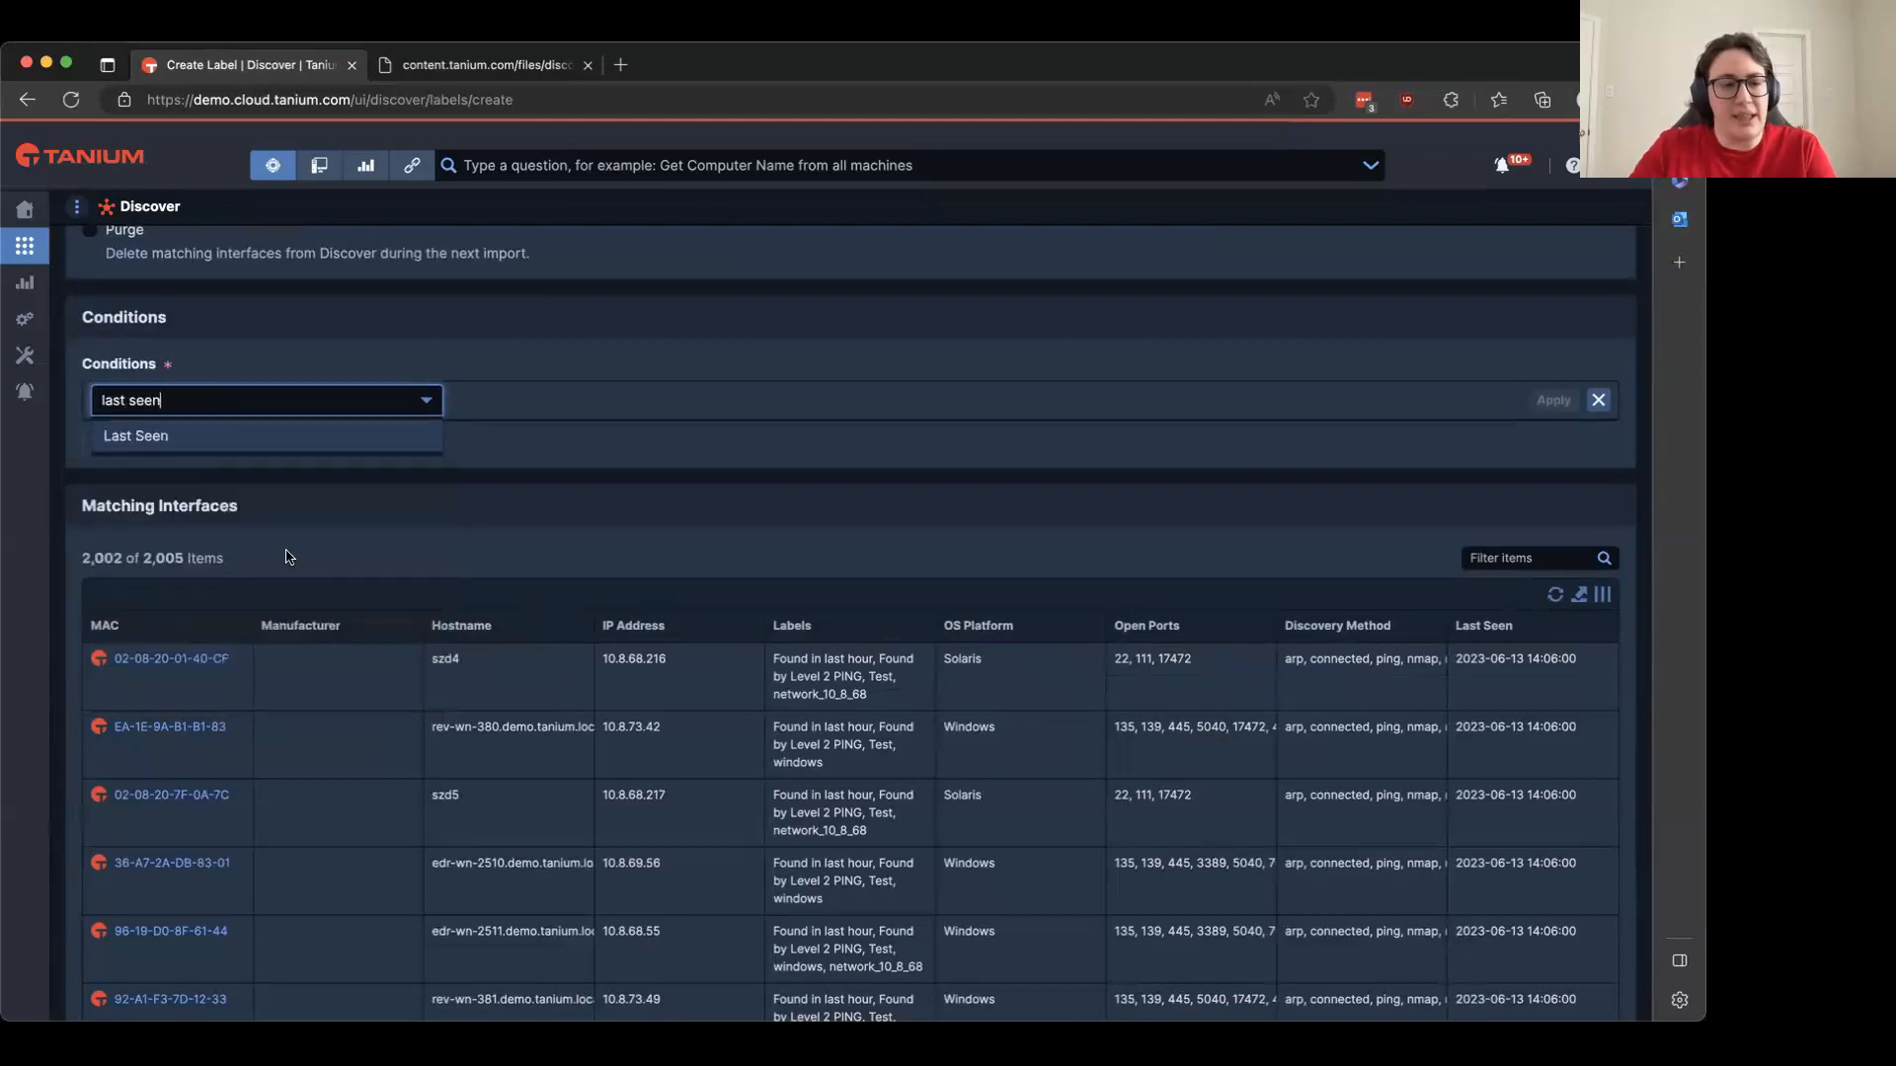
{"action": "left_click", "coordinate": [325, 440]}
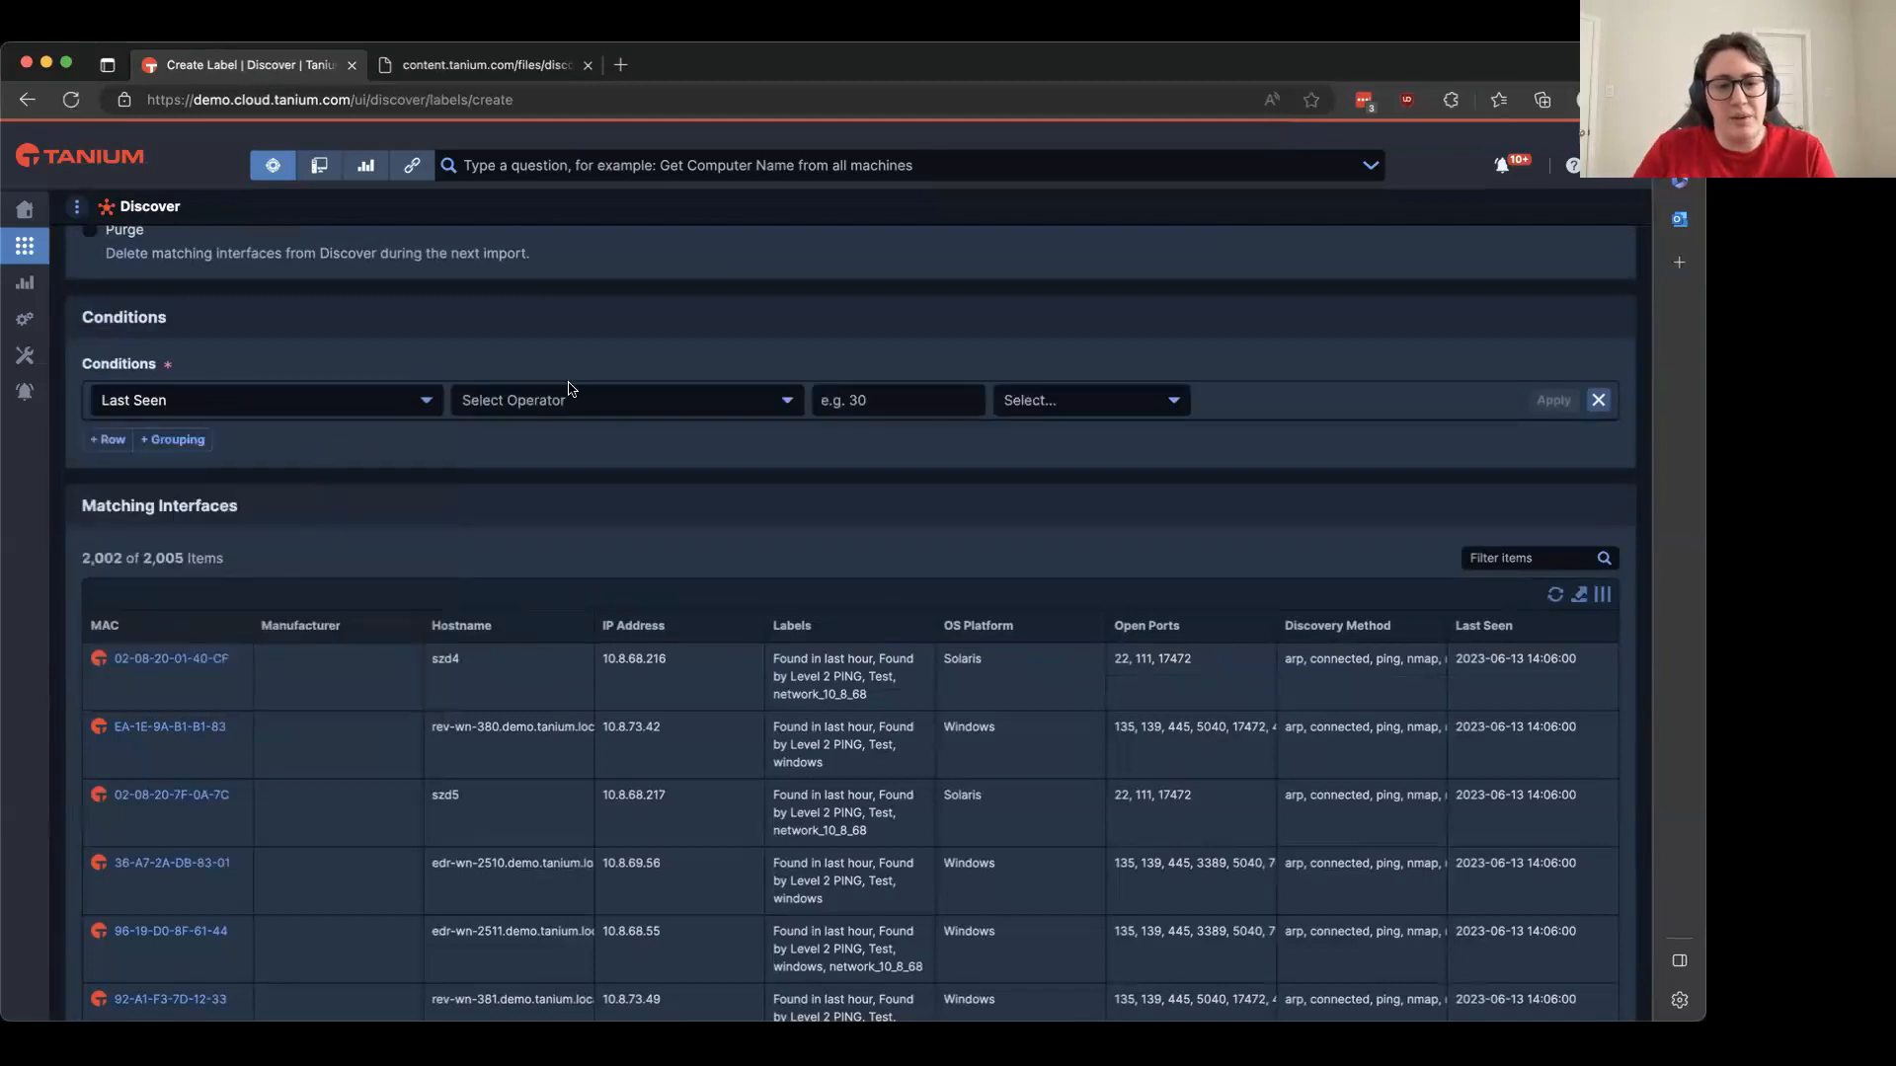
Set the Last Seen condition to older than 1 day and apply it
{"action": "left_click", "coordinate": [685, 413]}
{"action": "left_click", "coordinate": [670, 441]}
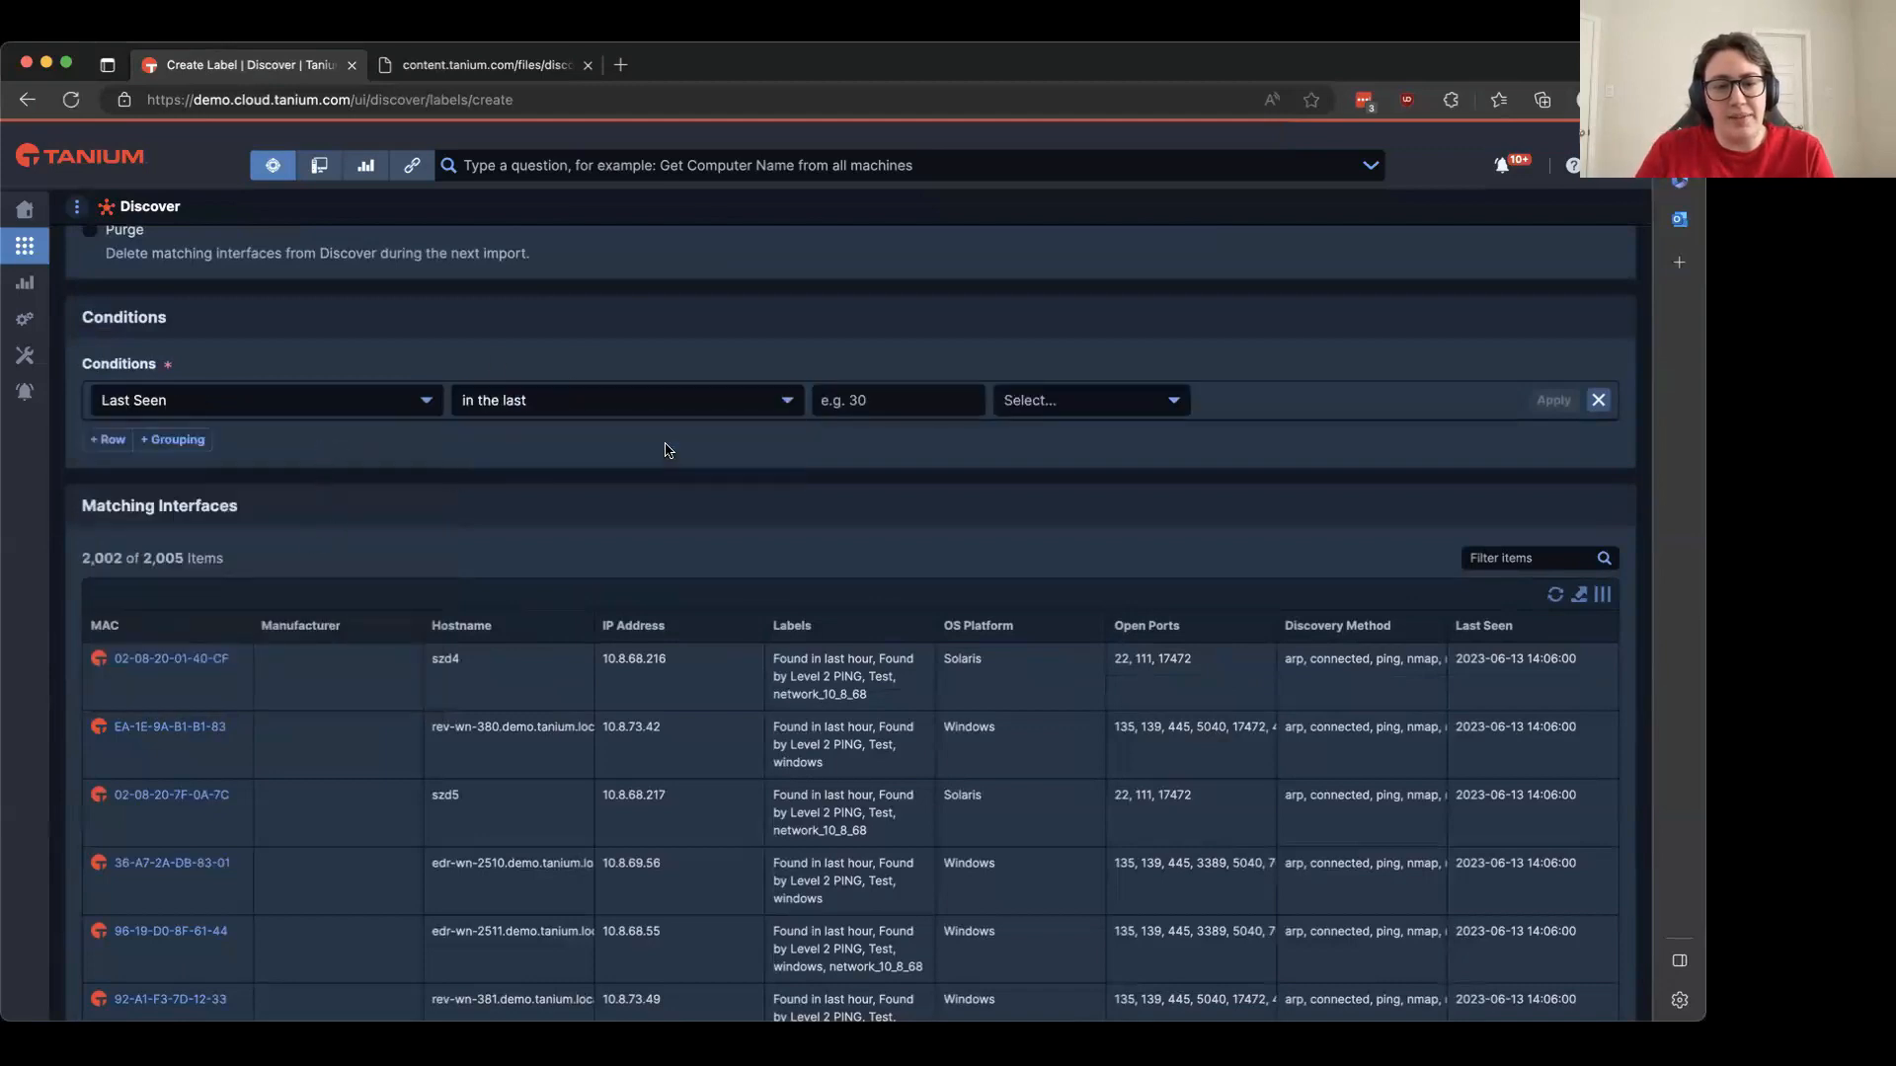
{"action": "left_click", "coordinate": [719, 402]}
{"action": "left_click", "coordinate": [680, 461]}
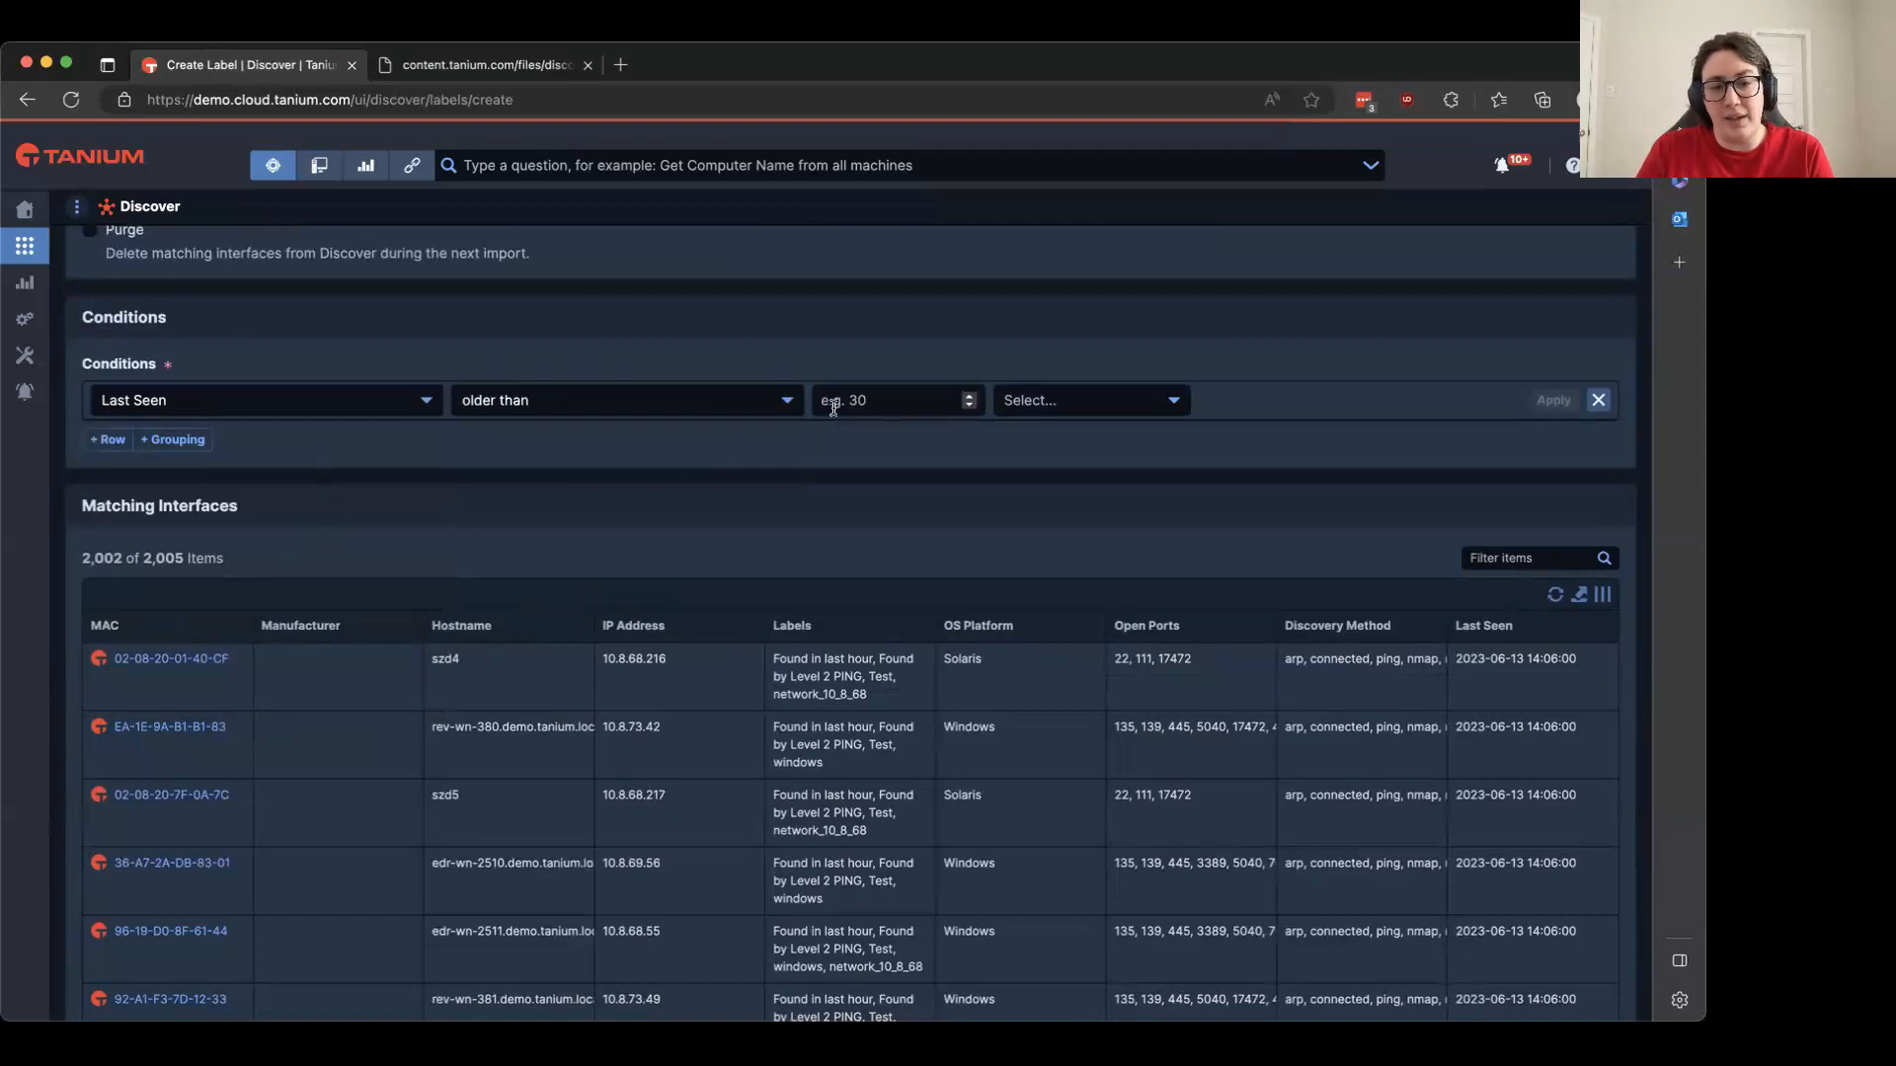
{"action": "left_click", "coordinate": [866, 405]}
{"action": "type", "text": "1"}
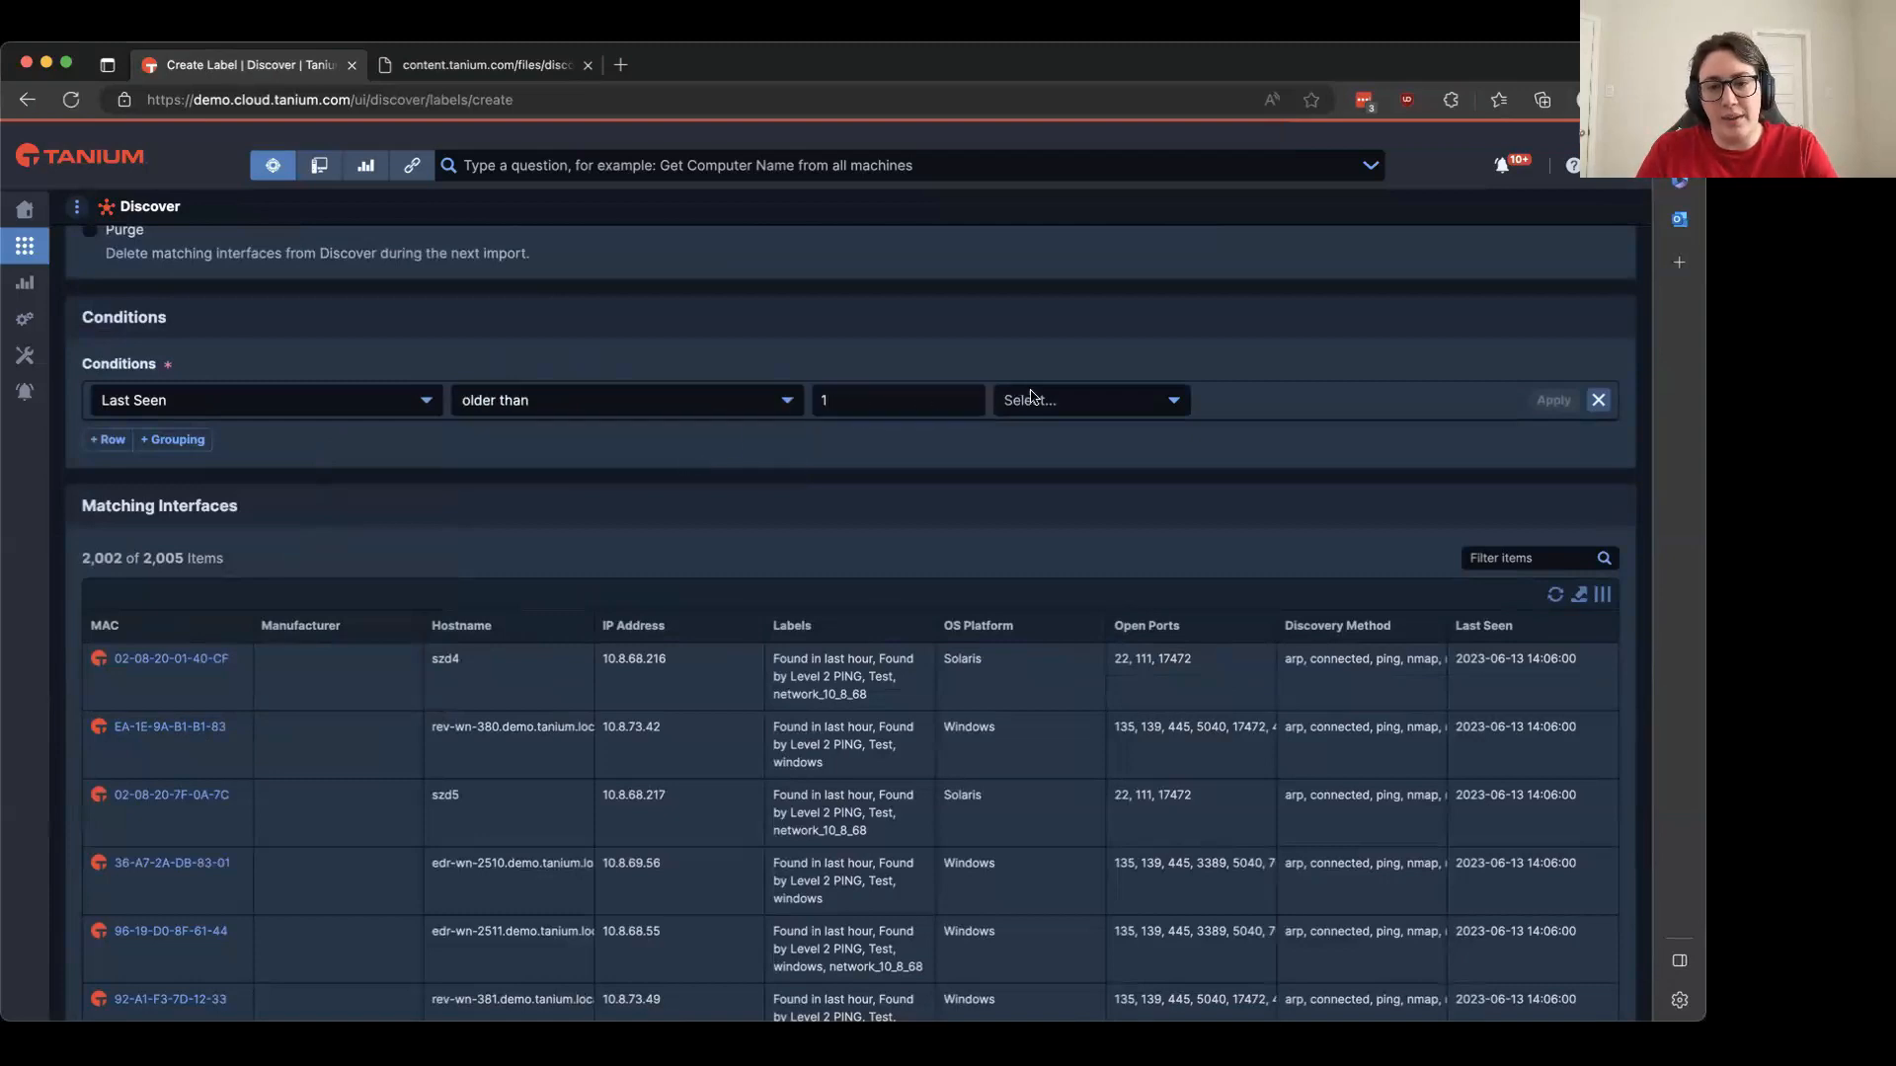
{"action": "left_click", "coordinate": [1051, 406]}
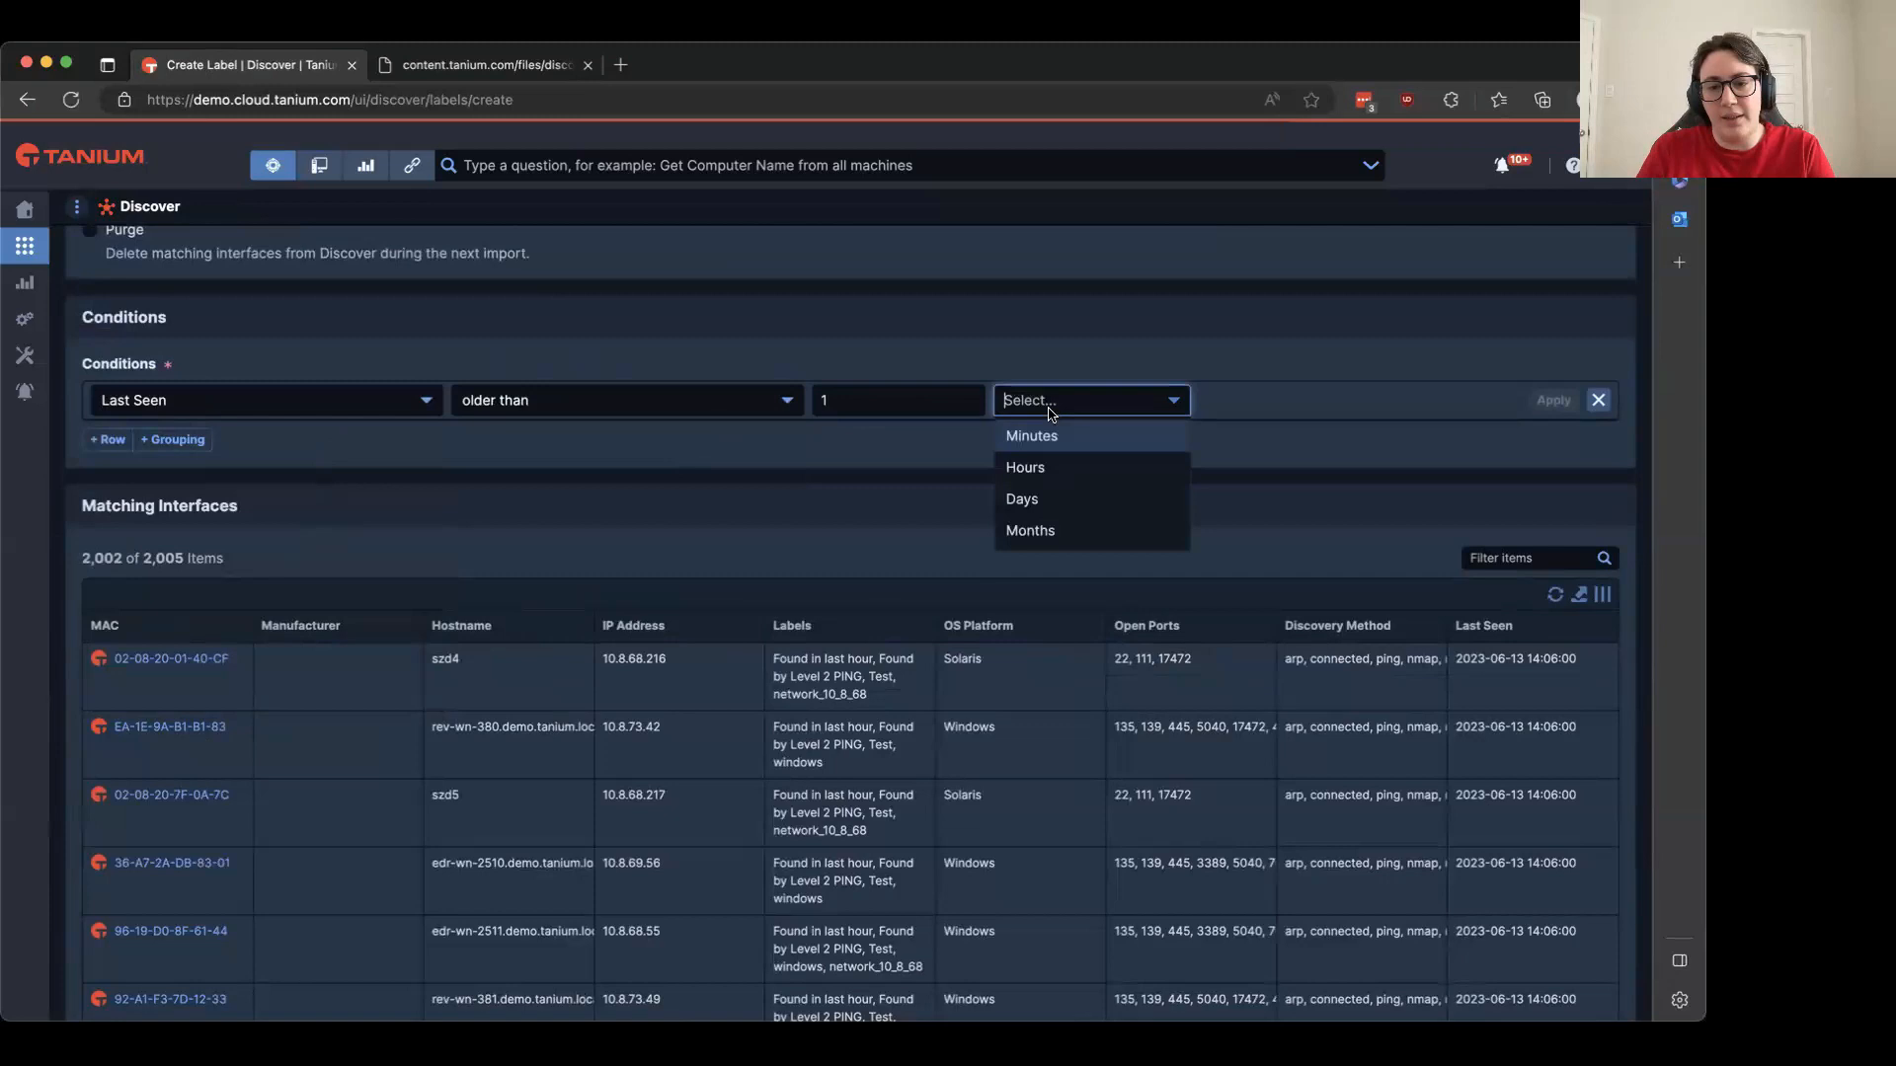
{"action": "left_click", "coordinate": [1033, 500]}
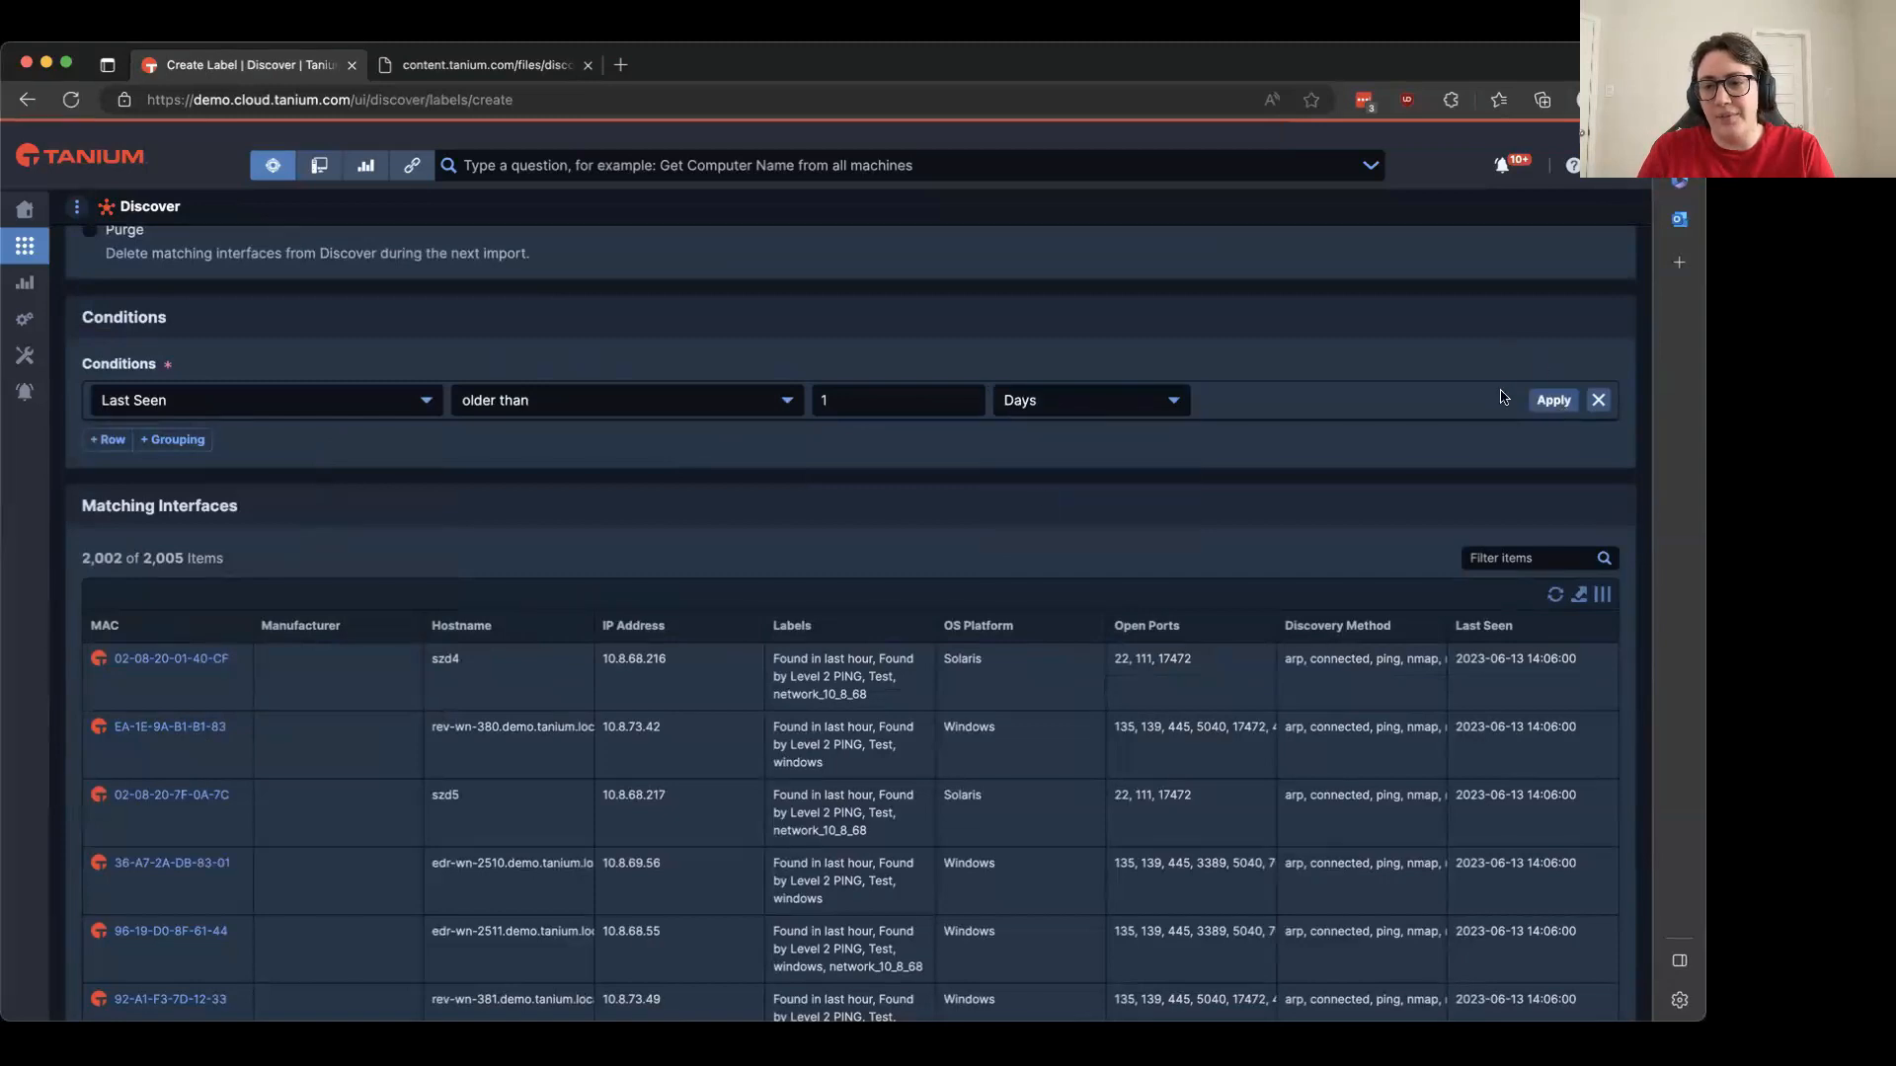
{"action": "left_click", "coordinate": [1554, 403]}
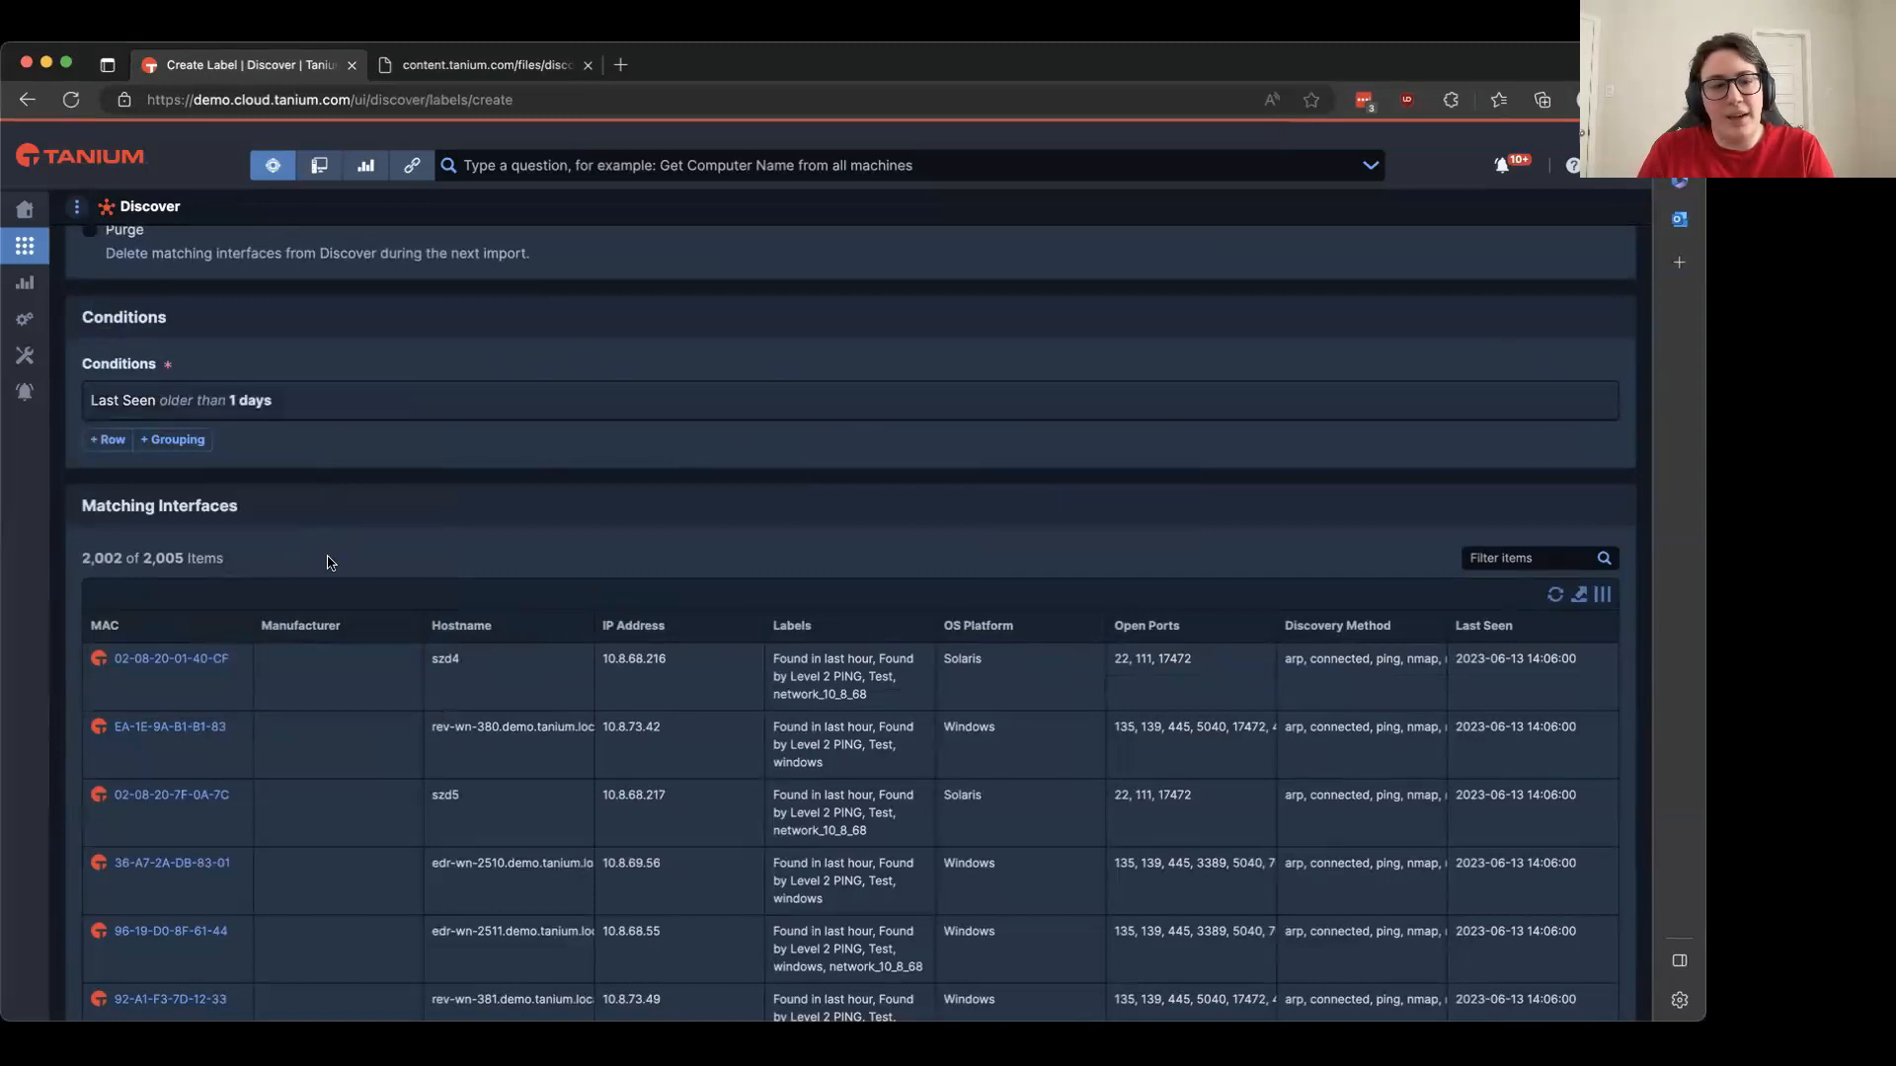
Add and apply a second AND condition matching an IP Address that has an address in the range 192.168.86.0/24
{"action": "left_click", "coordinate": [112, 440]}
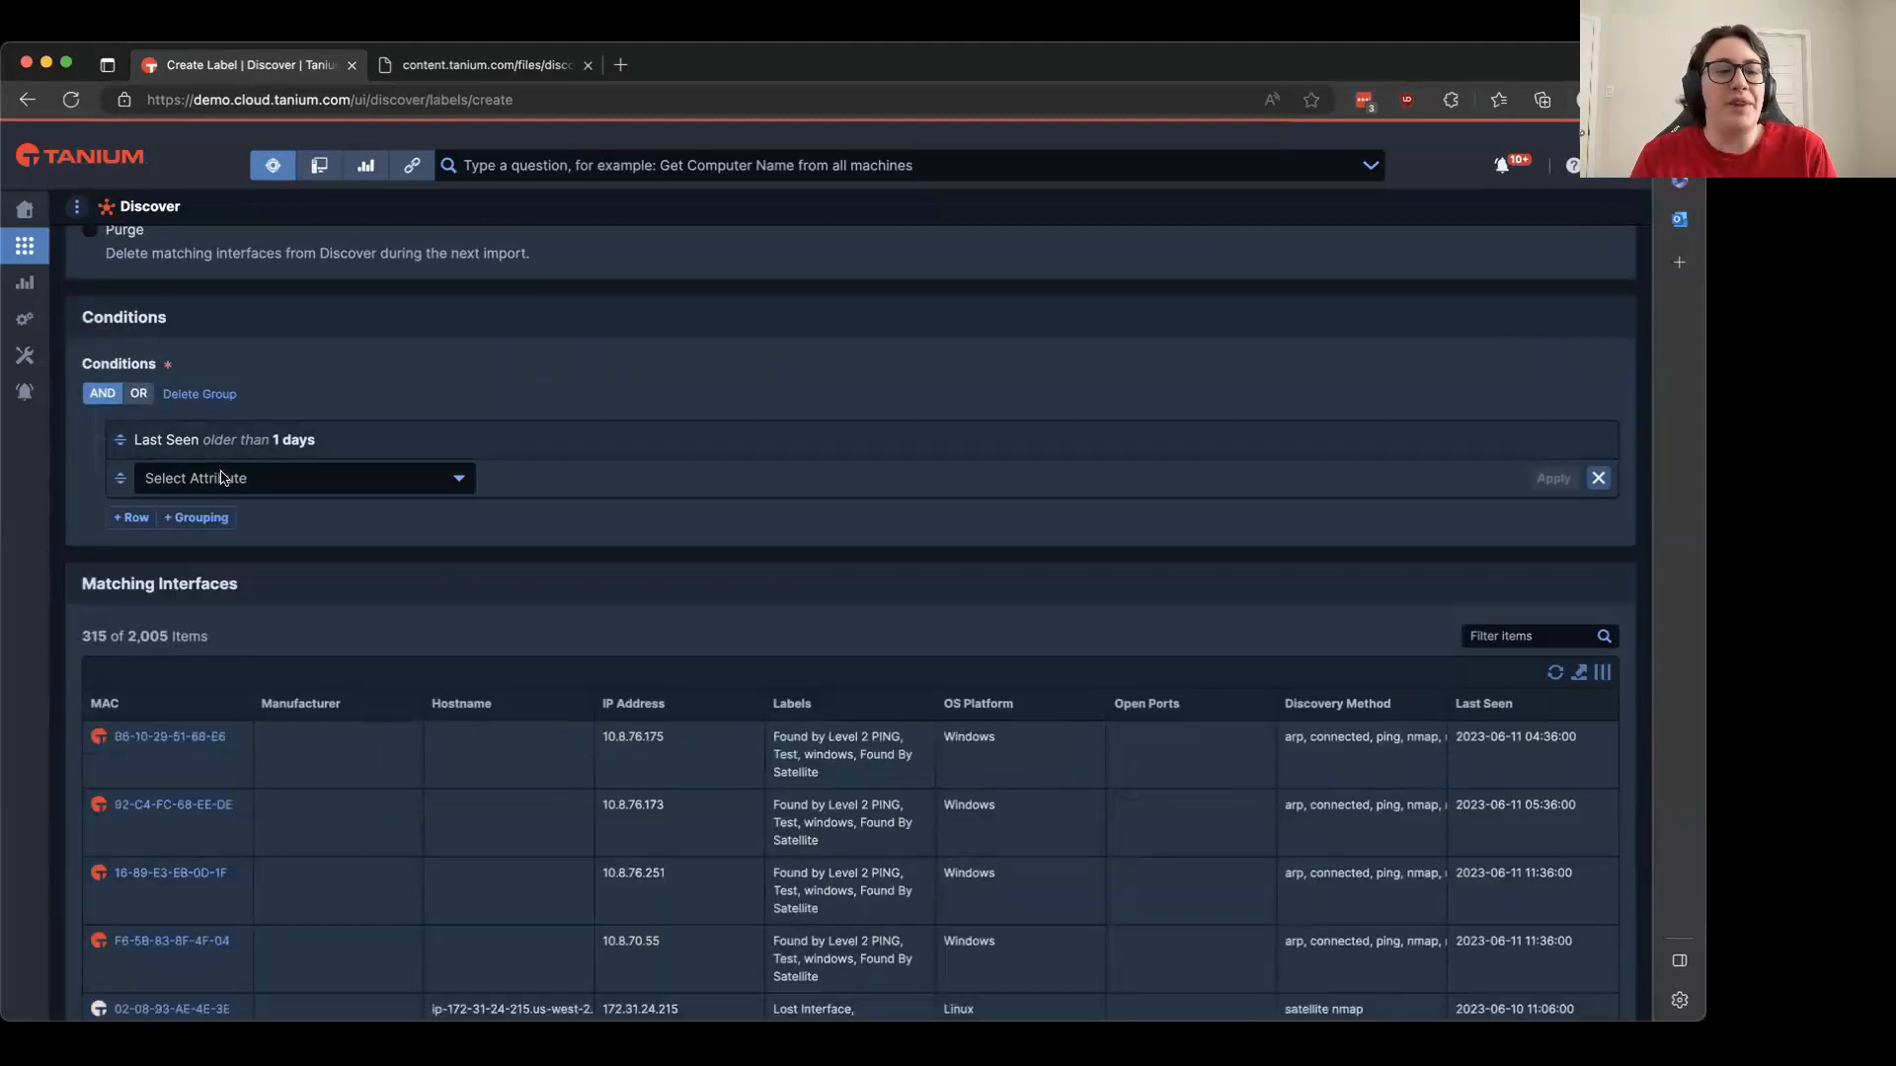
{"action": "left_click", "coordinate": [221, 476]}
{"action": "scroll", "coordinate": [266, 632], "scroll_direction": "down", "scroll_amount": 2}
{"action": "left_click", "coordinate": [276, 698]}
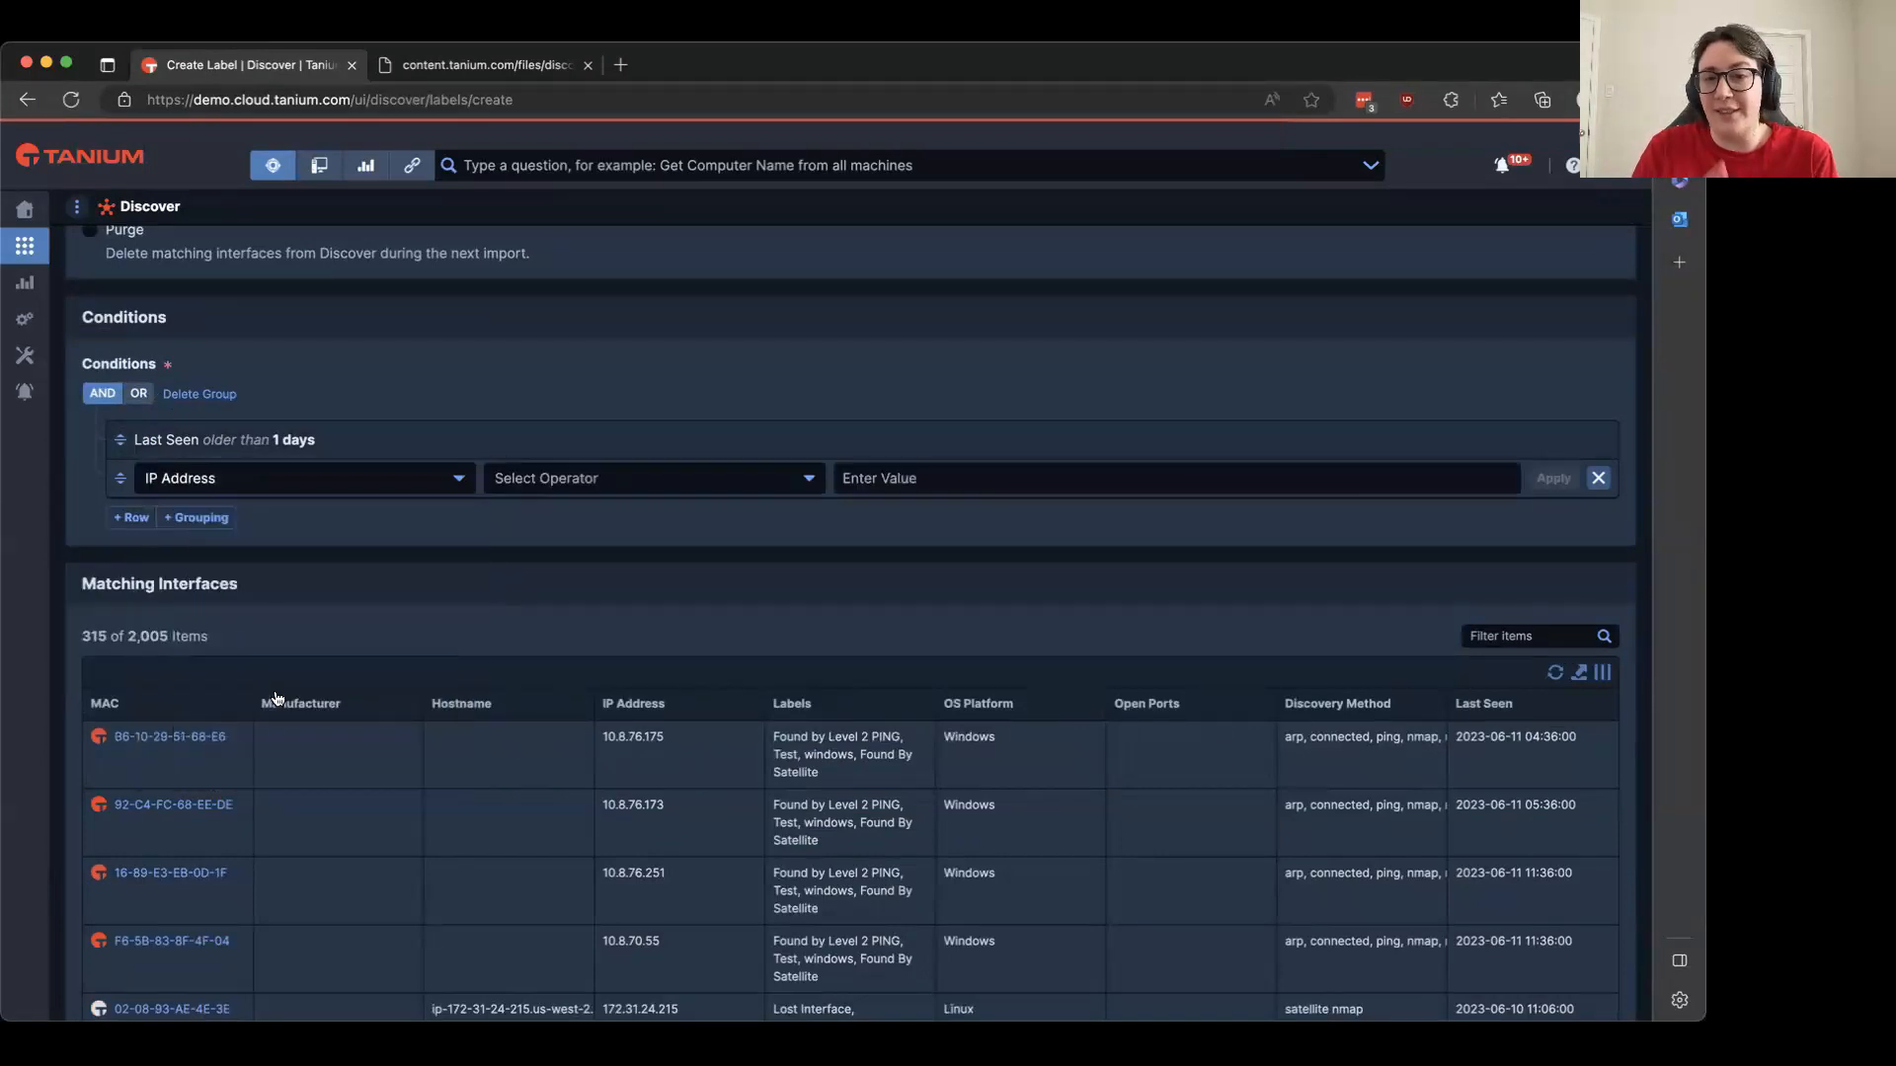
{"action": "left_click", "coordinate": [711, 478]}
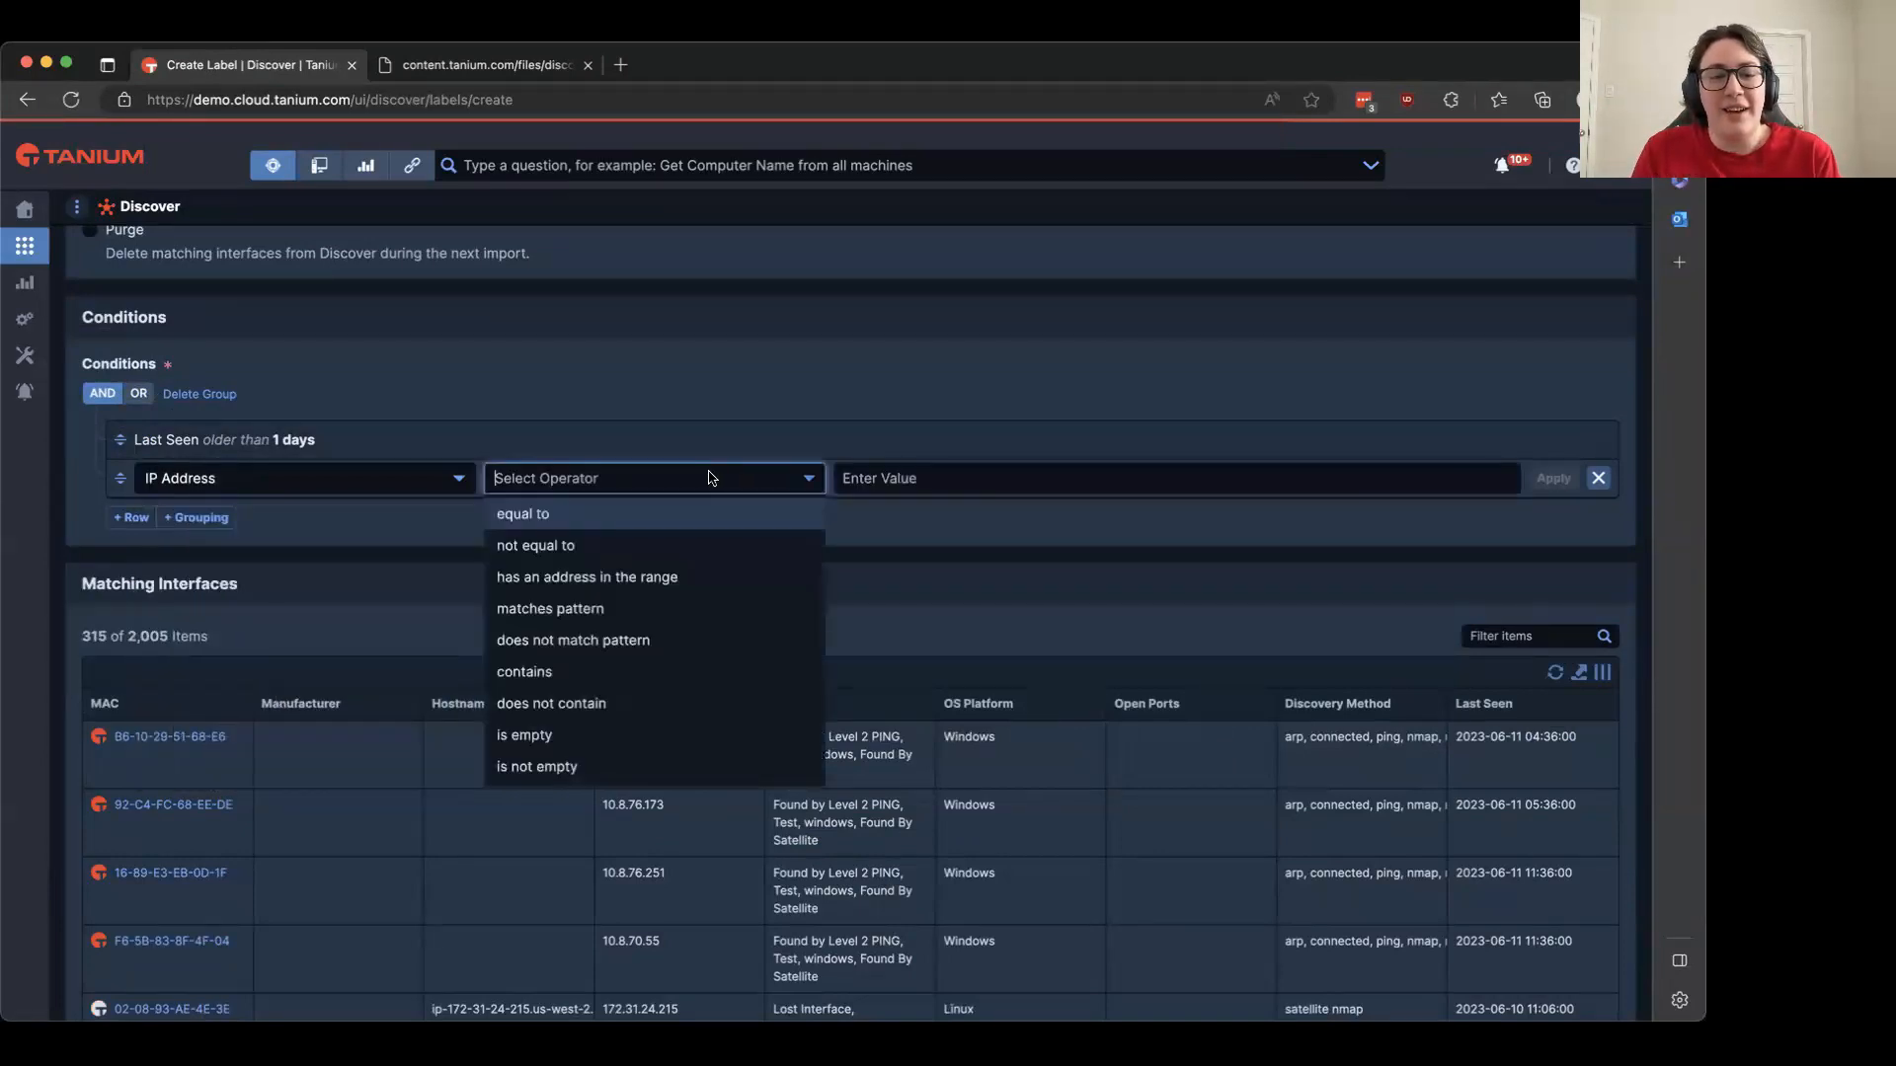
{"action": "left_click", "coordinate": [697, 583]}
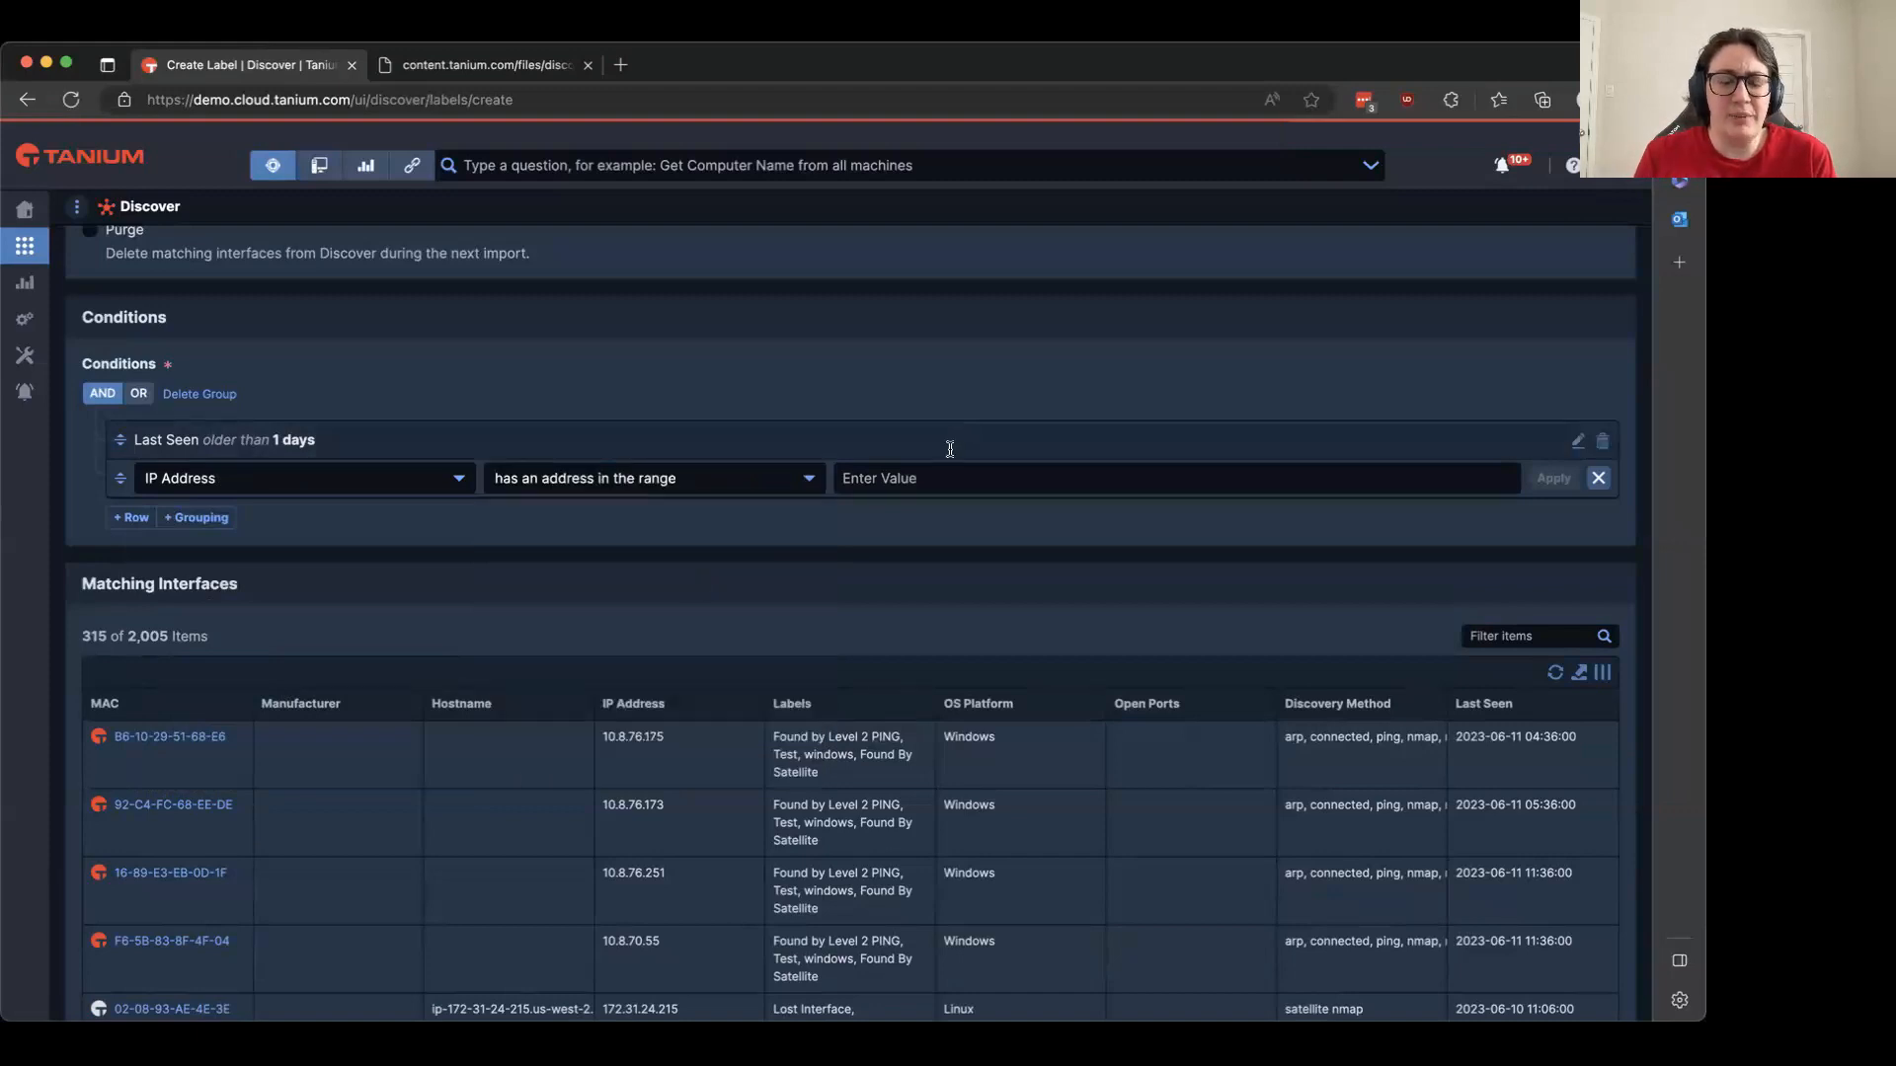
{"action": "left_click", "coordinate": [912, 485]}
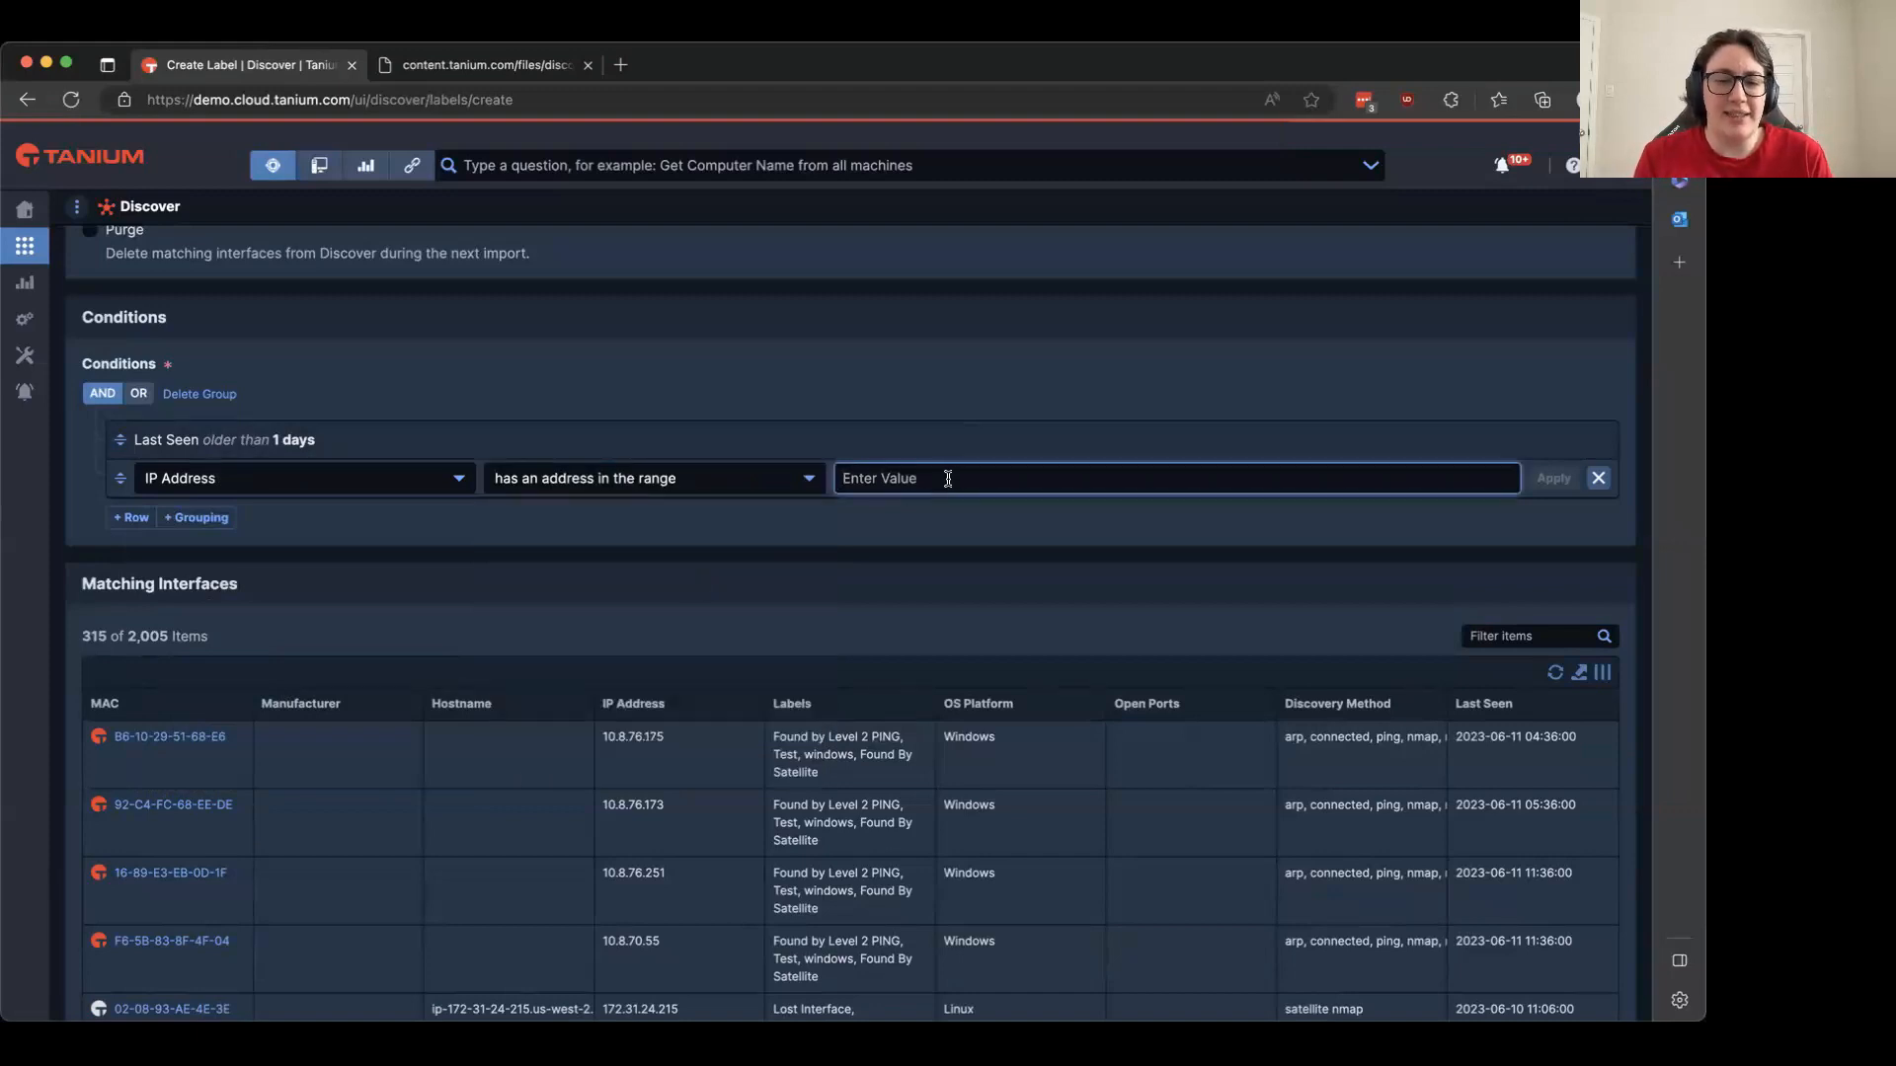
{"action": "type", "text": "192"}
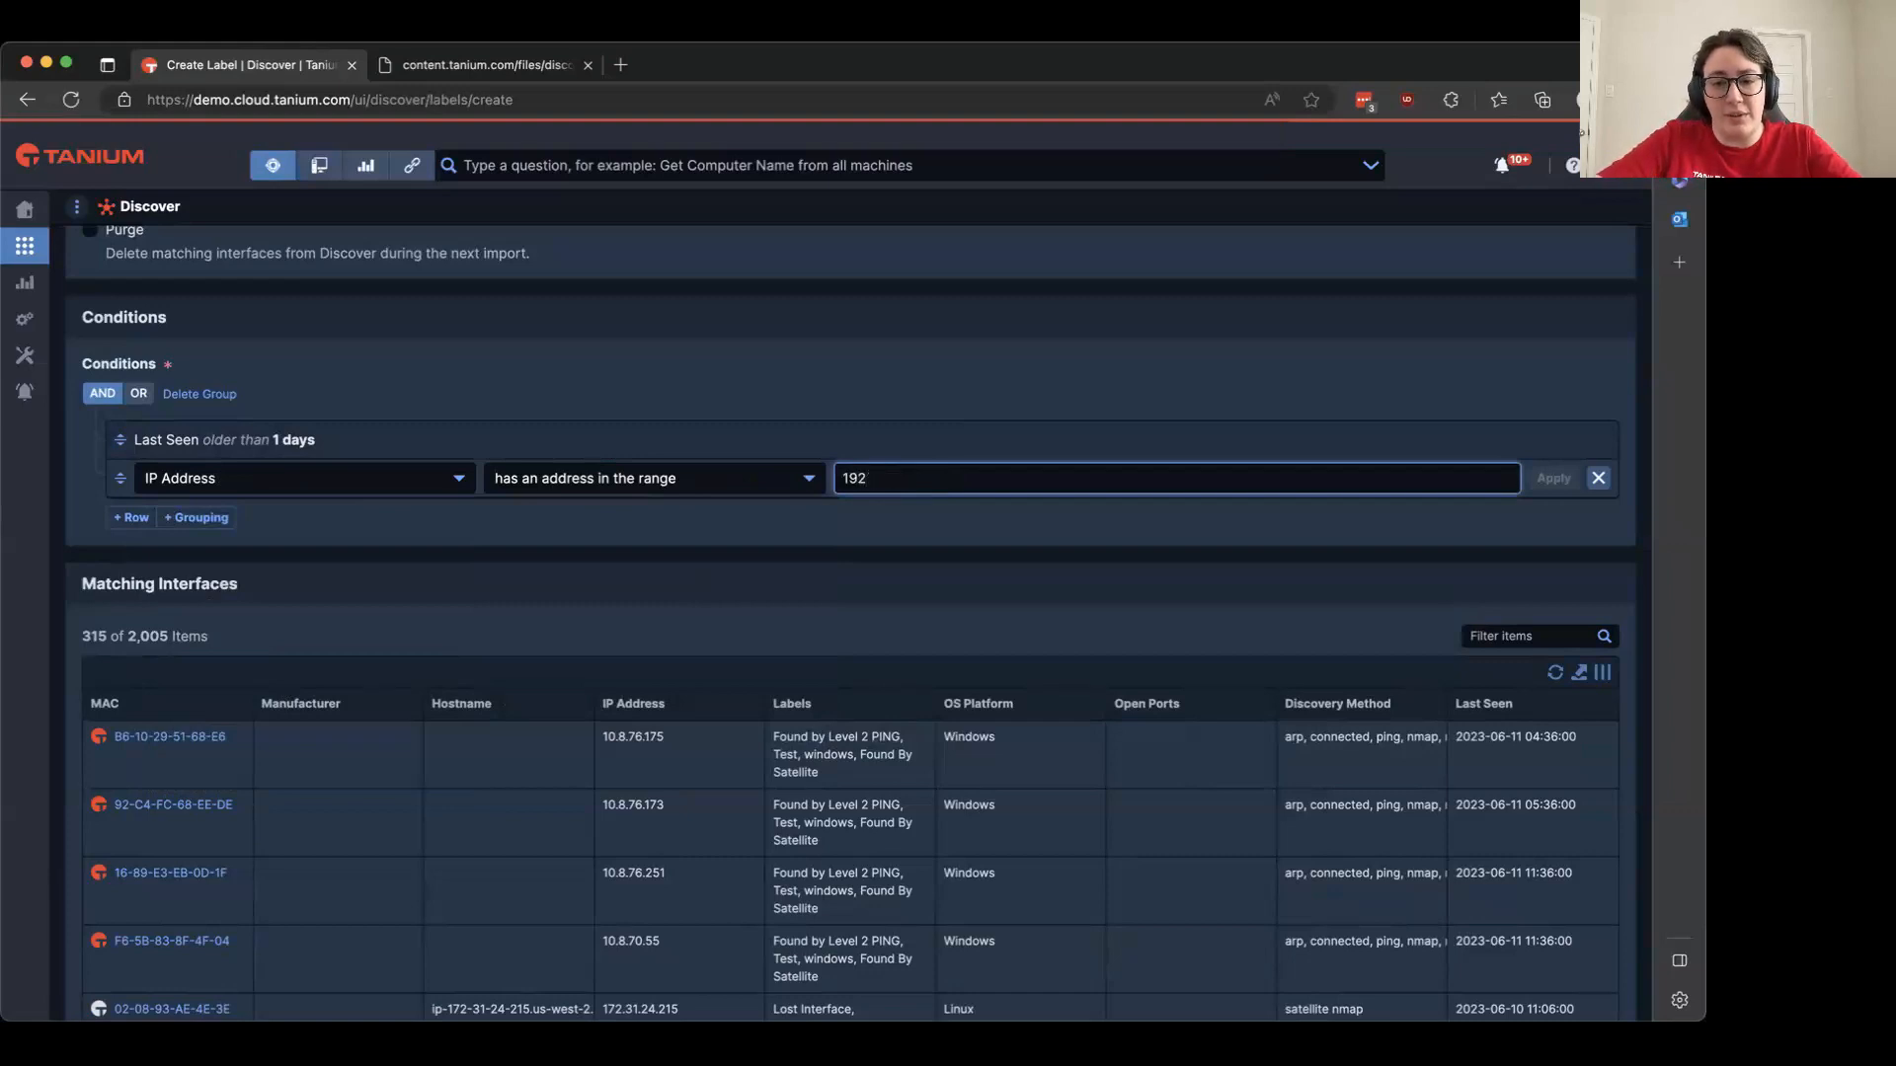
{"action": "type", "text": "1.168.86."}
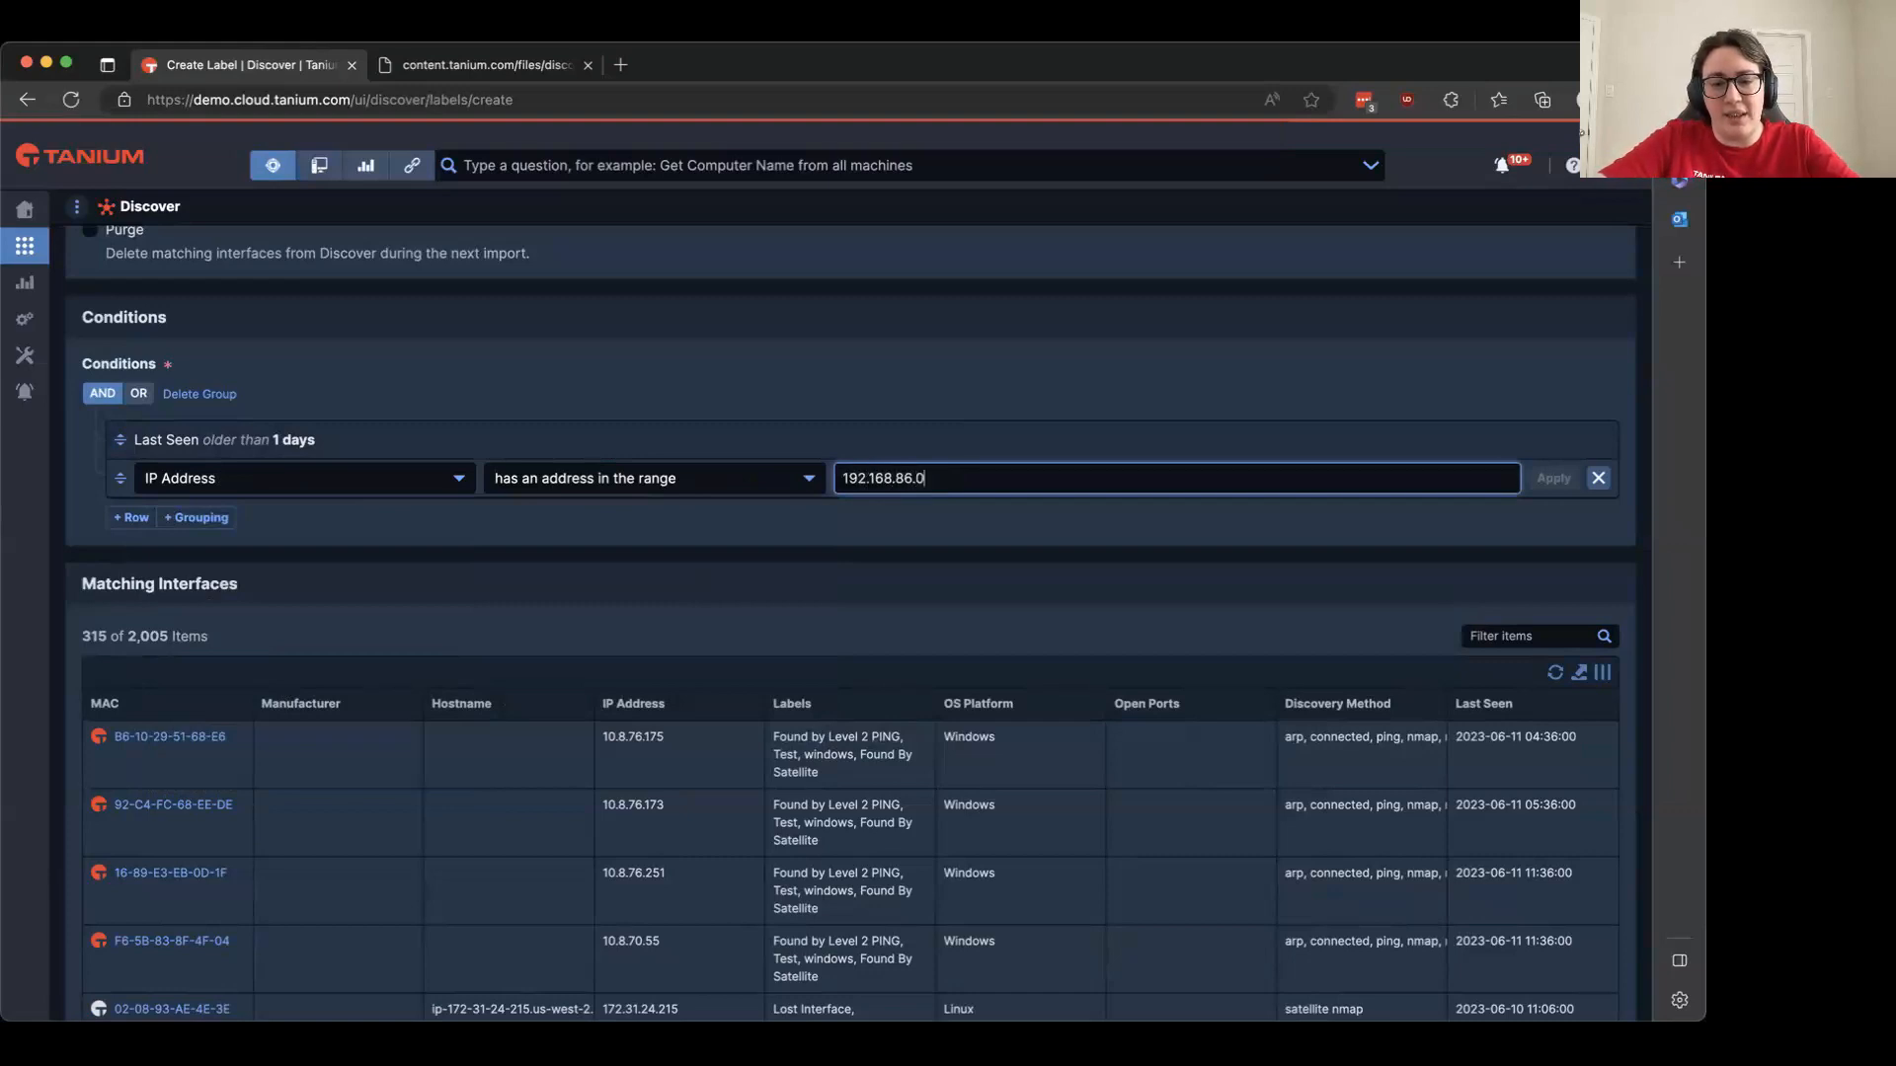
{"action": "type", "text": "0/24"}
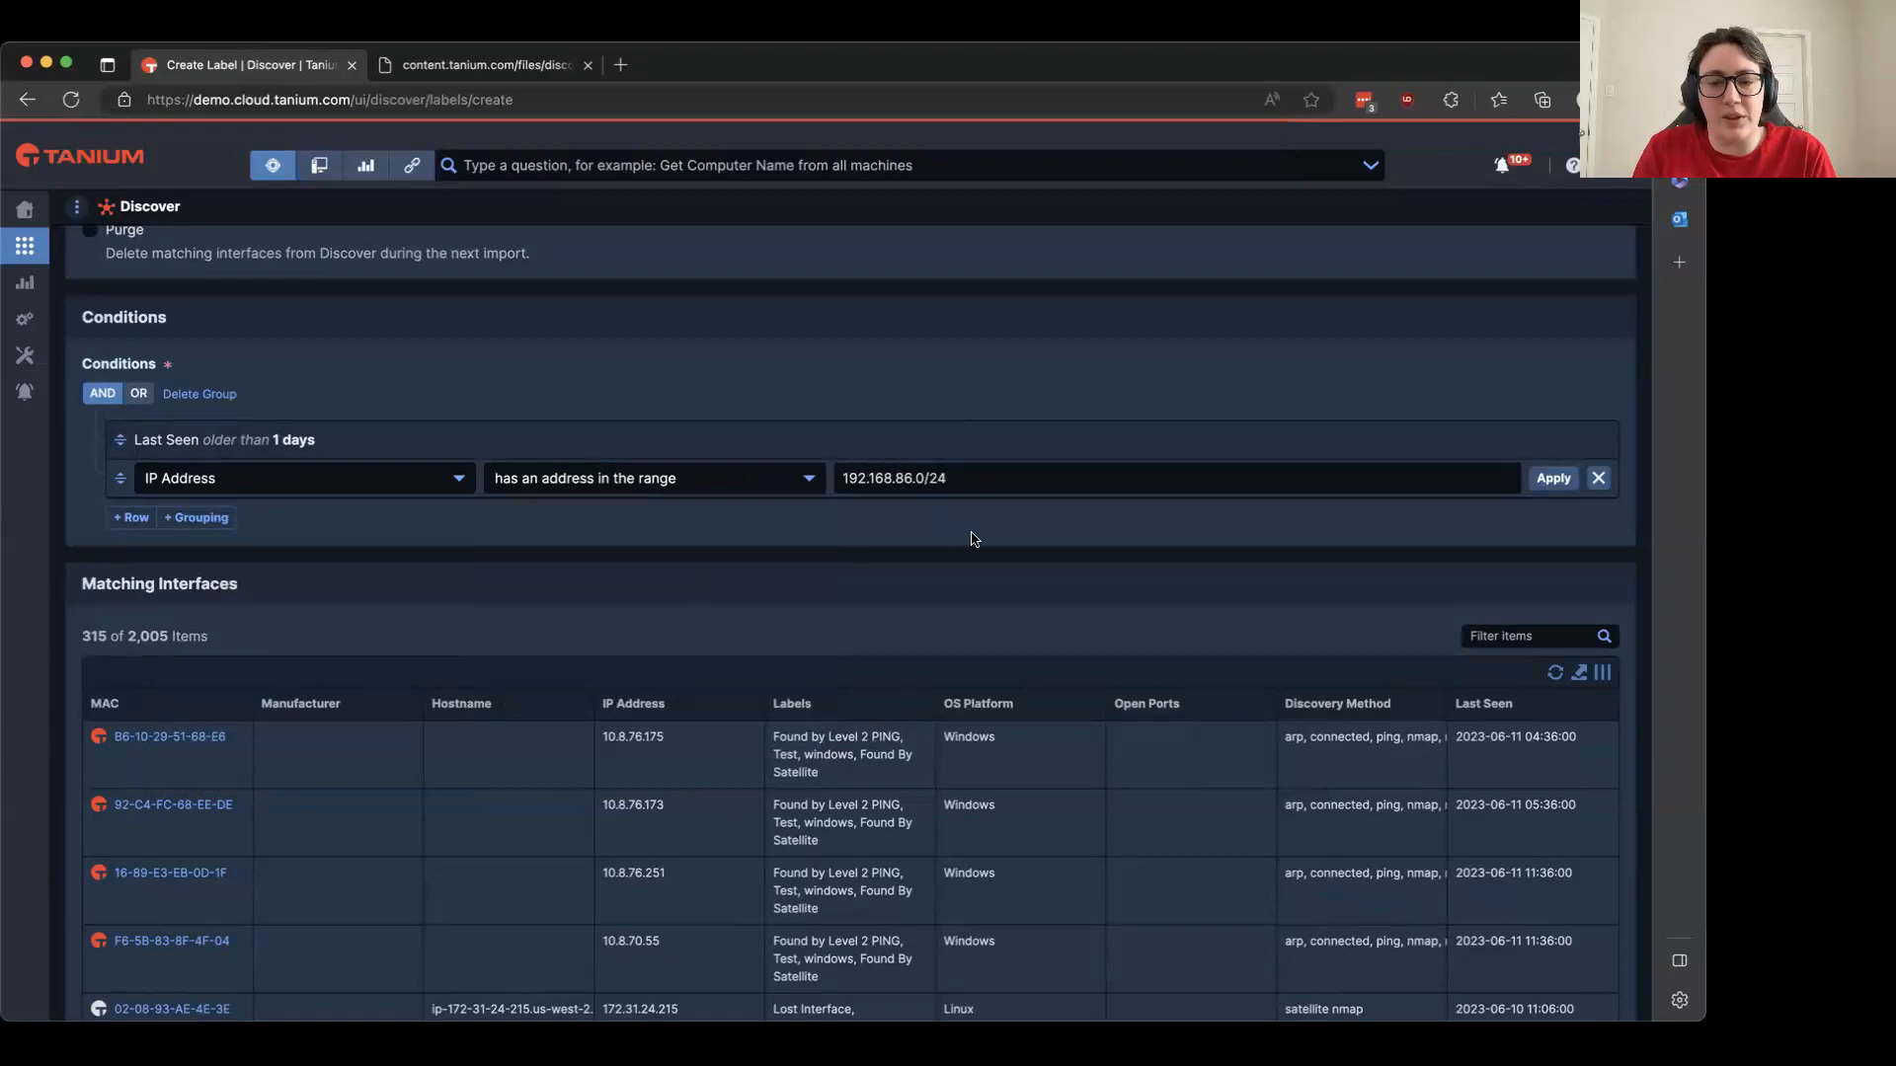
{"action": "left_click", "coordinate": [1536, 481]}
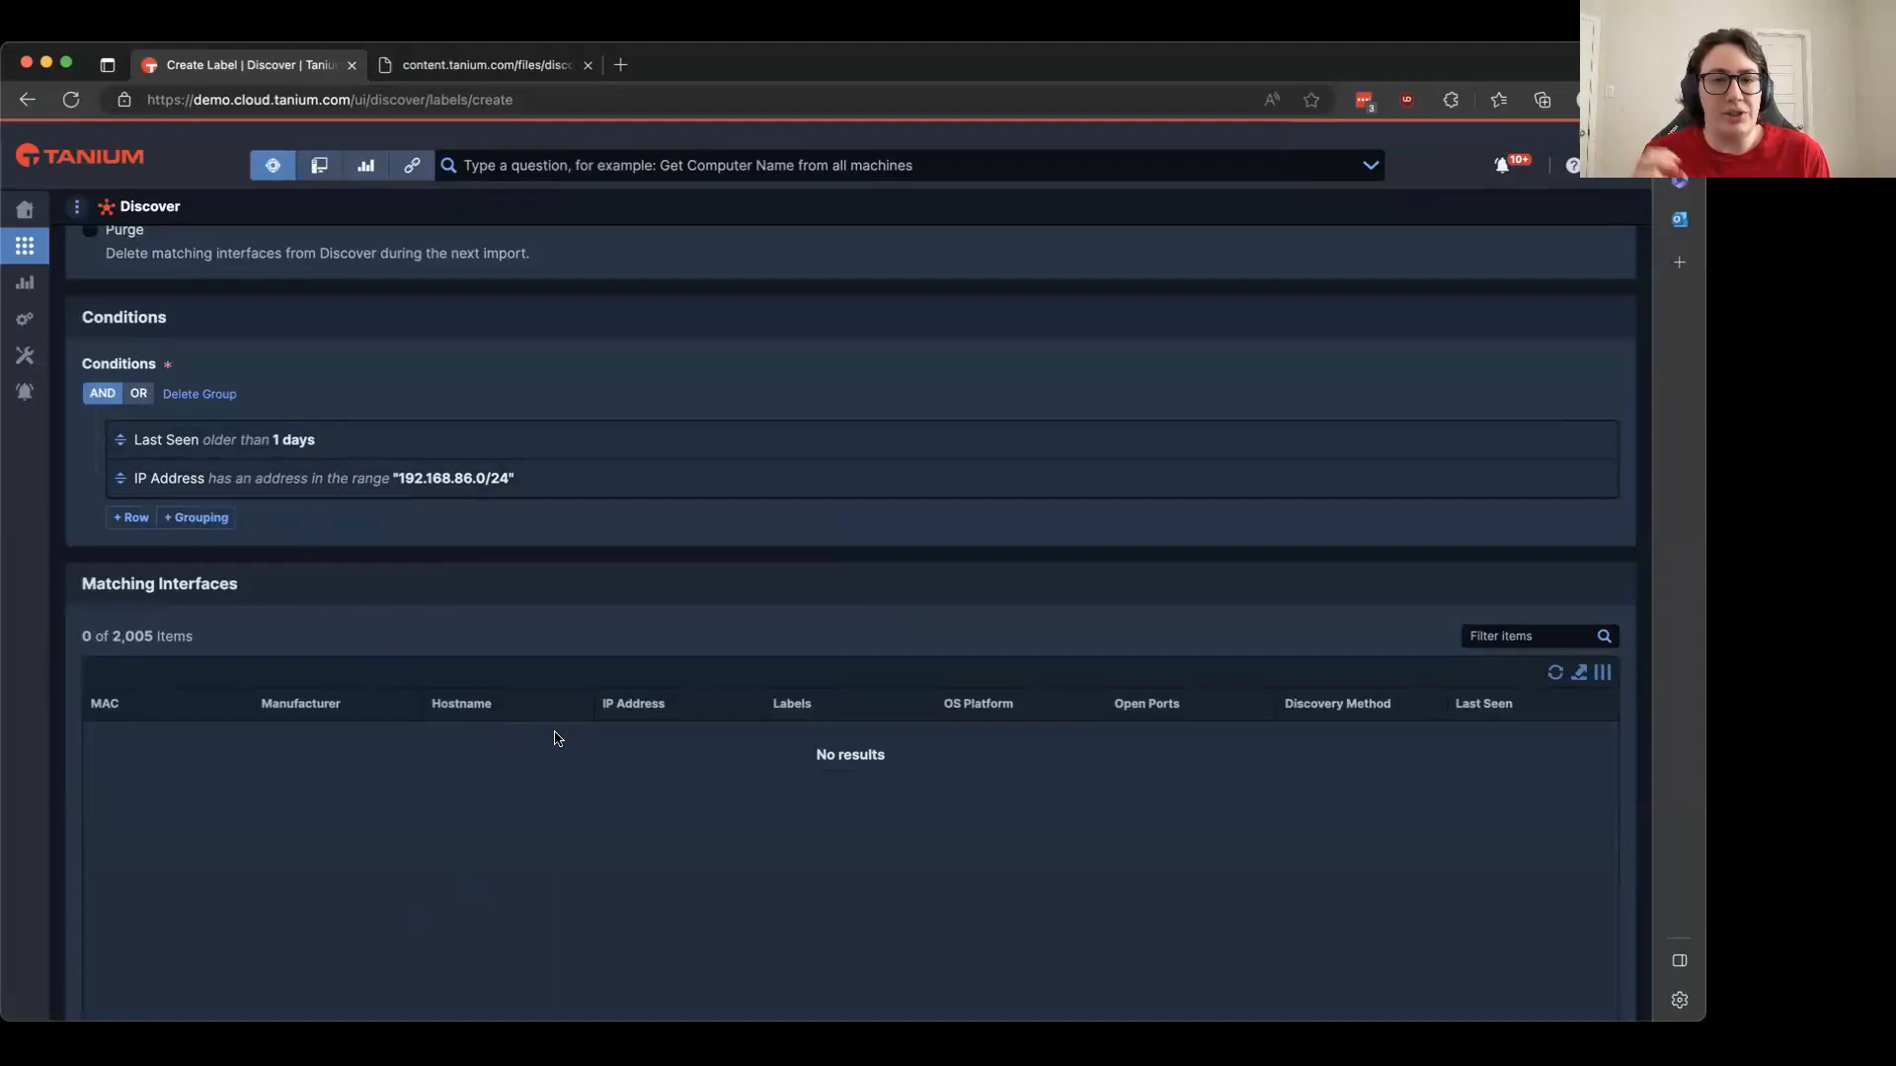
Use Promote instead of Label as the retain activity of the new label
{"action": "scroll", "coordinate": [558, 739], "scroll_direction": "up", "scroll_amount": 6}
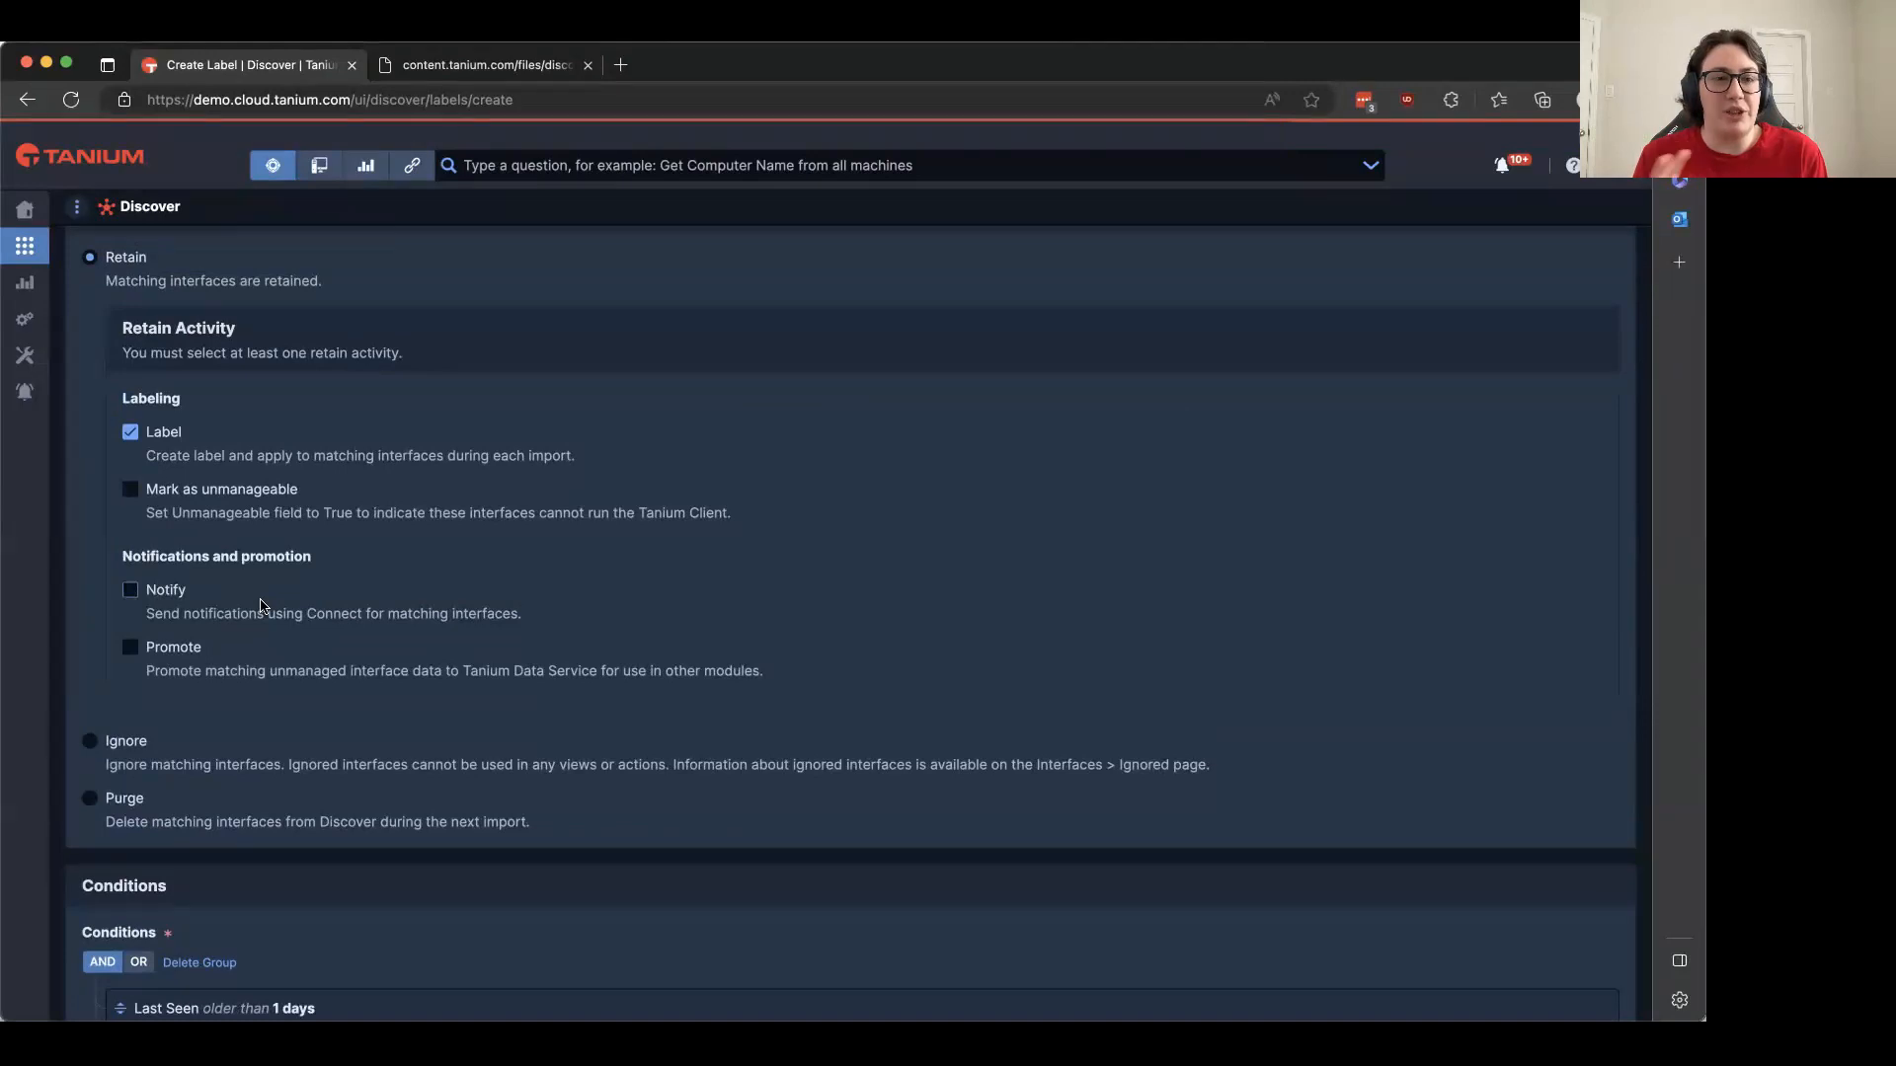
{"action": "left_click", "coordinate": [129, 647]}
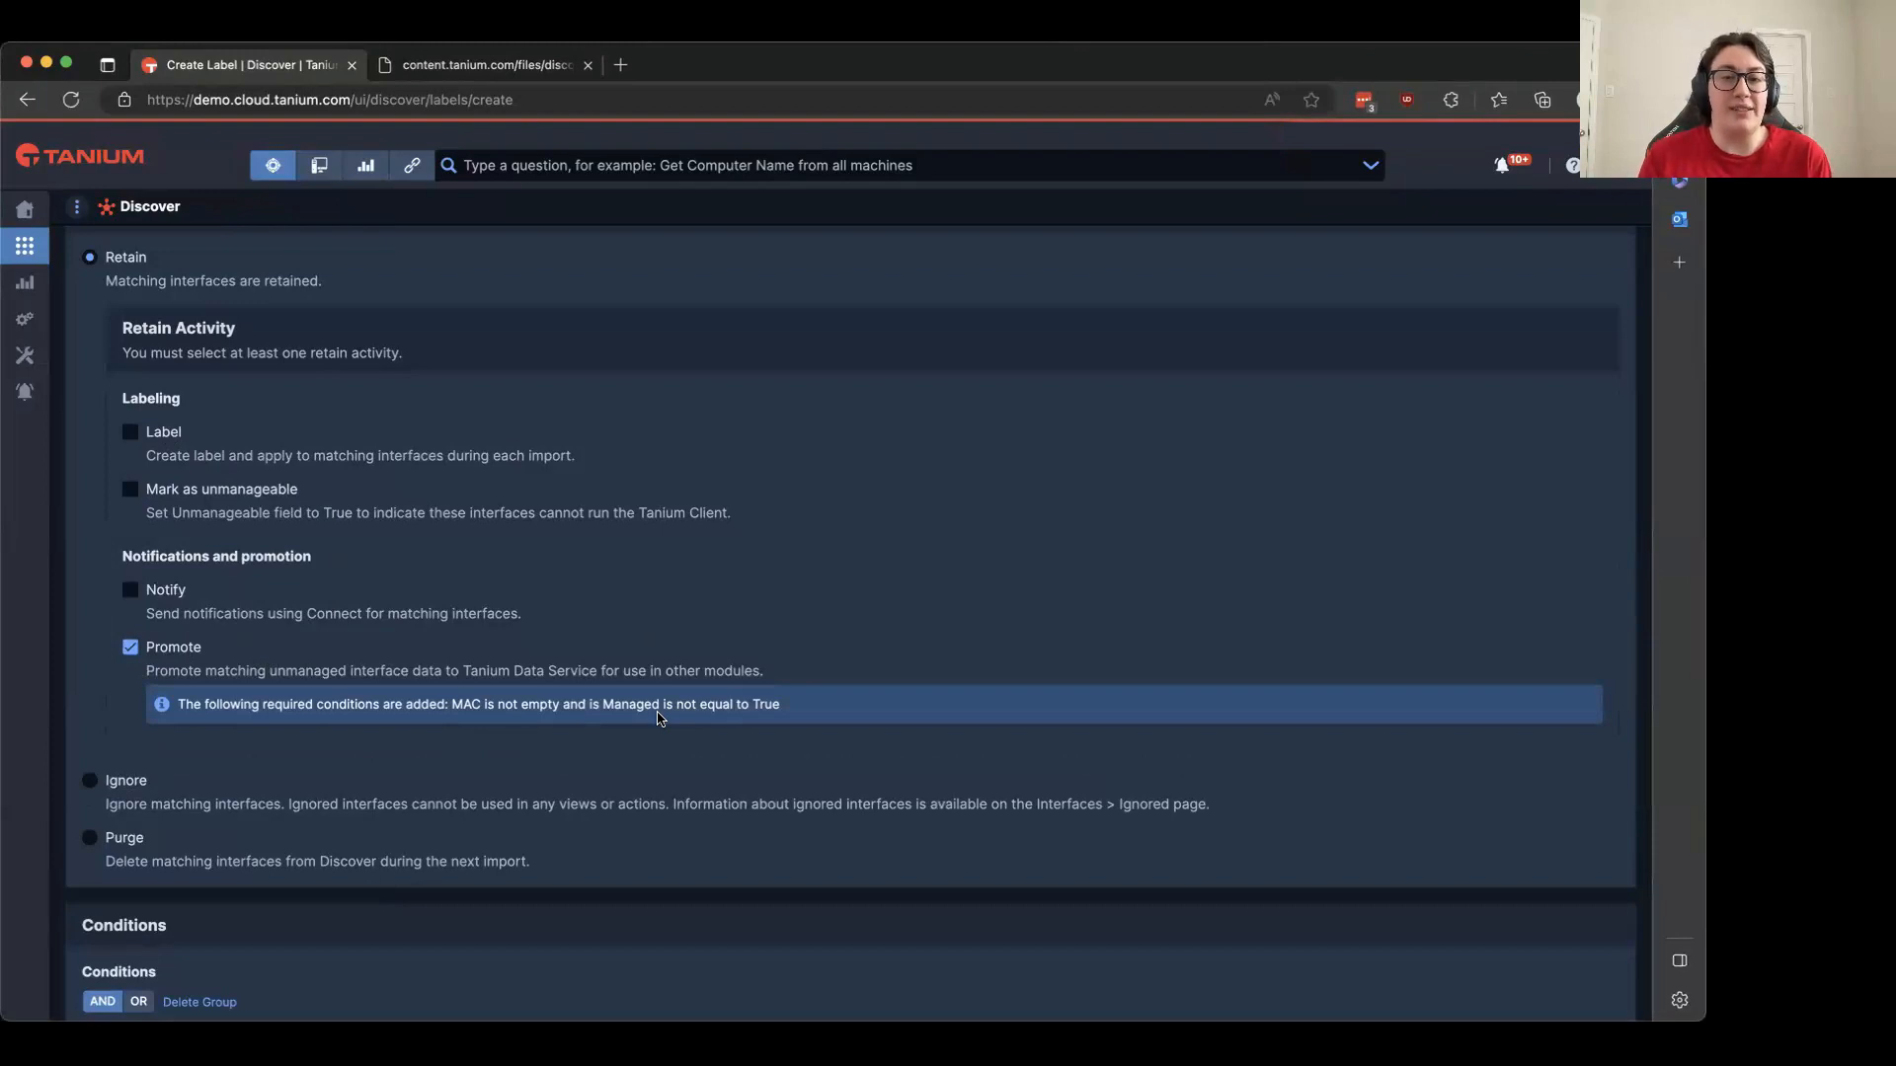
Leave the new label unsaved and view the details of the Comply RAS Promote Unmanaged Interface label
{"action": "scroll", "coordinate": [419, 428], "scroll_direction": "up", "scroll_amount": 5}
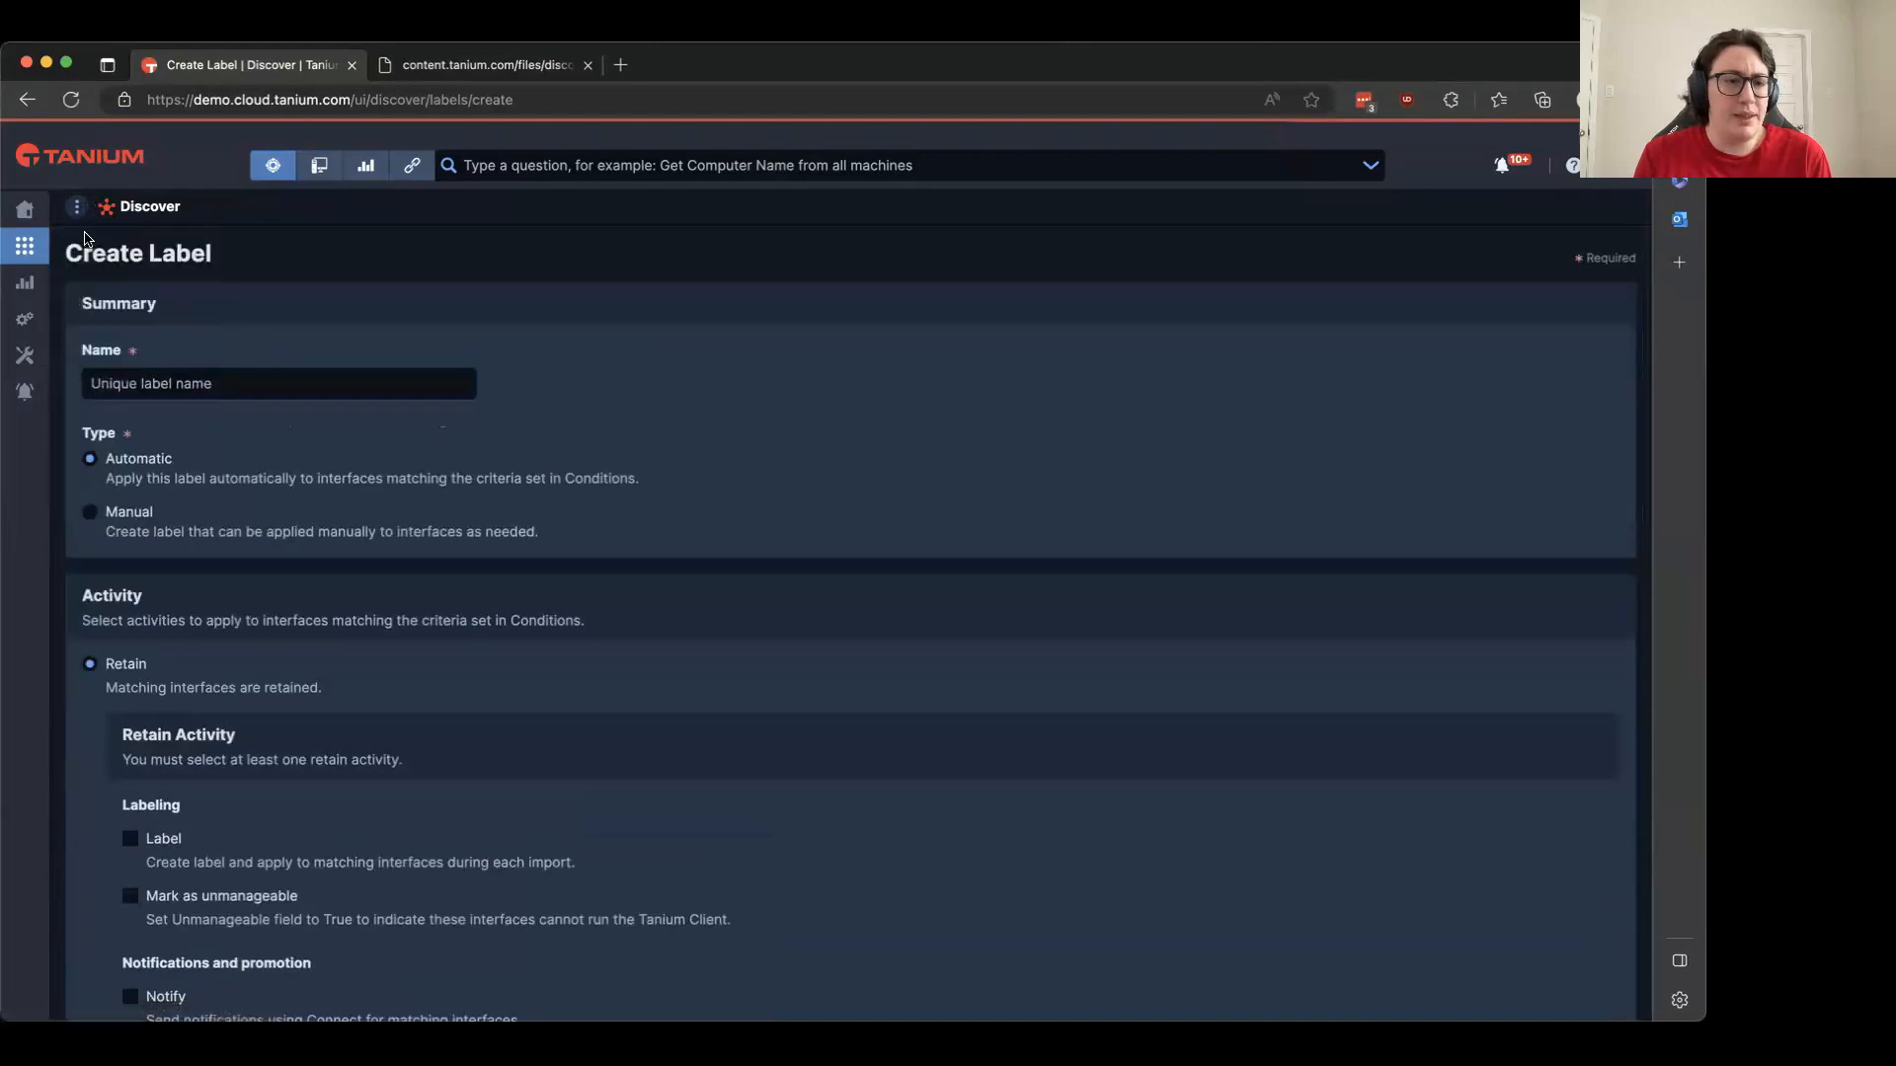
{"action": "mouse_move", "coordinate": [77, 206]}
{"action": "left_click", "coordinate": [113, 336]}
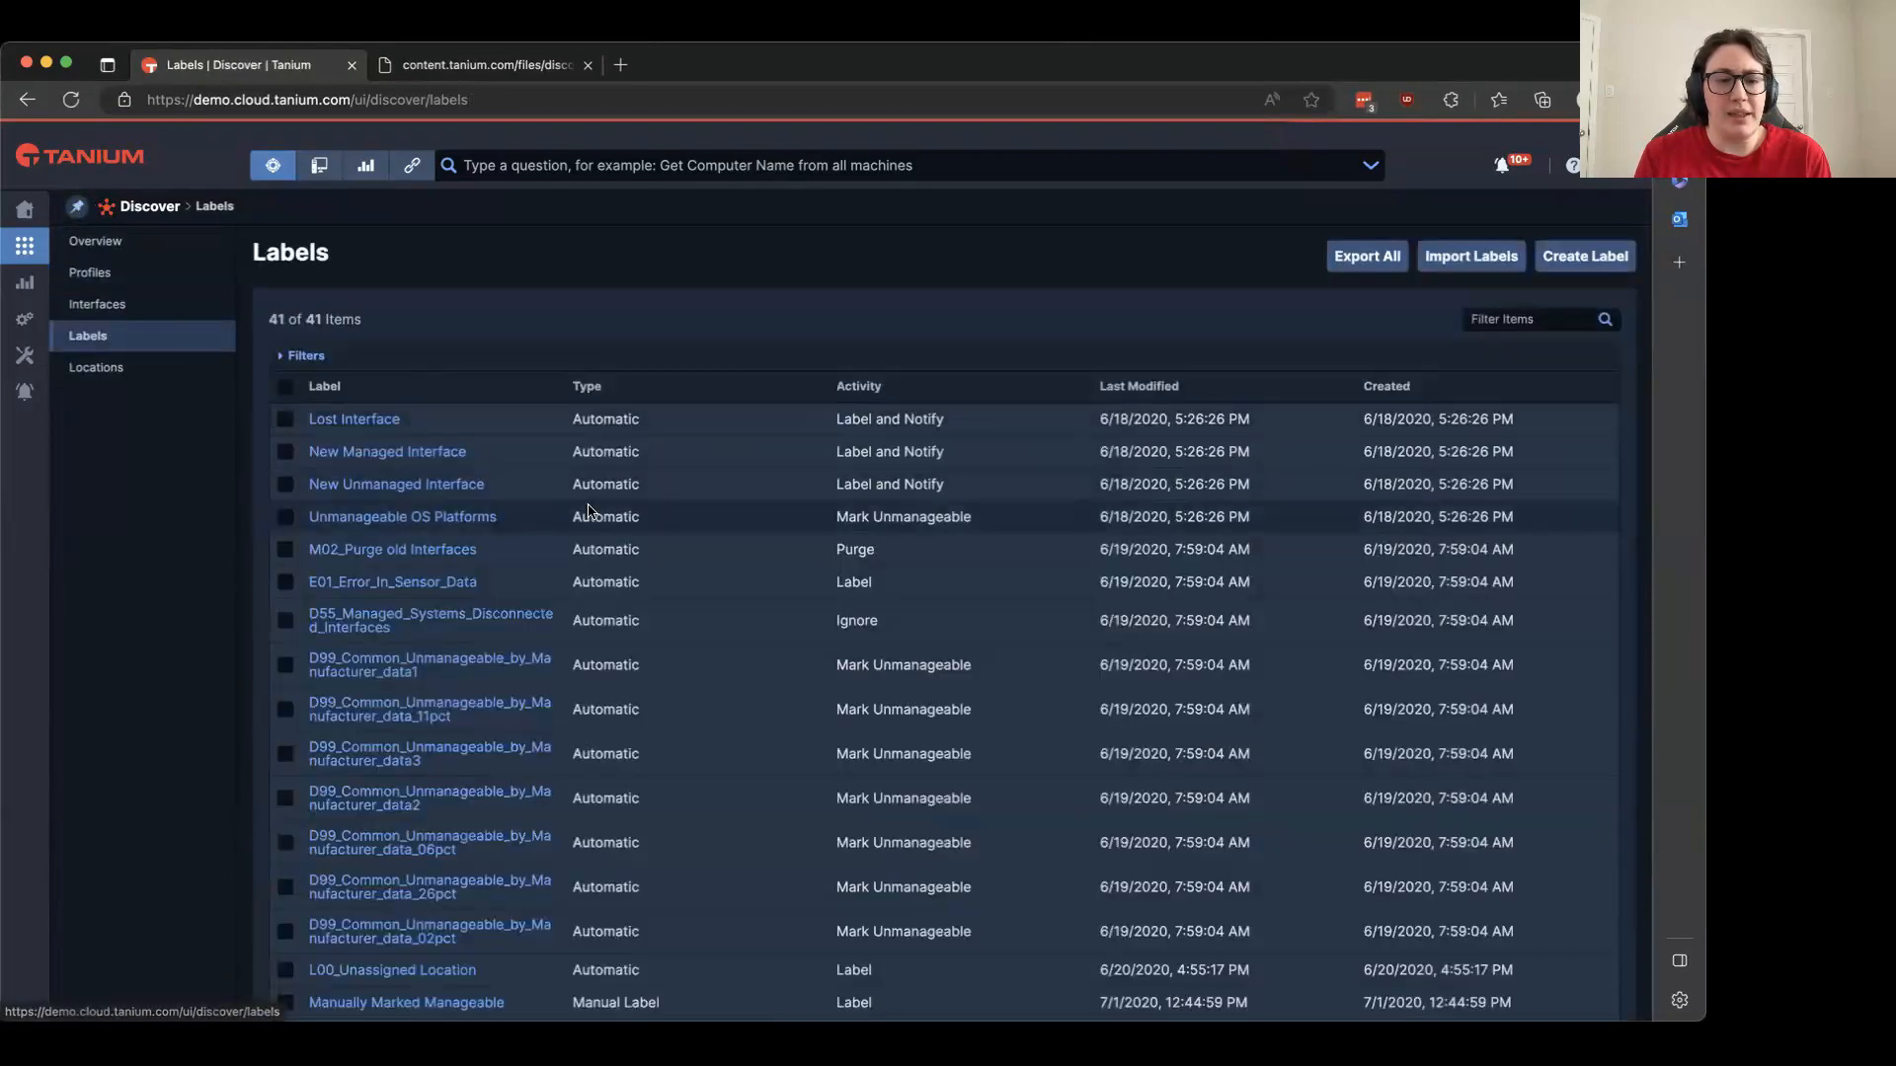
{"action": "scroll", "coordinate": [720, 760], "scroll_direction": "down", "scroll_amount": 10}
{"action": "left_click", "coordinate": [484, 758]}
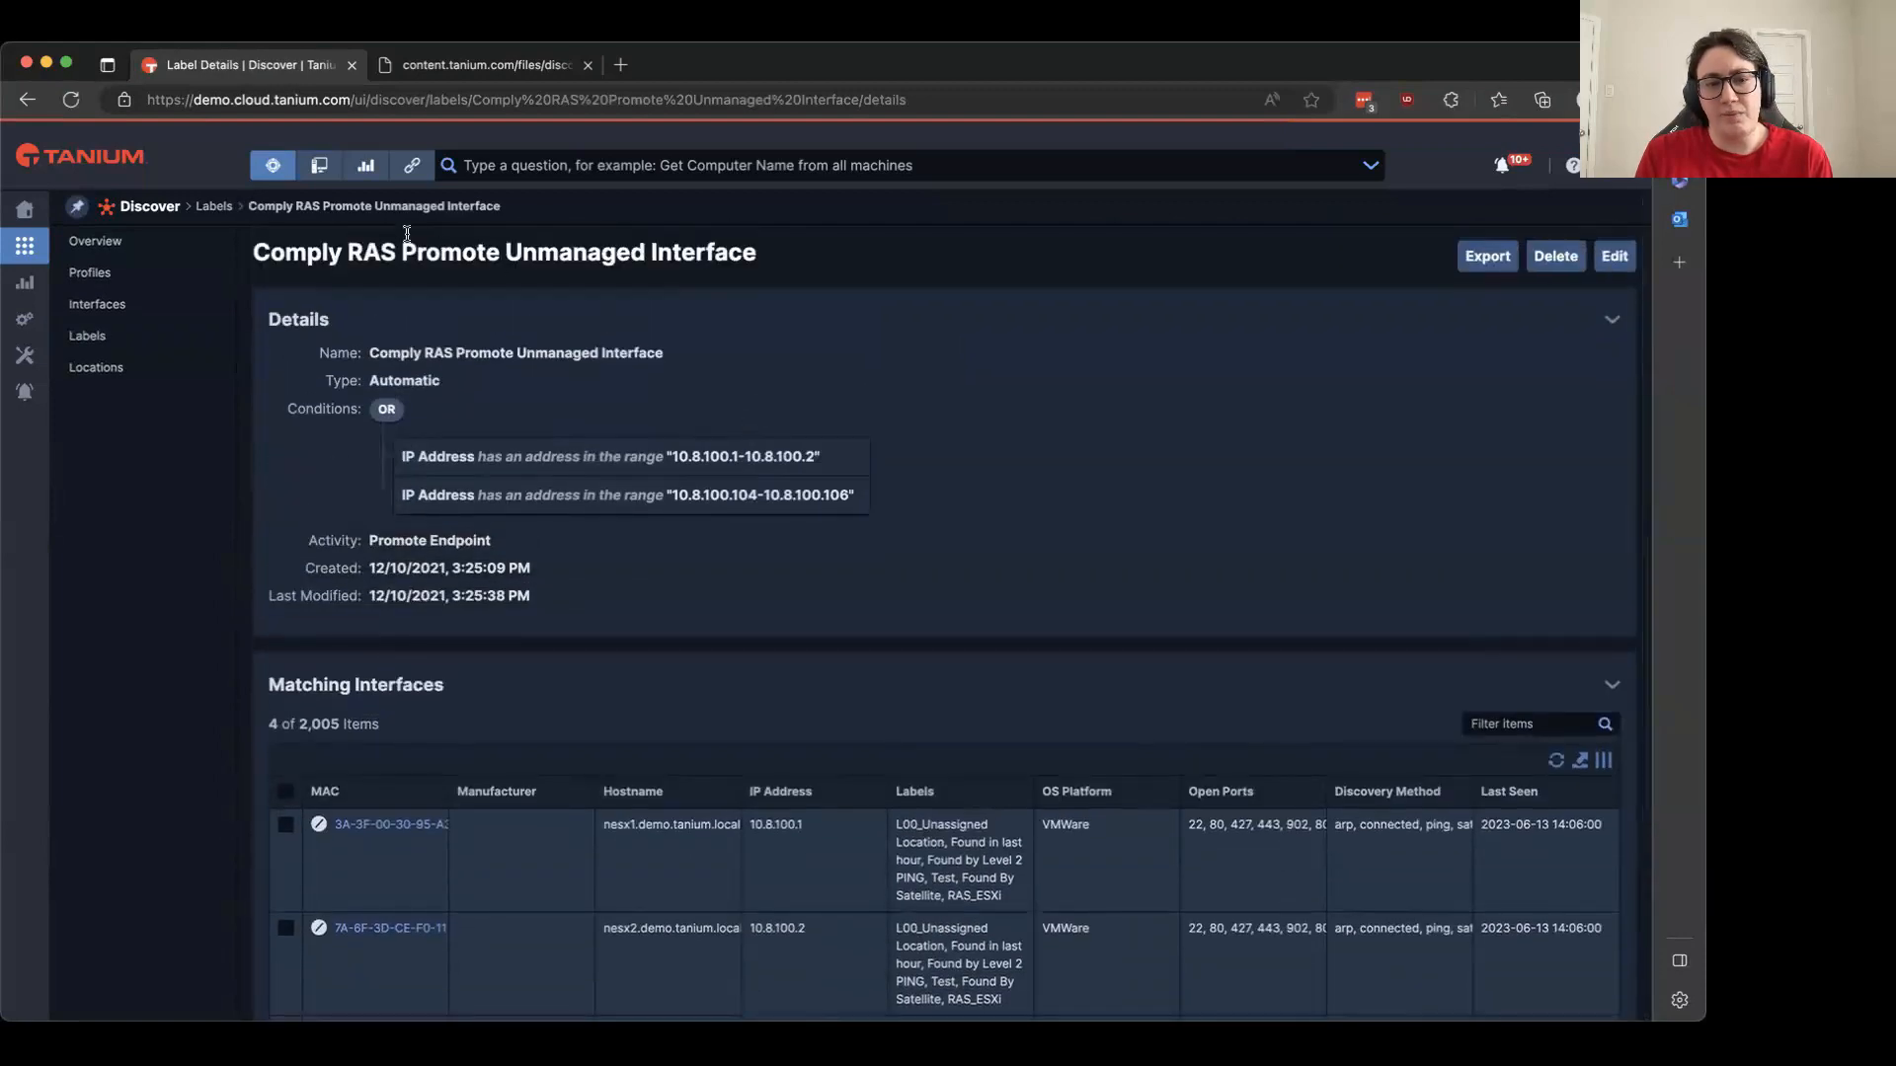
Go back from the label details to the full labels list and examine the labels down to the most recent ones
{"action": "left_click", "coordinate": [217, 206]}
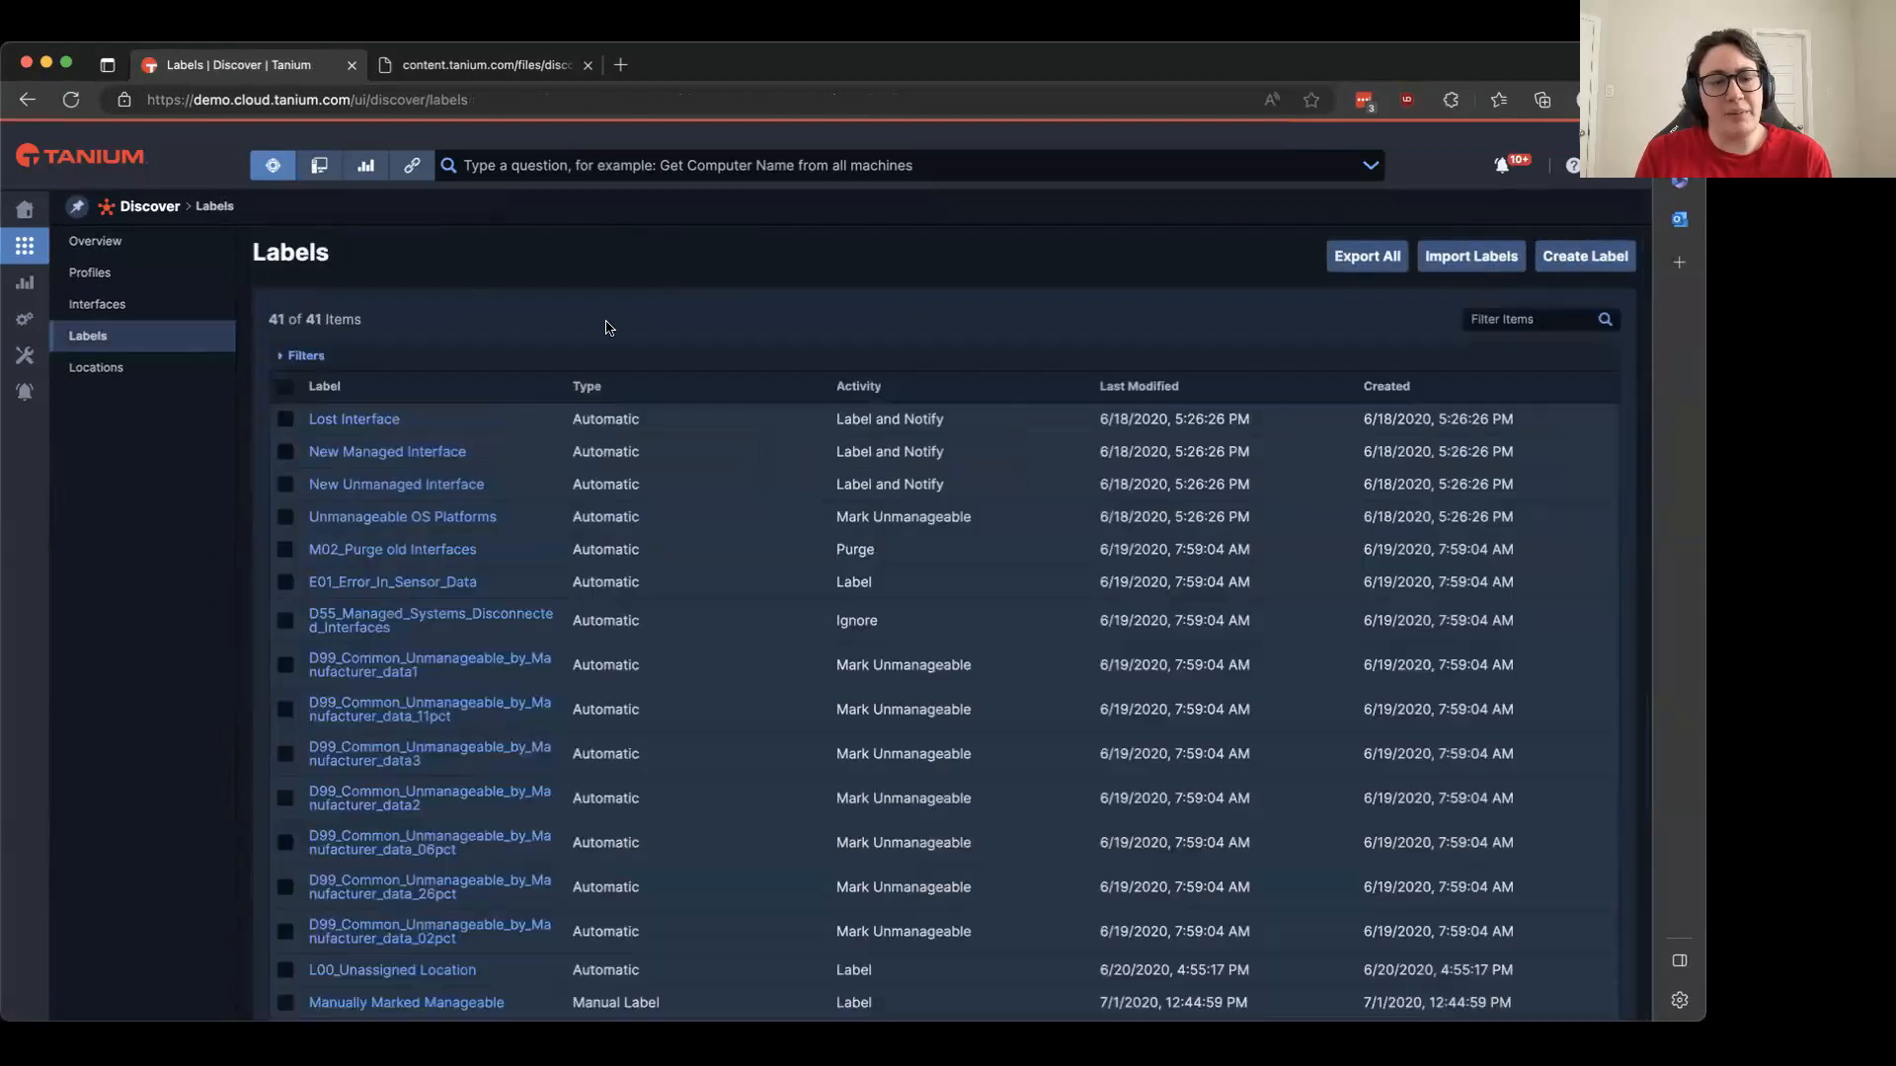
{"action": "scroll", "coordinate": [761, 441], "scroll_direction": "down", "scroll_amount": 1}
{"action": "scroll", "coordinate": [762, 443], "scroll_direction": "down", "scroll_amount": 8}
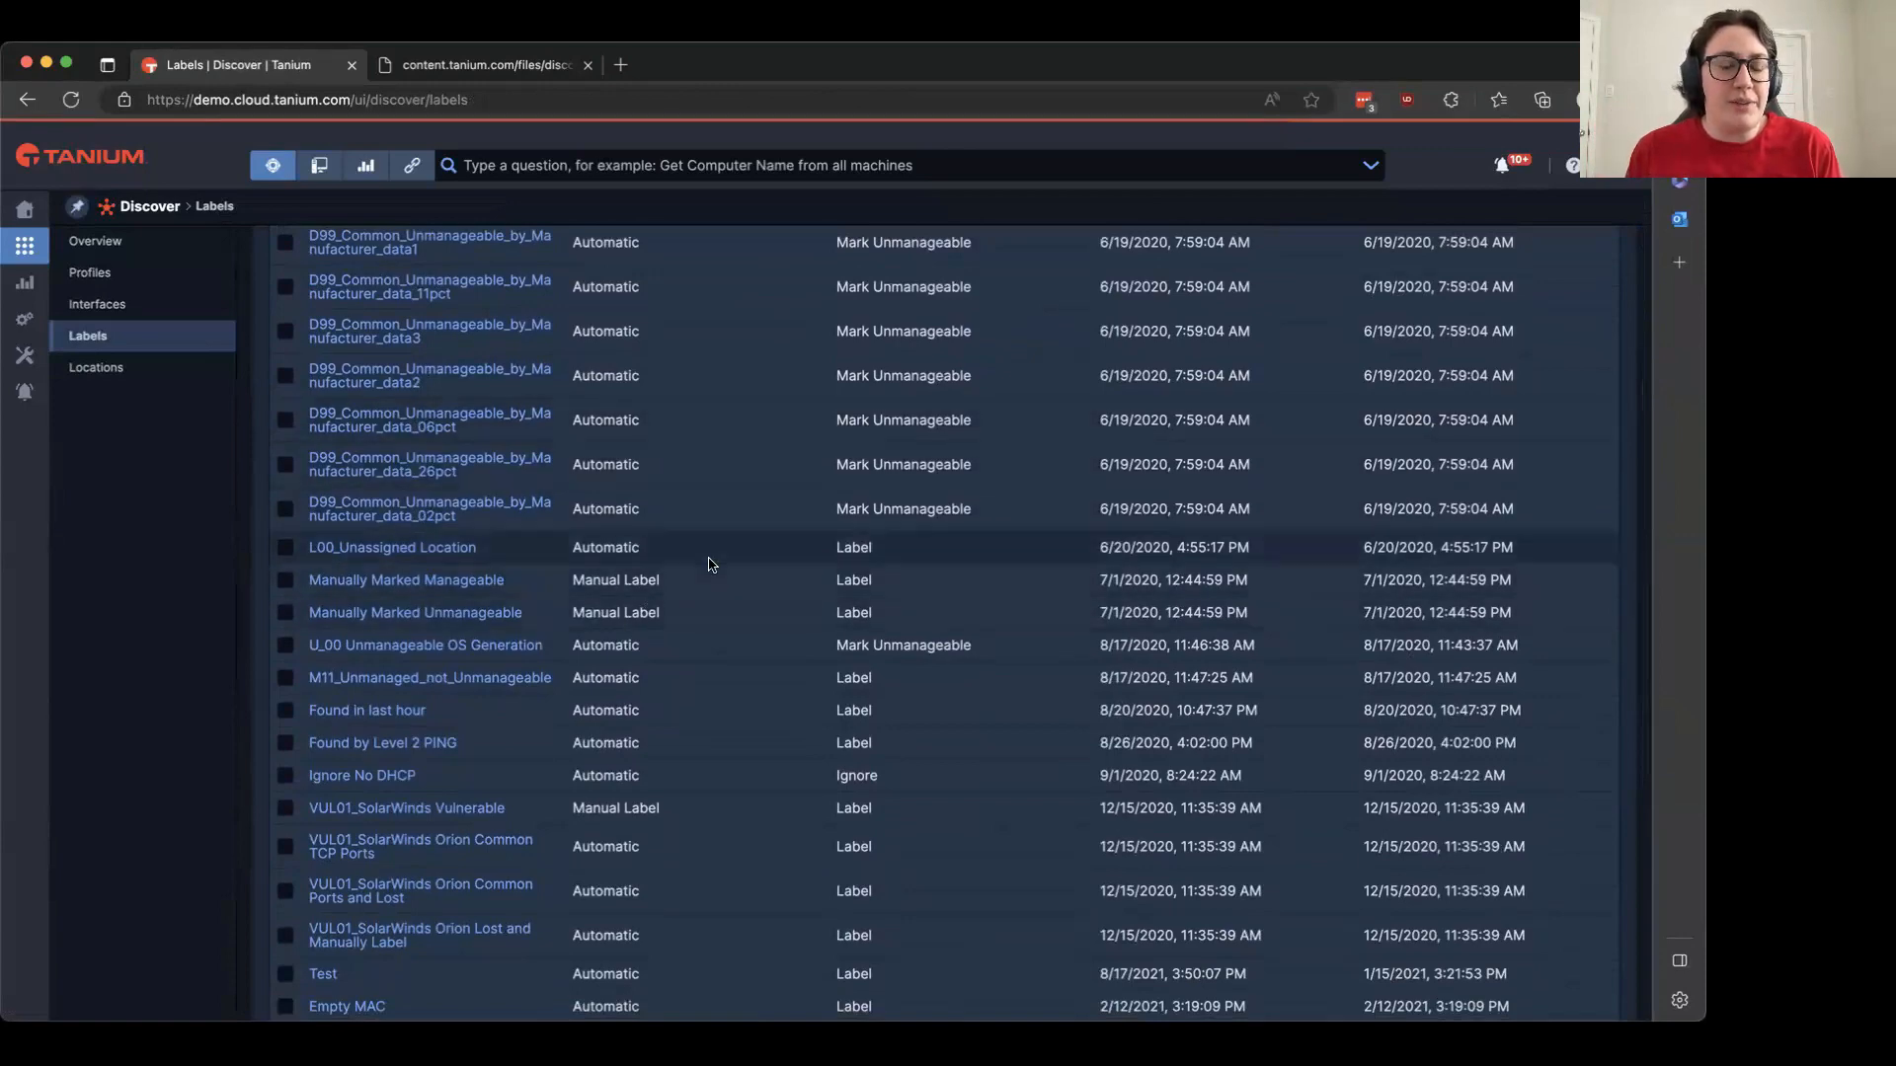
{"action": "scroll", "coordinate": [709, 564], "scroll_direction": "up", "scroll_amount": 6}
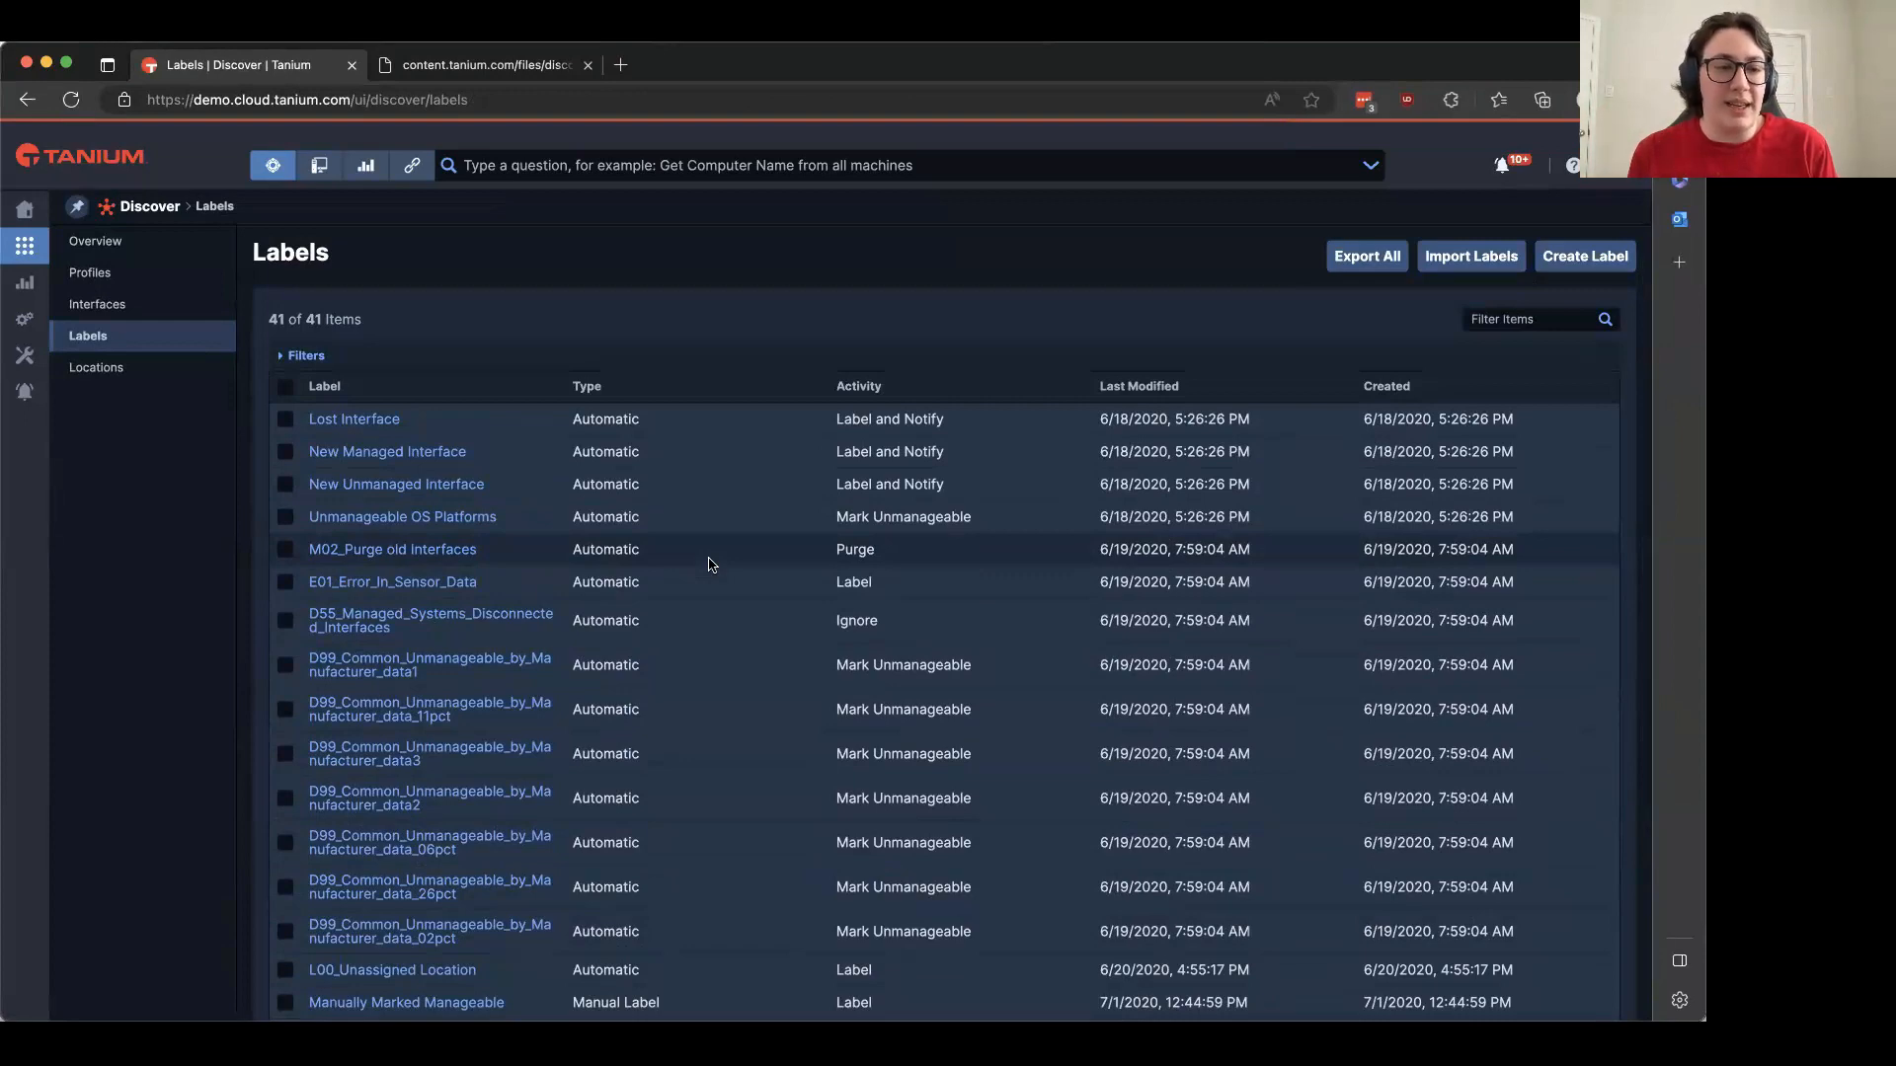
{"action": "scroll", "coordinate": [708, 565], "scroll_direction": "down", "scroll_amount": 10}
{"action": "scroll", "coordinate": [532, 584], "scroll_direction": "down", "scroll_amount": 3}
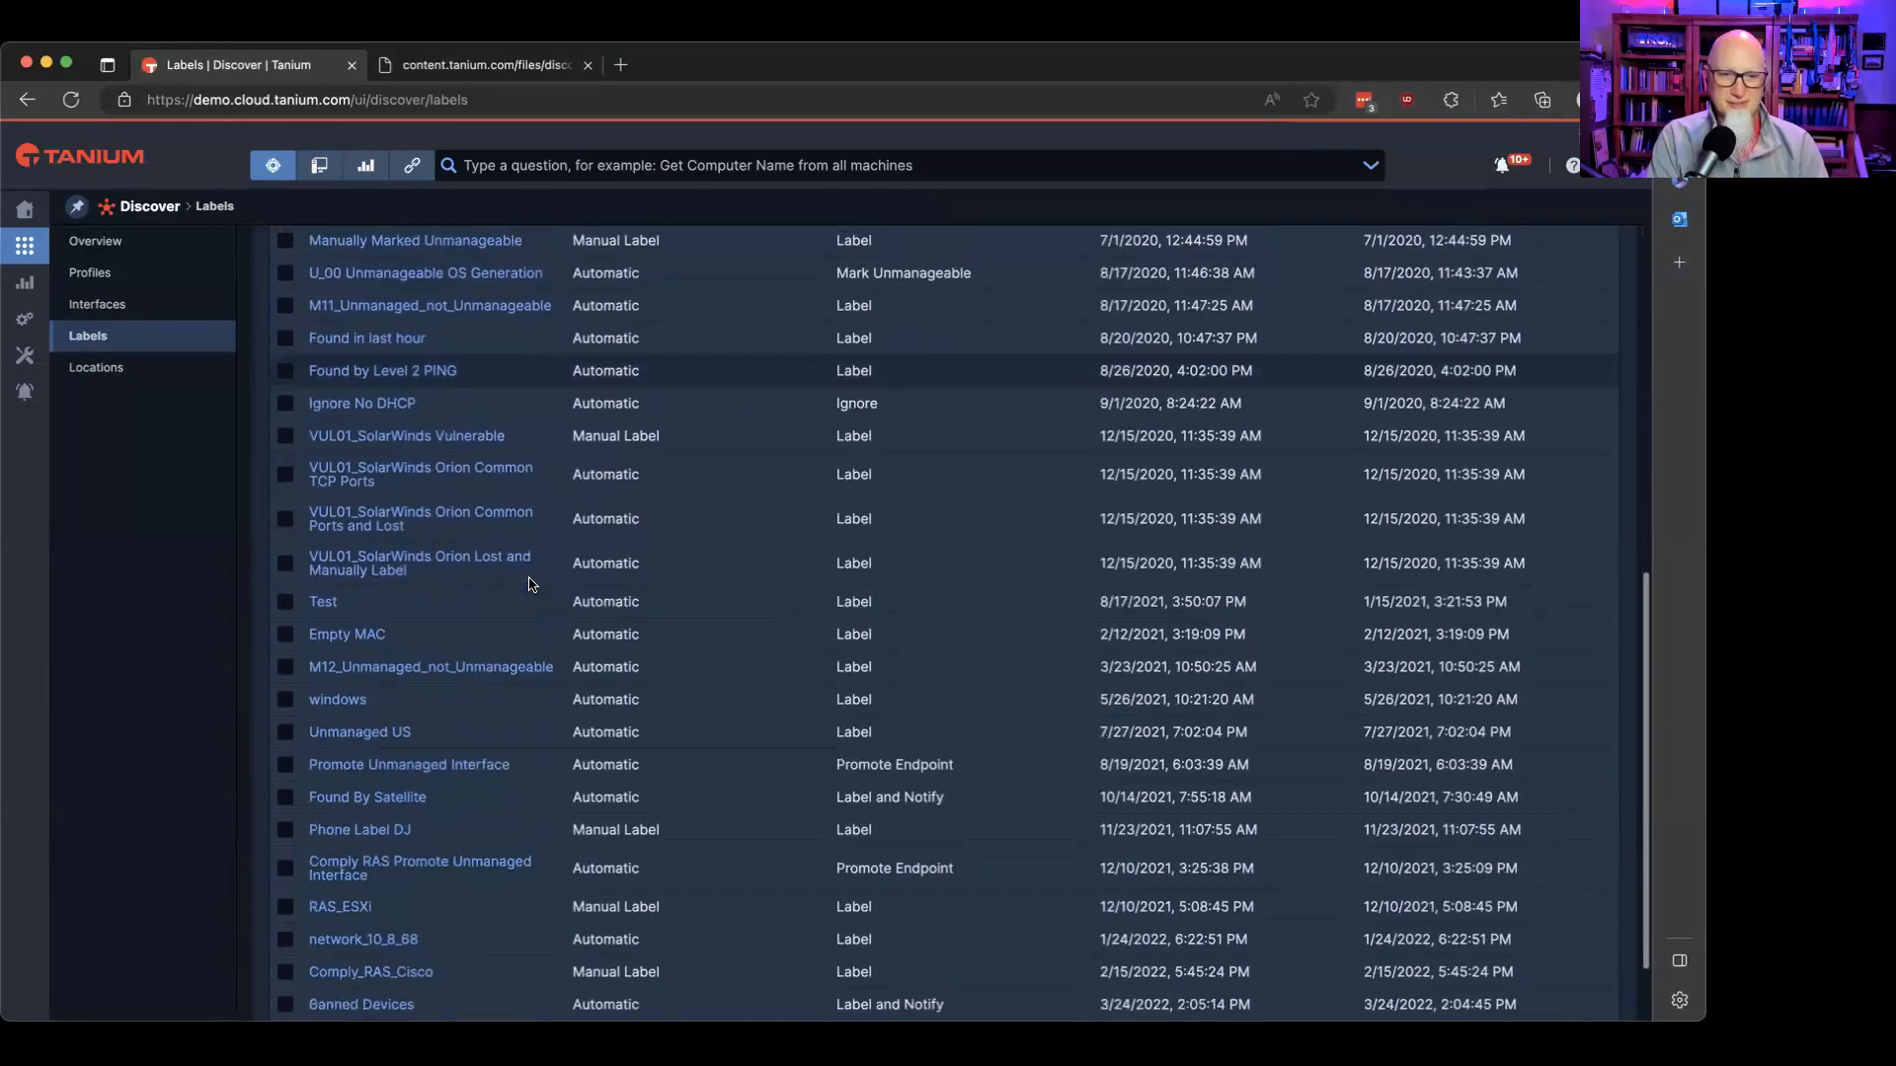
Examine the manual and automatic labels in the list and view the details of the VUL01_SolarWinds Vulnerable label
{"action": "scroll", "coordinate": [533, 584], "scroll_direction": "down", "scroll_amount": 3}
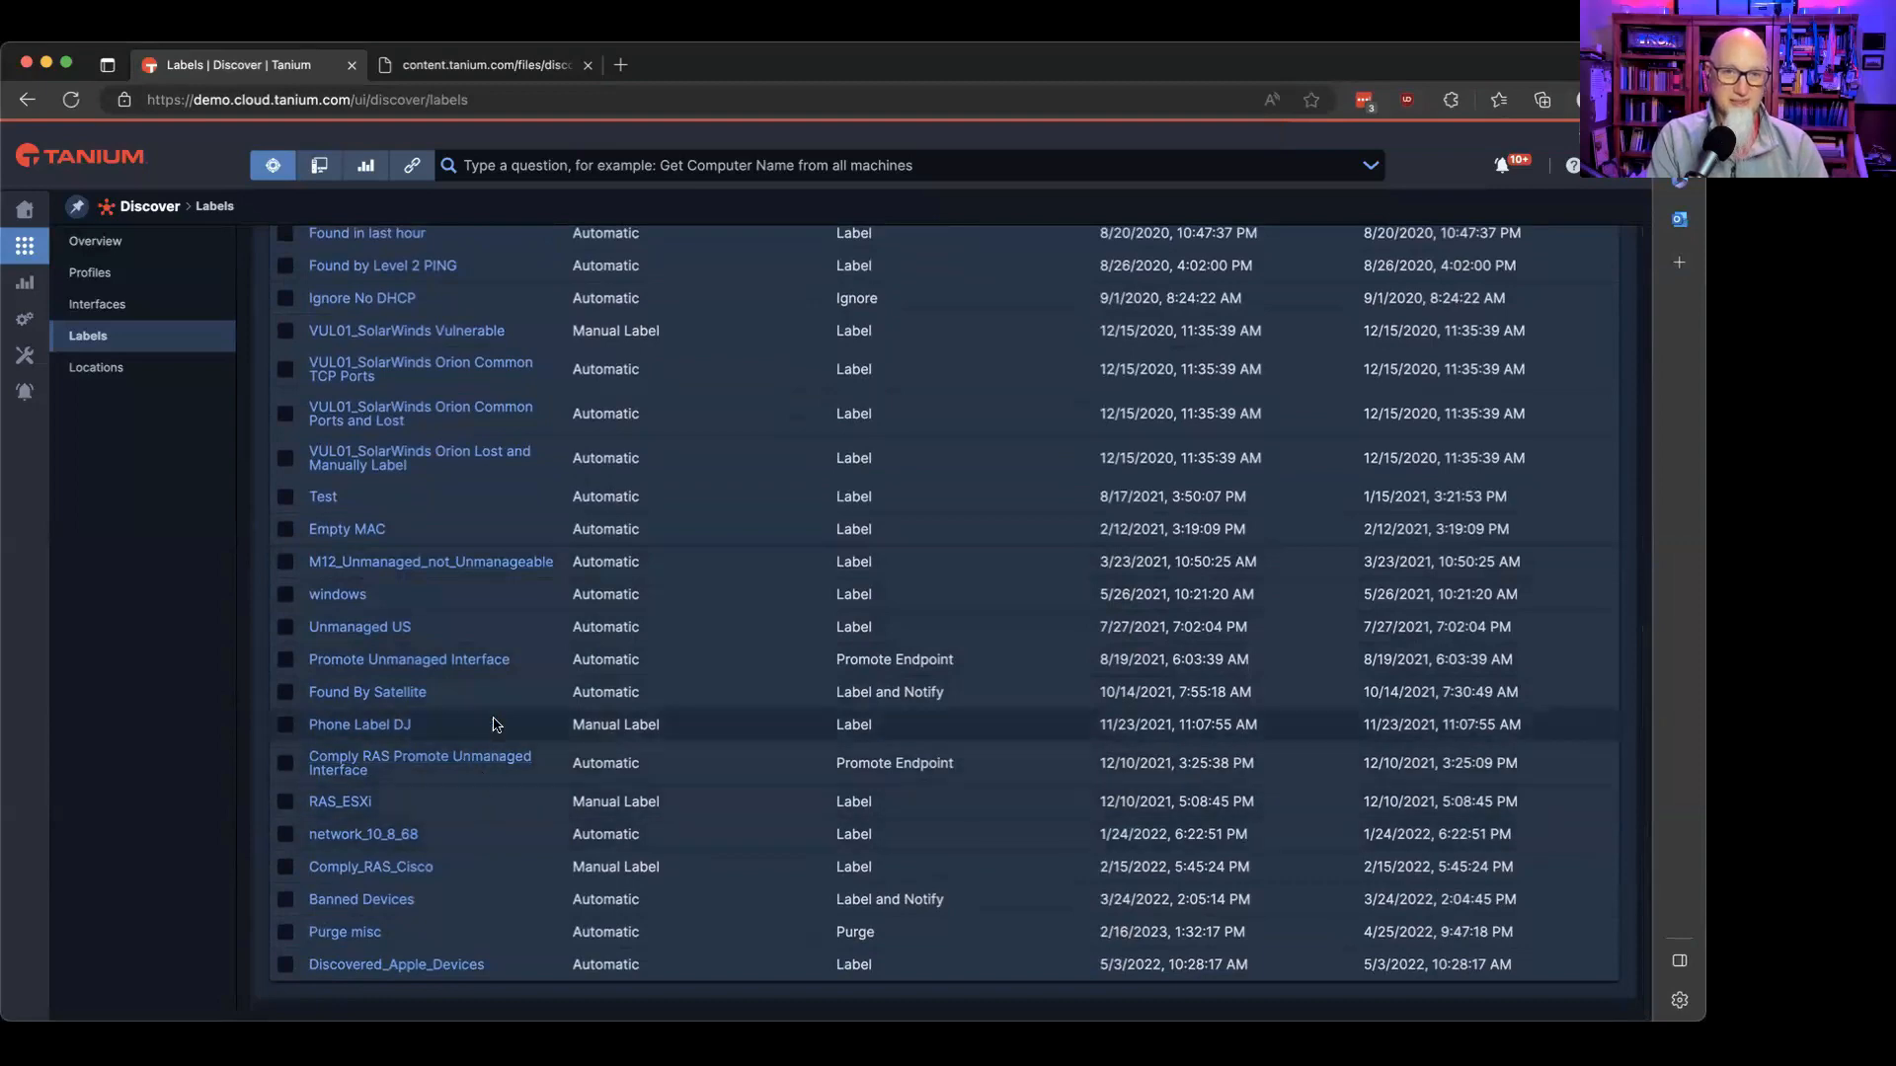
{"action": "scroll", "coordinate": [468, 535], "scroll_direction": "up", "scroll_amount": 1}
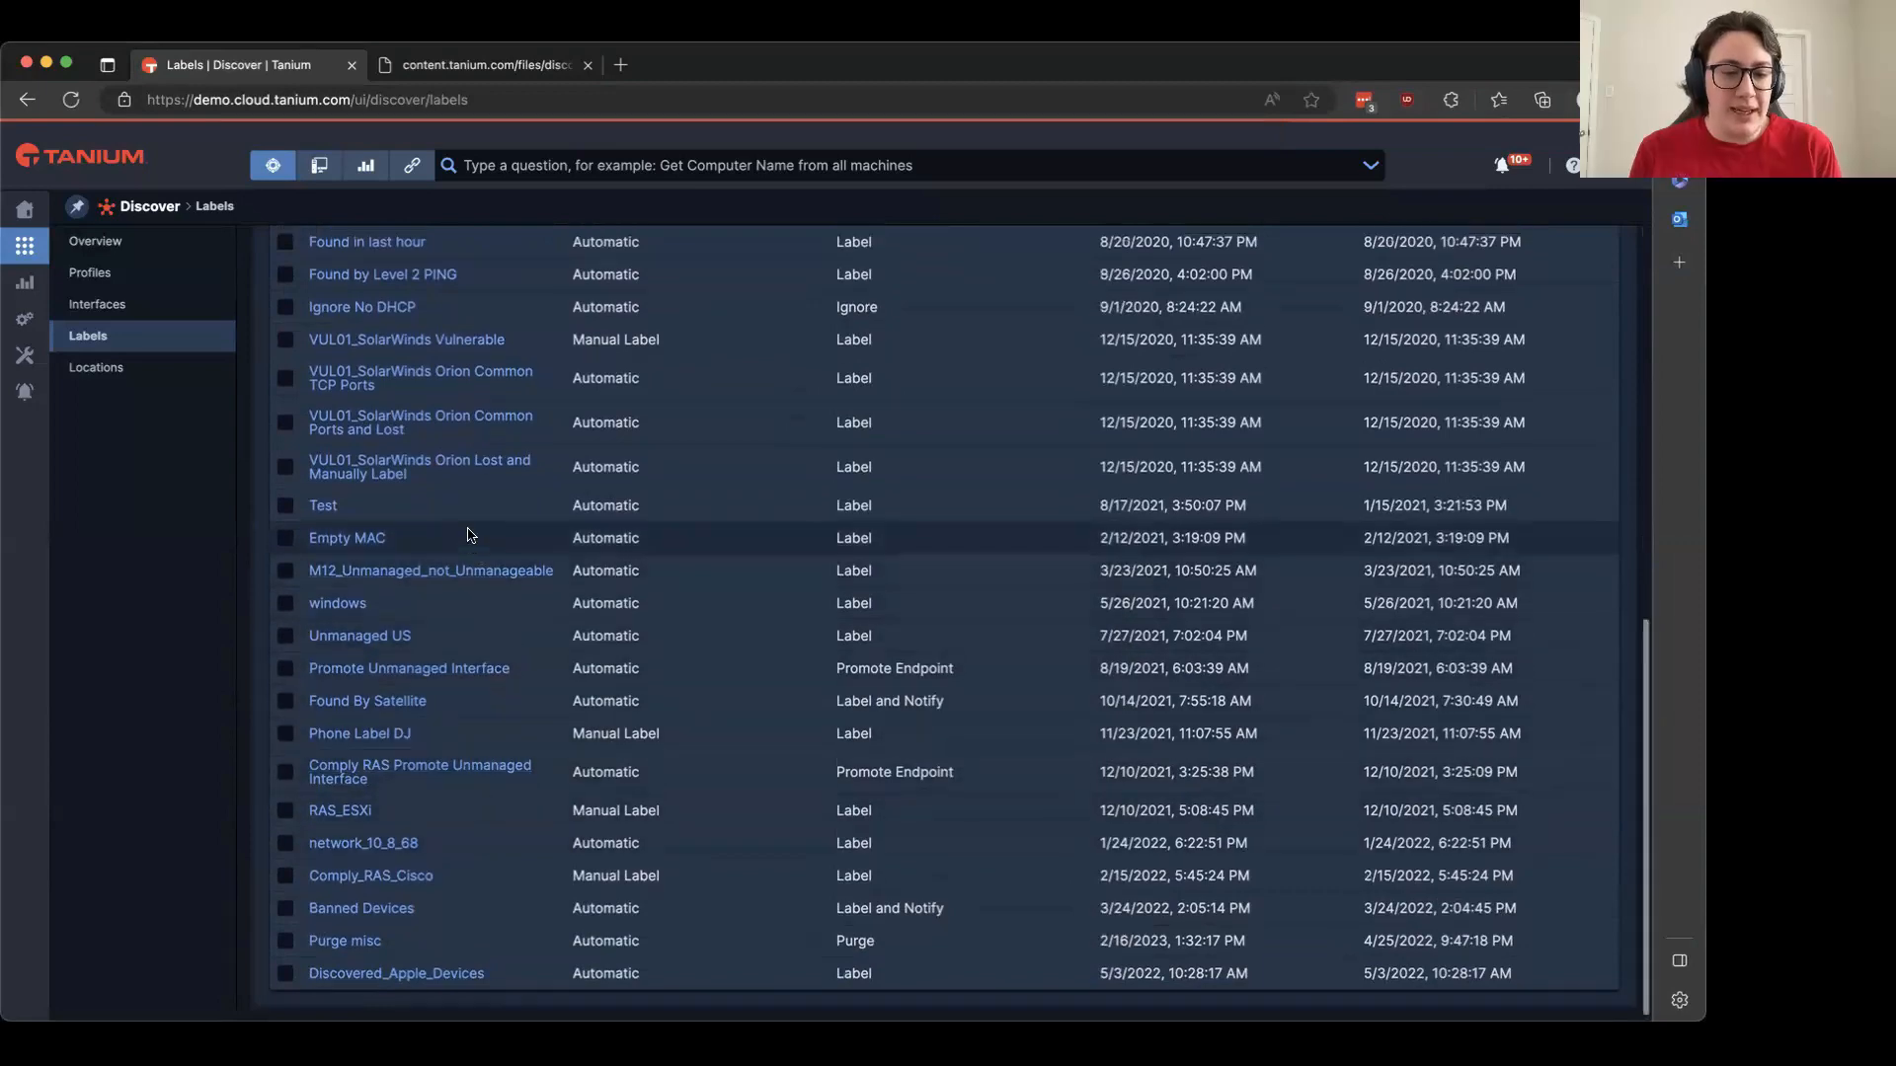
{"action": "scroll", "coordinate": [468, 535], "scroll_direction": "up", "scroll_amount": 5}
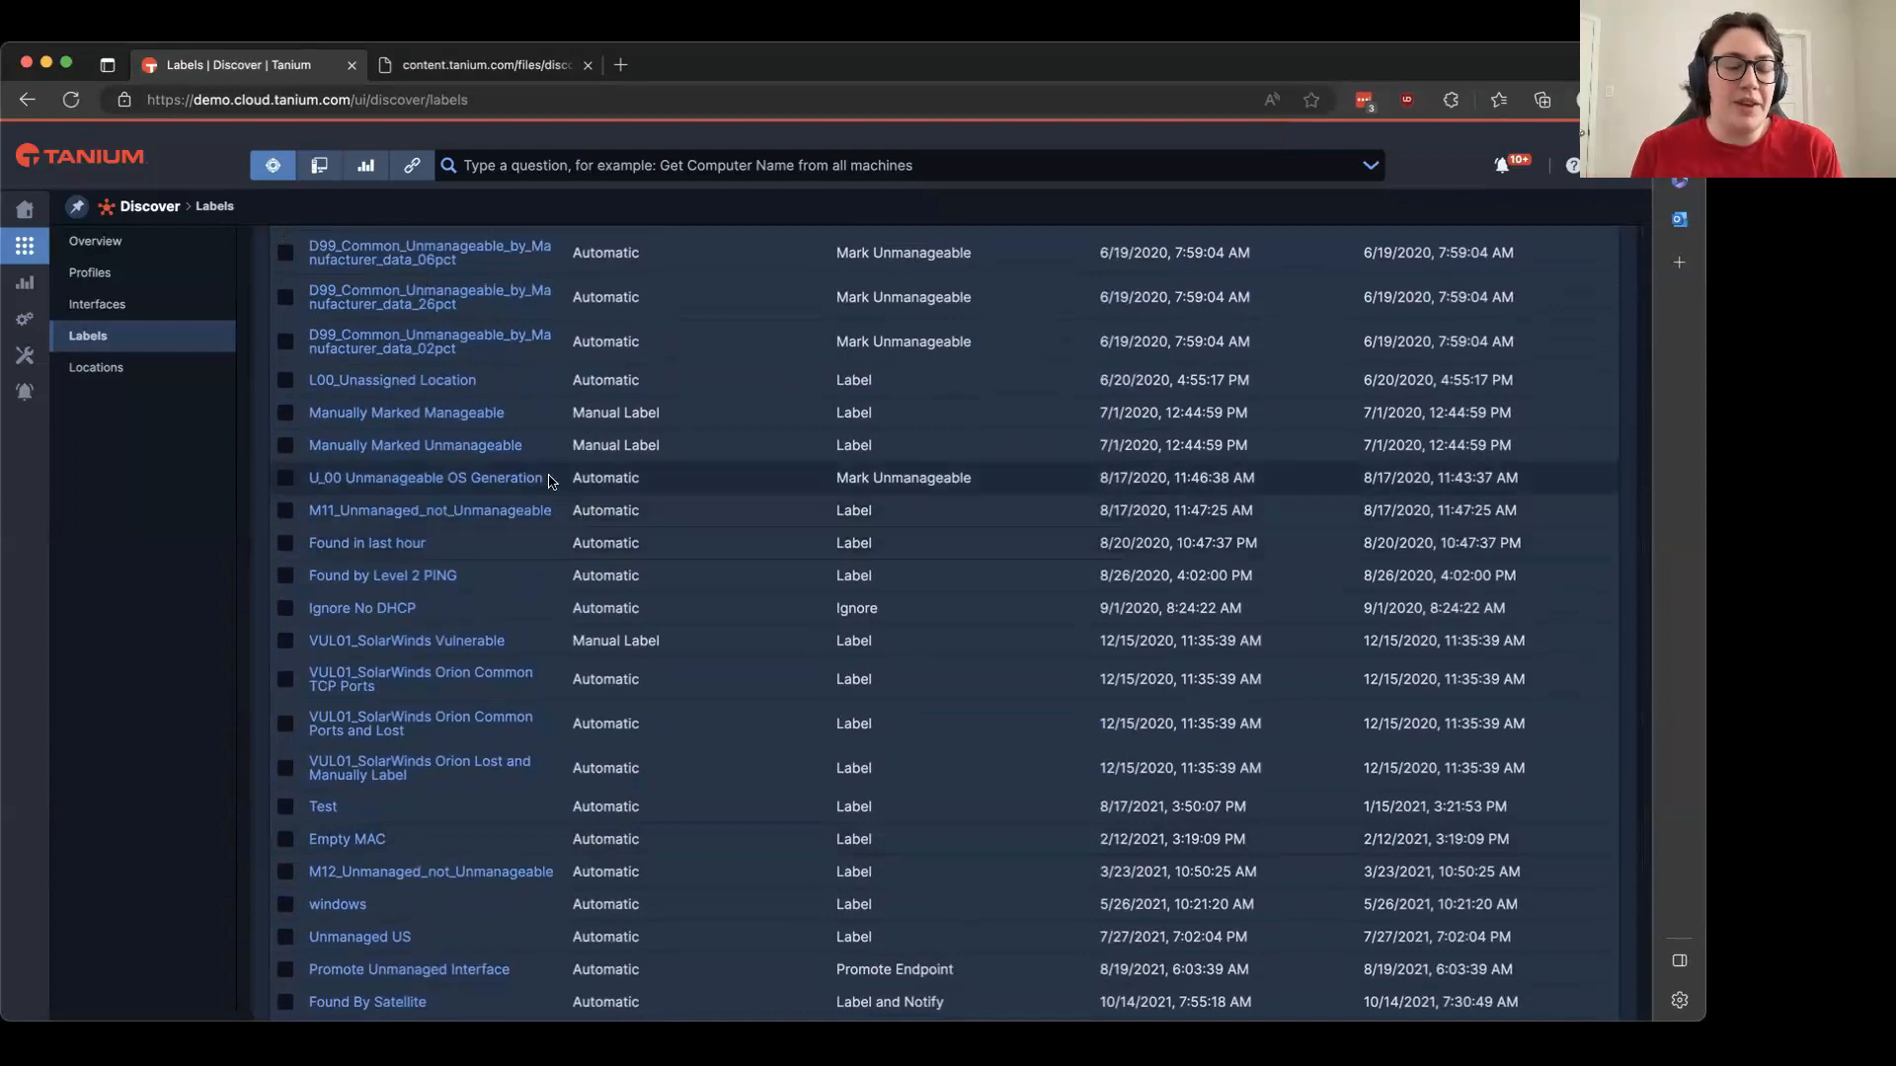
{"action": "scroll", "coordinate": [544, 543], "scroll_direction": "down", "scroll_amount": 2}
{"action": "scroll", "coordinate": [544, 543], "scroll_direction": "down", "scroll_amount": 3}
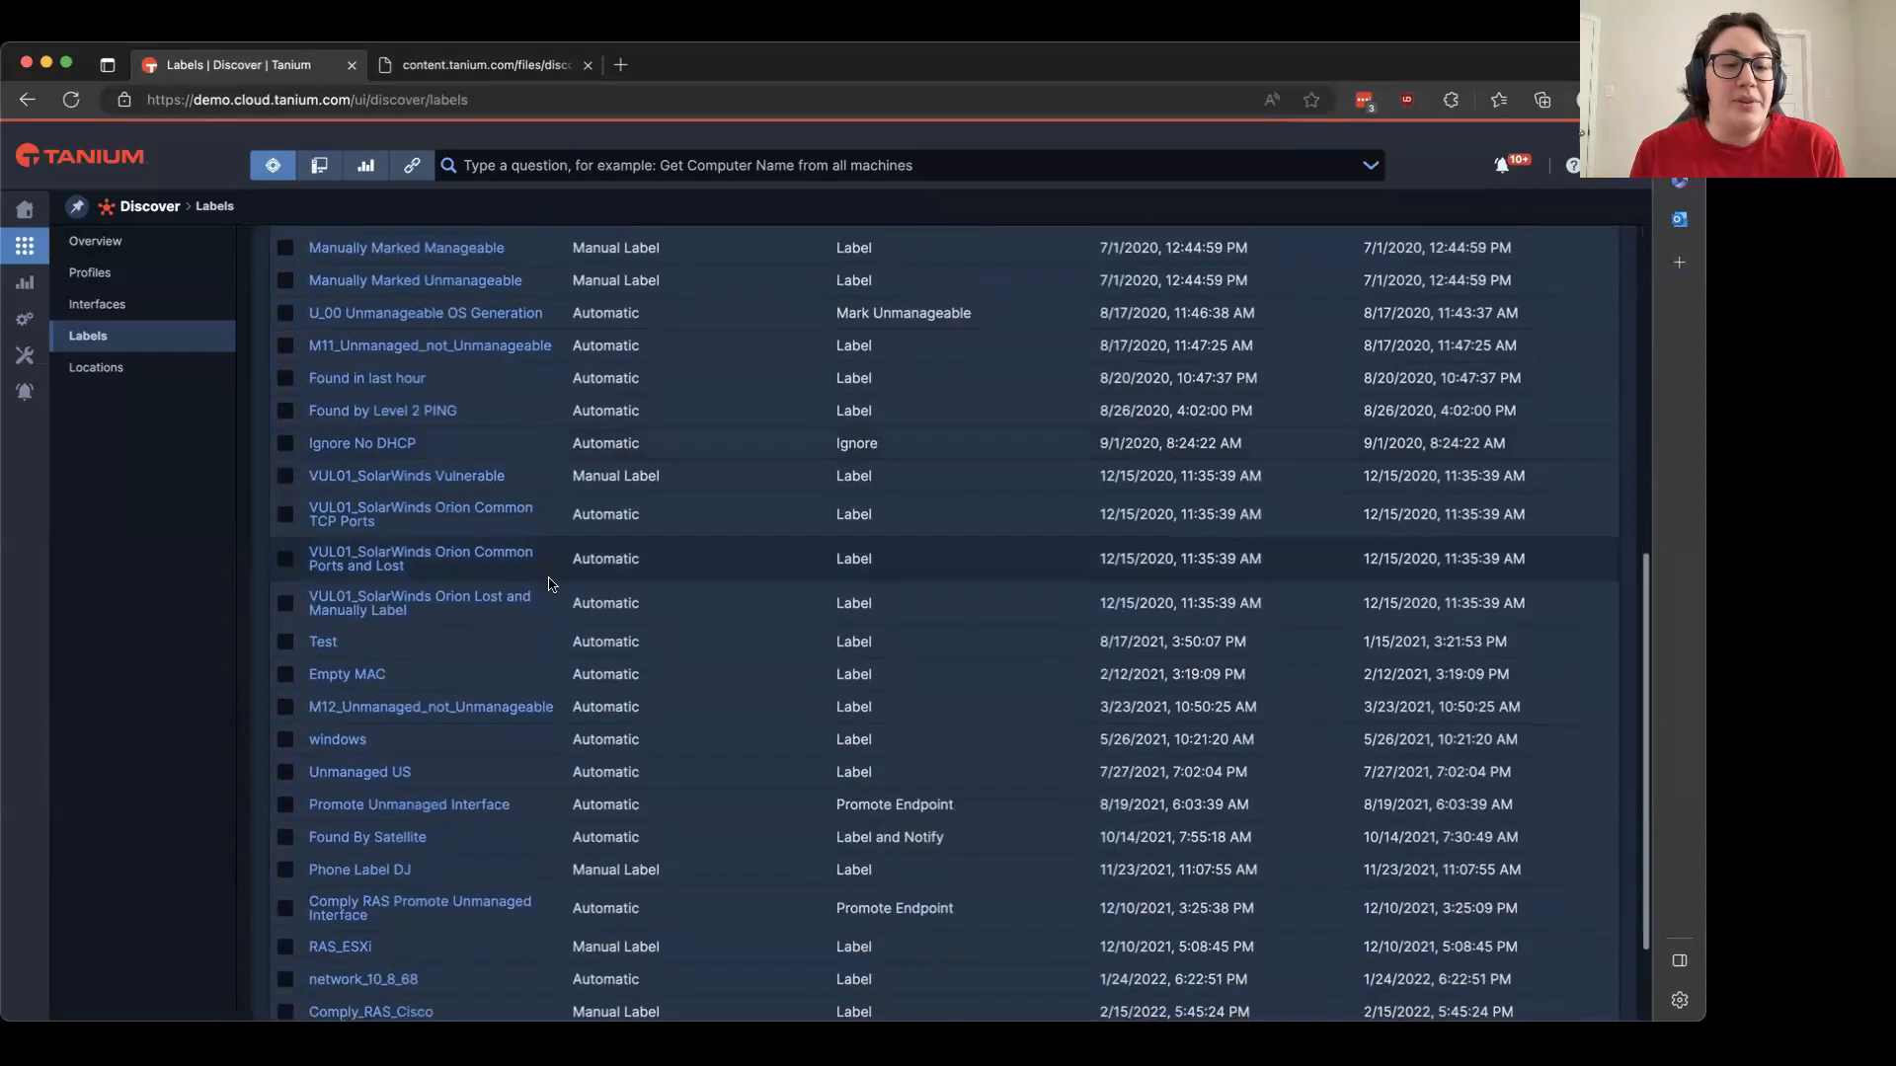
{"action": "left_click", "coordinate": [490, 480]}
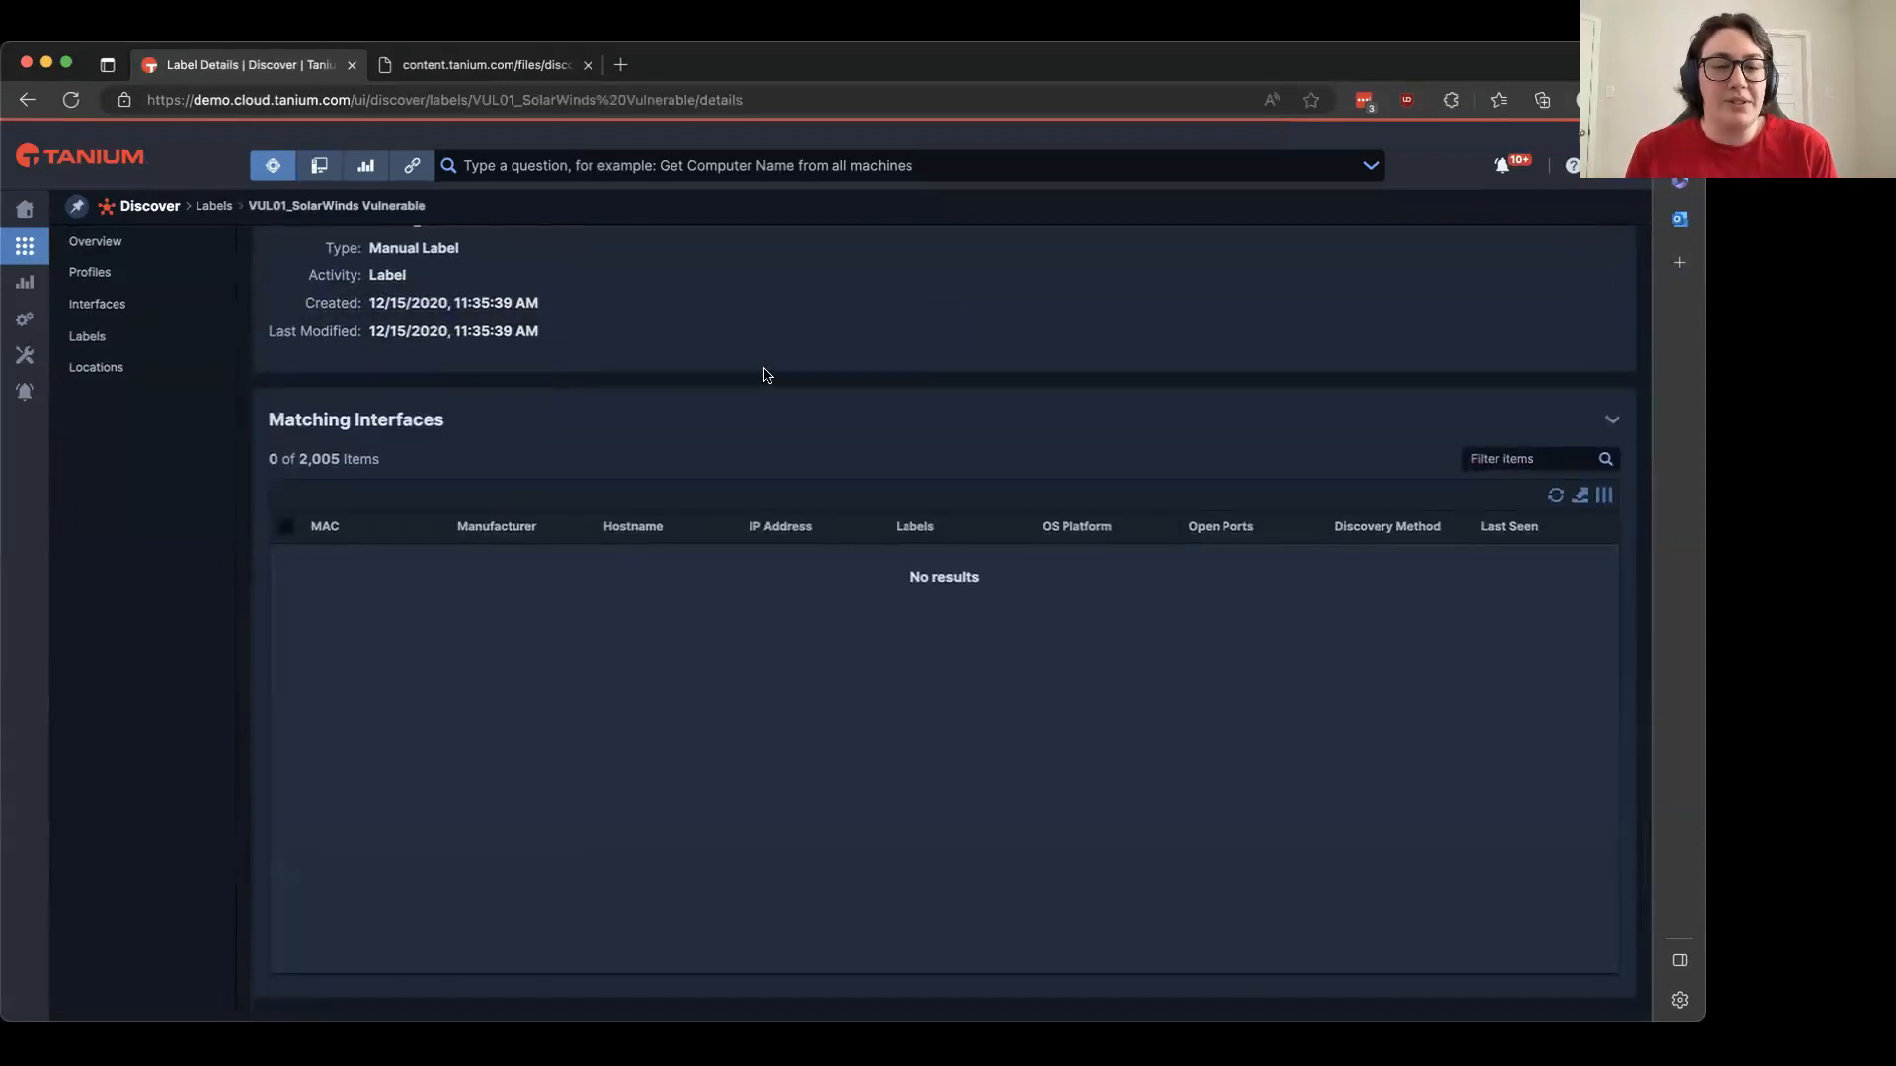
{"action": "scroll", "coordinate": [763, 376], "scroll_direction": "up", "scroll_amount": 3}
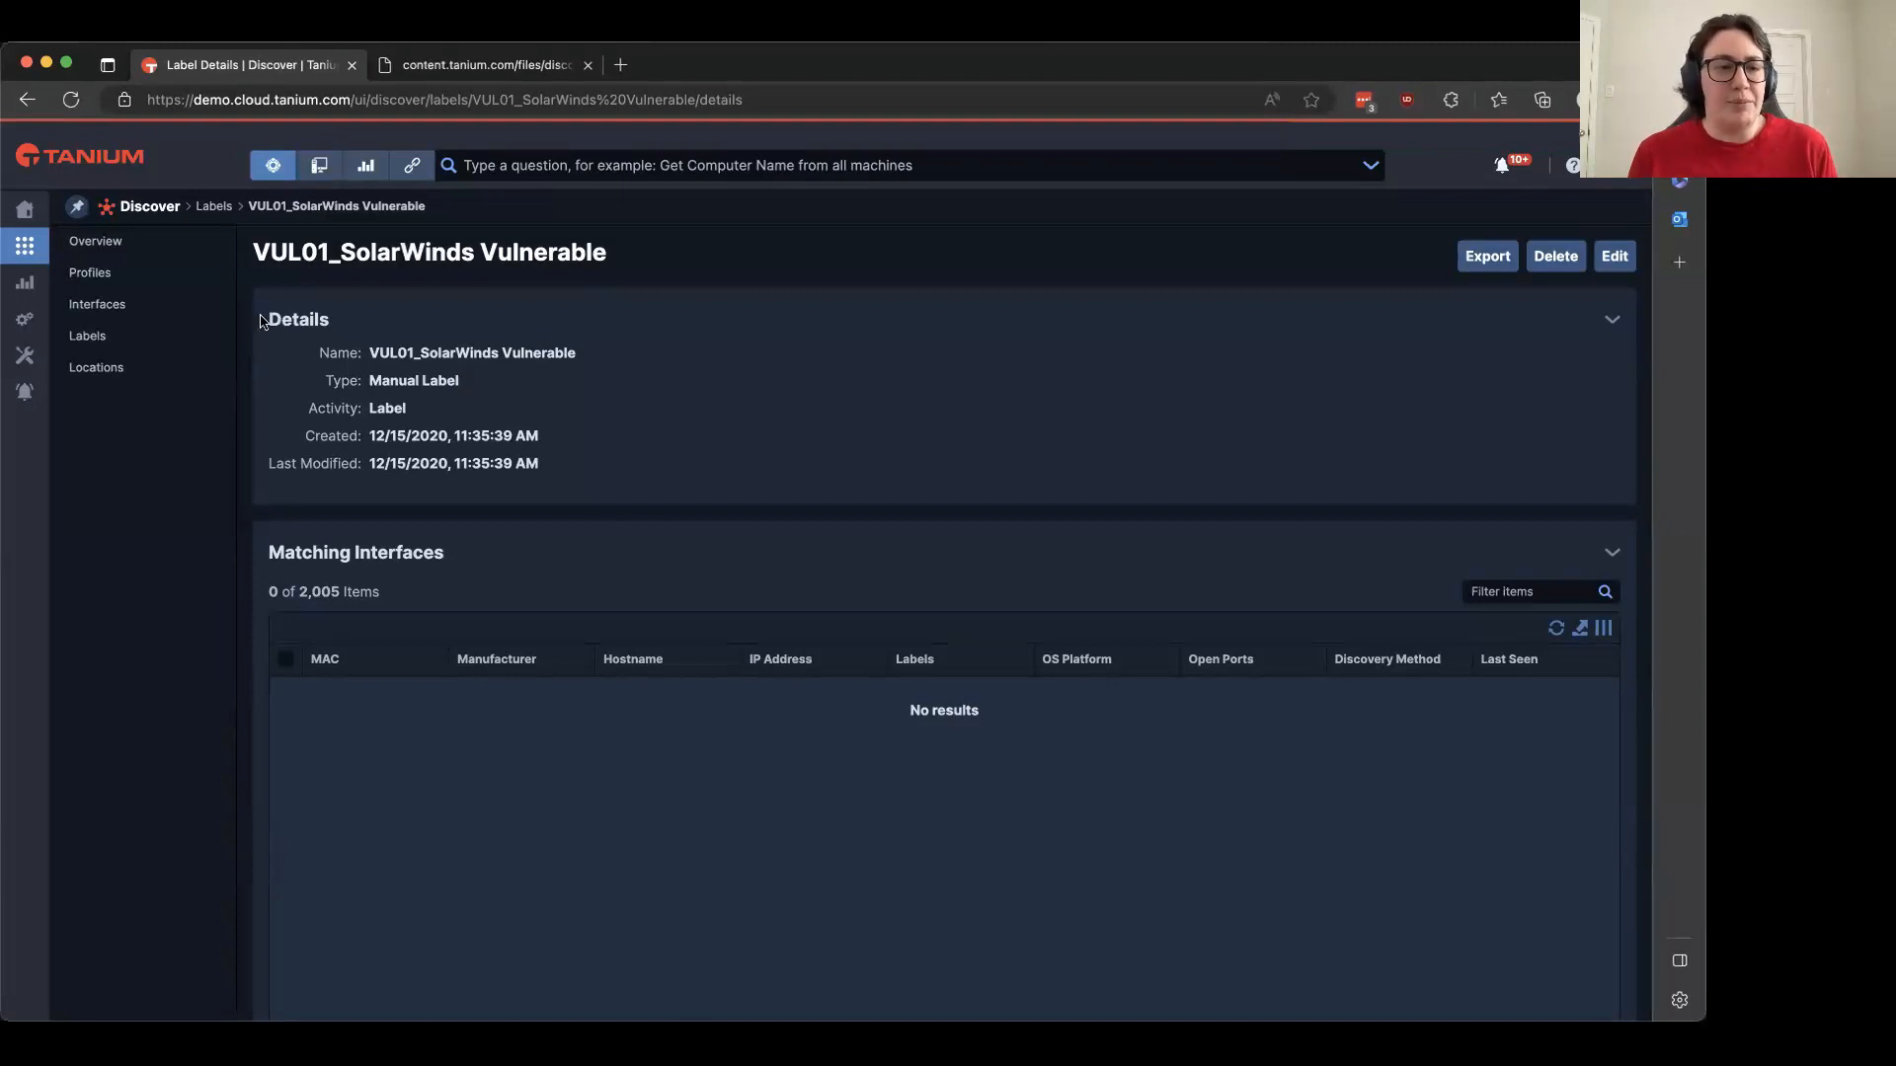
Return to the full labels list and review the types and activities of the labels
{"action": "left_click", "coordinate": [140, 335]}
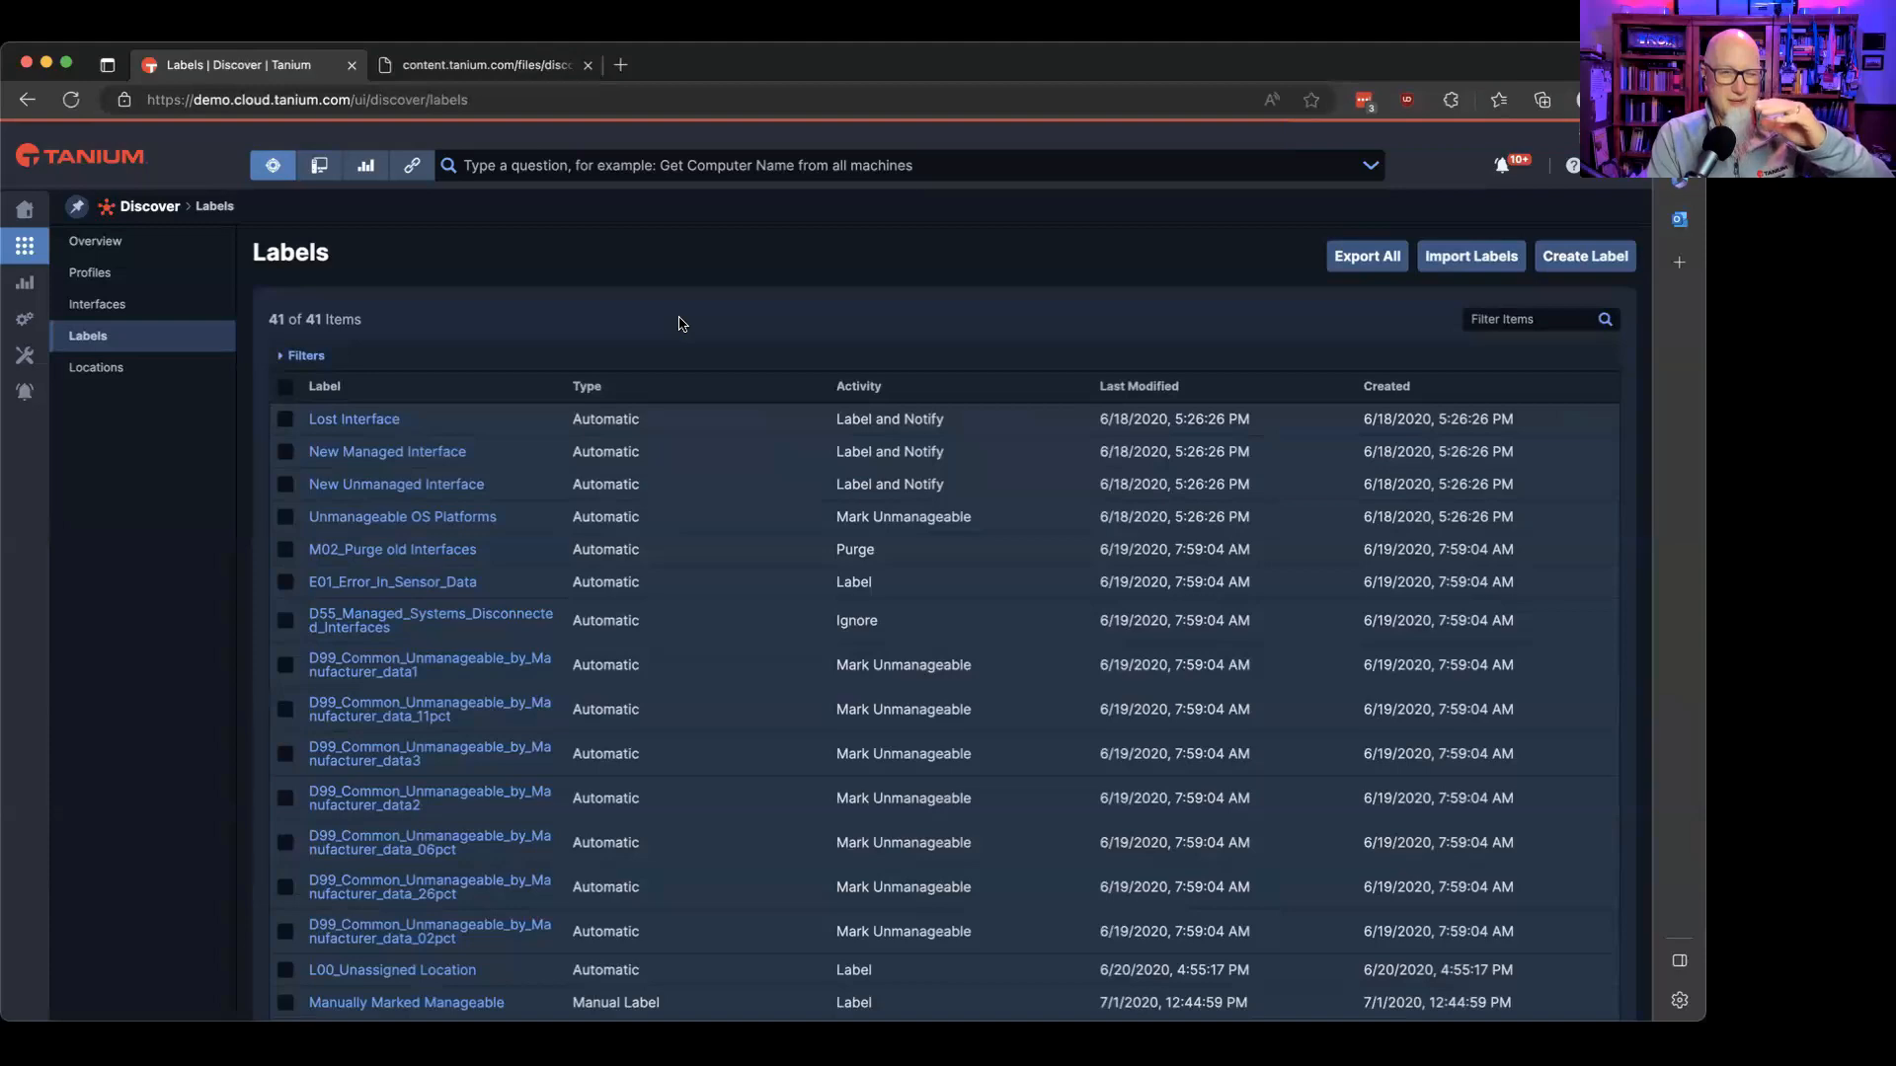
{"action": "scroll", "coordinate": [766, 500], "scroll_direction": "down", "scroll_amount": 7}
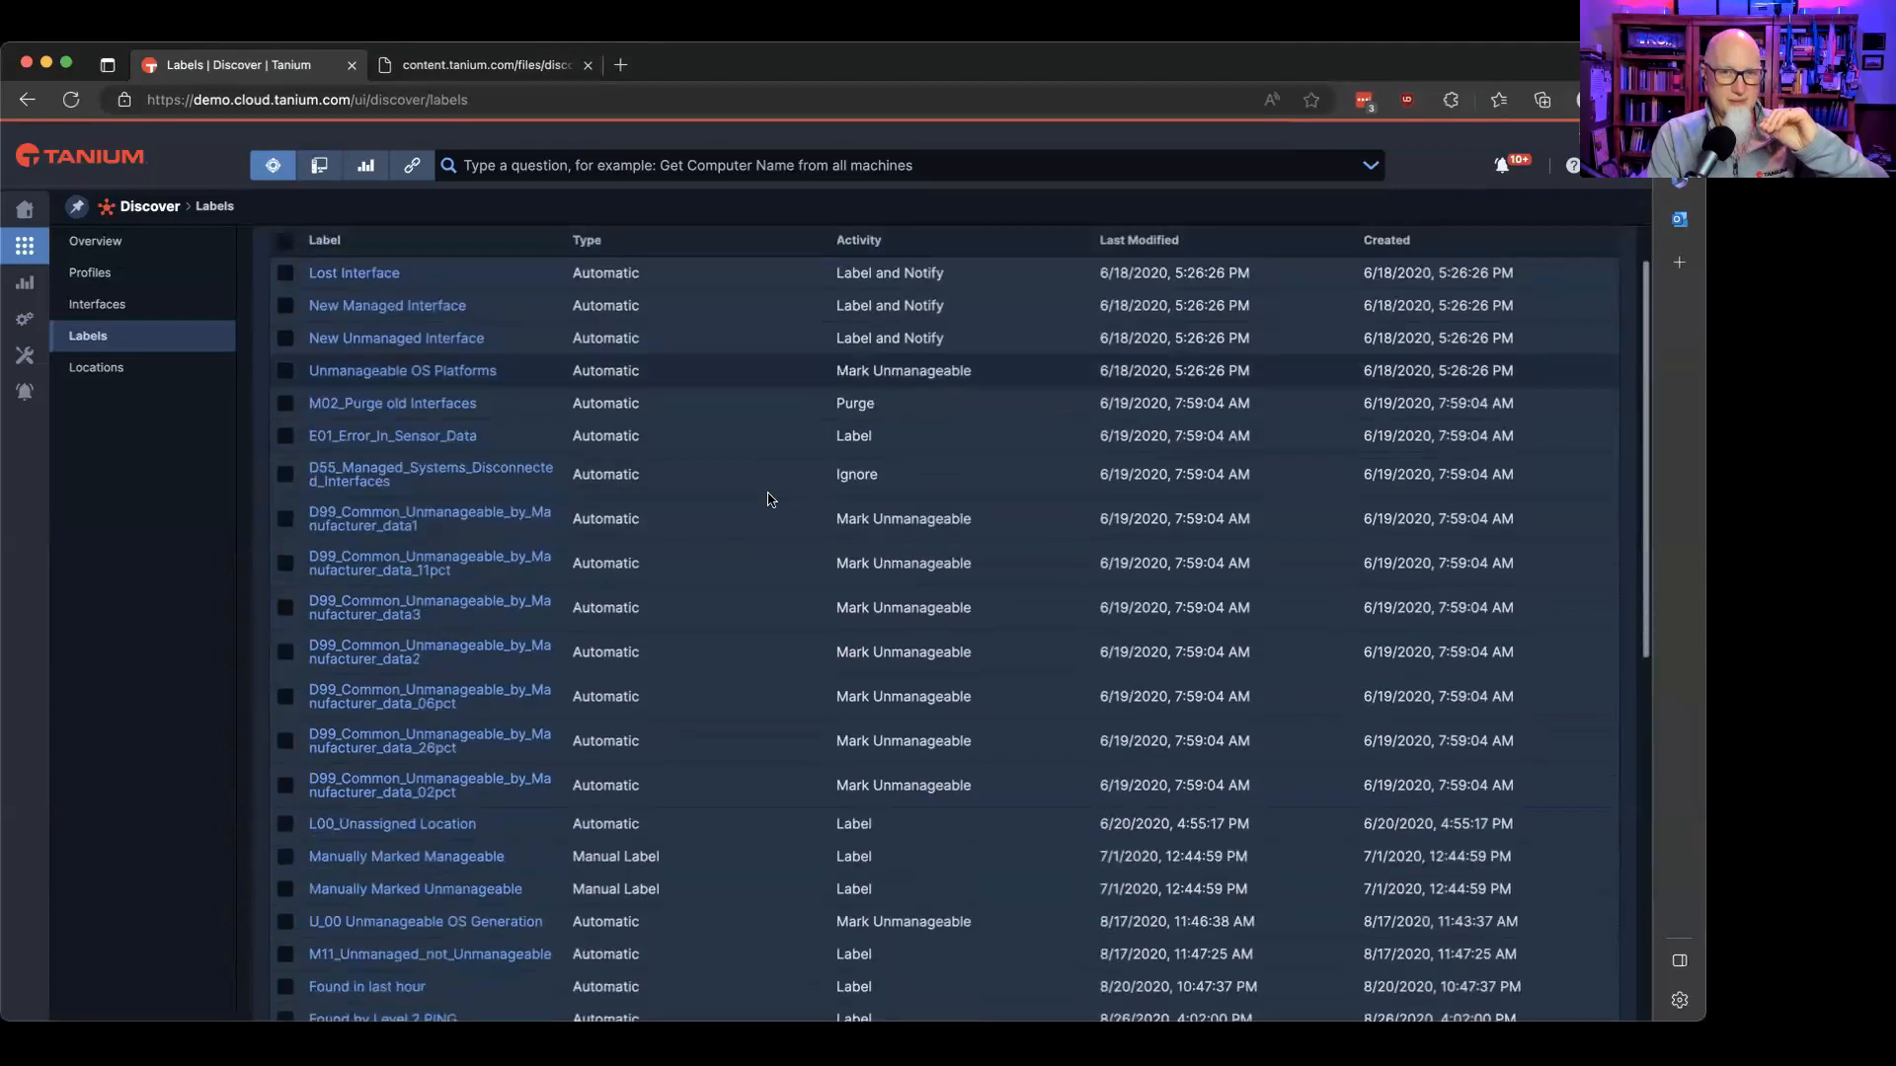
{"action": "scroll", "coordinate": [768, 499], "scroll_direction": "down", "scroll_amount": 2}
{"action": "scroll", "coordinate": [768, 499], "scroll_direction": "up", "scroll_amount": 10}
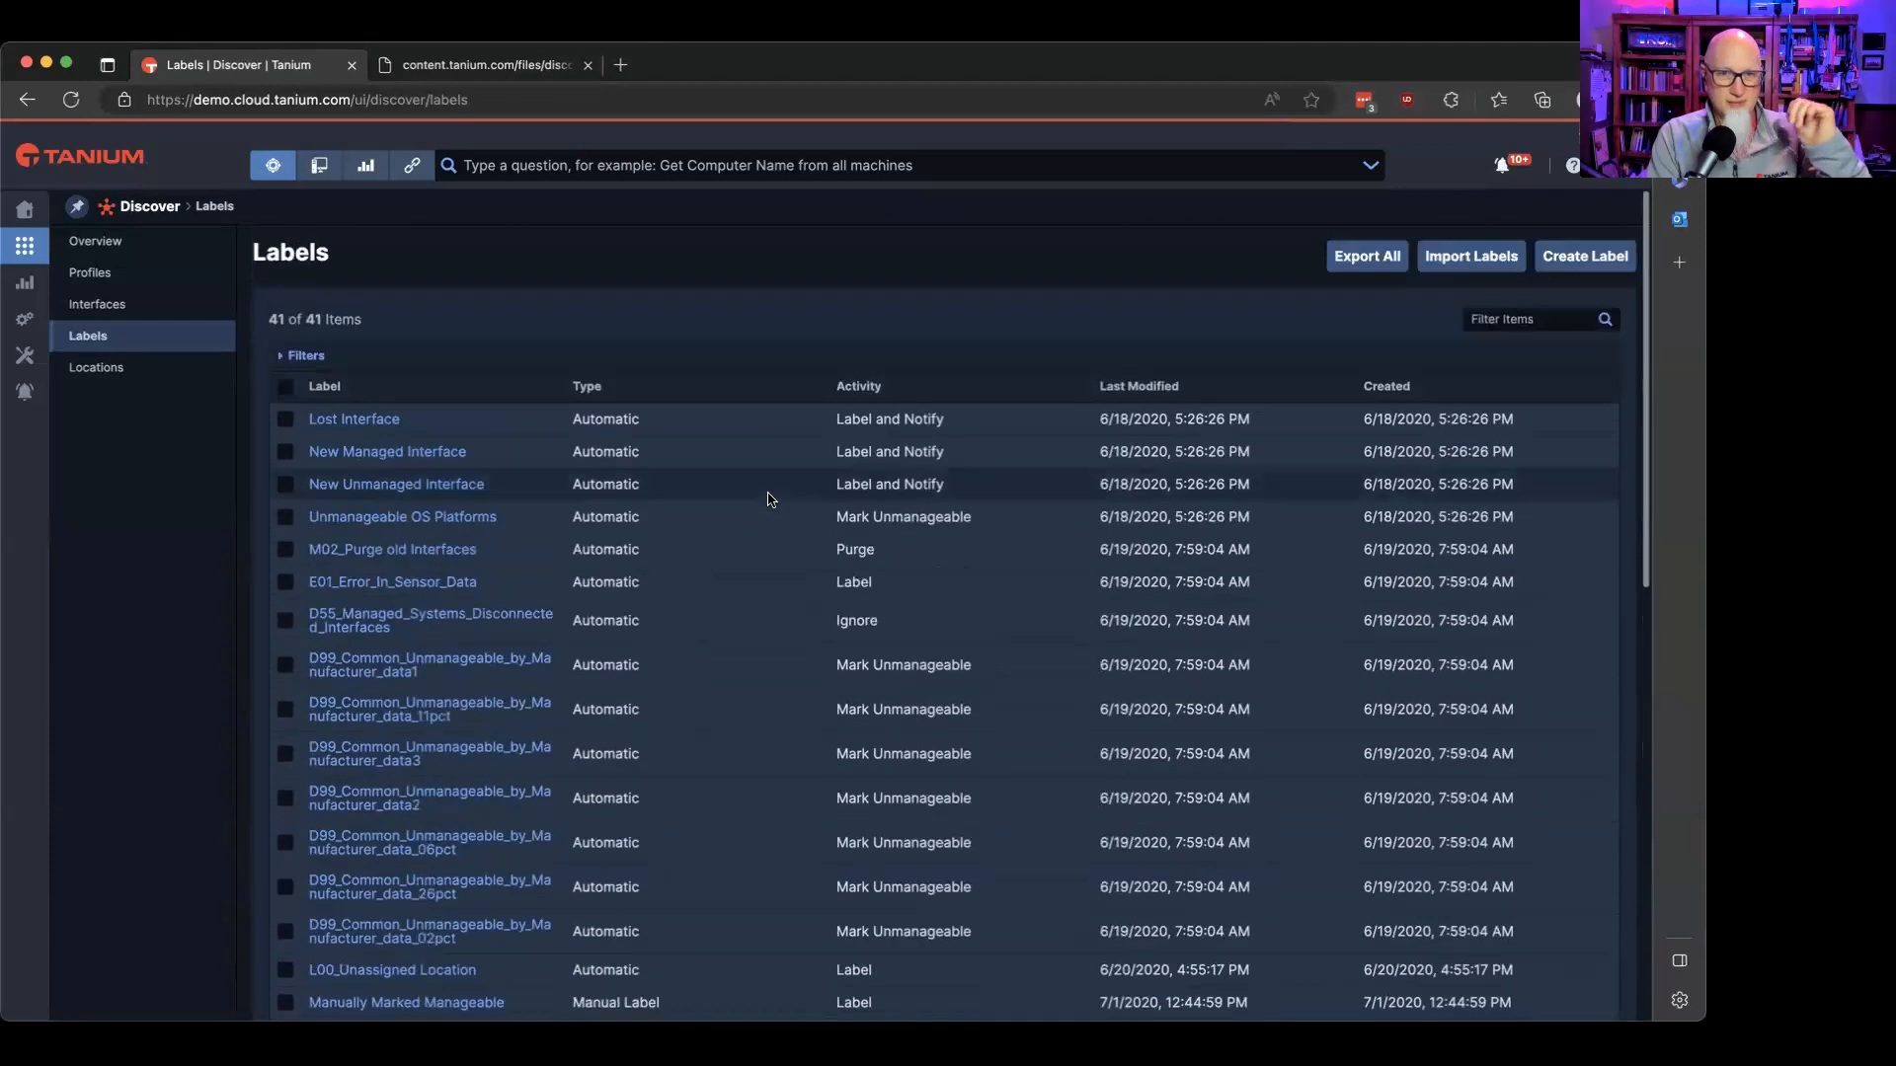
Start a new label, add a condition row and browse the attributes available for it
{"action": "left_click", "coordinate": [1584, 258]}
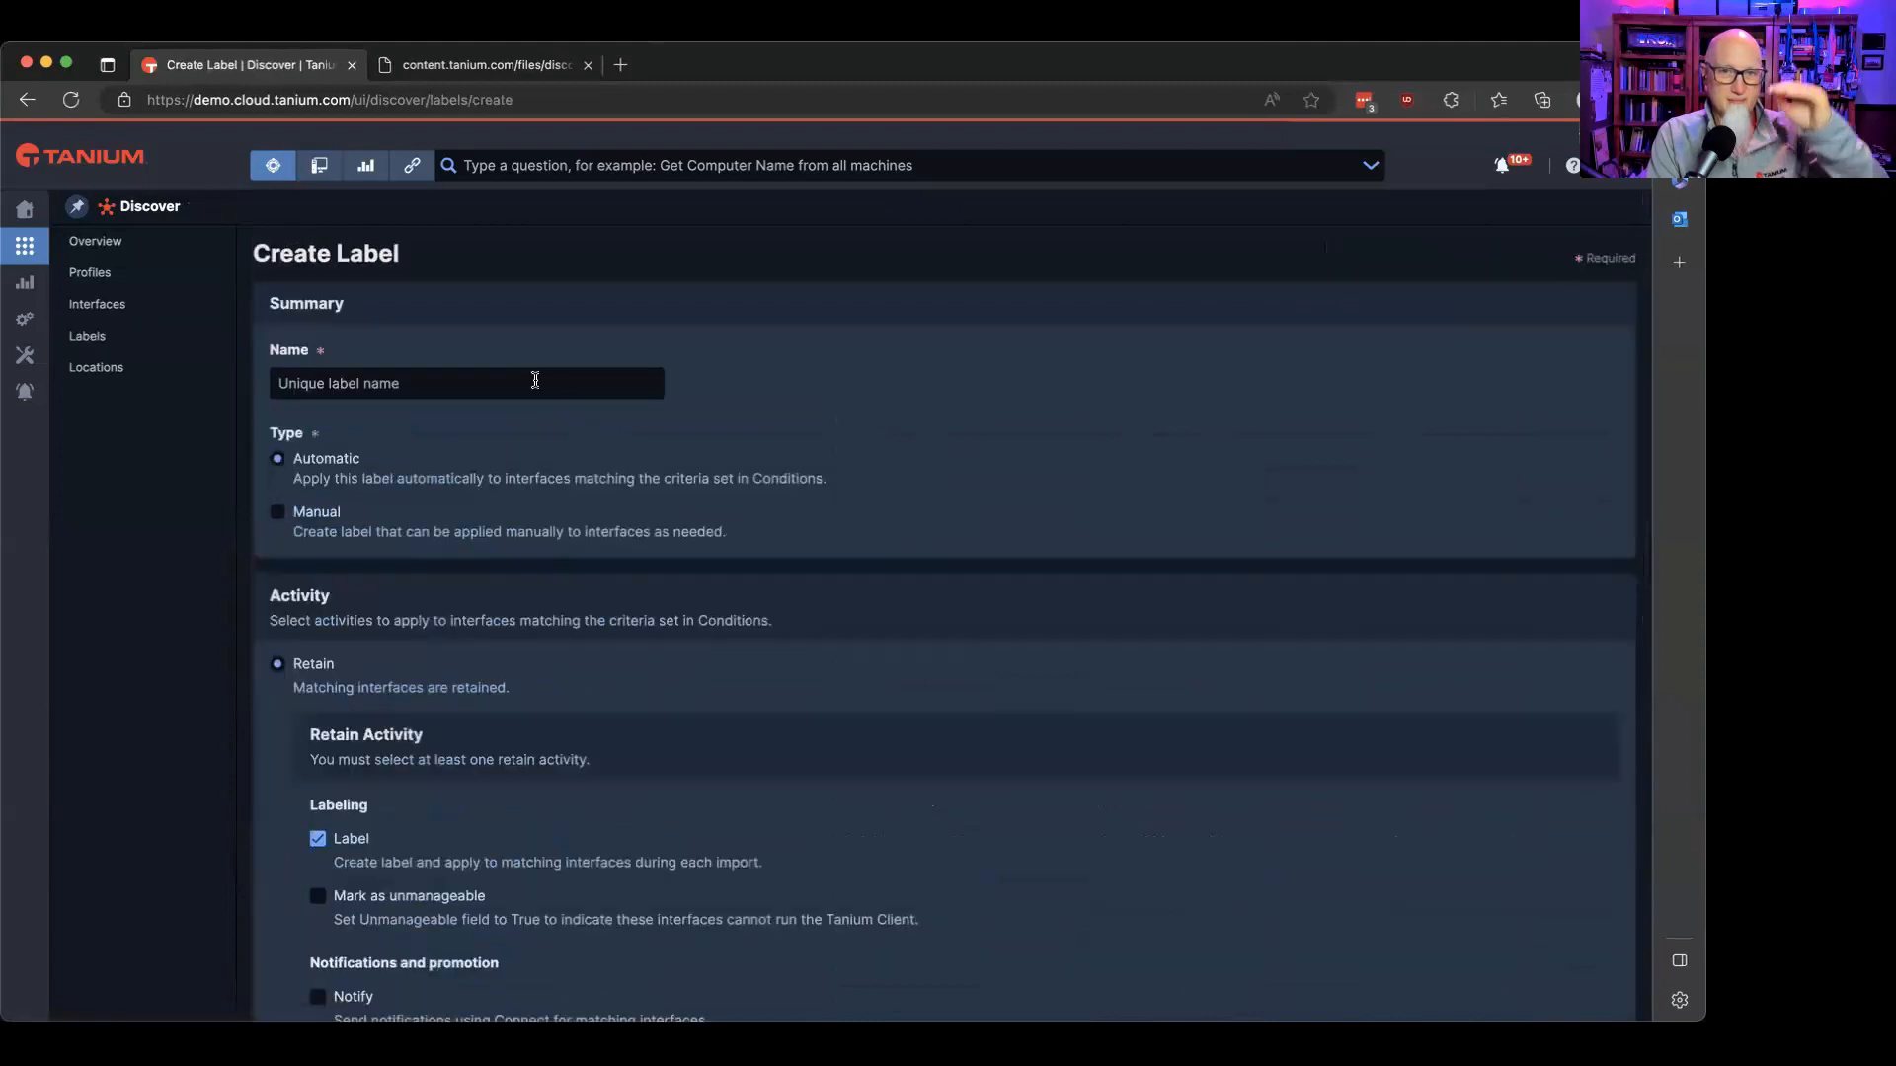
{"action": "scroll", "coordinate": [523, 543], "scroll_direction": "down", "scroll_amount": 4}
{"action": "scroll", "coordinate": [520, 546], "scroll_direction": "down", "scroll_amount": 6}
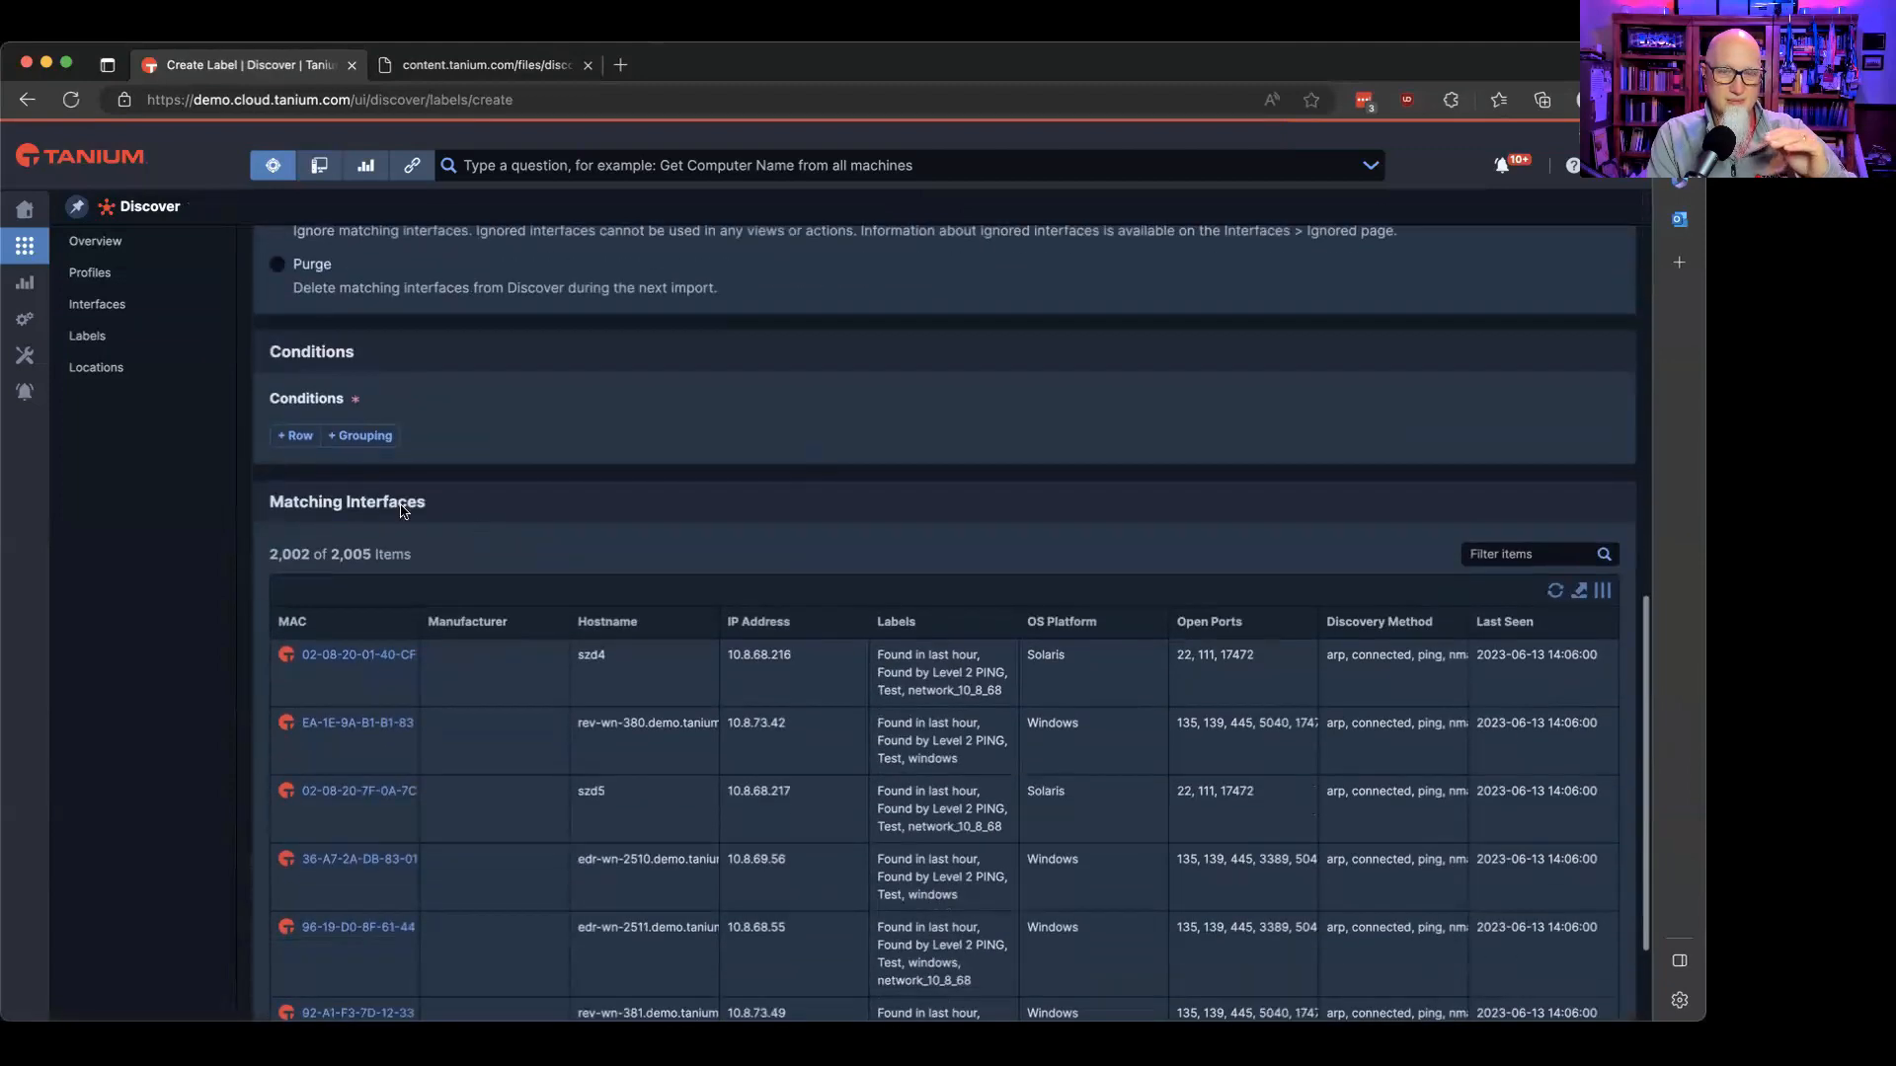
{"action": "left_click", "coordinate": [300, 444]}
{"action": "left_click", "coordinate": [393, 434]}
{"action": "scroll", "coordinate": [449, 573], "scroll_direction": "down", "scroll_amount": 5}
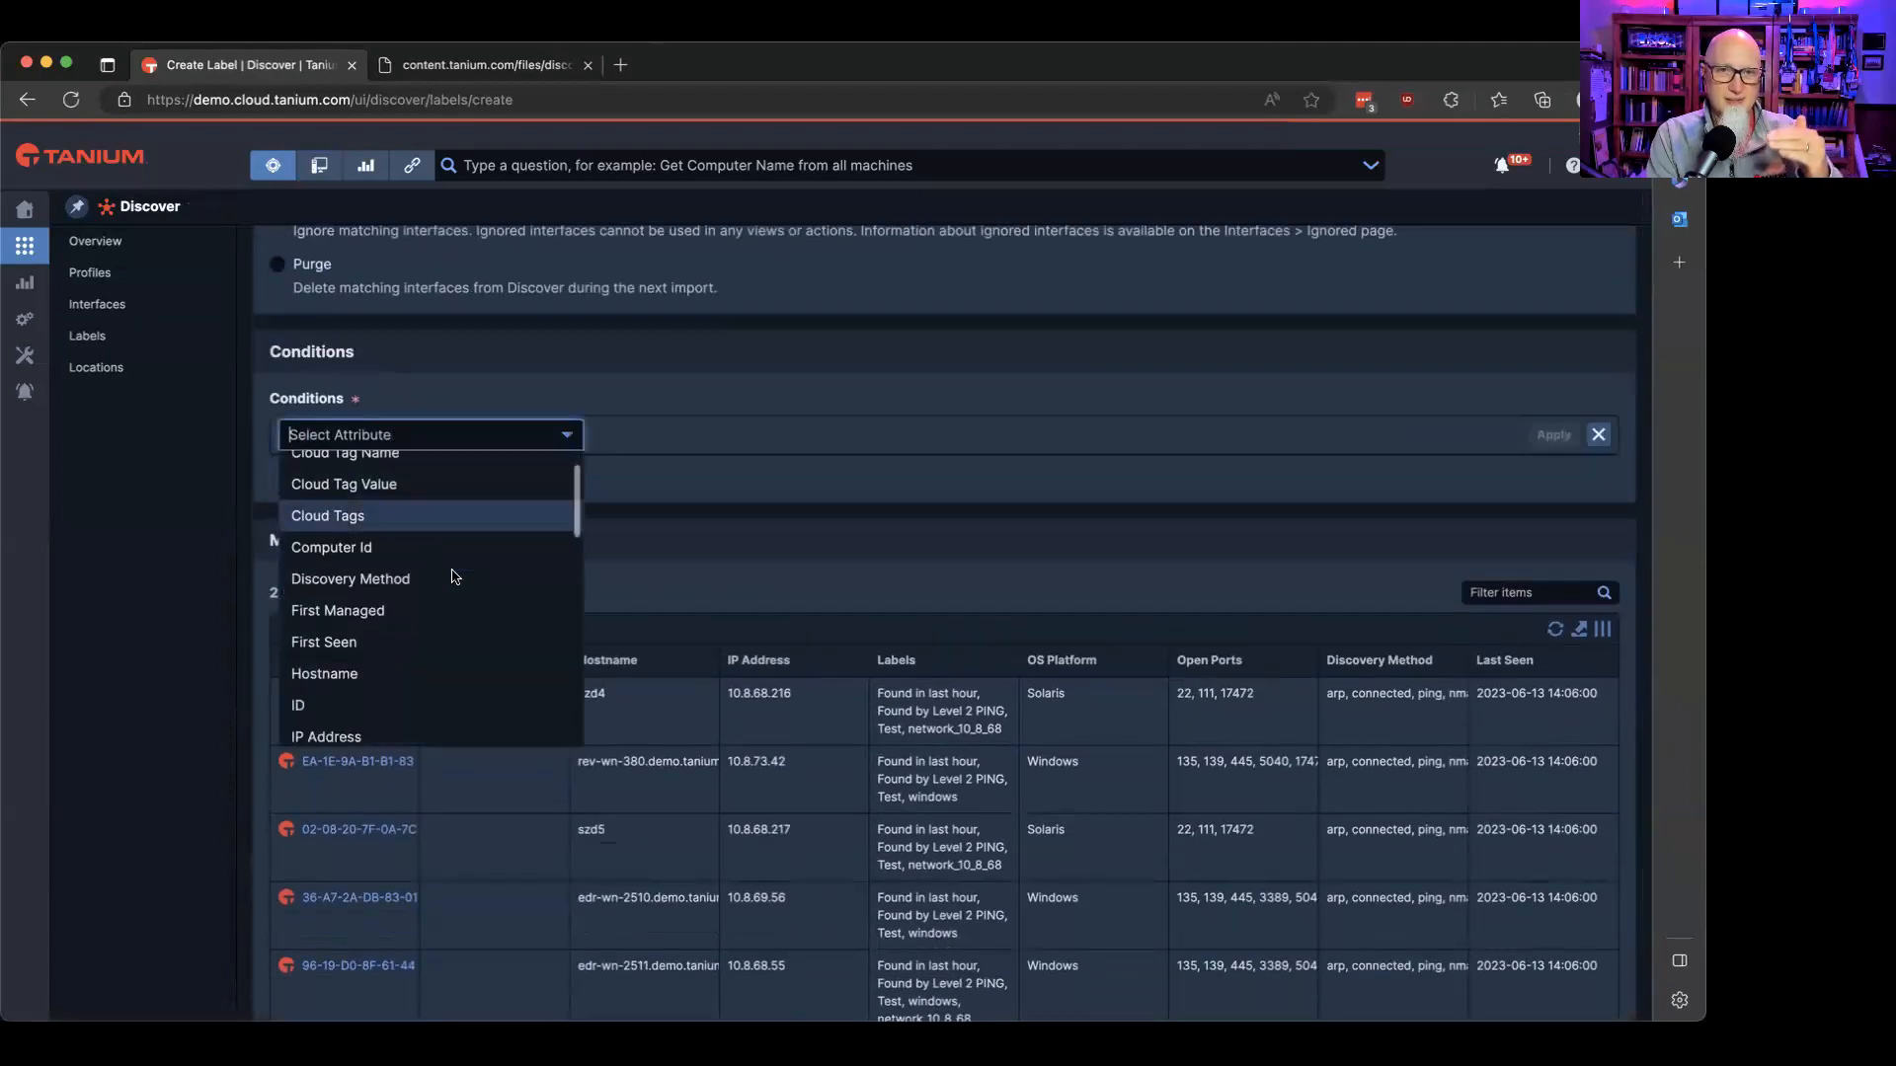
{"action": "scroll", "coordinate": [454, 582], "scroll_direction": "down", "scroll_amount": 4}
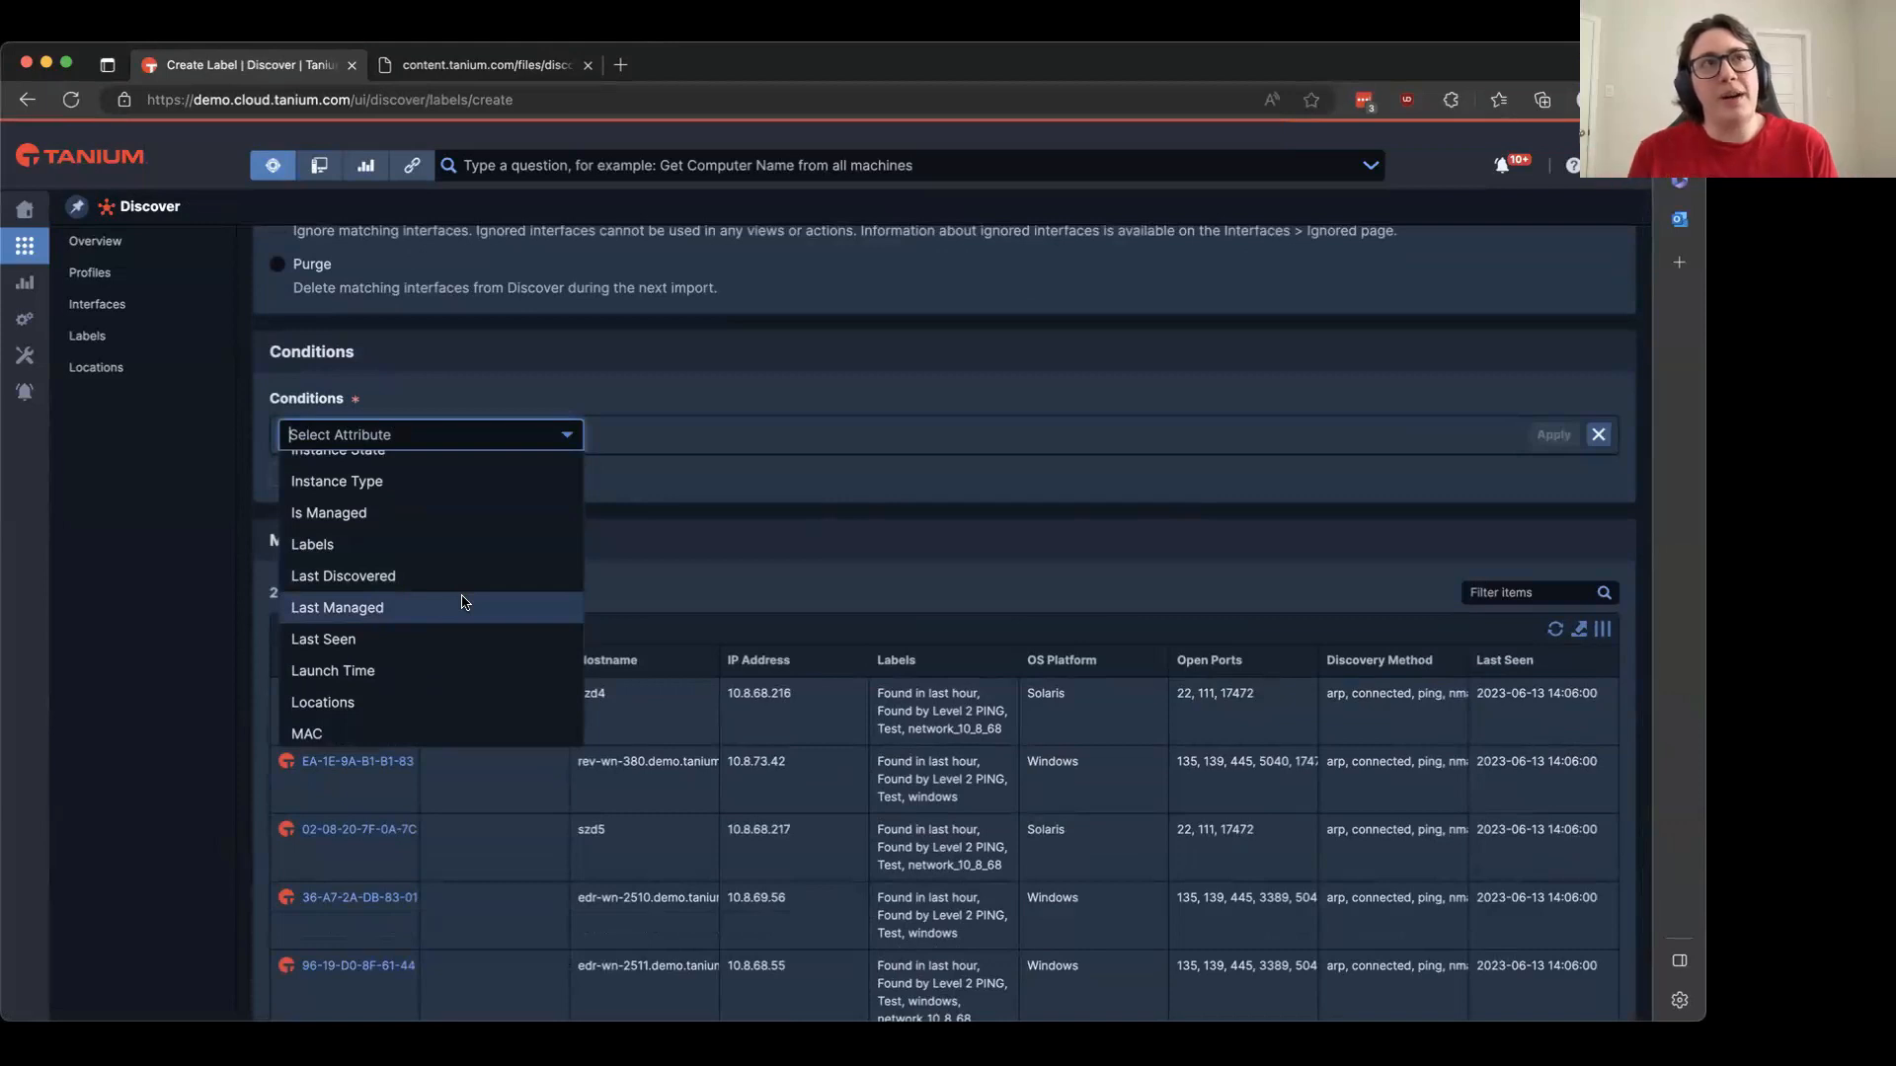
Leave the new label unsaved, select the first interface in the Interfaces details and view the manual labels that can be added
{"action": "left_click", "coordinate": [155, 312]}
{"action": "left_click", "coordinate": [155, 312]}
{"action": "scroll", "coordinate": [496, 542], "scroll_direction": "down", "scroll_amount": 5}
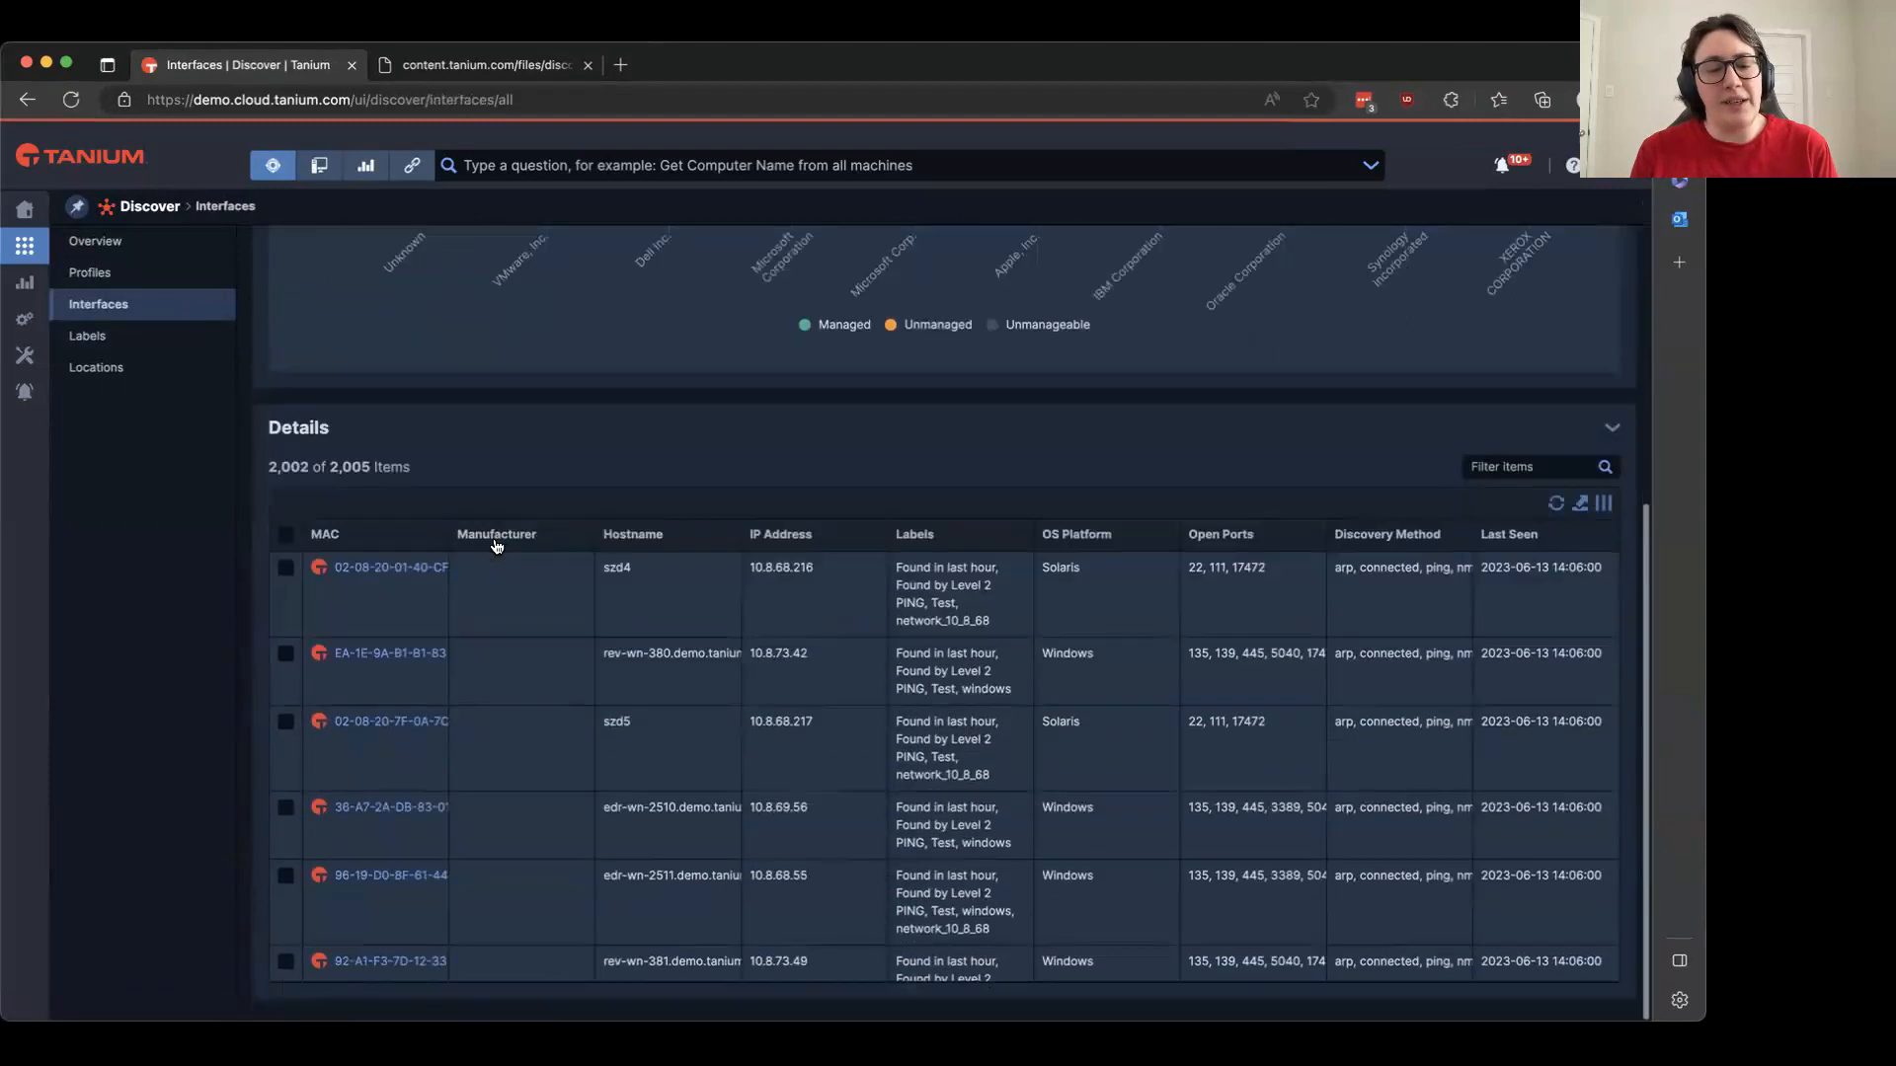
{"action": "left_click", "coordinate": [286, 567]}
{"action": "left_click", "coordinate": [583, 466]}
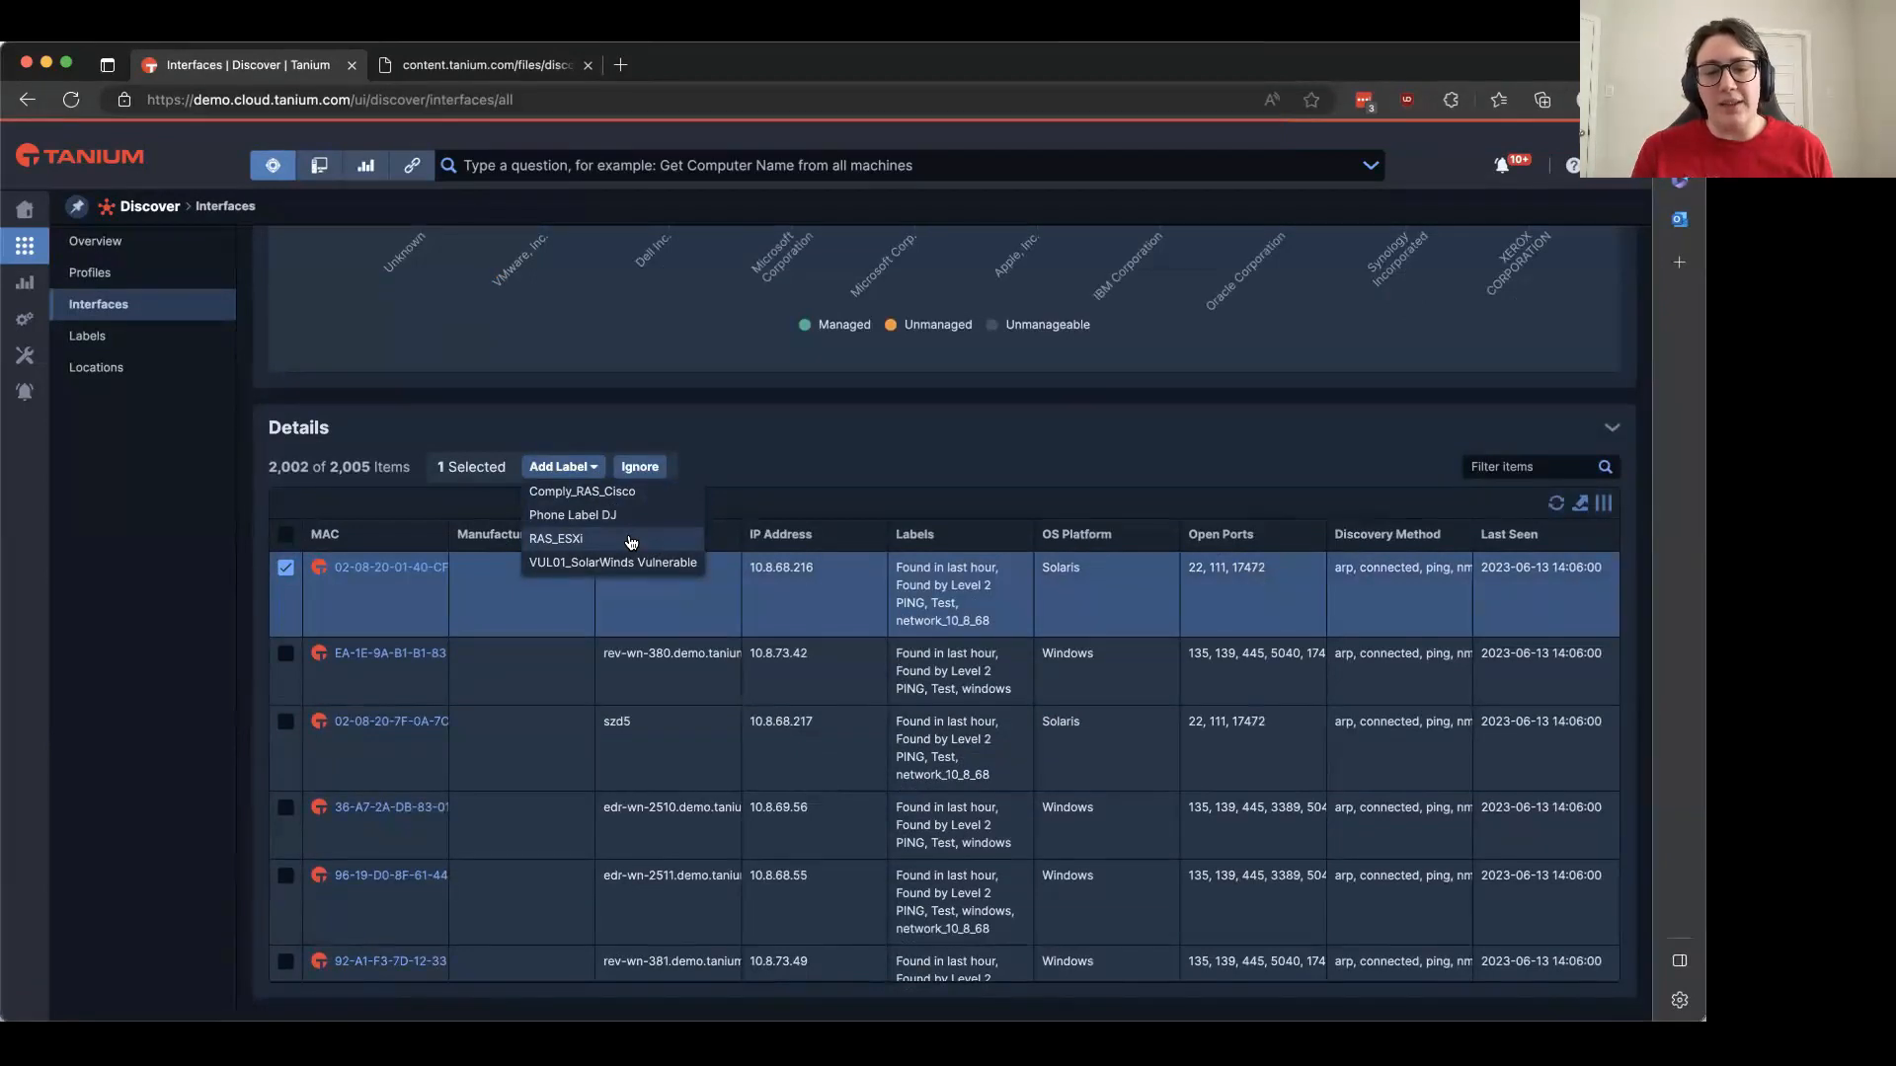
{"action": "left_click", "coordinate": [762, 469]}
Examine the hostnames and assigned labels of the discovered interfaces further down the details list
{"action": "scroll", "coordinate": [762, 671], "scroll_direction": "down", "scroll_amount": 2}
{"action": "scroll", "coordinate": [762, 671], "scroll_direction": "down", "scroll_amount": 10}
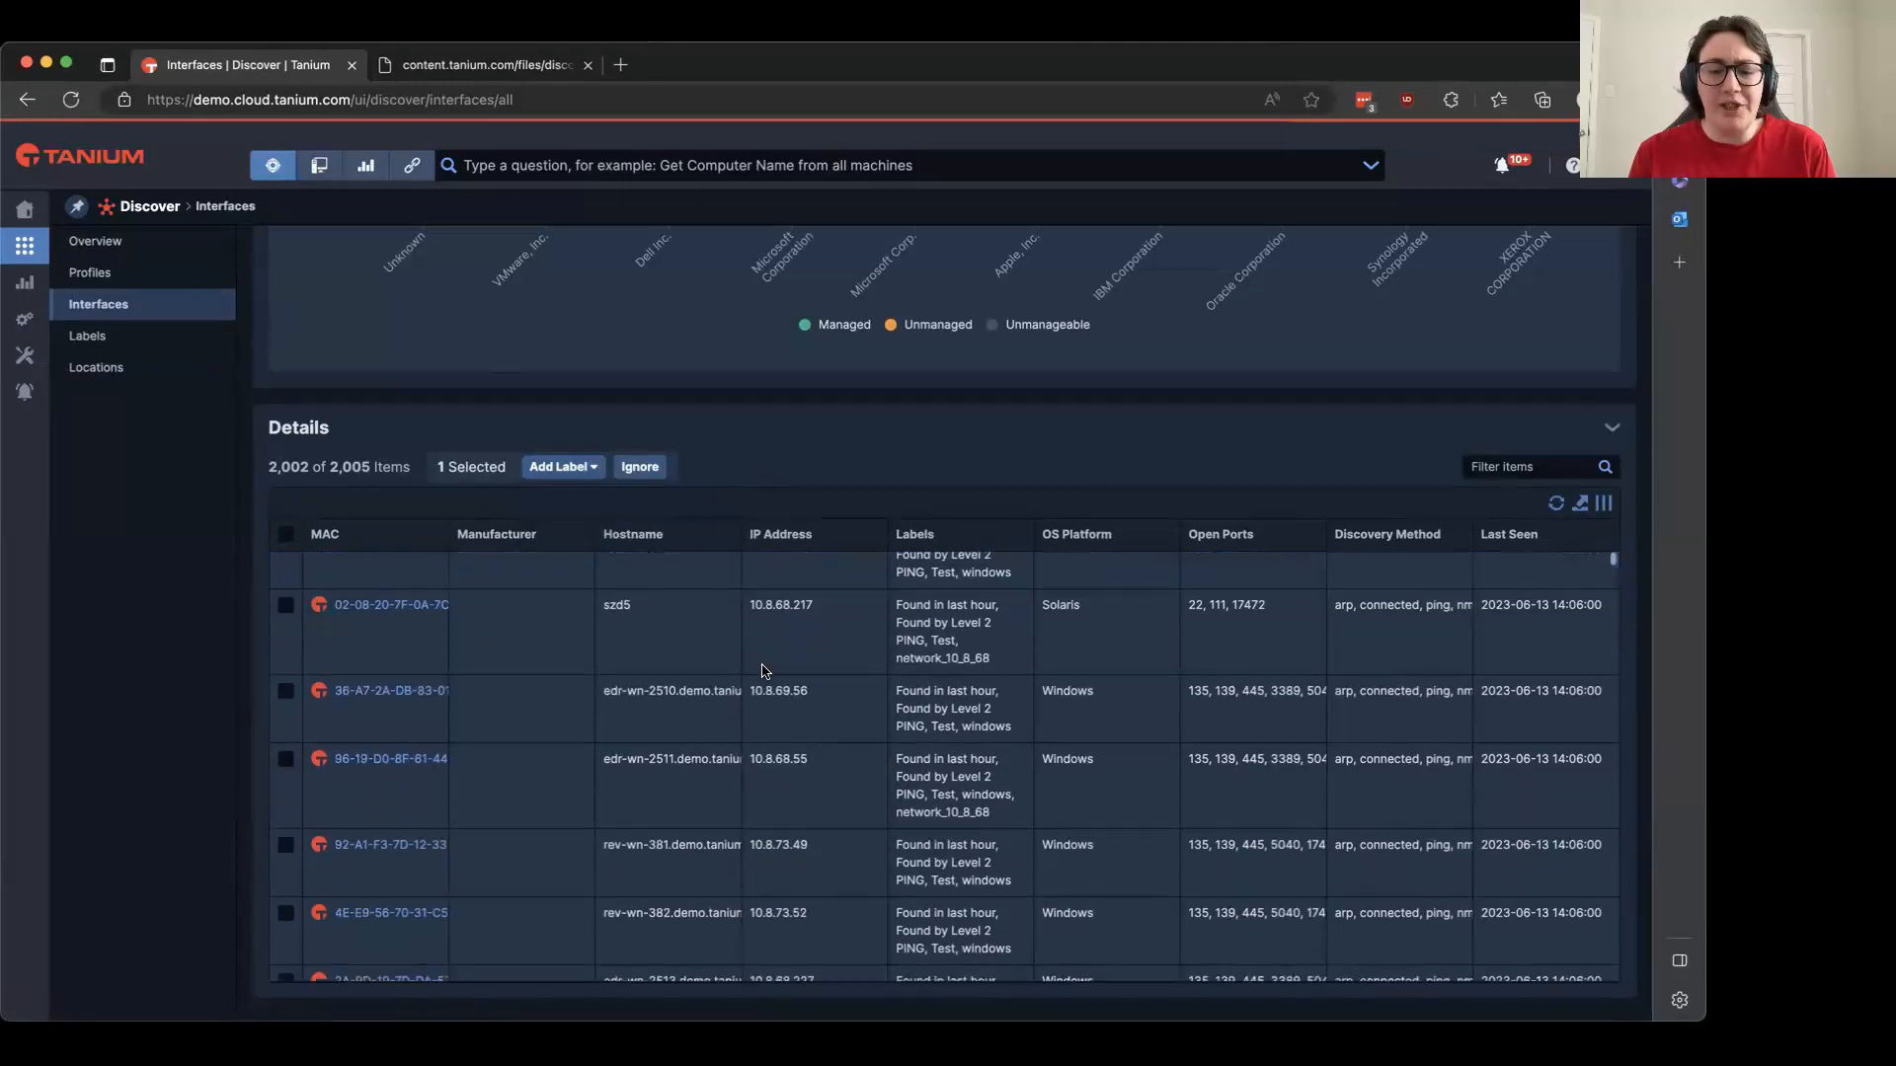
{"action": "scroll", "coordinate": [762, 672], "scroll_direction": "down", "scroll_amount": 3}
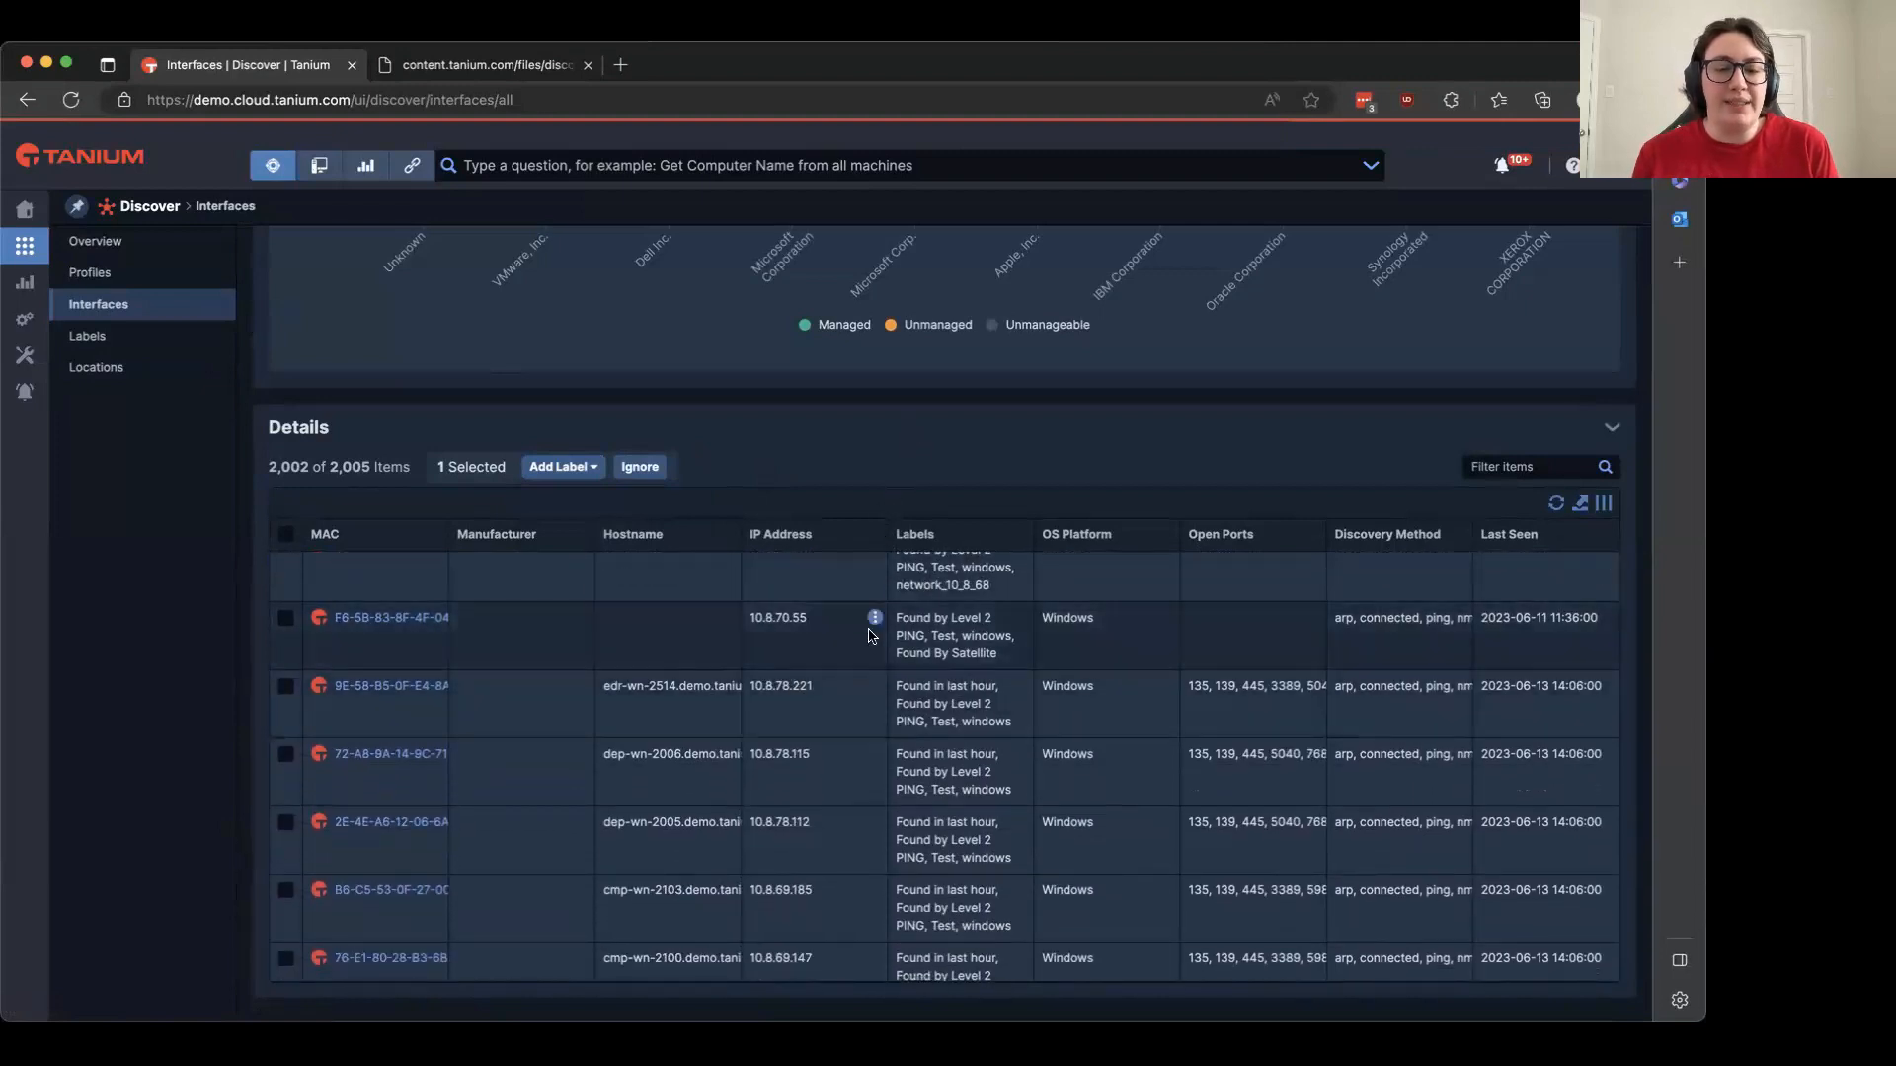
{"action": "scroll", "coordinate": [869, 635], "scroll_direction": "down", "scroll_amount": 2}
{"action": "scroll", "coordinate": [869, 635], "scroll_direction": "down", "scroll_amount": 12}
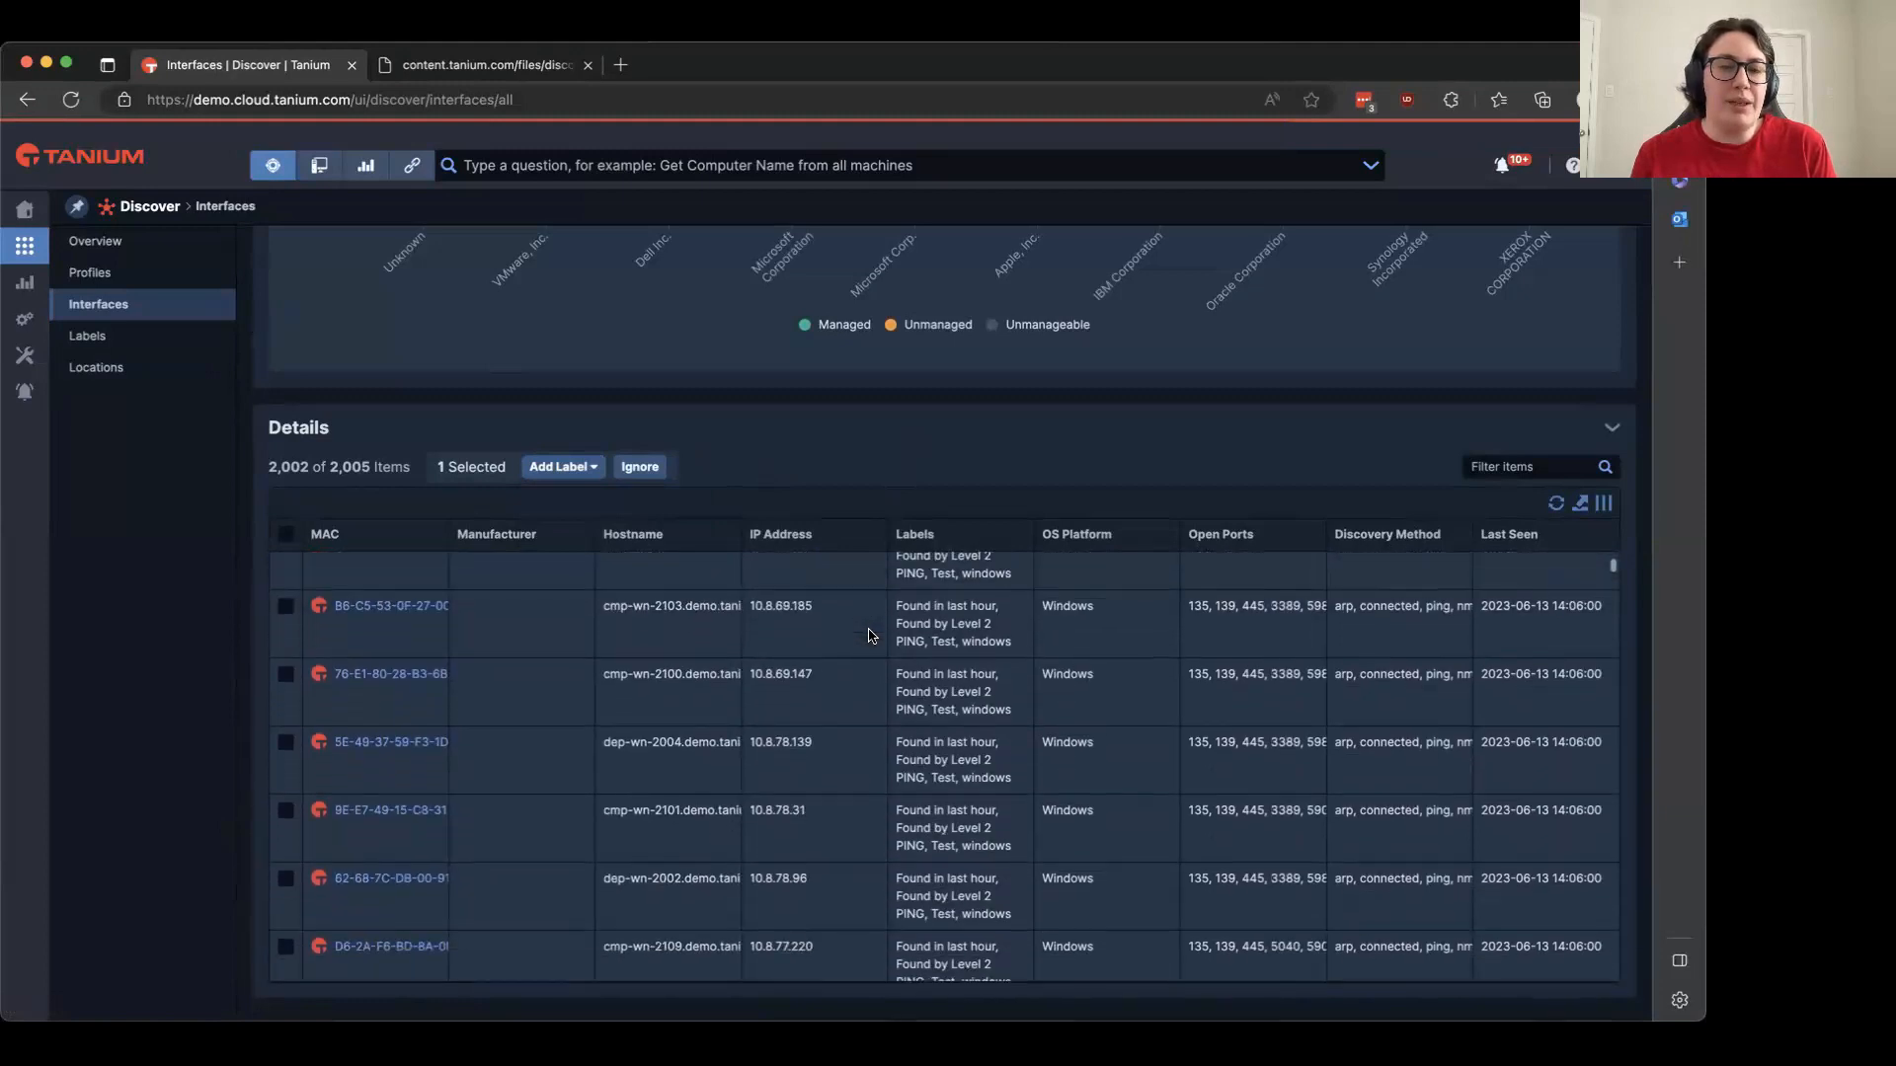
{"action": "scroll", "coordinate": [869, 635], "scroll_direction": "down", "scroll_amount": 9}
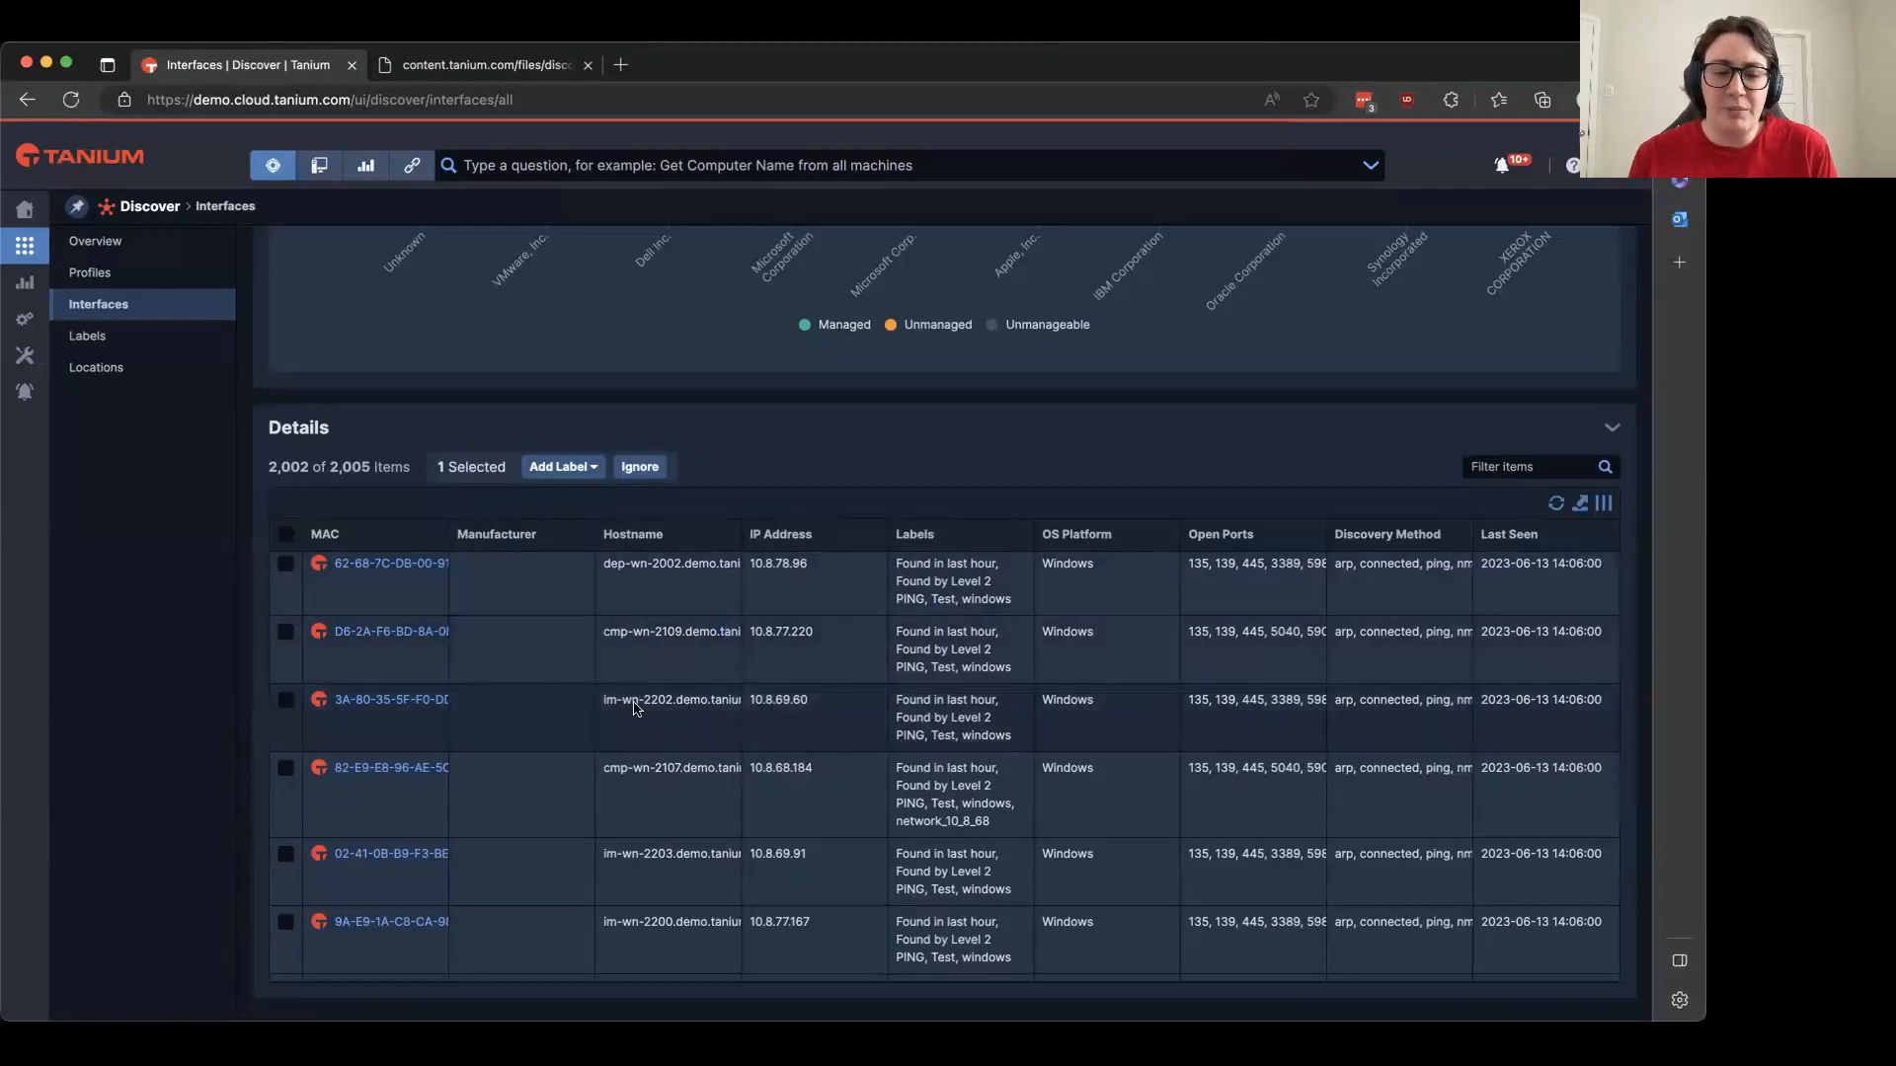
{"action": "scroll", "coordinate": [635, 707], "scroll_direction": "down", "scroll_amount": 8}
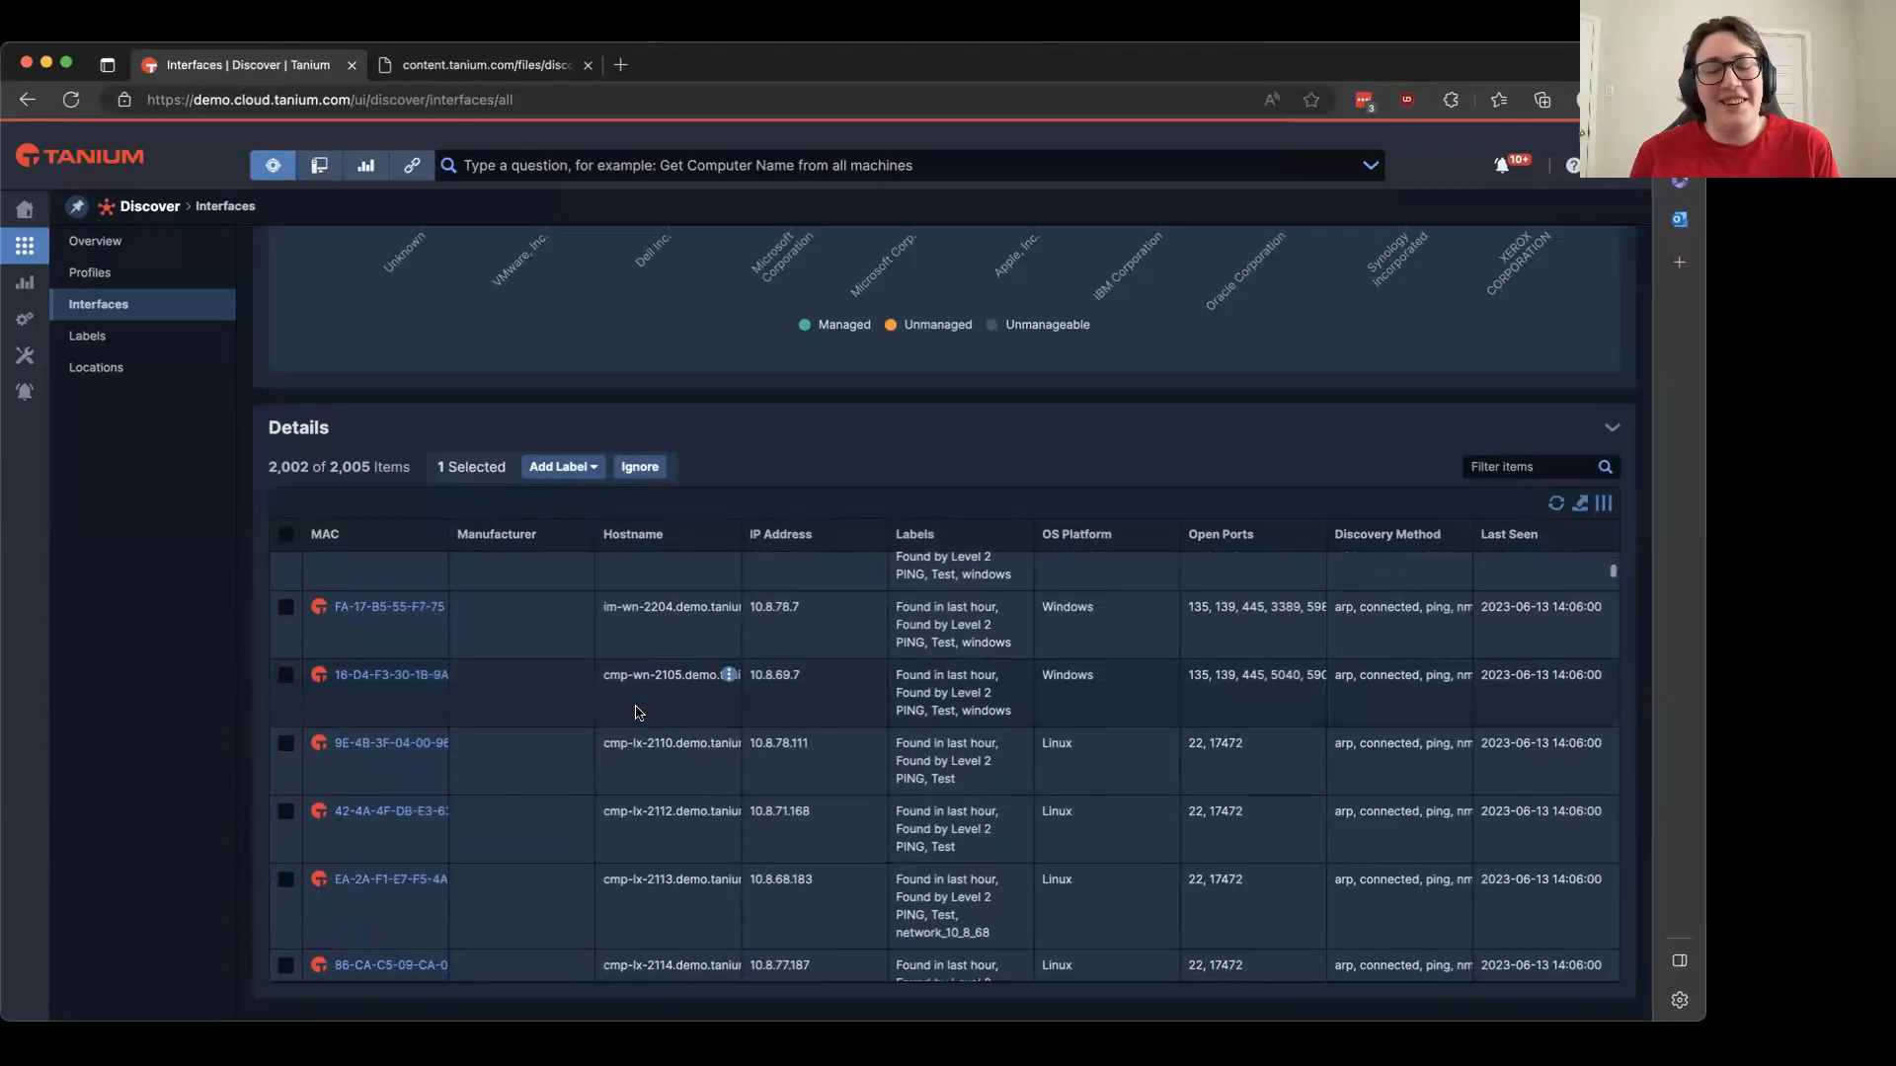
{"action": "scroll", "coordinate": [630, 728], "scroll_direction": "down", "scroll_amount": 3}
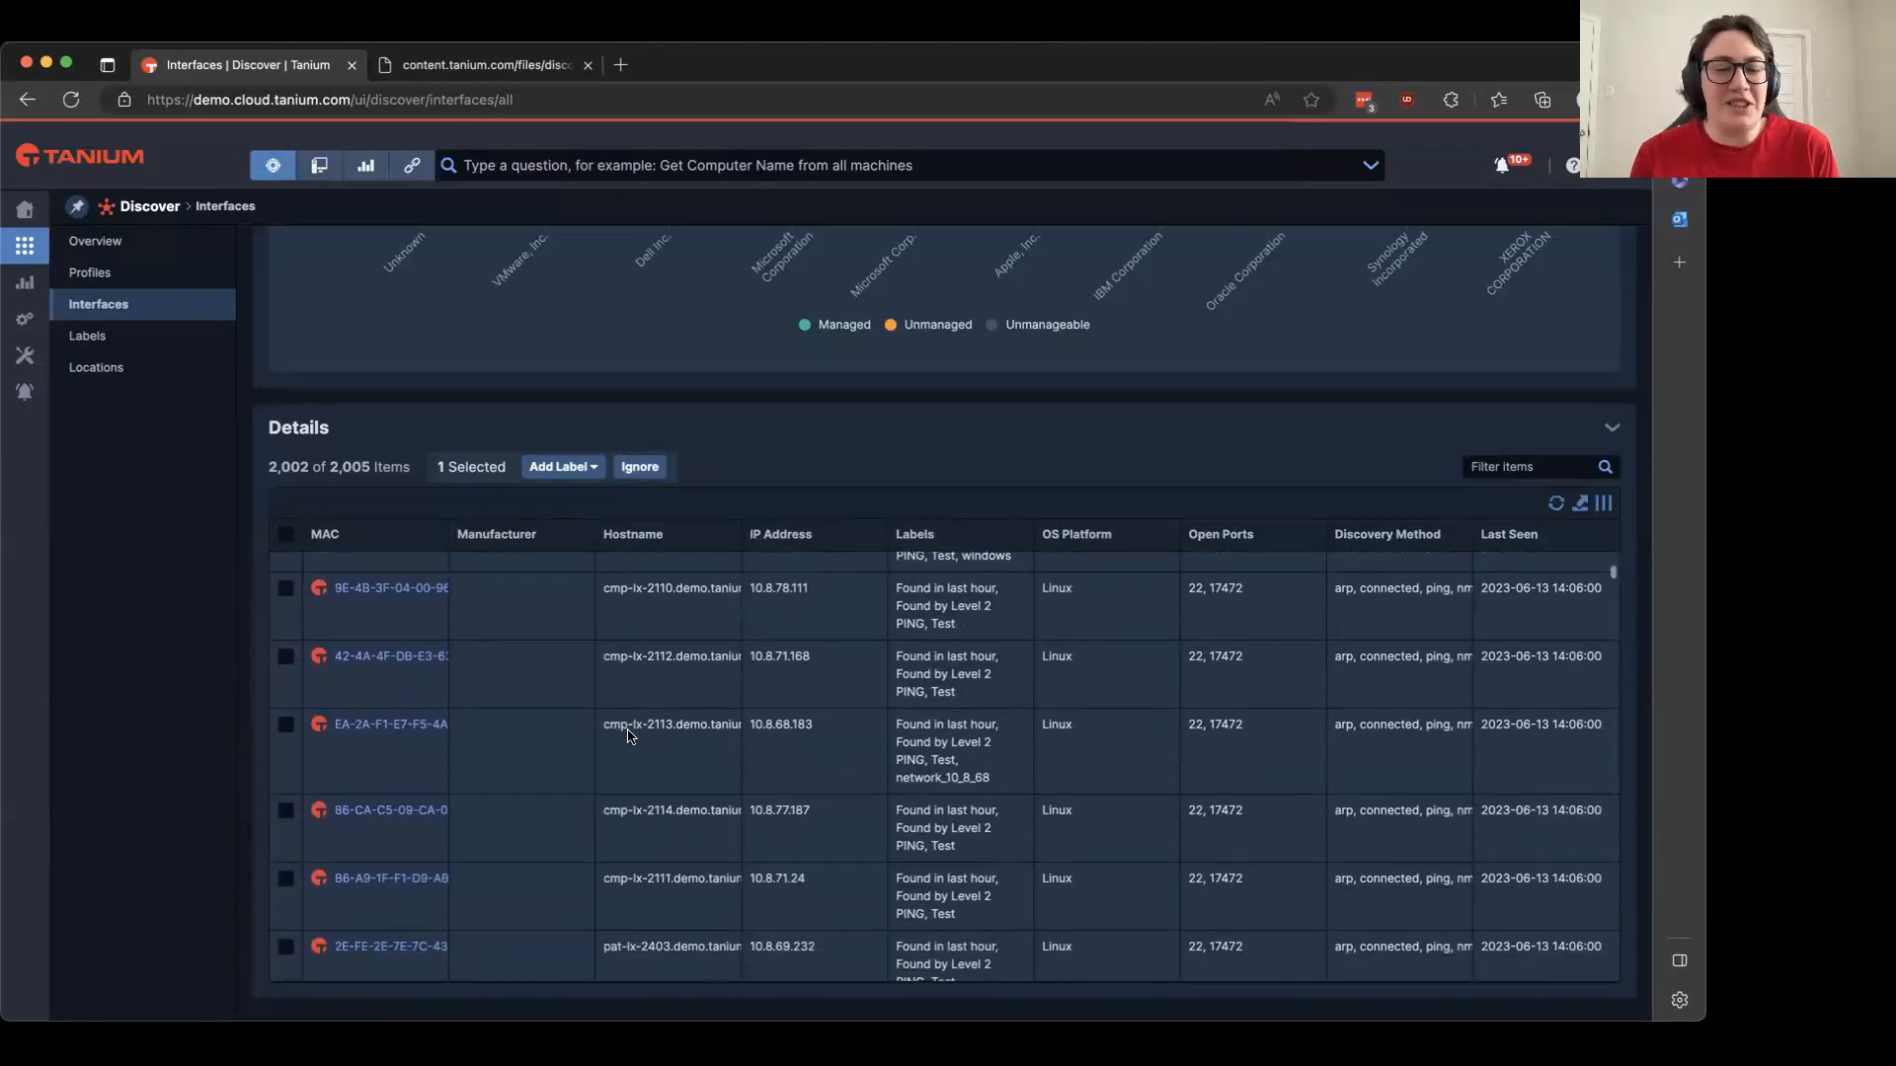
Open the Discover locations and examine how networks map to countries, cities and buildings
{"action": "left_click", "coordinate": [198, 370]}
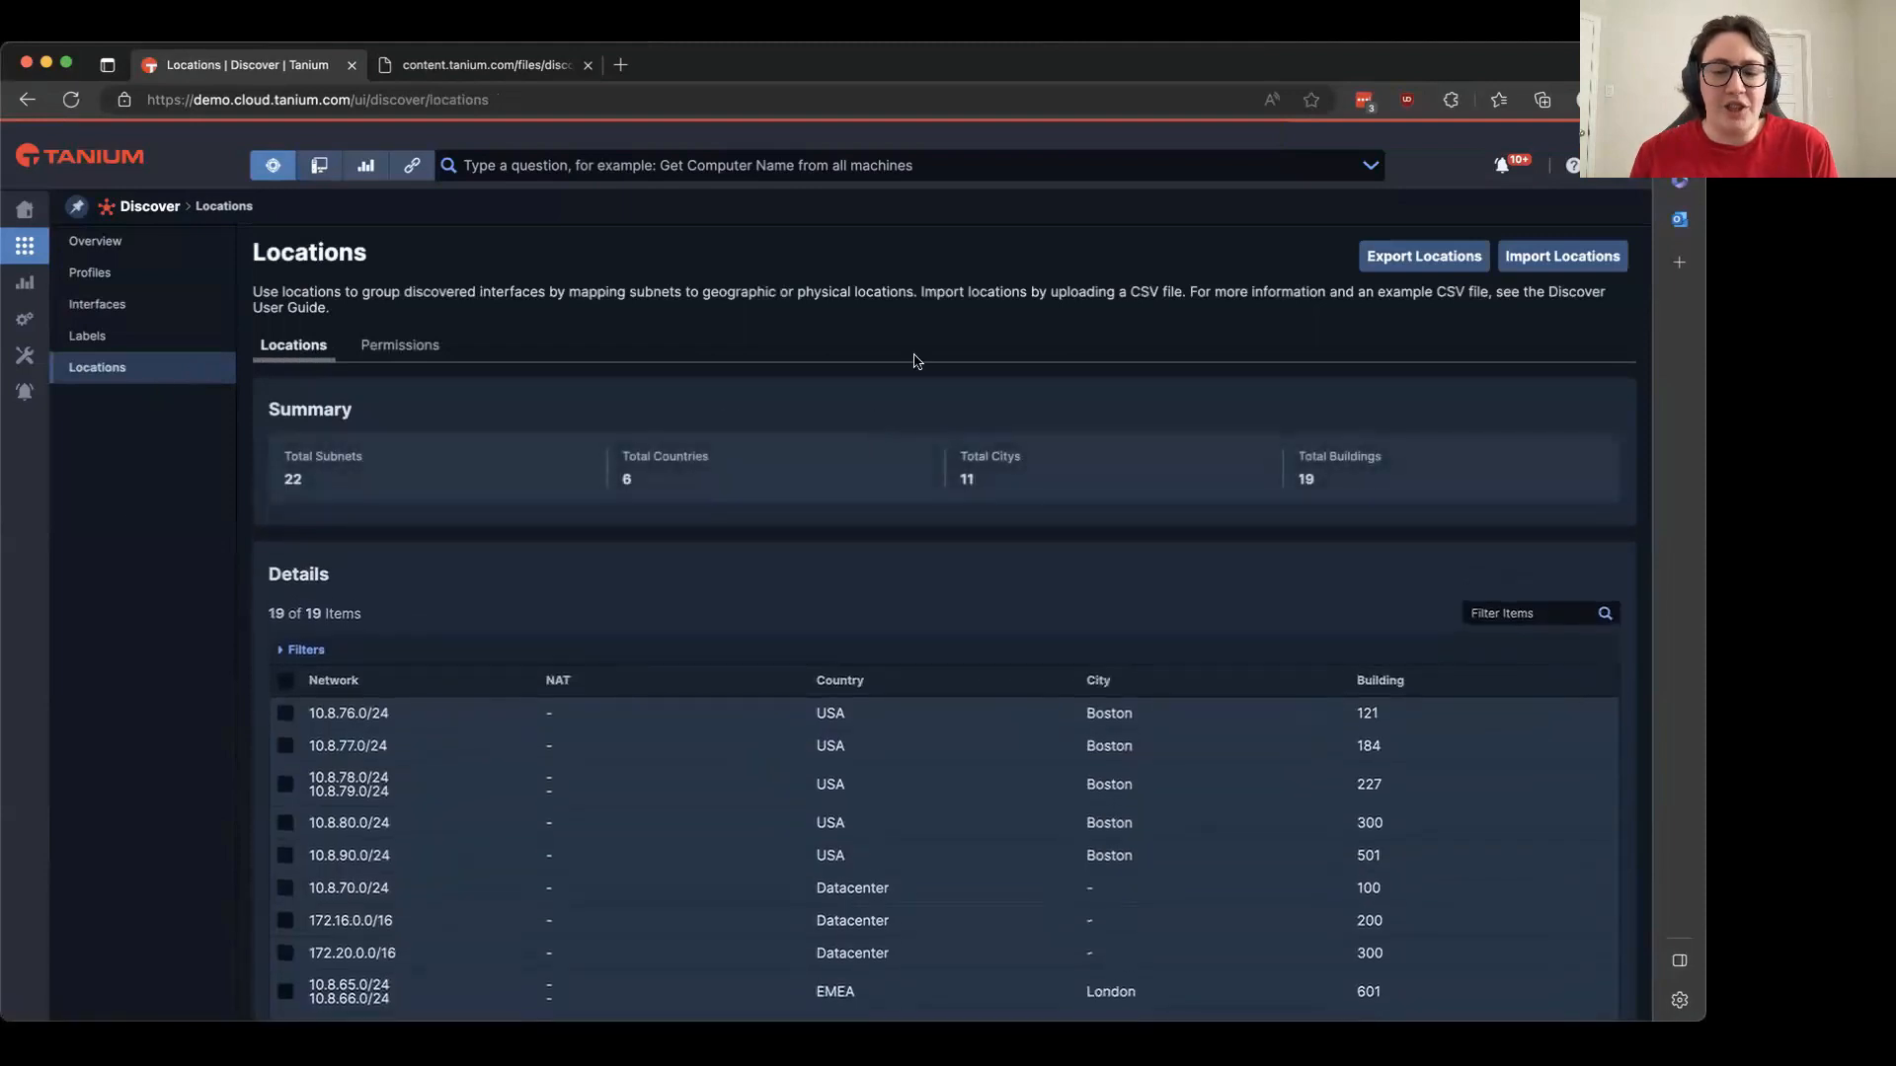
{"action": "scroll", "coordinate": [918, 363], "scroll_direction": "down", "scroll_amount": 1}
{"action": "scroll", "coordinate": [917, 362], "scroll_direction": "up", "scroll_amount": 1}
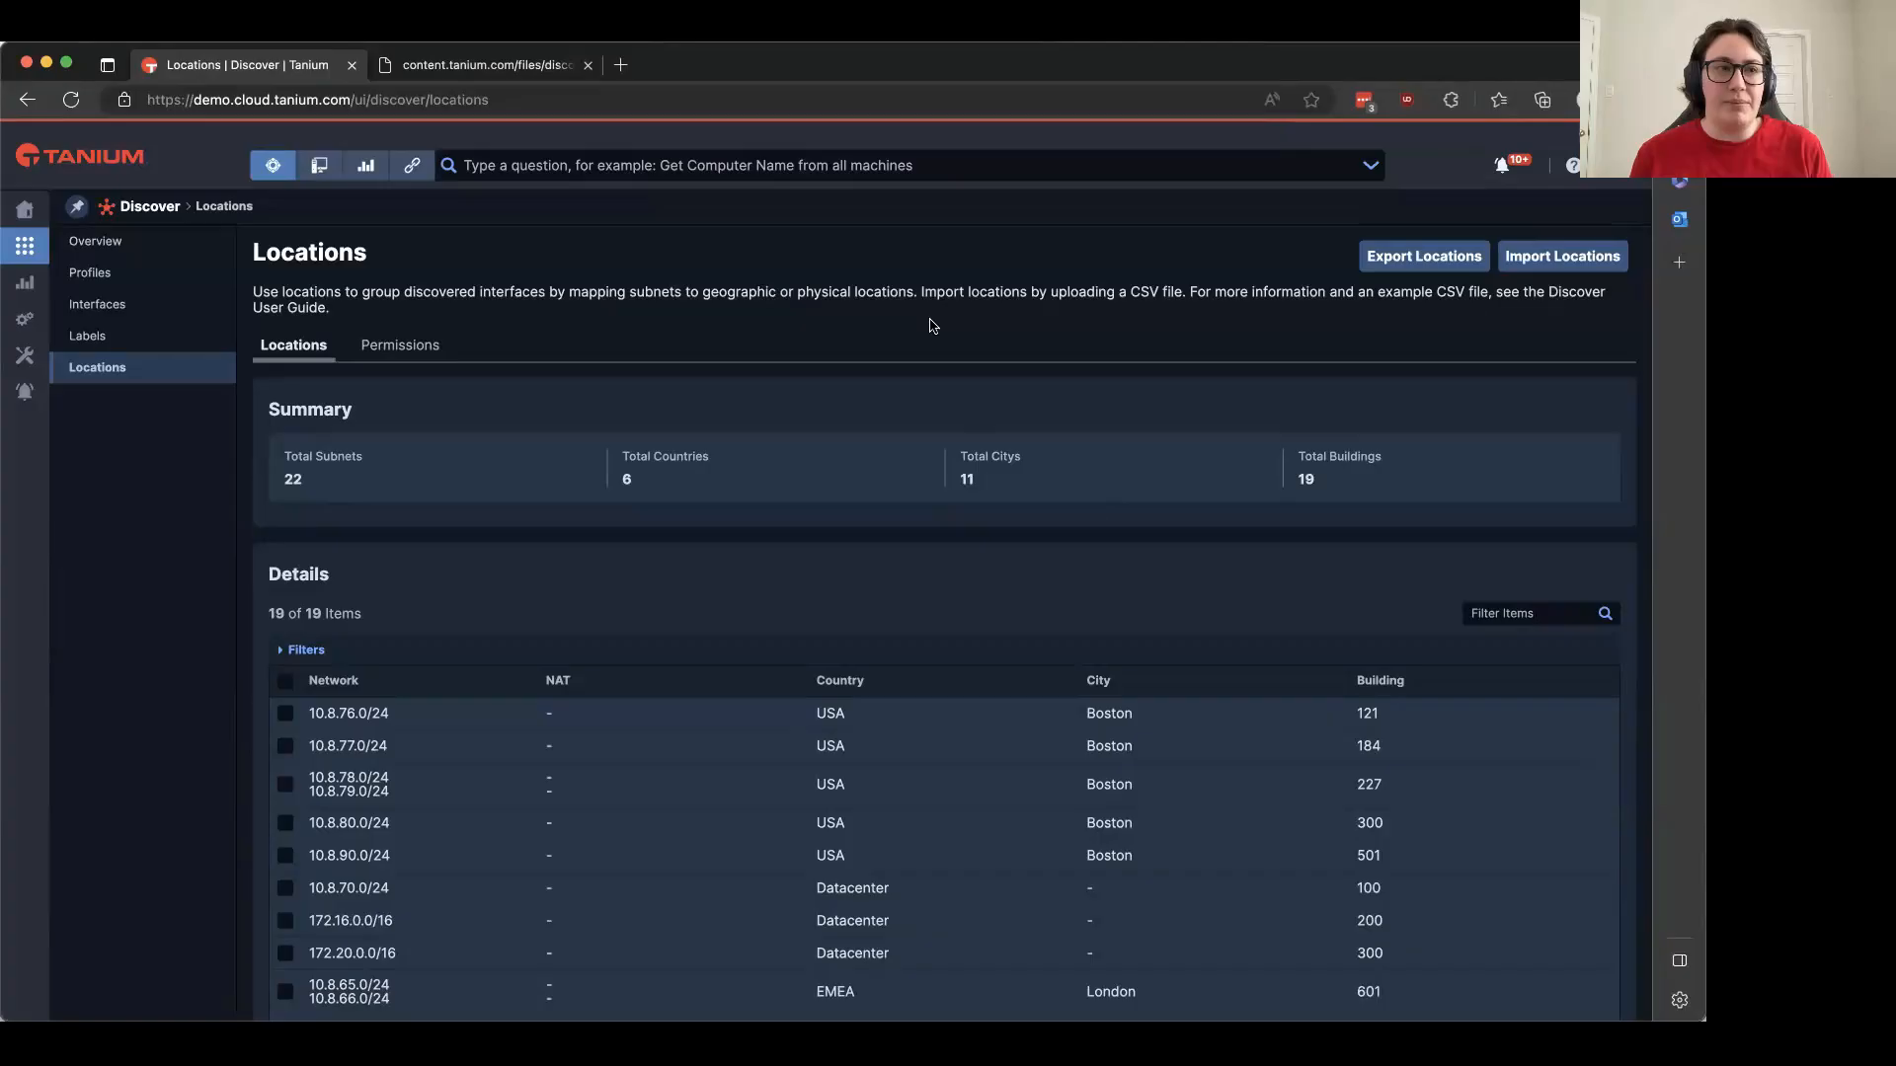
{"action": "scroll", "coordinate": [730, 475], "scroll_direction": "down", "scroll_amount": 1}
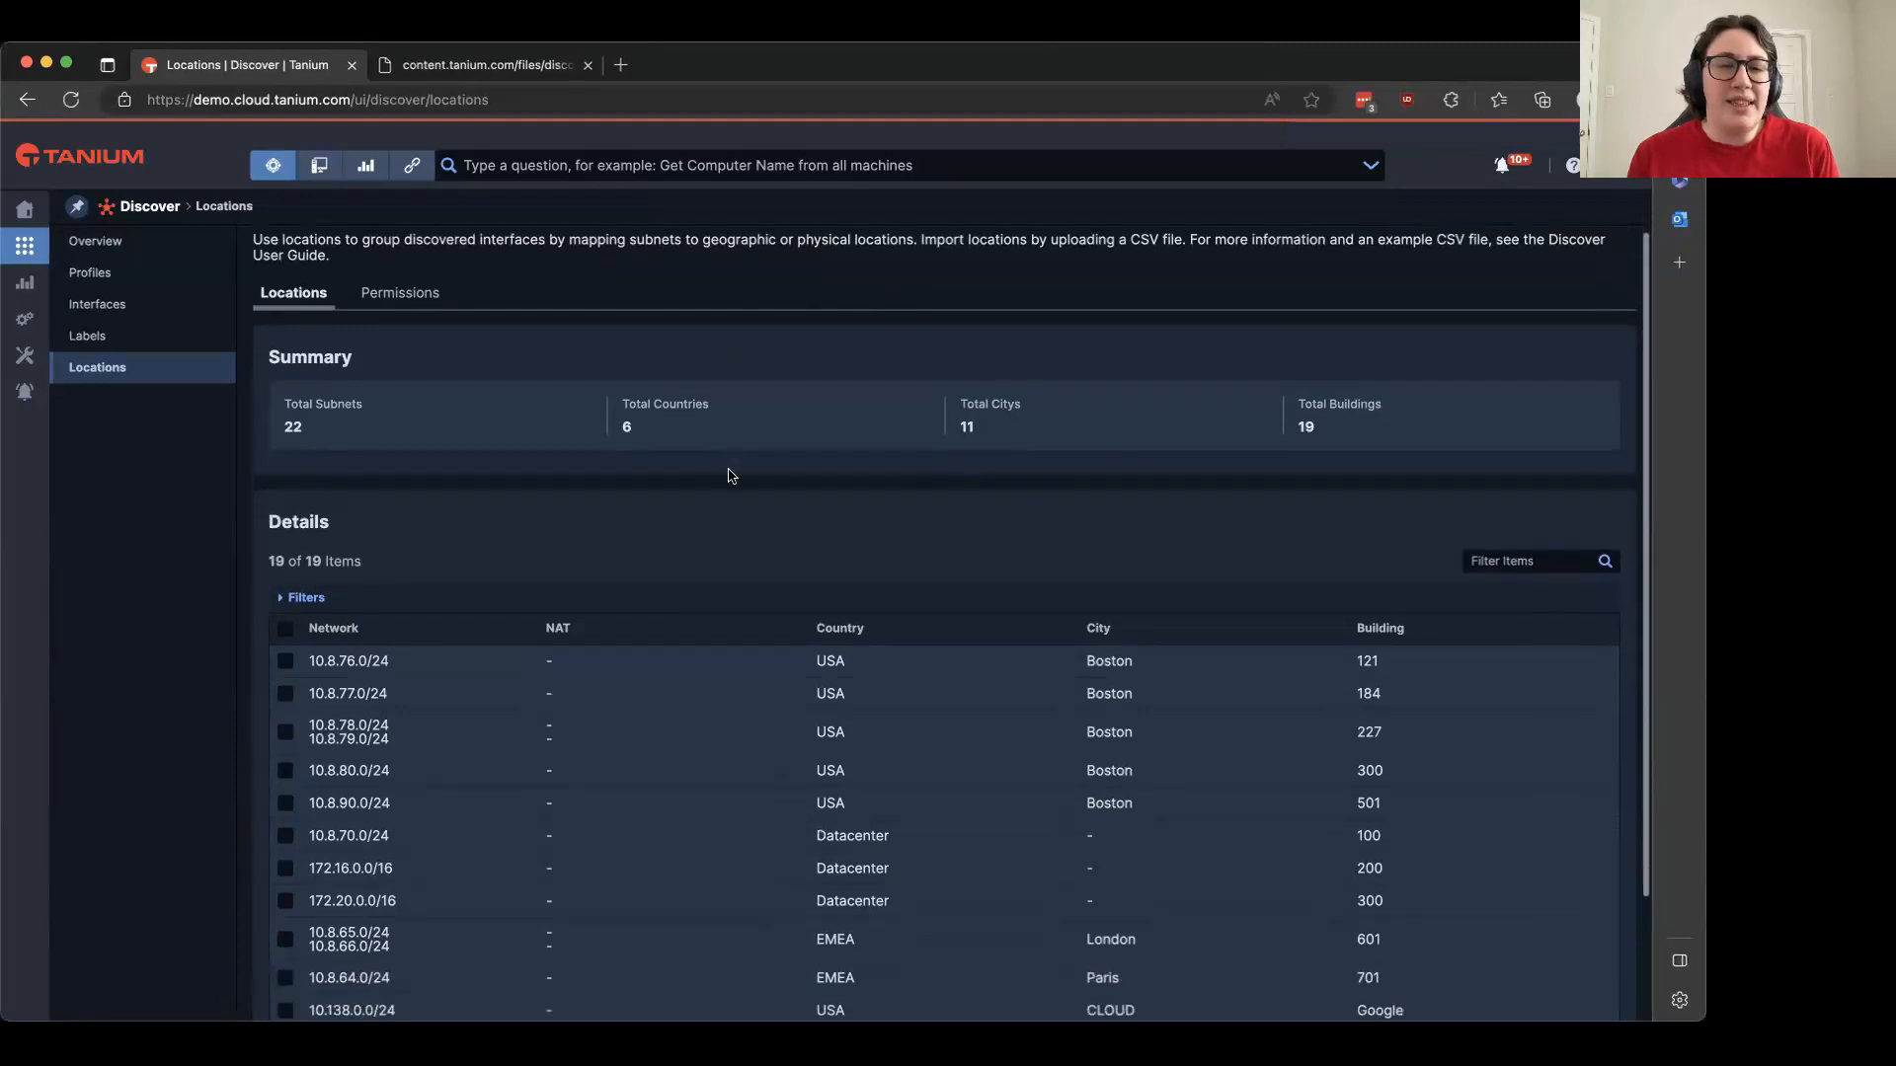
{"action": "scroll", "coordinate": [731, 476], "scroll_direction": "down", "scroll_amount": 2}
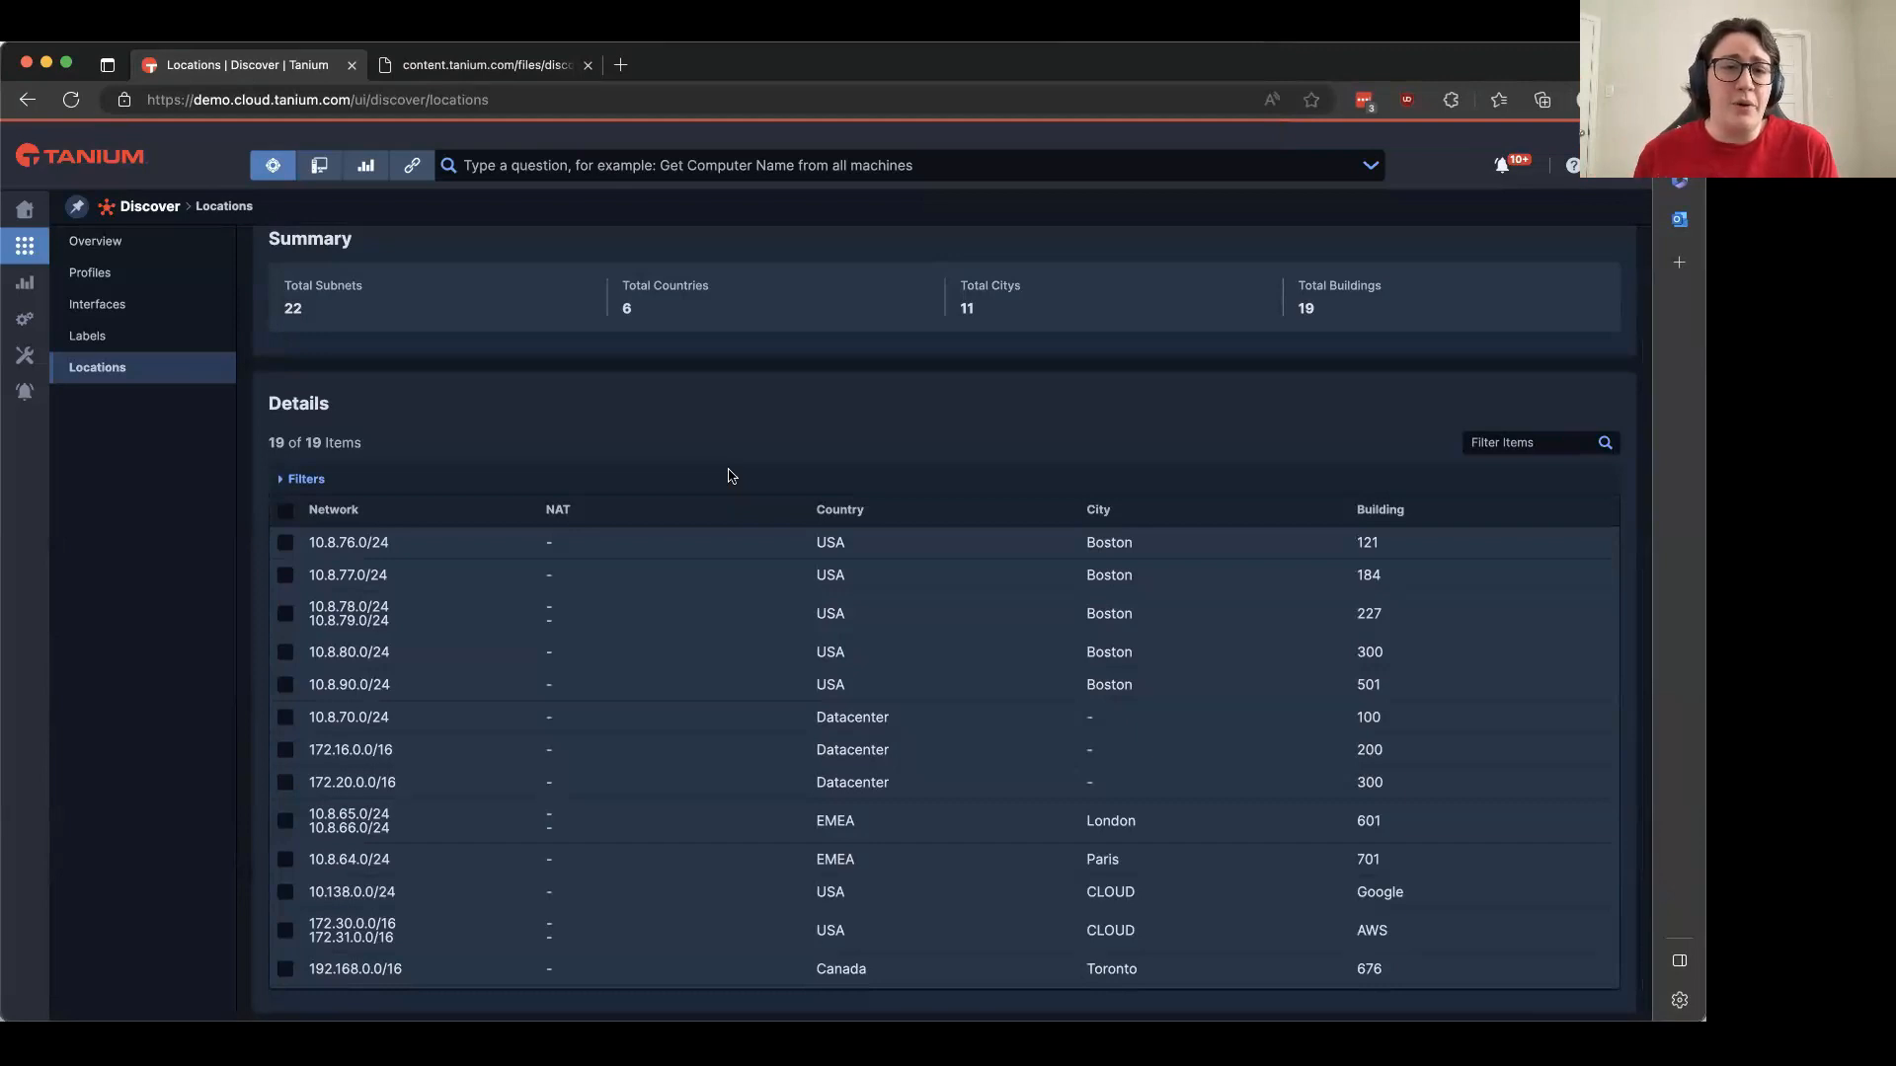
{"action": "scroll", "coordinate": [702, 579], "scroll_direction": "down", "scroll_amount": 2}
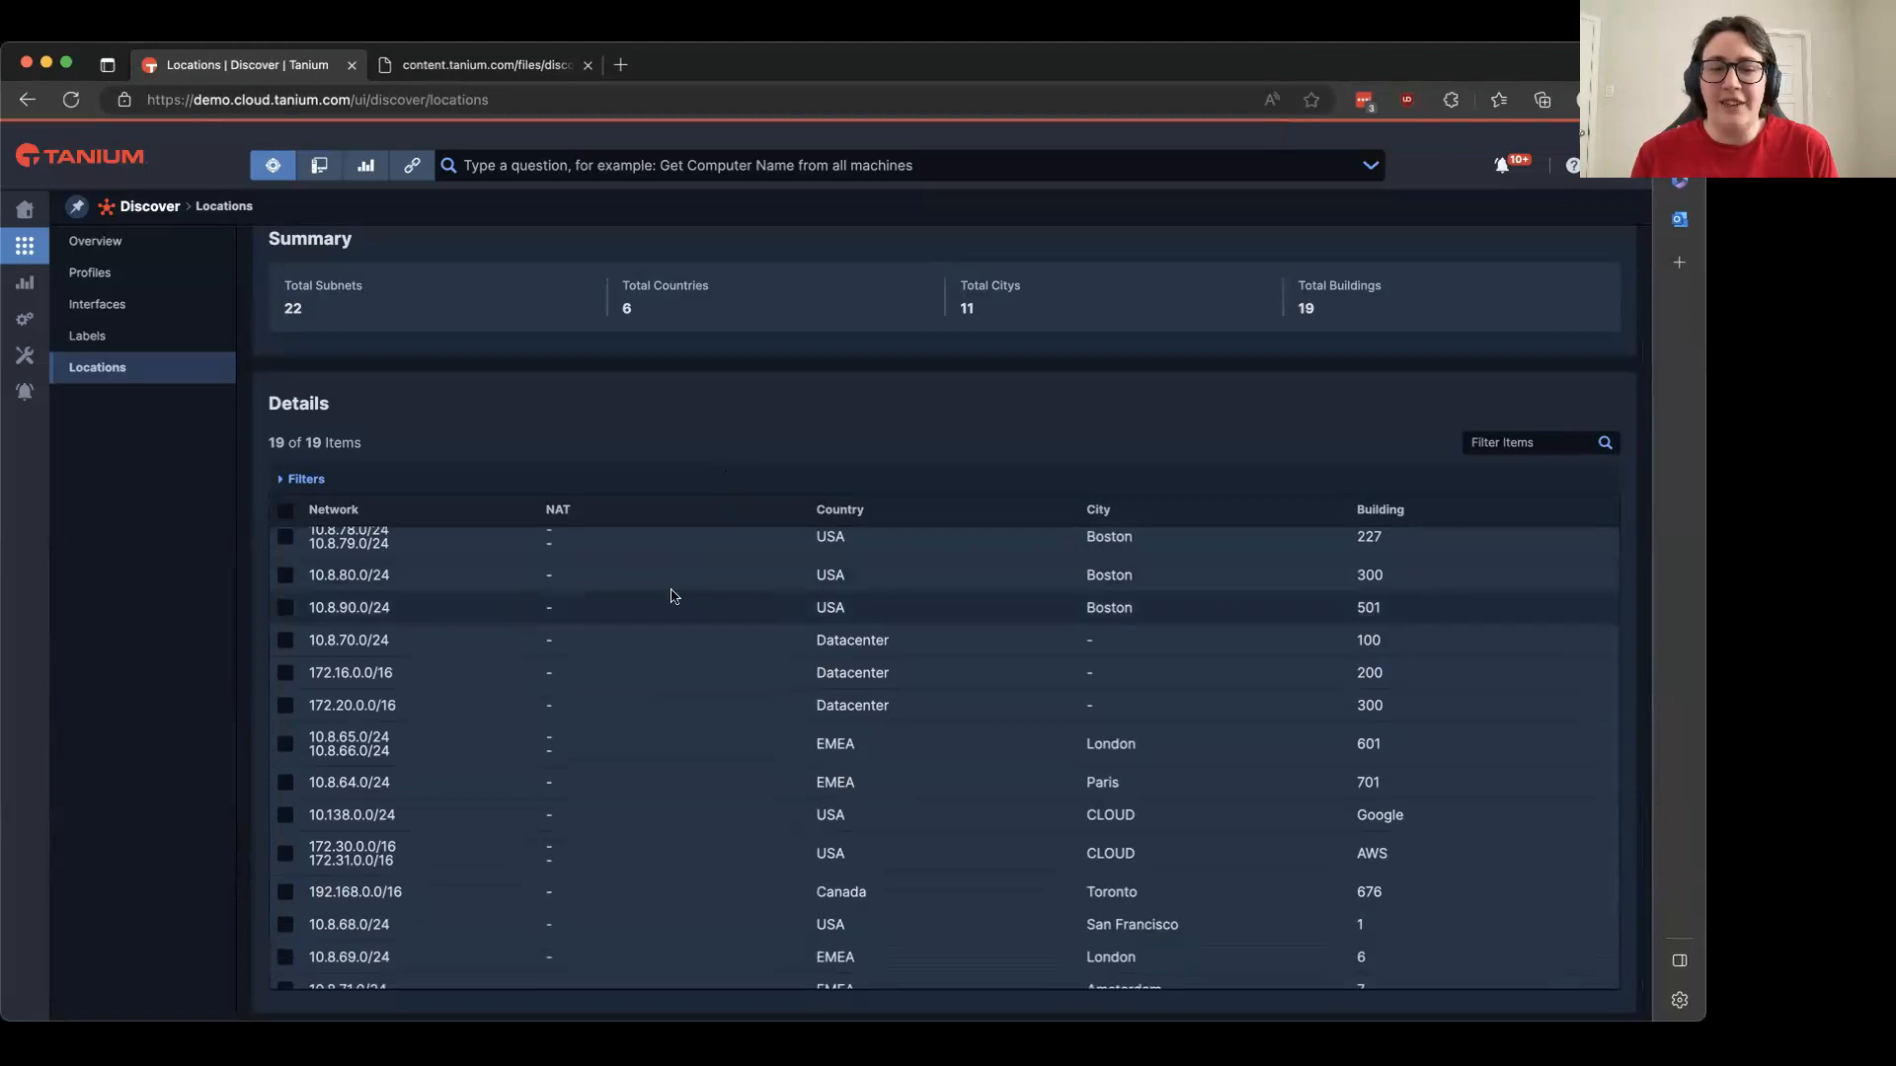
{"action": "scroll", "coordinate": [606, 569], "scroll_direction": "up", "scroll_amount": 2}
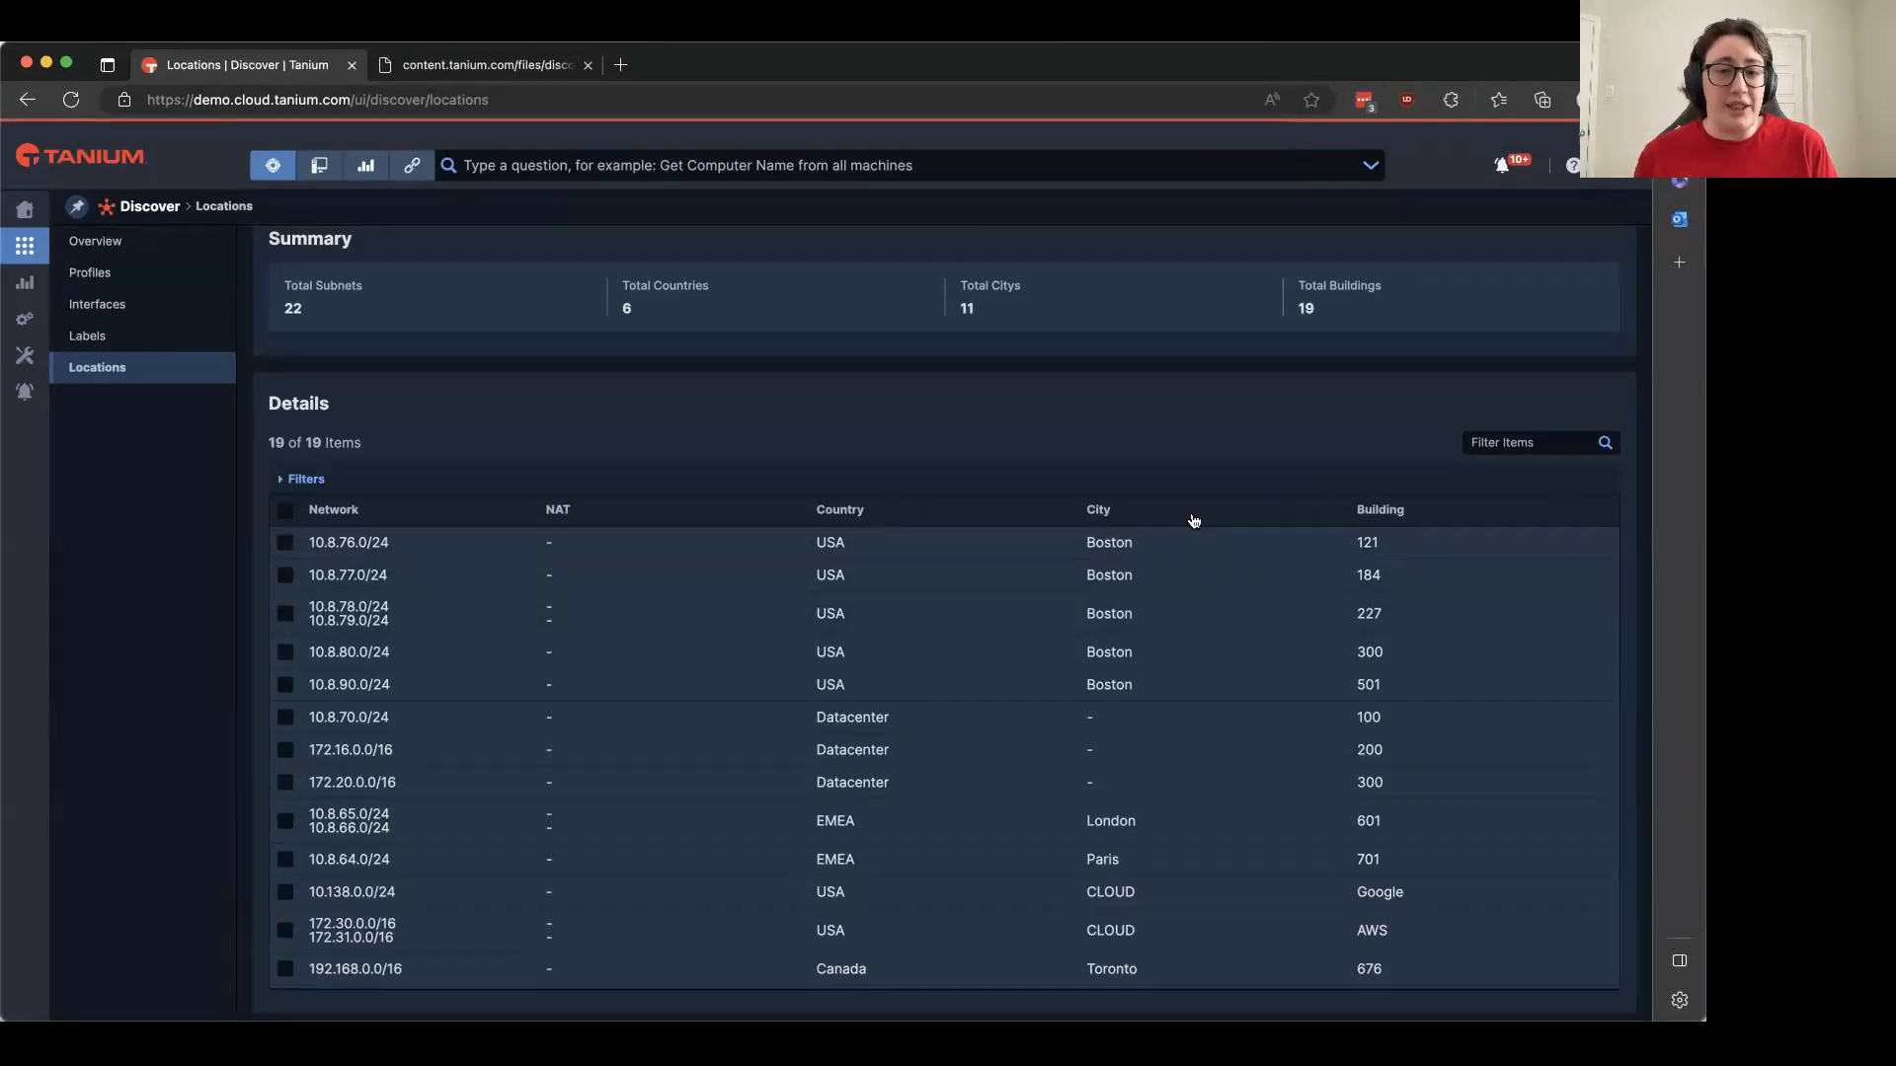
{"action": "scroll", "coordinate": [361, 696], "scroll_direction": "down", "scroll_amount": 1}
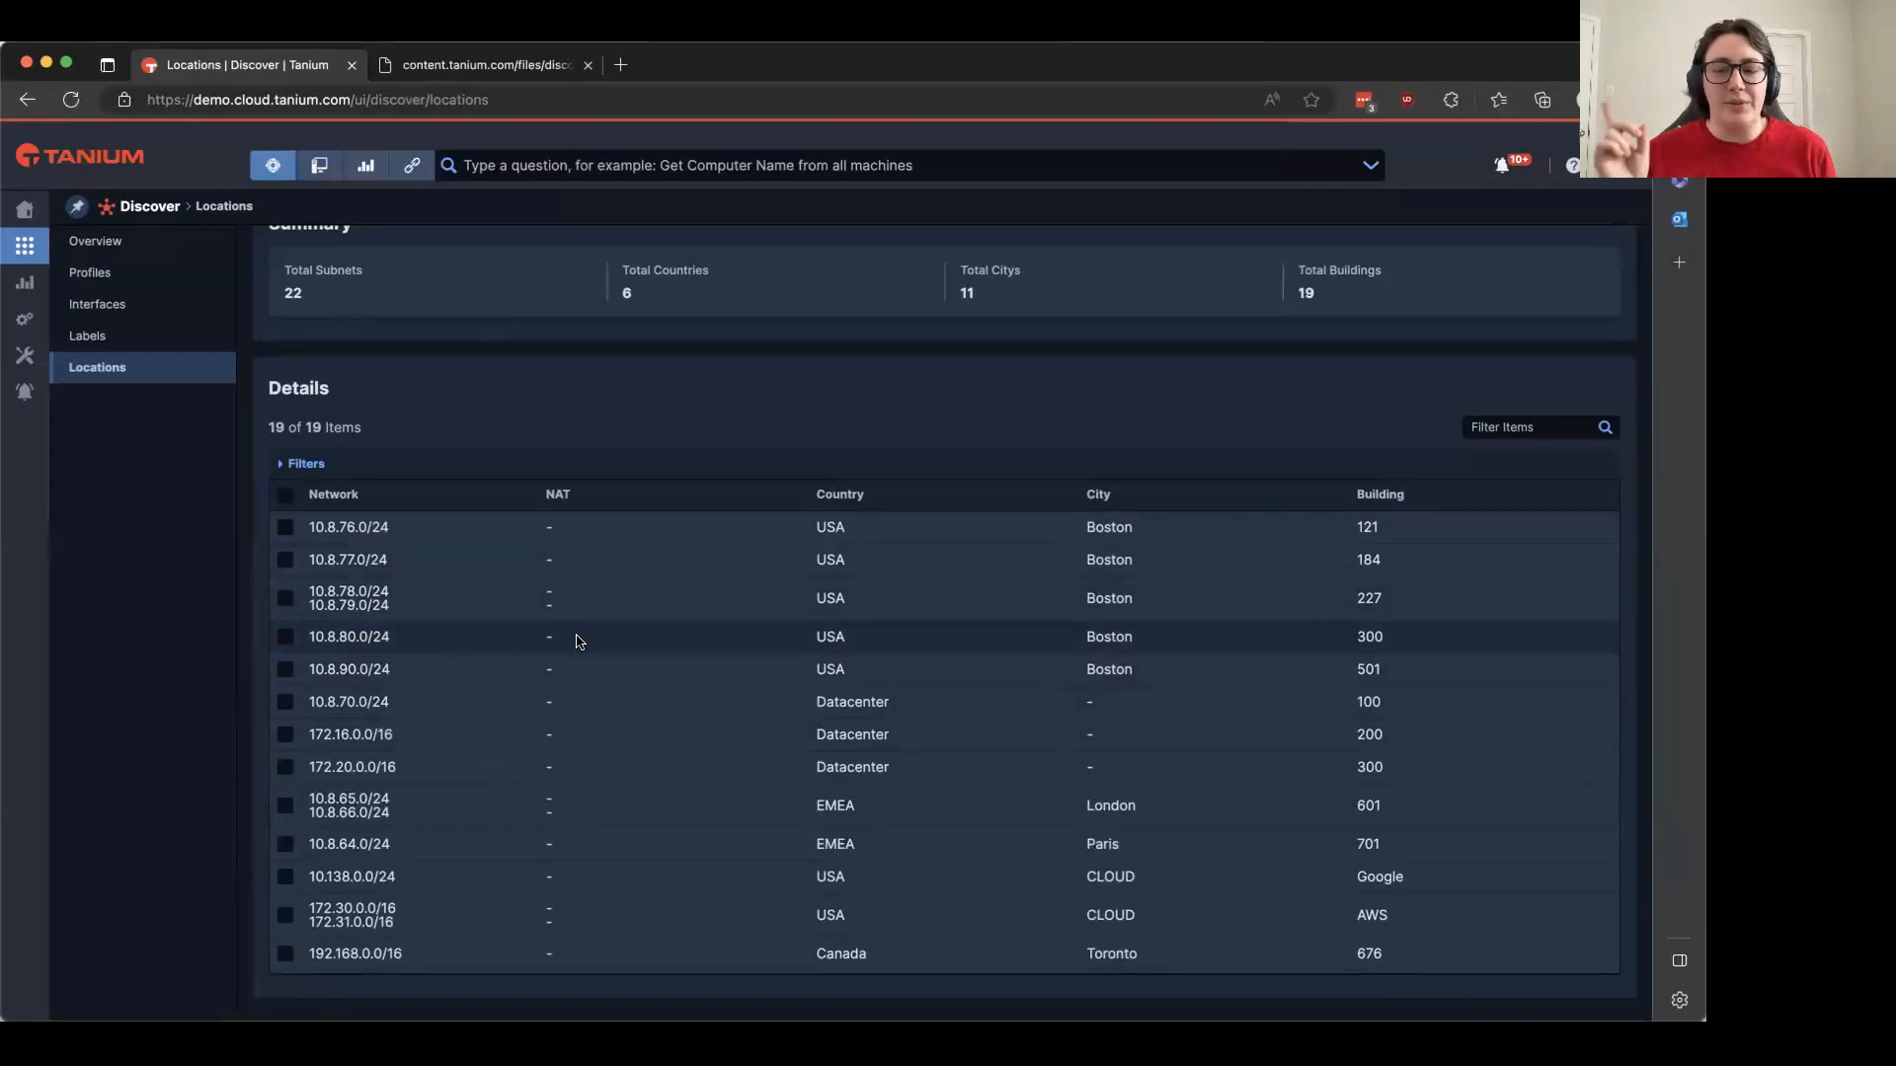
{"action": "scroll", "coordinate": [647, 553], "scroll_direction": "down", "scroll_amount": 5}
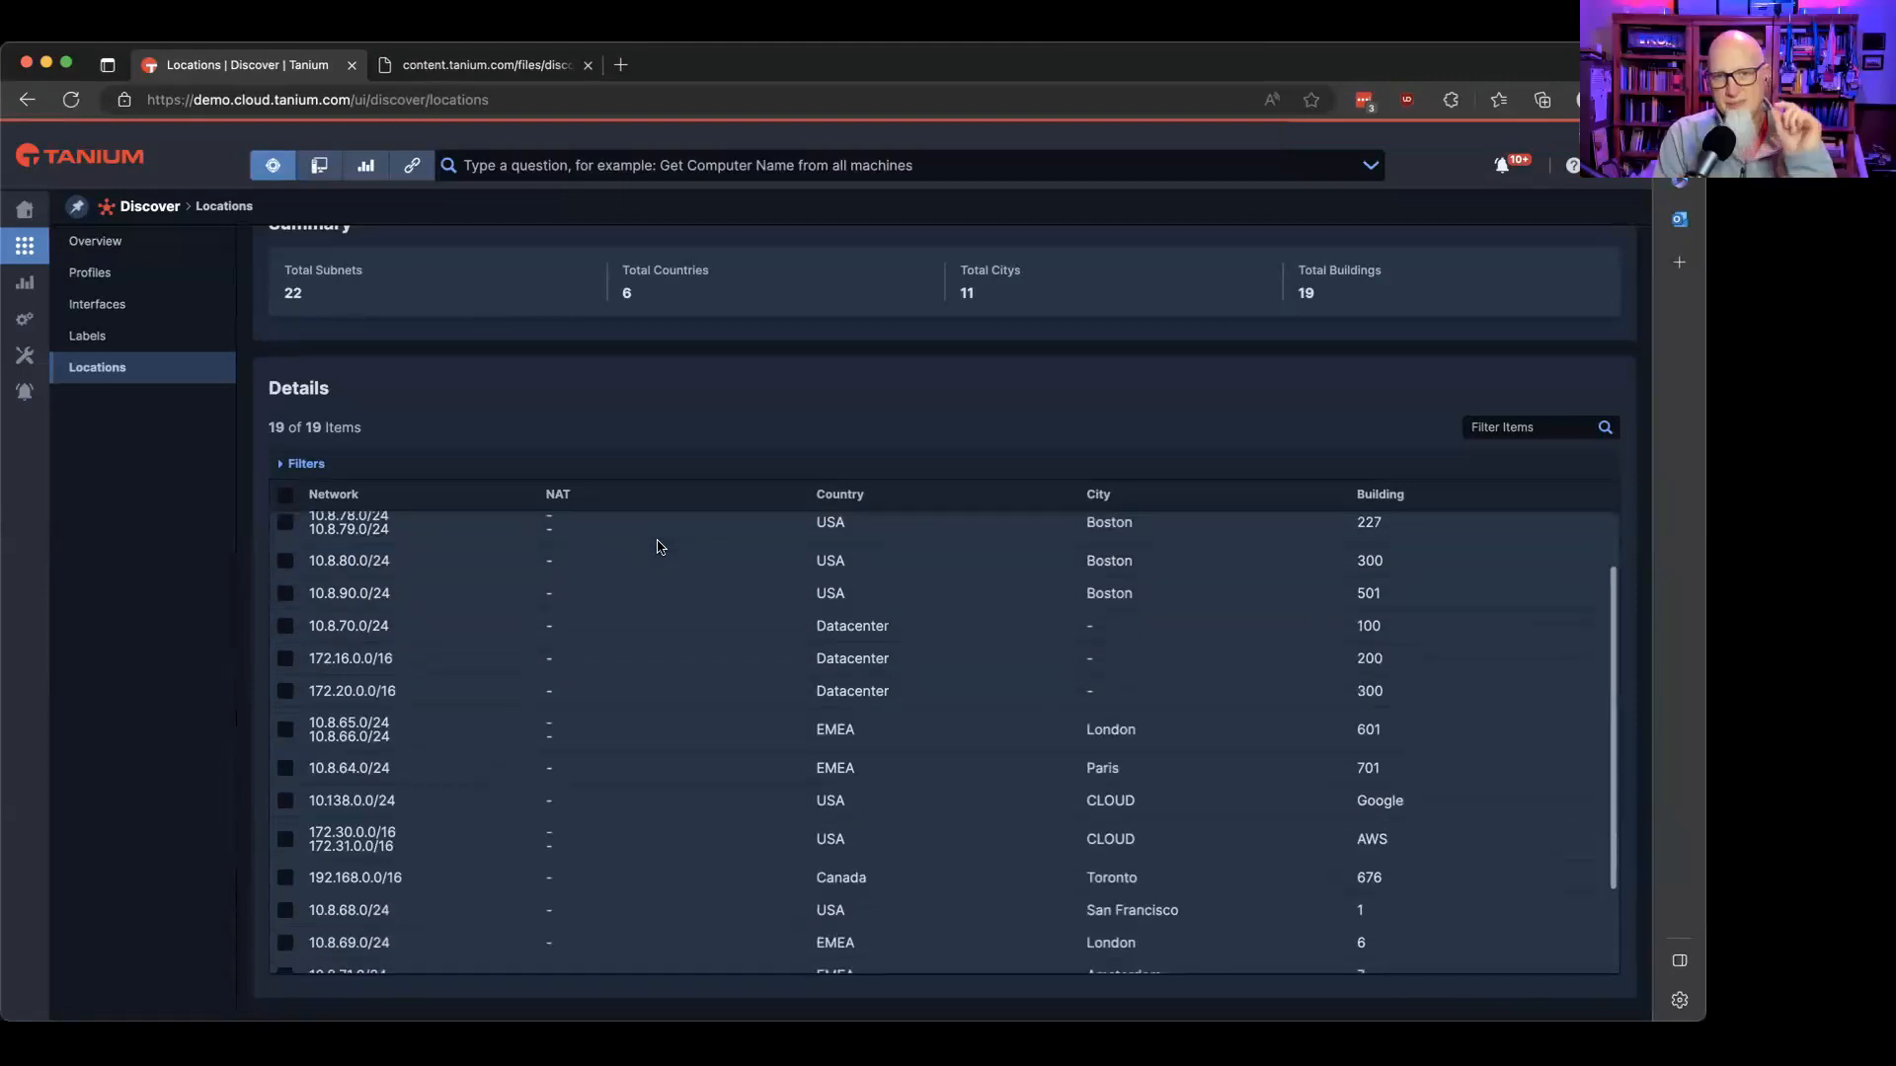
View the user group permissions for locations and return to the locations list
{"action": "scroll", "coordinate": [657, 547], "scroll_direction": "up", "scroll_amount": 2}
{"action": "scroll", "coordinate": [659, 547], "scroll_direction": "up", "scroll_amount": 6}
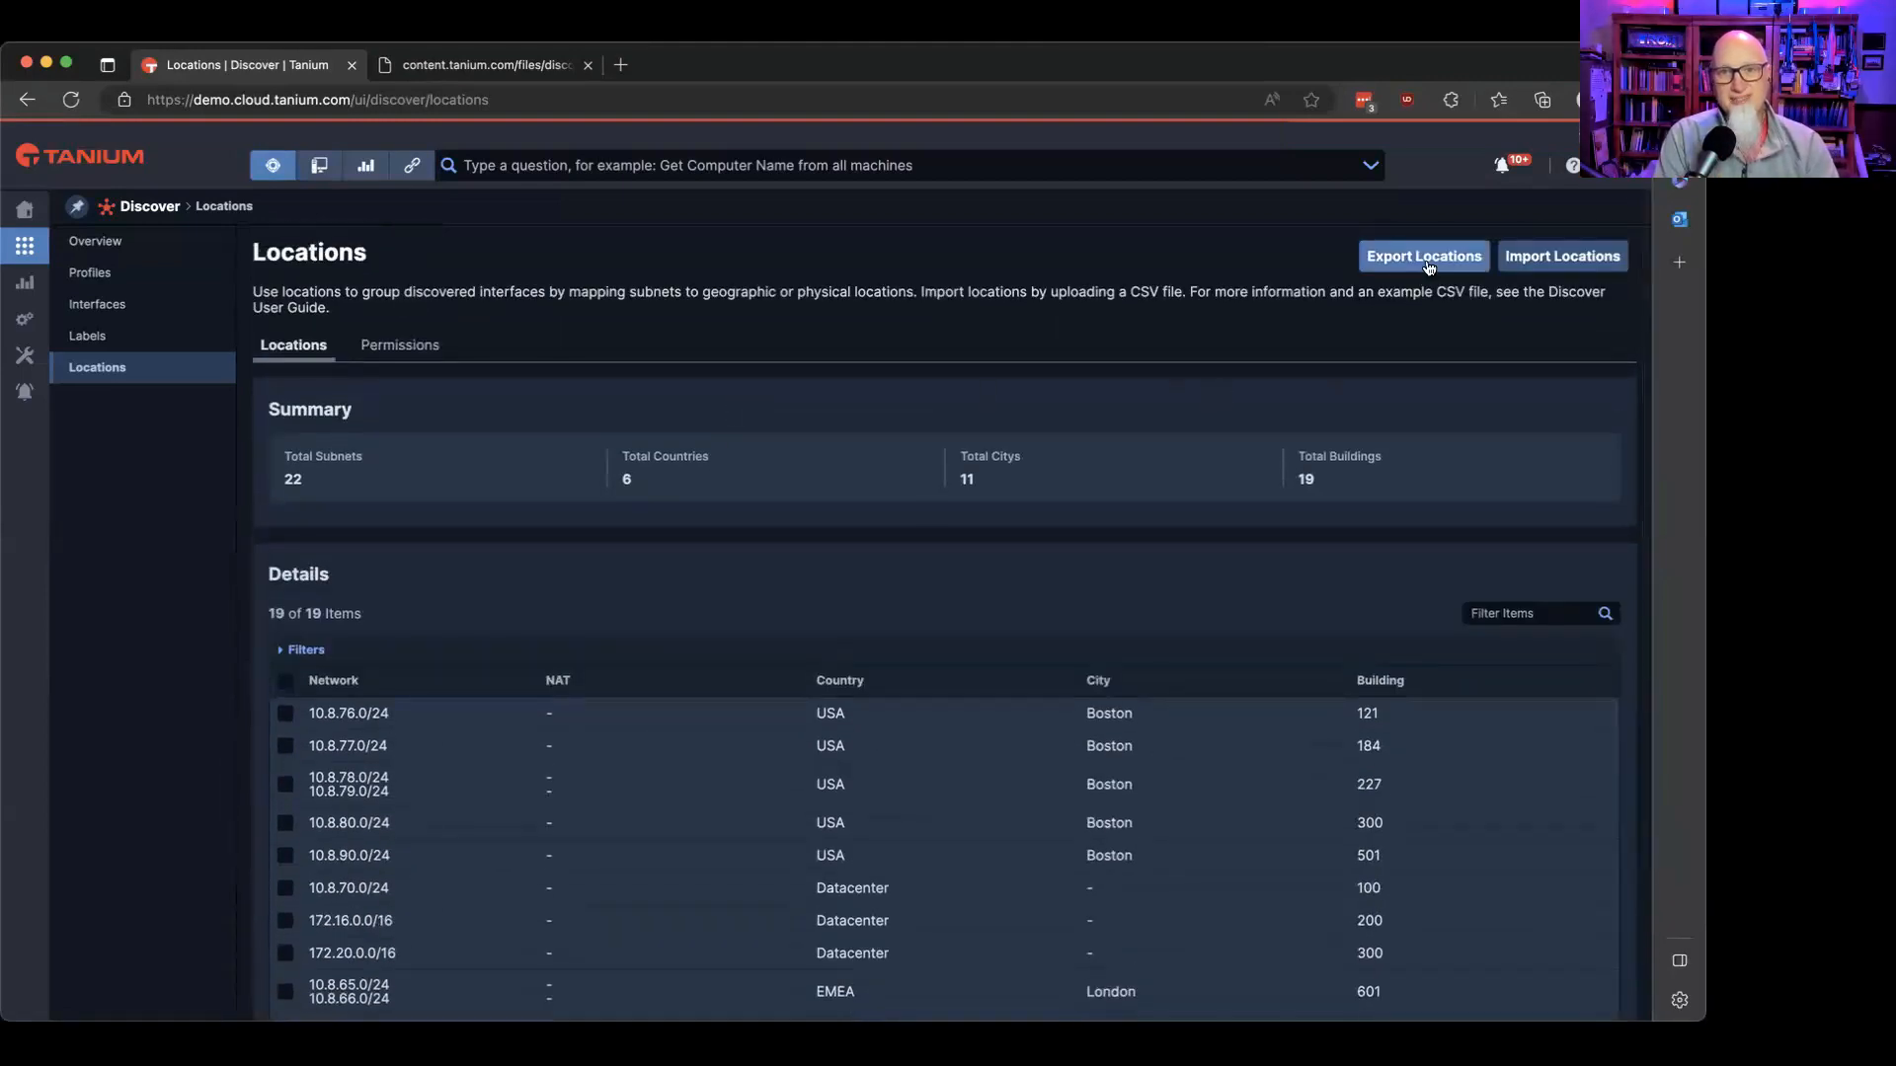
{"action": "left_click", "coordinate": [422, 346]}
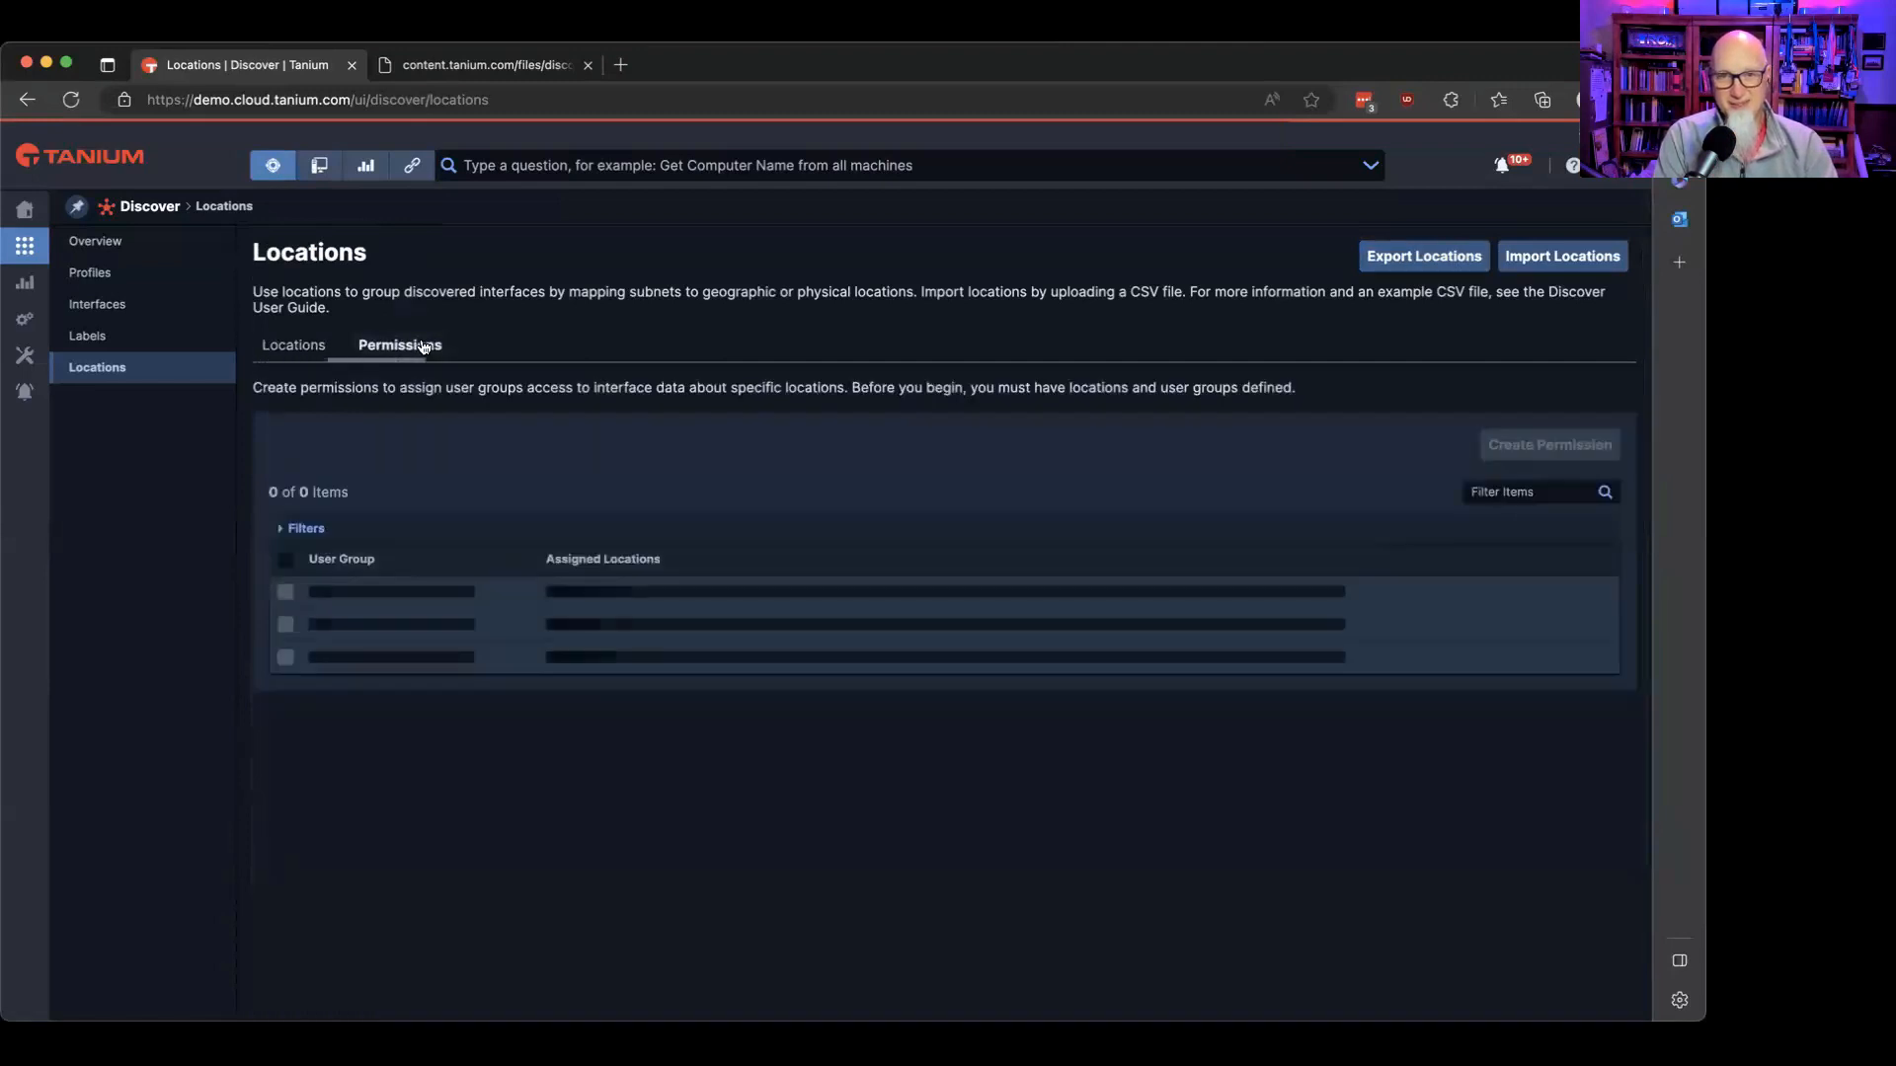
{"action": "left_click", "coordinate": [311, 353]}
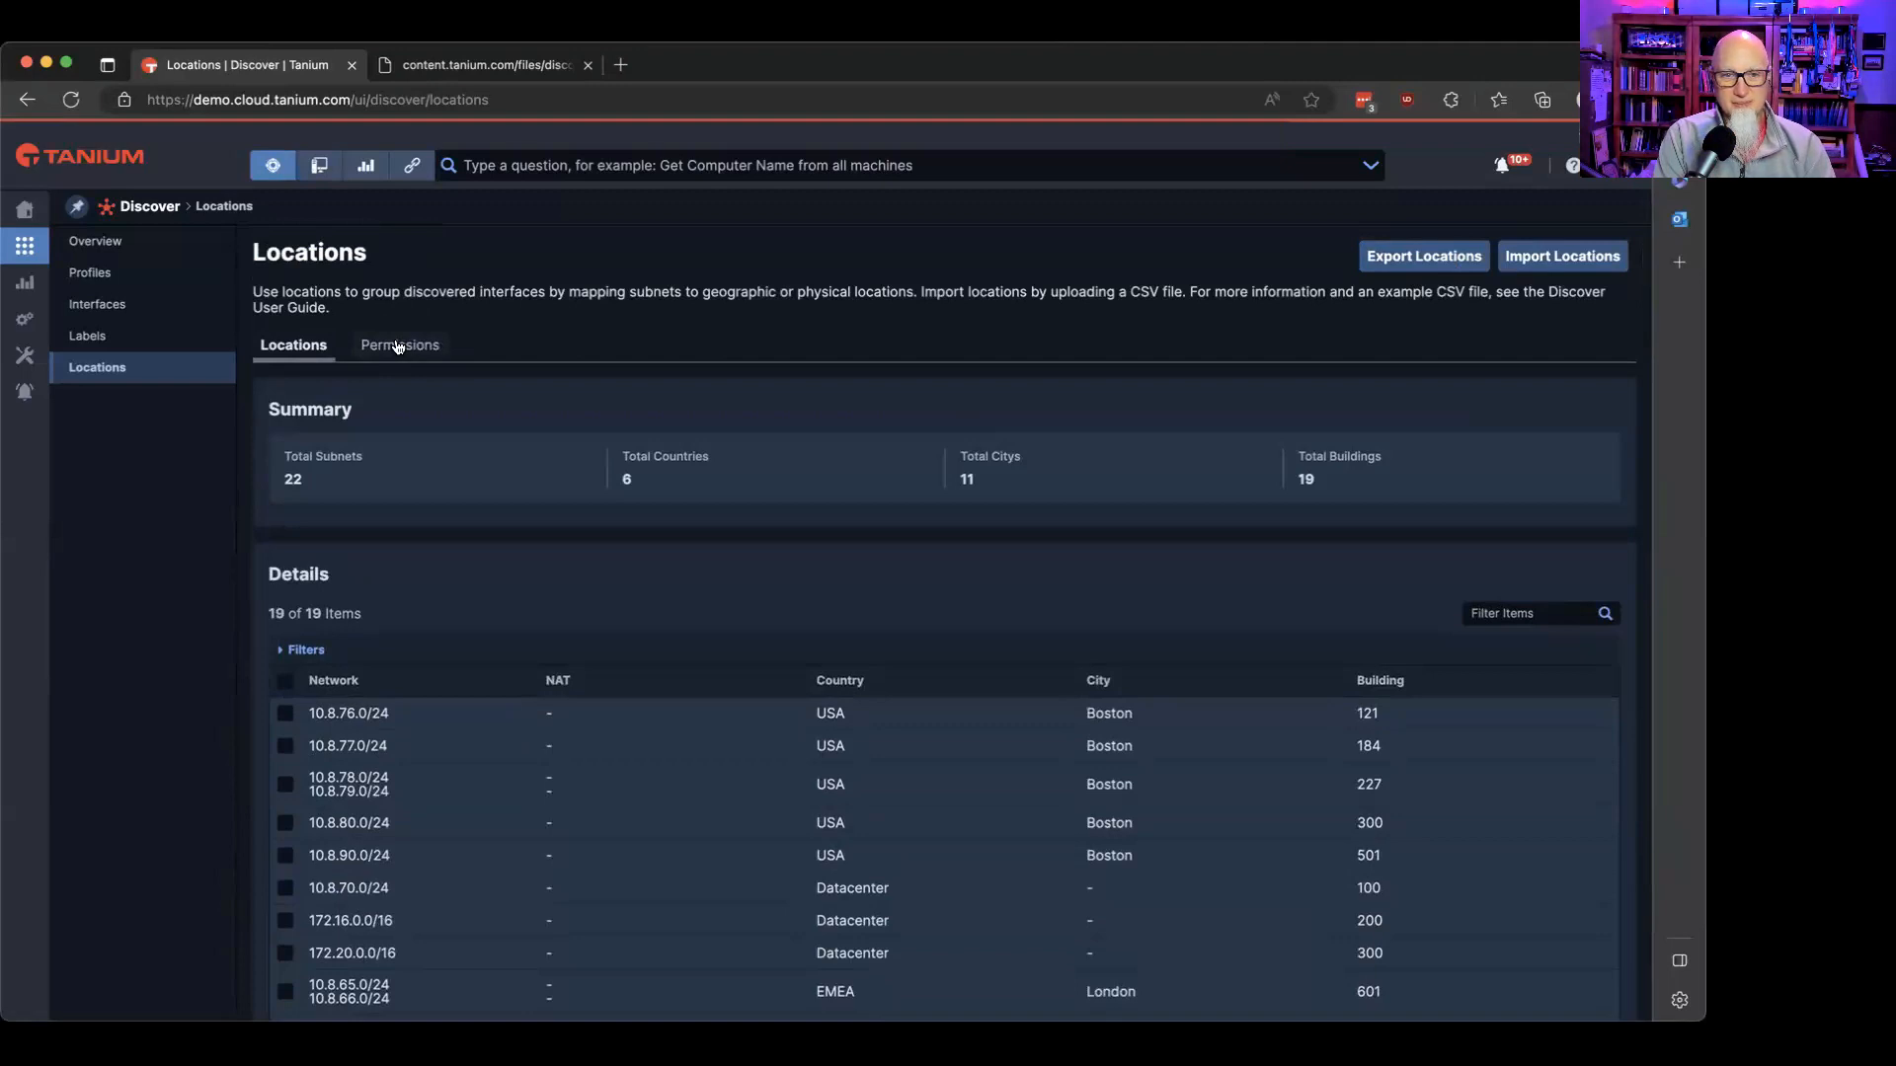
Open the locations import, read the guidance for formatting CSV files, and return to the locations details without importing
{"action": "left_click", "coordinate": [1565, 260]}
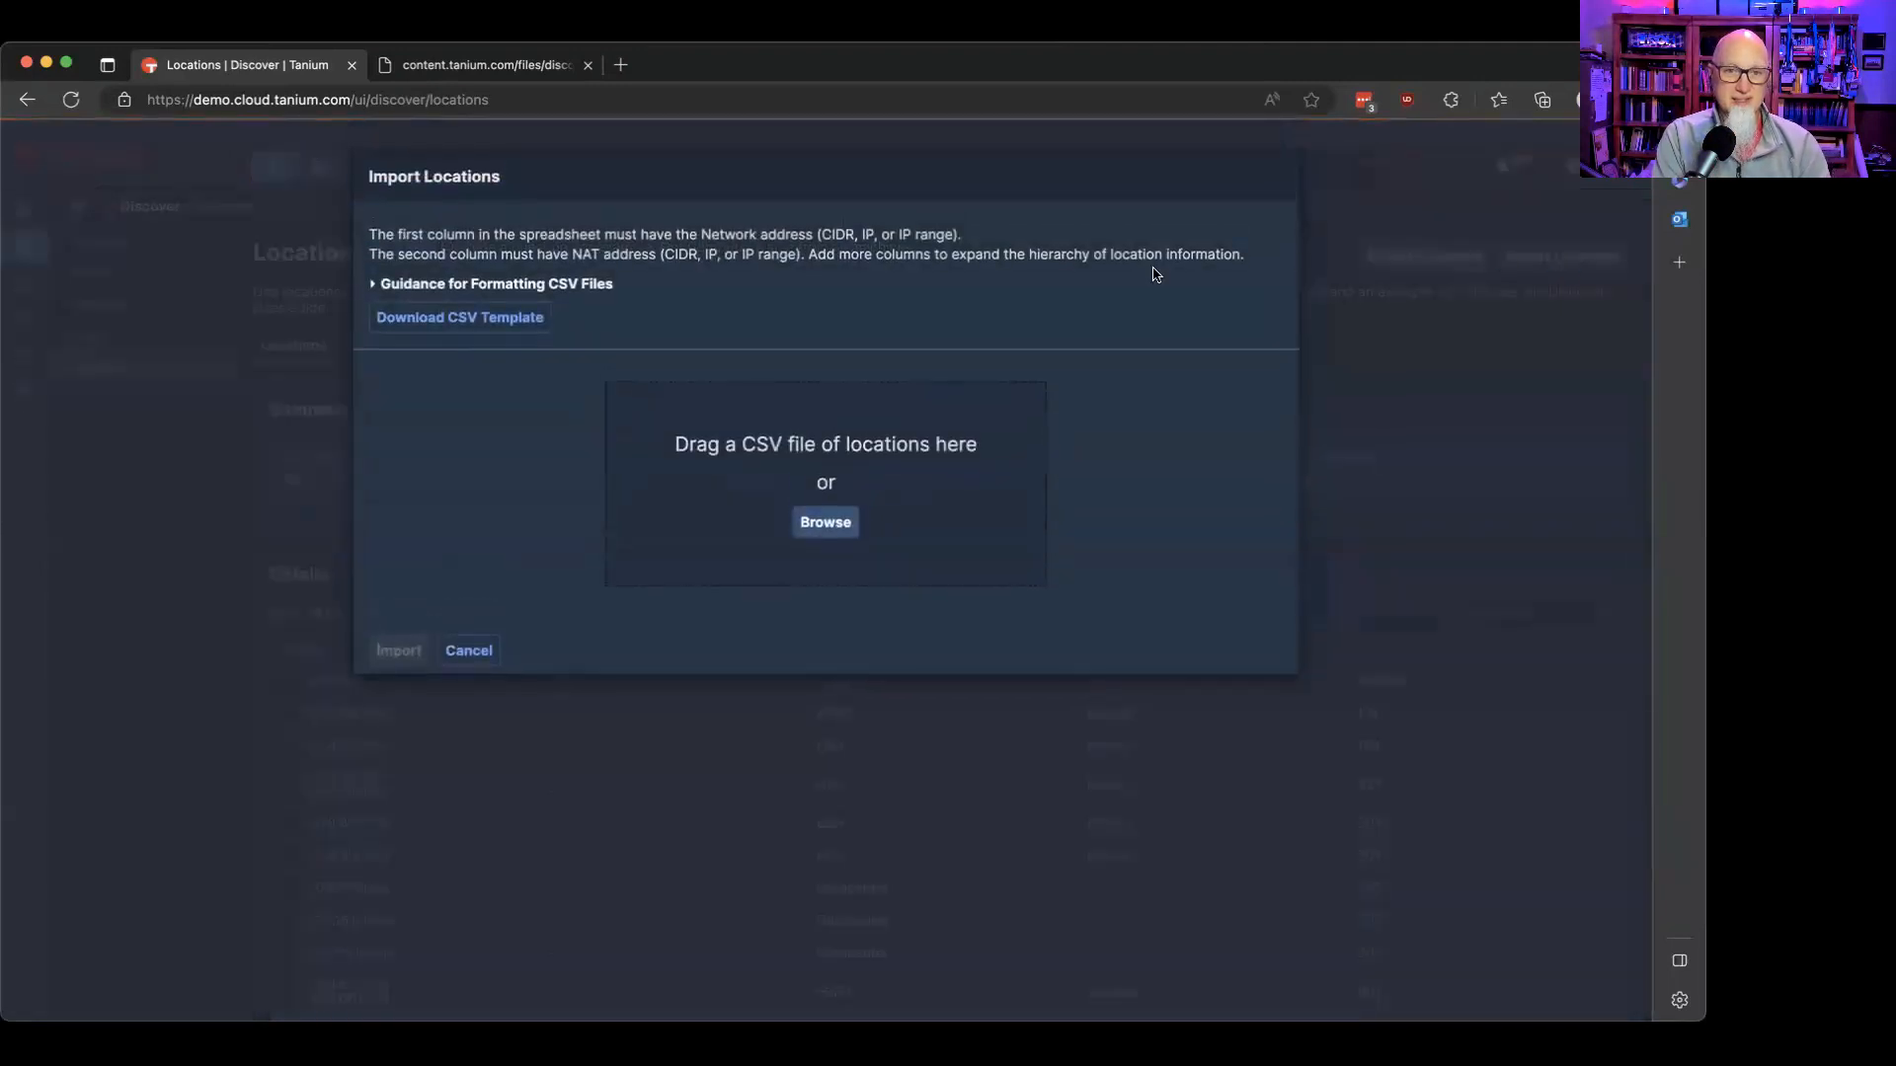
{"action": "left_click", "coordinate": [498, 286]}
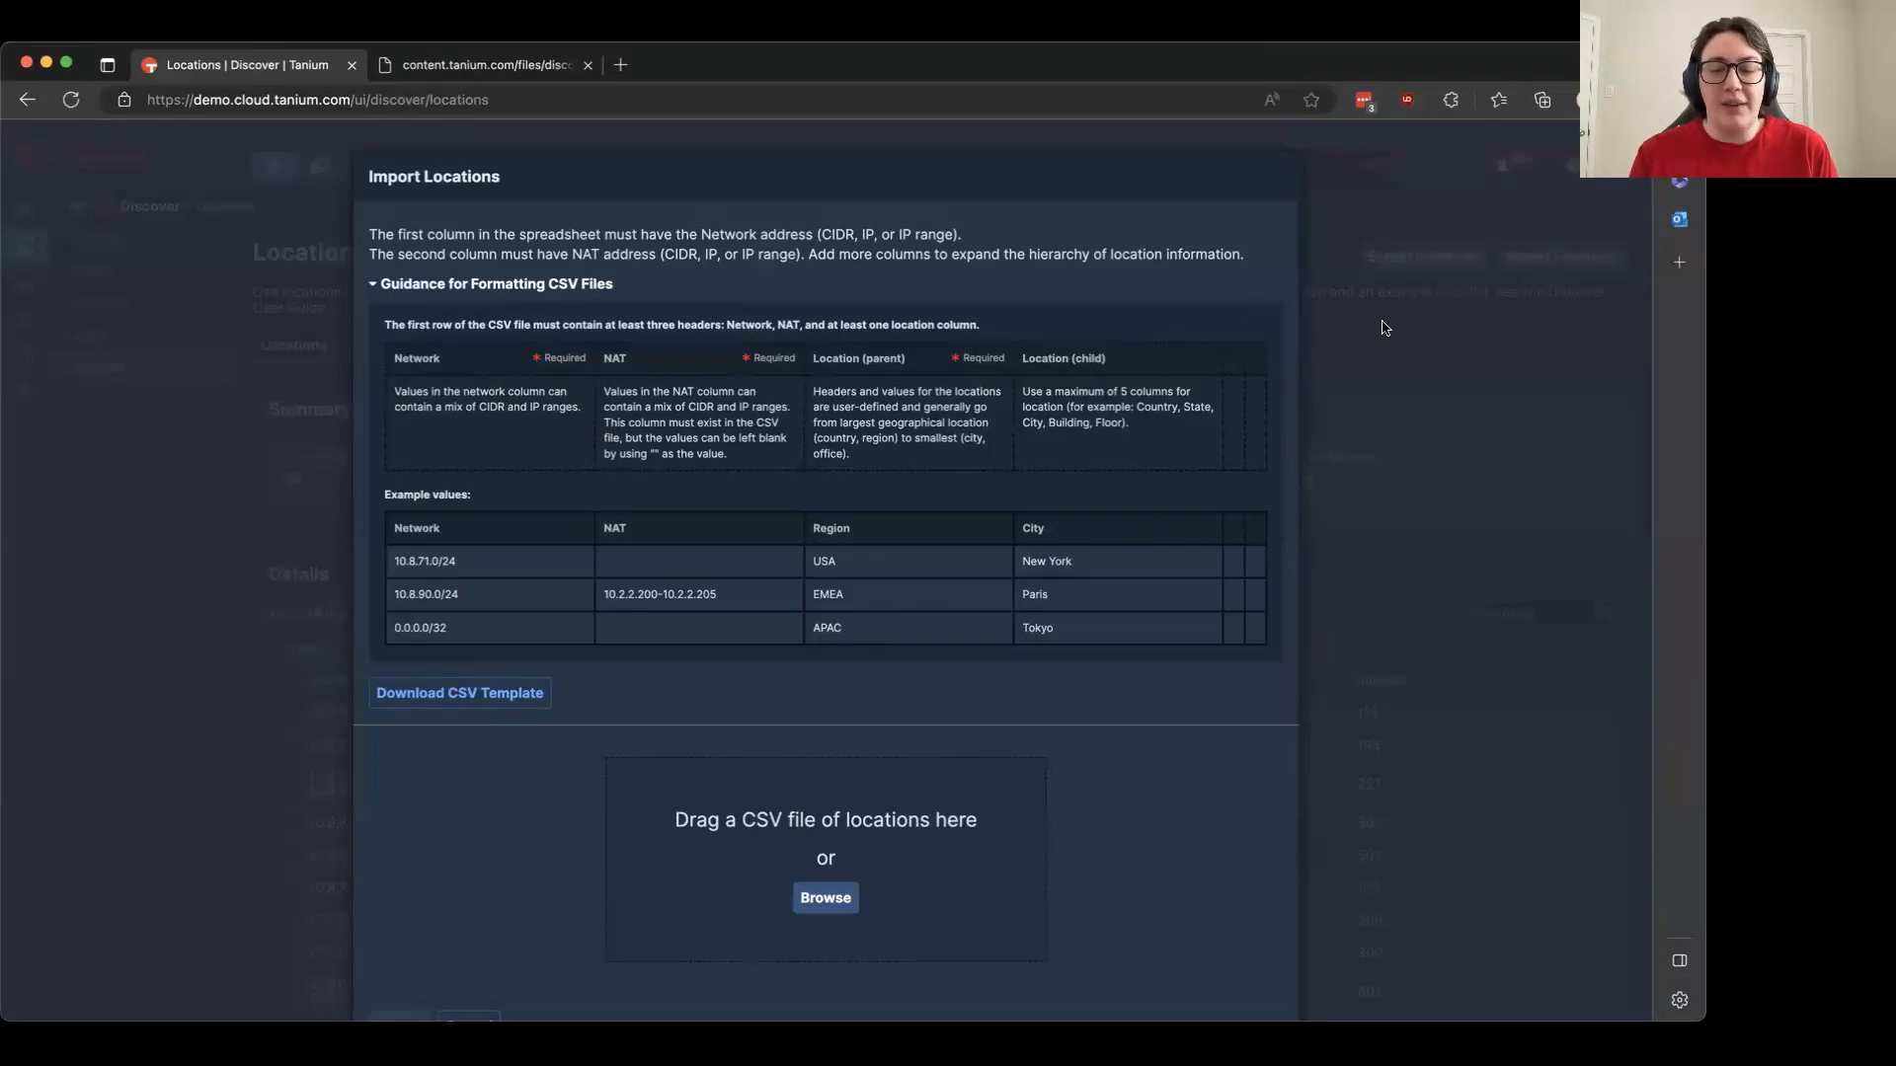
{"action": "scroll", "coordinate": [1078, 500], "scroll_direction": "down", "scroll_amount": 1}
{"action": "scroll", "coordinate": [1078, 500], "scroll_direction": "down", "scroll_amount": 2}
{"action": "key", "text": "Escape"}
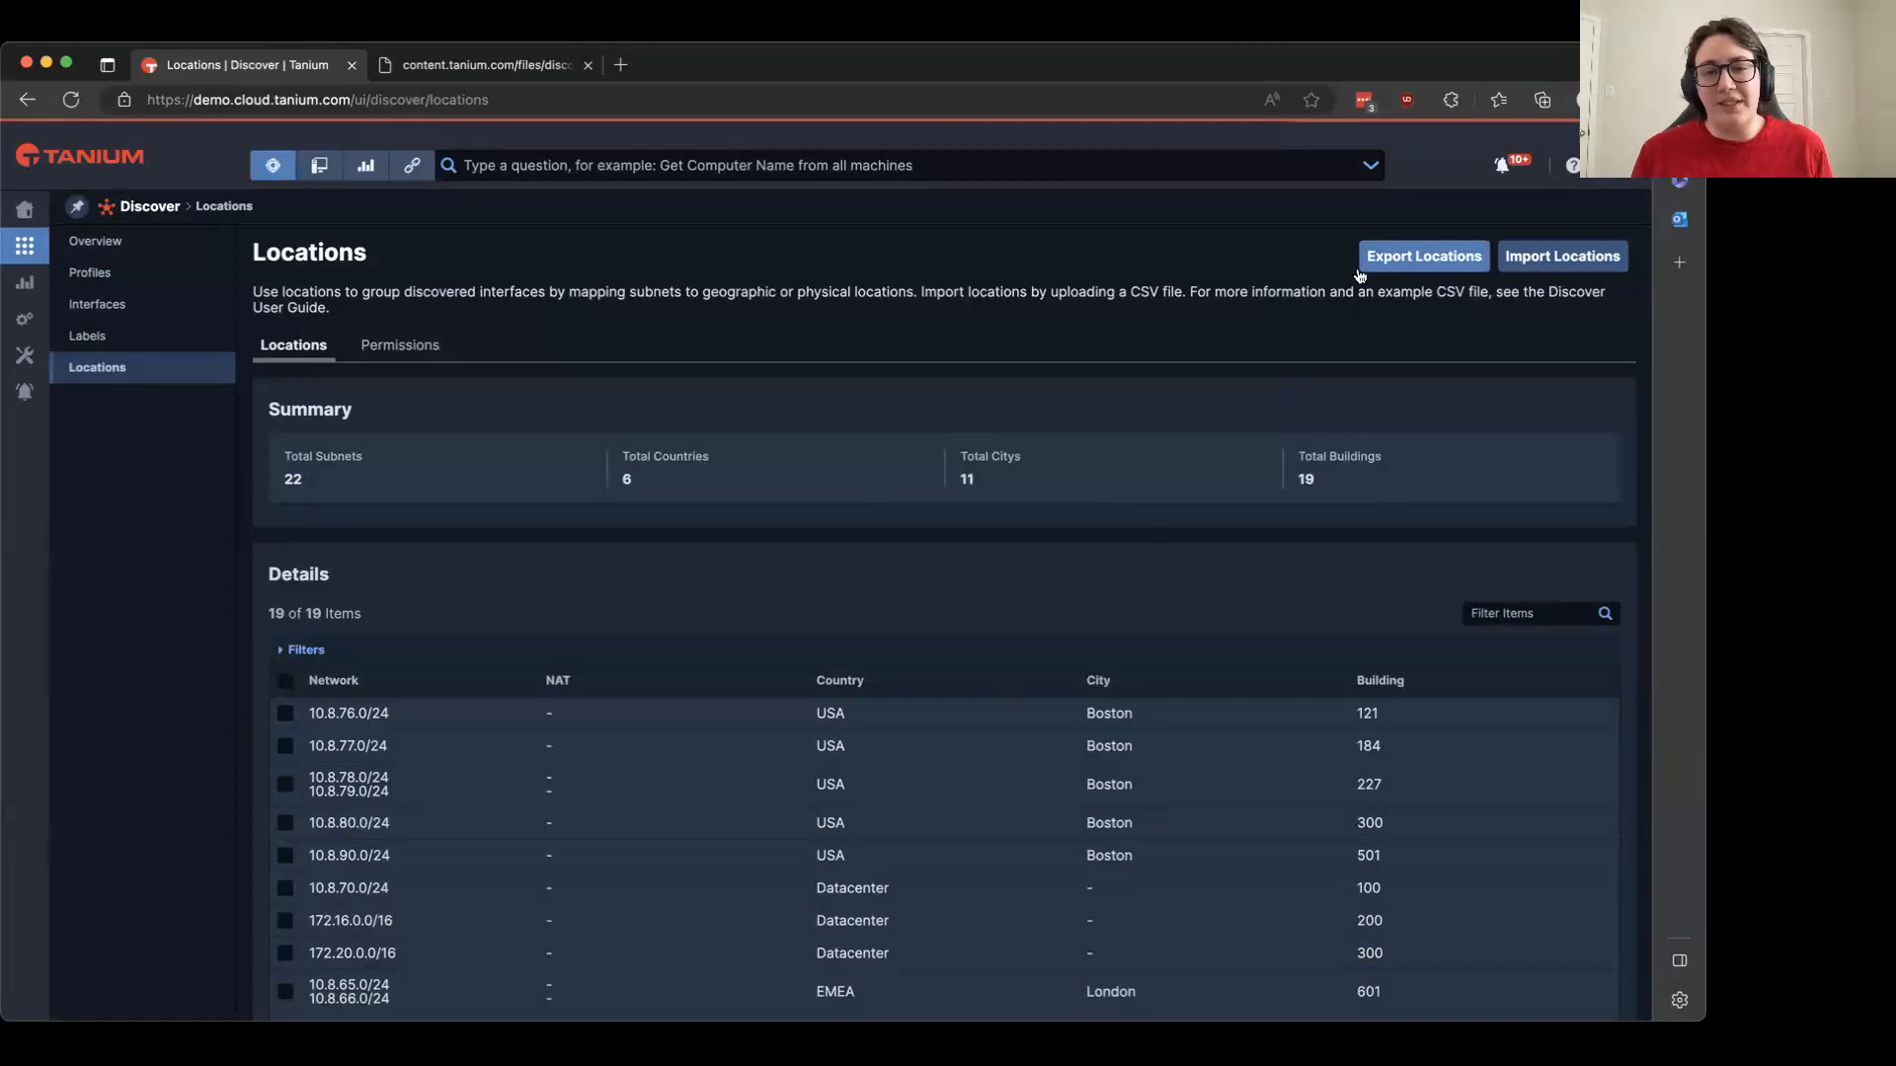
{"action": "scroll", "coordinate": [1099, 469], "scroll_direction": "down", "scroll_amount": 3}
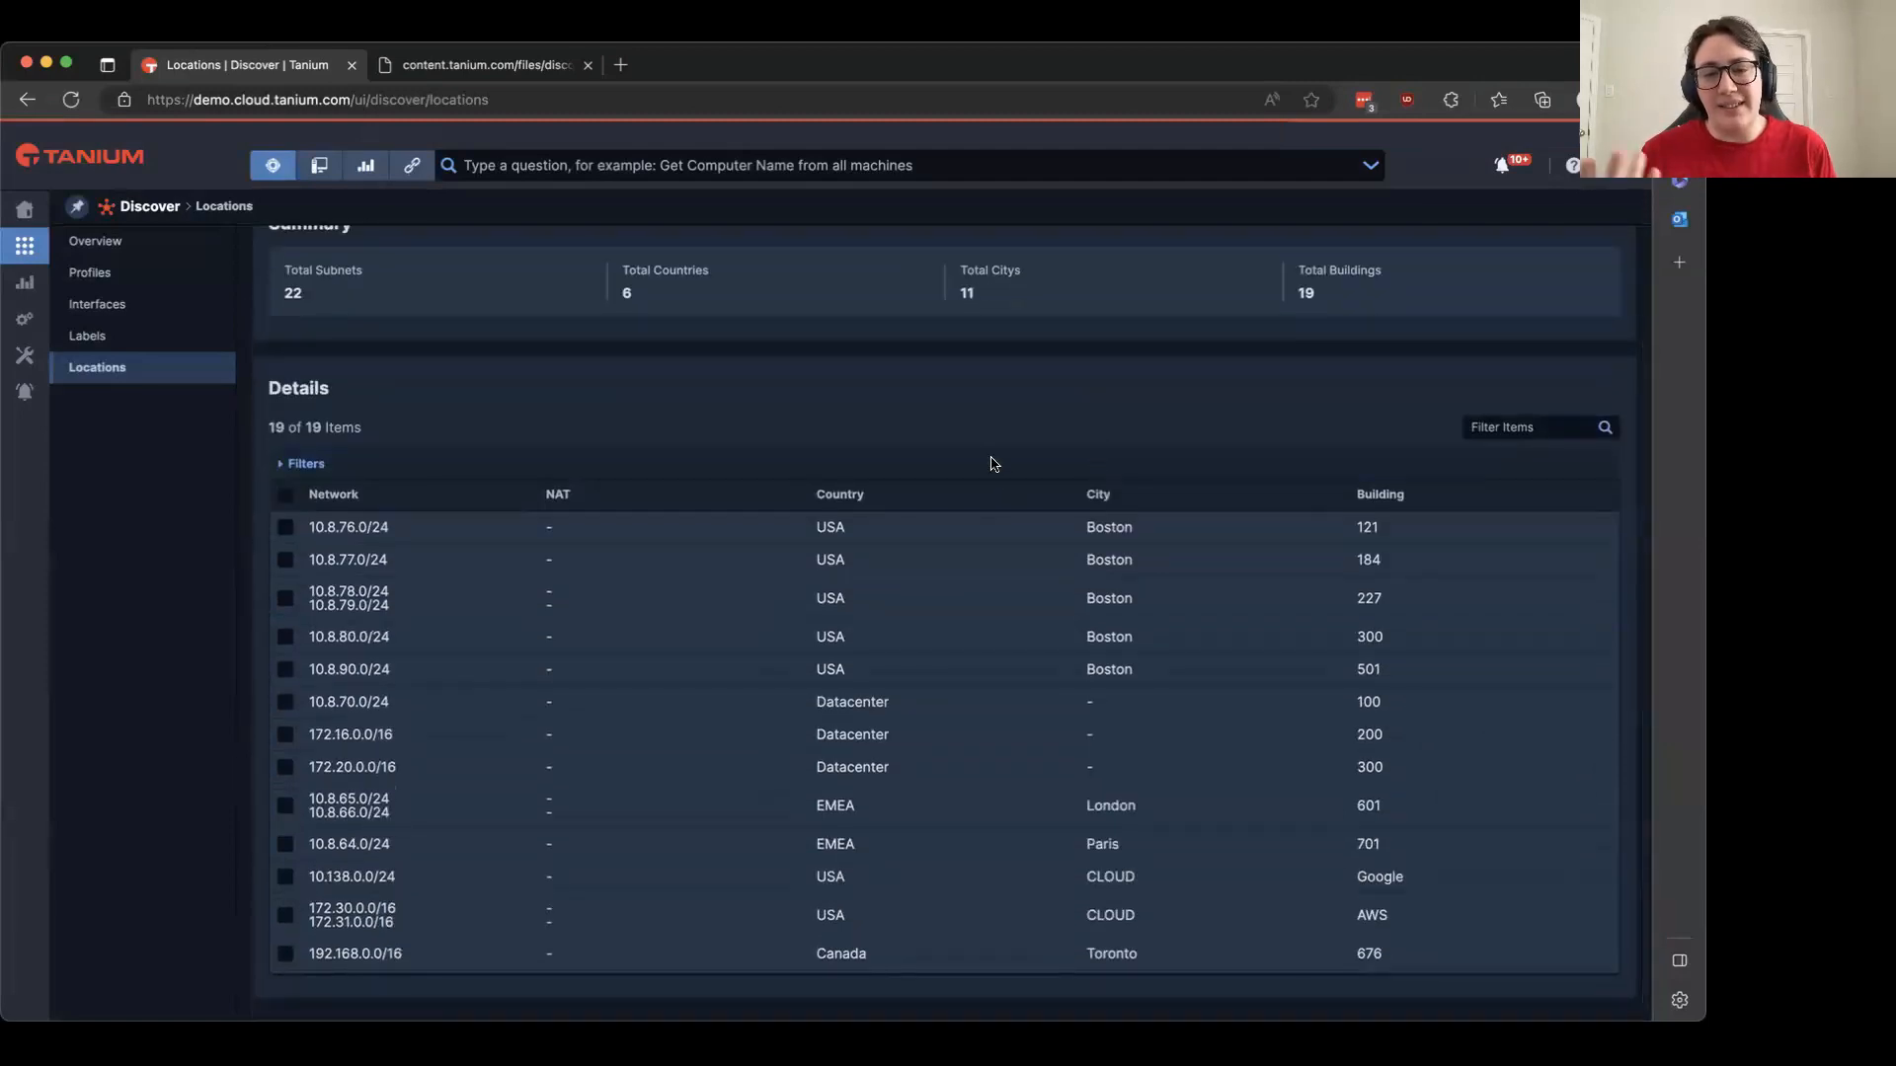